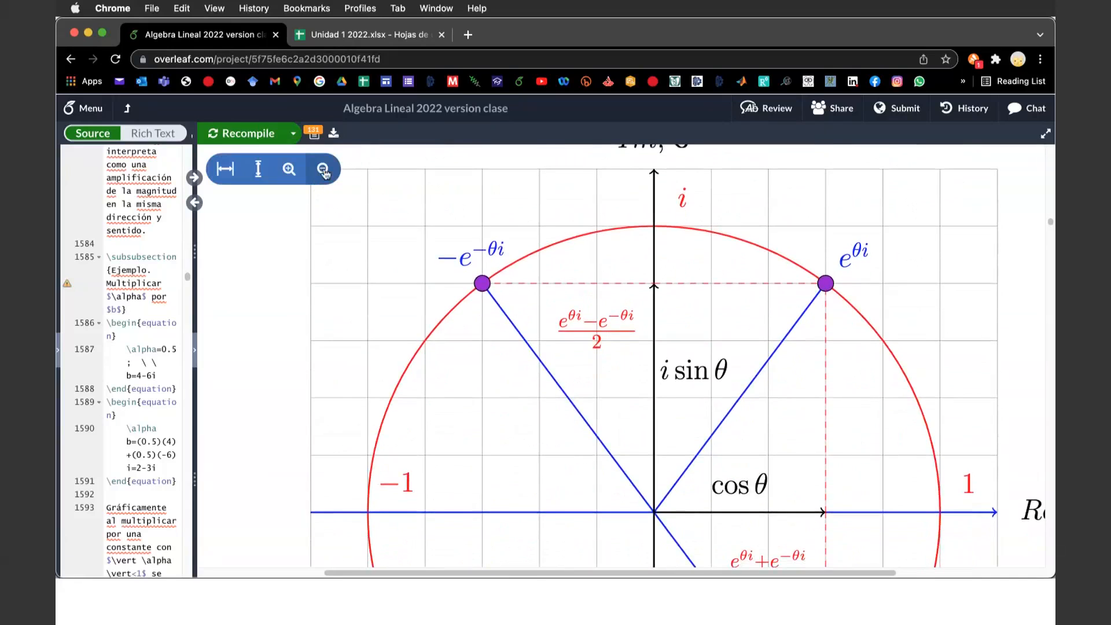
Read through the unit circle diagram and the cartesian-to-polar conversion example up to section I.11.3 of the compiled PDF.
{"action": "left_click", "coordinate": [322, 169]}
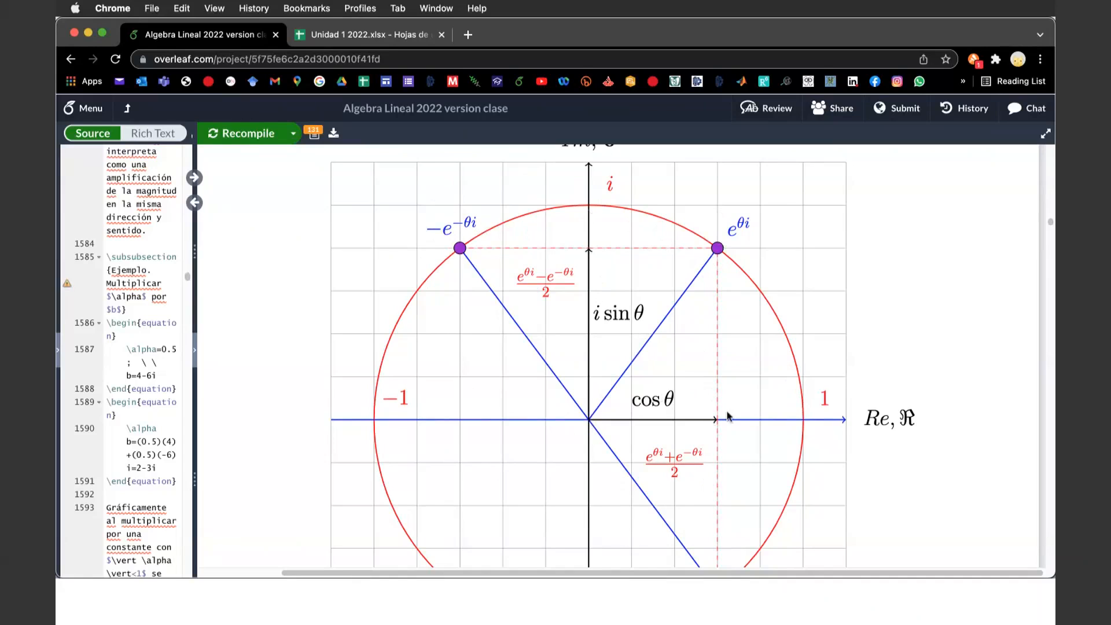
{"action": "scroll", "coordinate": [727, 417], "scroll_direction": "down", "scroll_amount": 10}
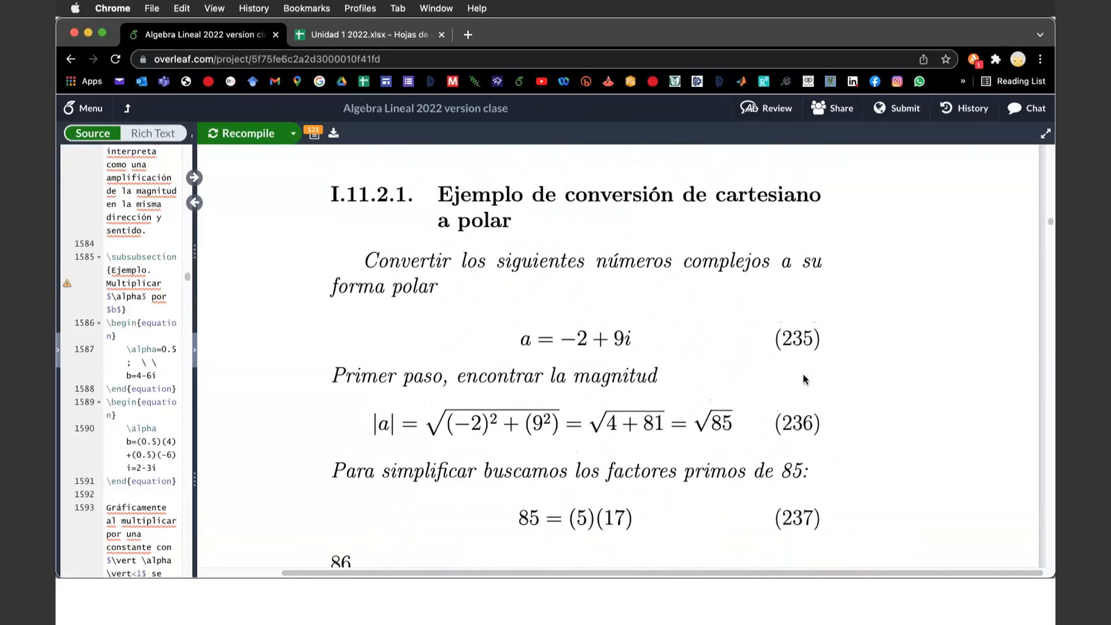
{"action": "scroll", "coordinate": [803, 373], "scroll_direction": "up", "scroll_amount": 4}
{"action": "scroll", "coordinate": [769, 361], "scroll_direction": "down", "scroll_amount": 12}
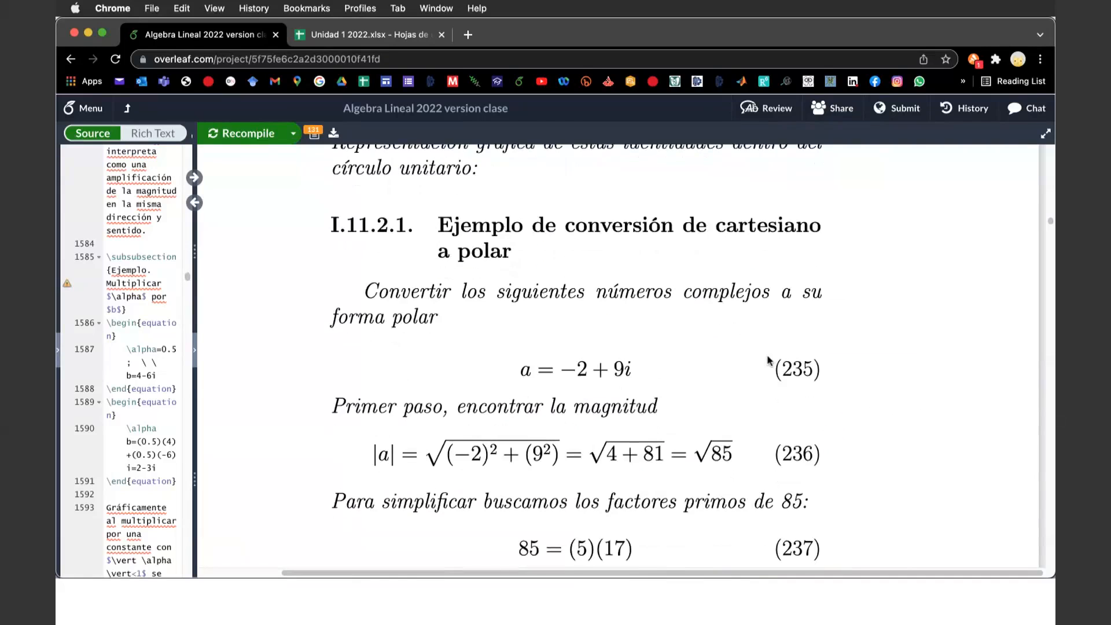
{"action": "scroll", "coordinate": [866, 516], "scroll_direction": "down", "scroll_amount": 17}
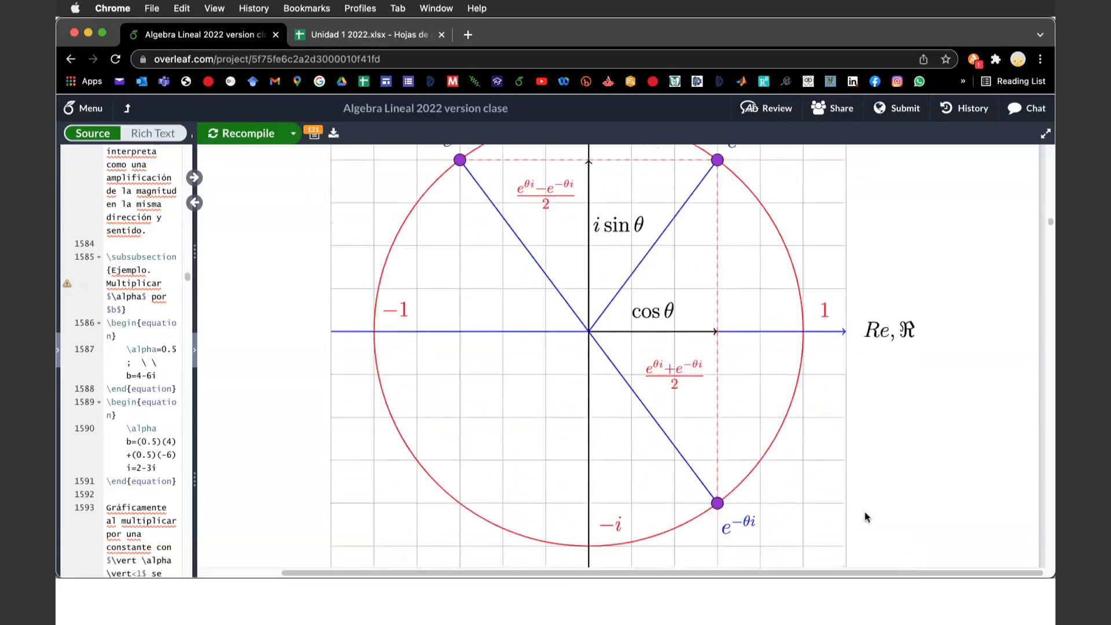
{"action": "scroll", "coordinate": [866, 516], "scroll_direction": "down", "scroll_amount": 3}
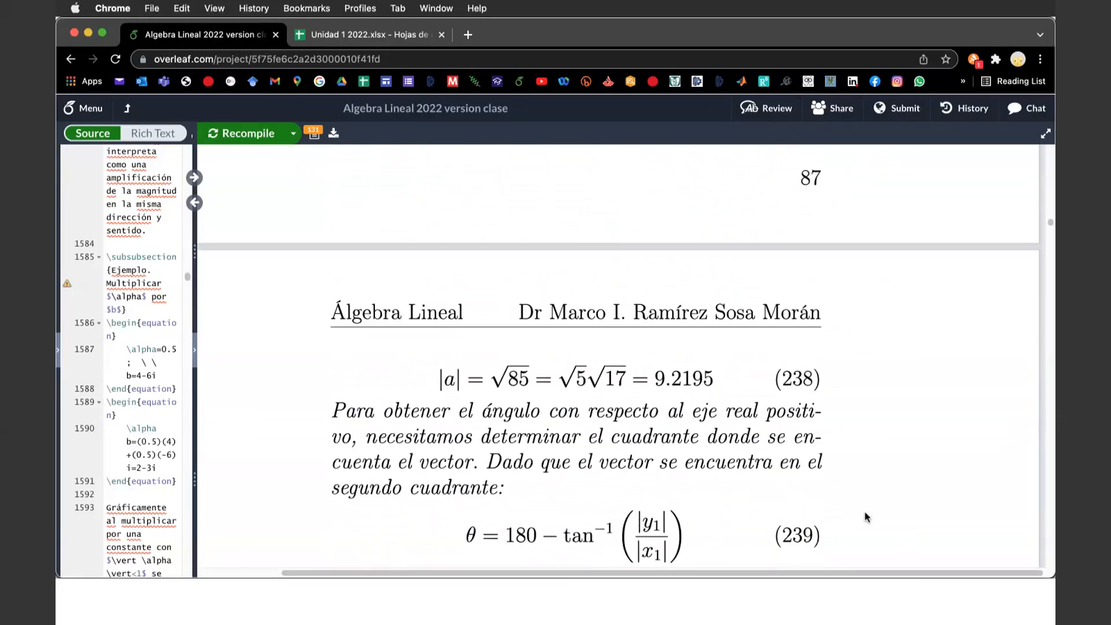
{"action": "scroll", "coordinate": [867, 517], "scroll_direction": "down", "scroll_amount": 16}
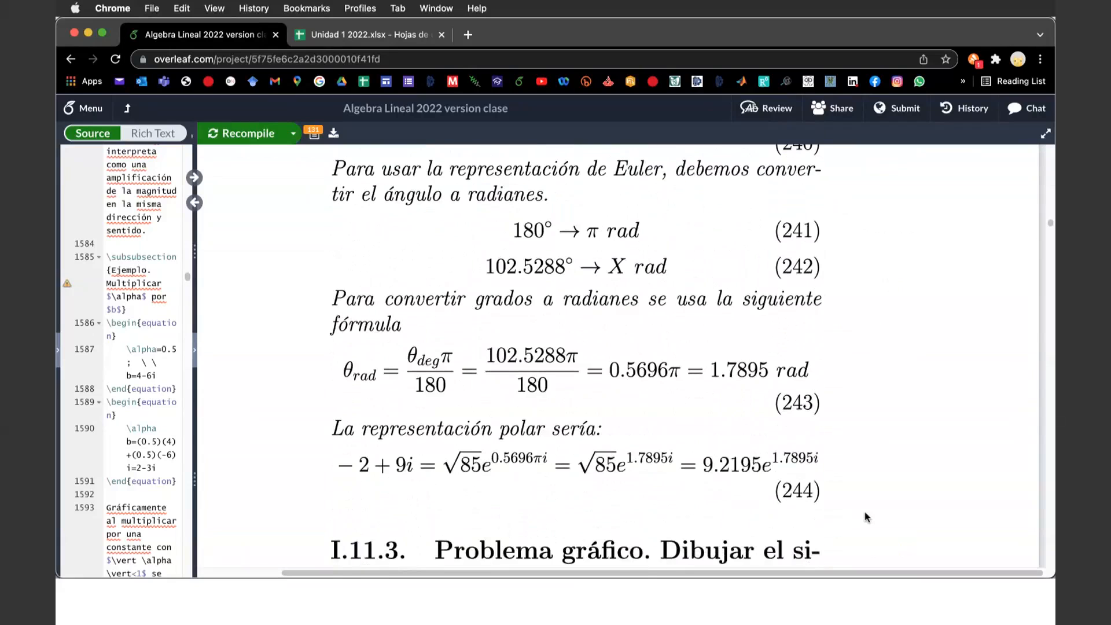
{"action": "scroll", "coordinate": [865, 511], "scroll_direction": "down", "scroll_amount": 2}
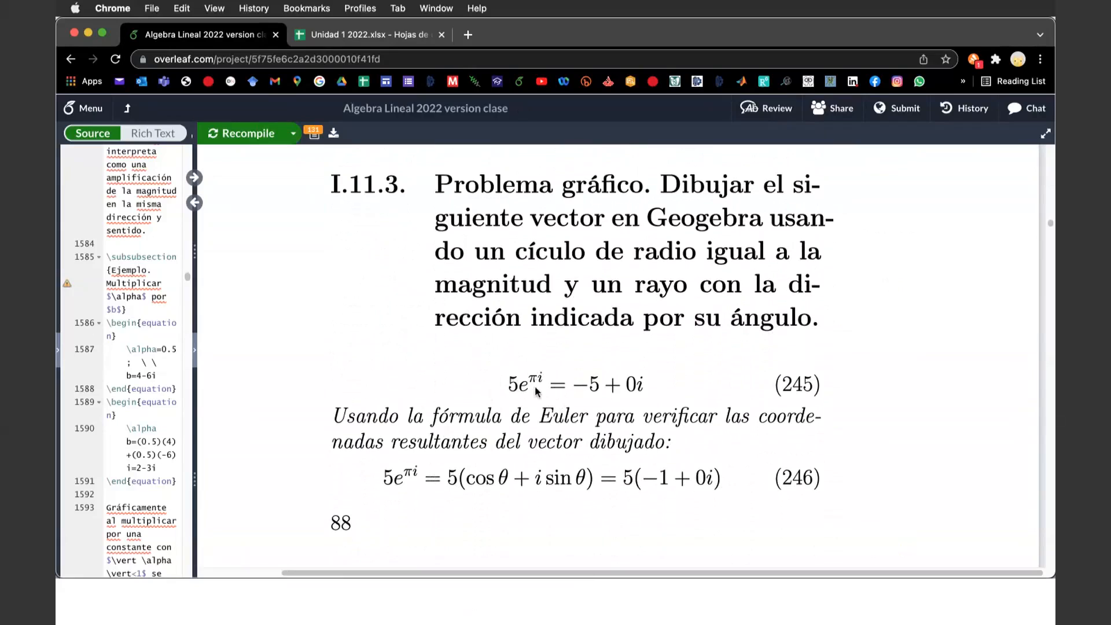
Enlarge the compiled PDF and examine equations 245 and 246 of graphical problem I.11.3.
{"action": "mouse_move", "coordinate": [292, 170]}
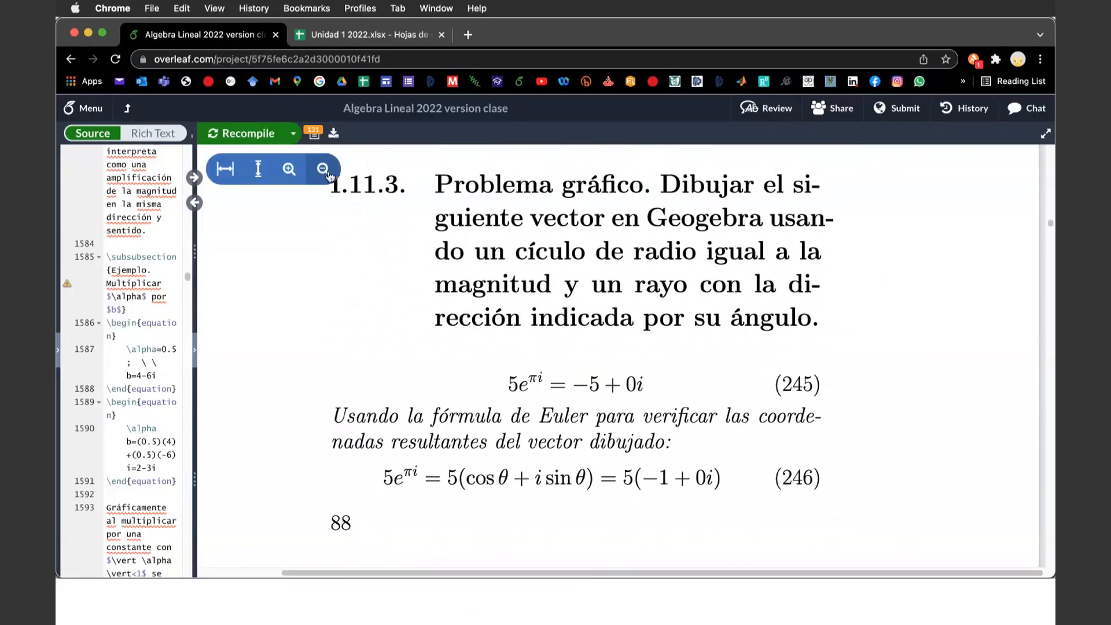
{"action": "left_click", "coordinate": [293, 172]}
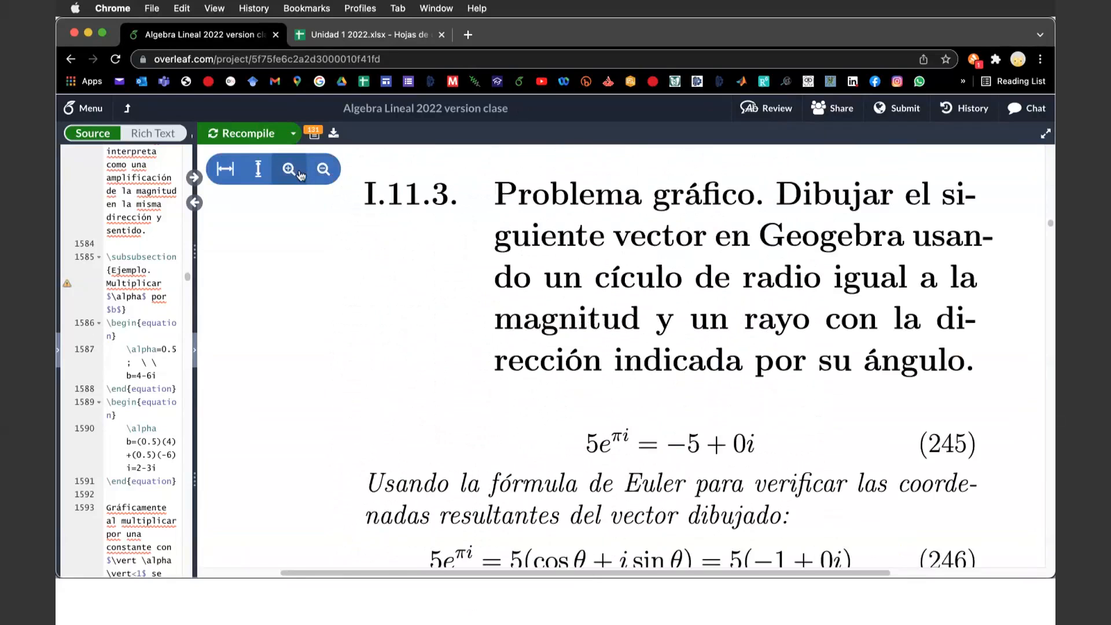
{"action": "left_click", "coordinate": [294, 171]}
{"action": "scroll", "coordinate": [628, 368], "scroll_direction": "right", "scroll_amount": 3}
{"action": "scroll", "coordinate": [628, 375], "scroll_direction": "down", "scroll_amount": 1}
{"action": "scroll", "coordinate": [627, 377], "scroll_direction": "down", "scroll_amount": 5}
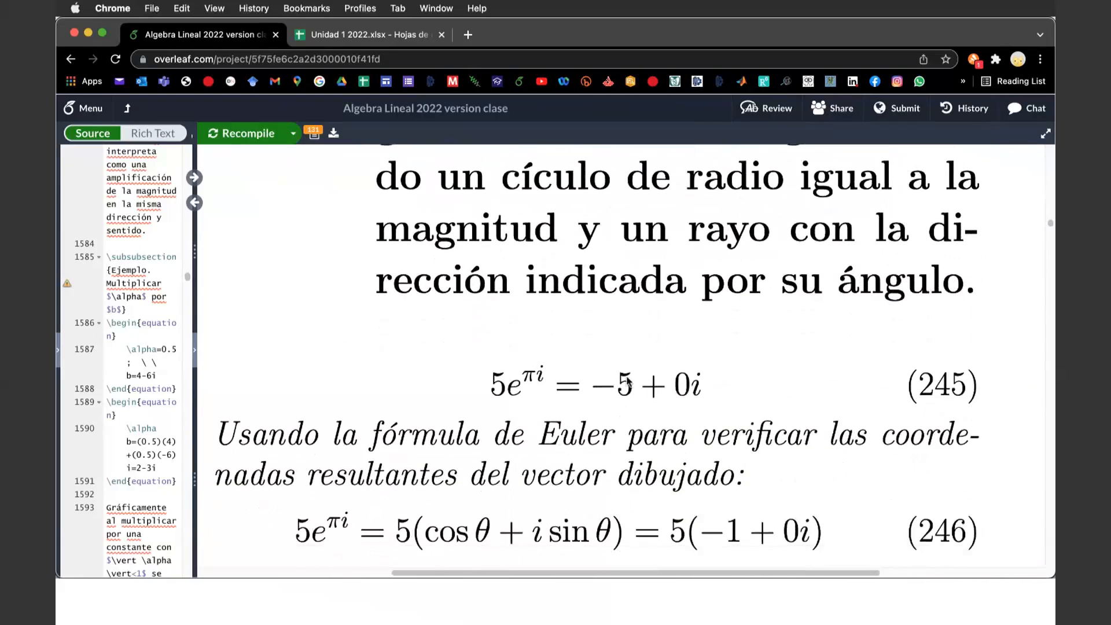
{"action": "scroll", "coordinate": [627, 376], "scroll_direction": "down", "scroll_amount": 1}
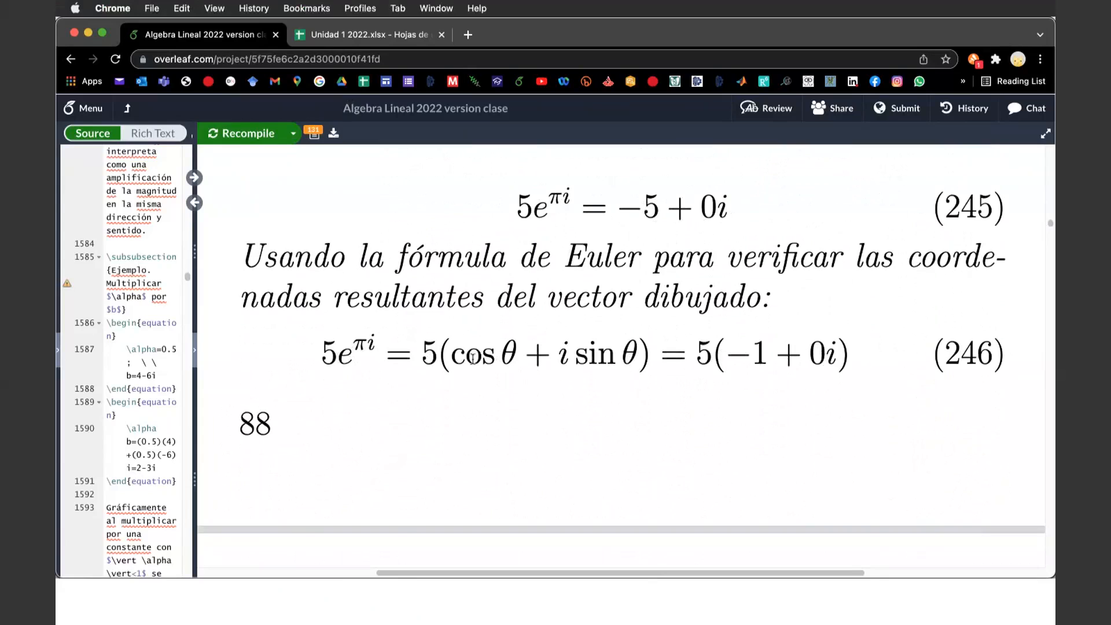
Switch to the Unidad 1 2022 spreadsheet, enter the headers Mag in A1 and Ang Rad in B1, and narrow both columns.
{"action": "left_click", "coordinate": [358, 35]}
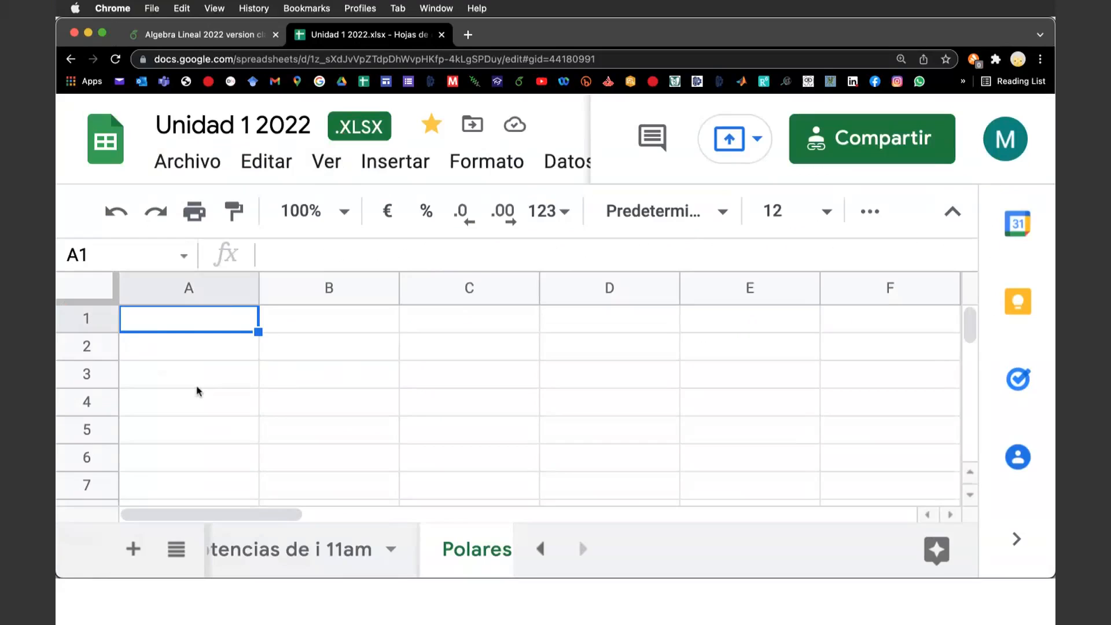
{"action": "type", "text": "Mag"}
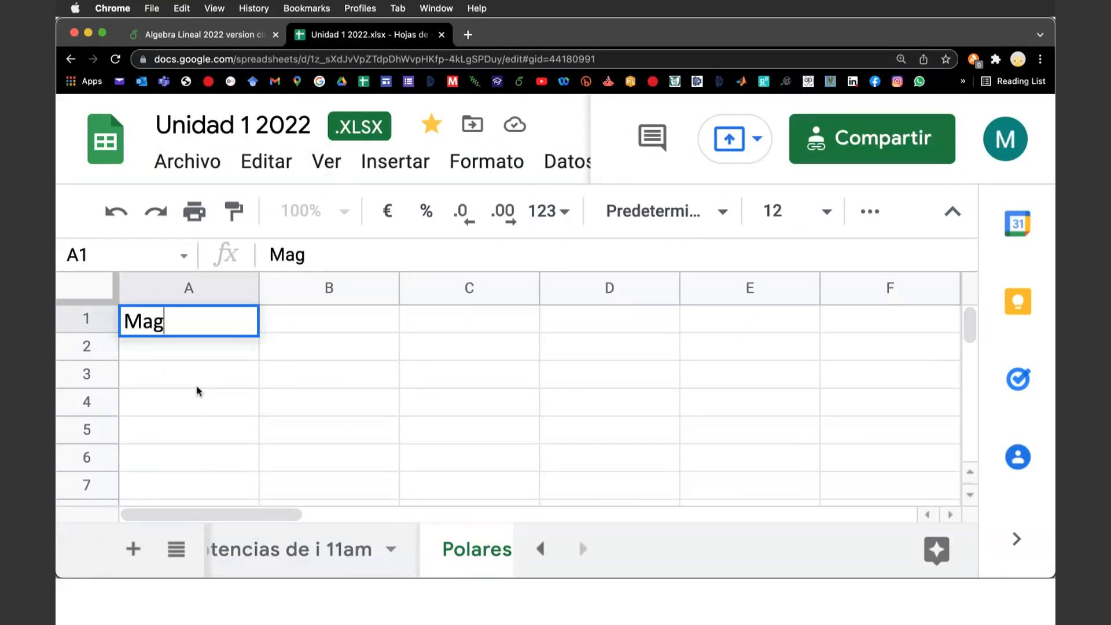
{"action": "key", "text": "Tab"}
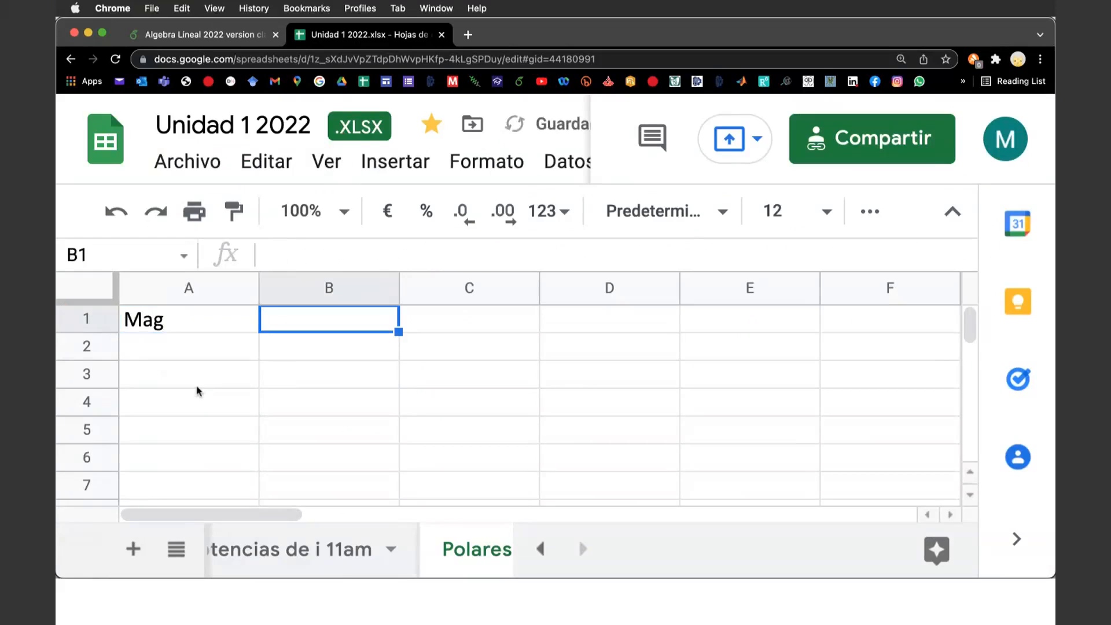
{"action": "type", "text": "Ang "}
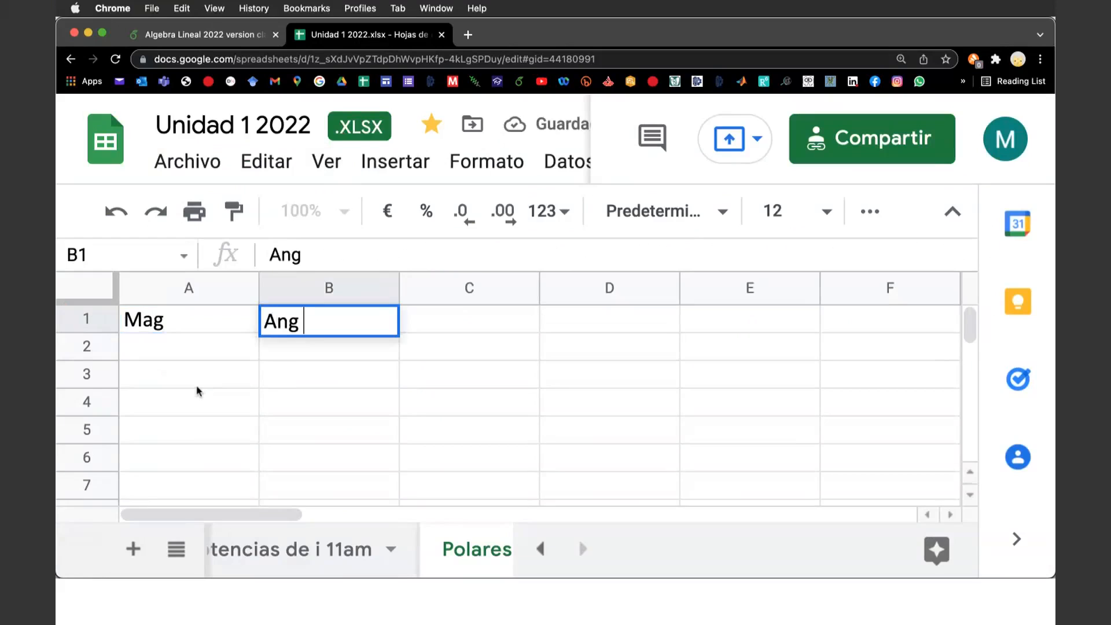
{"action": "type", "text": "Rad"}
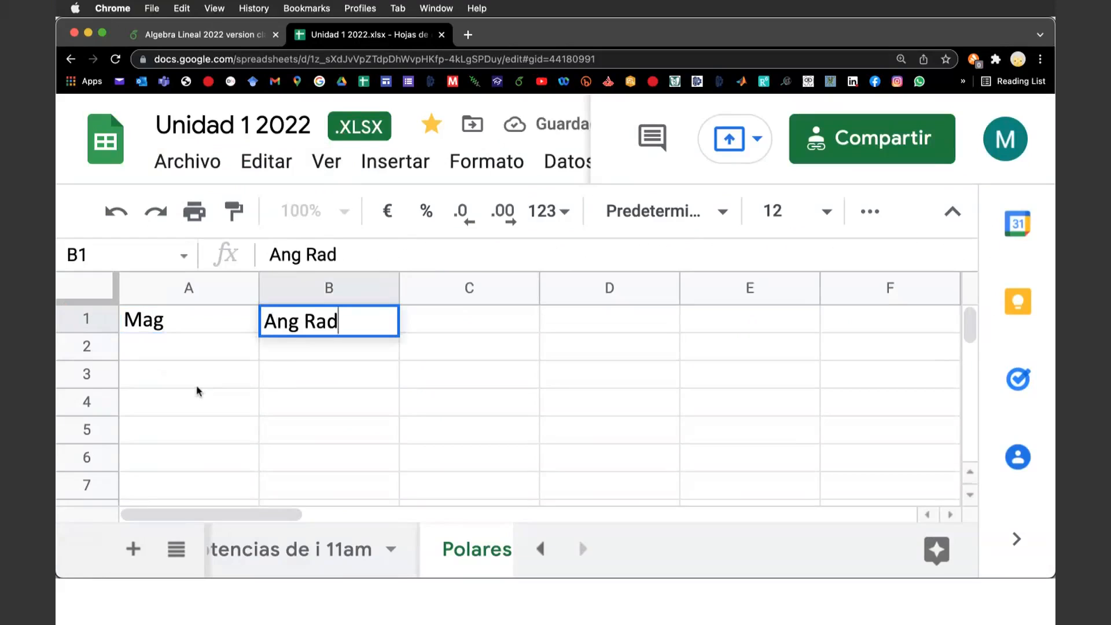
{"action": "key", "text": "Tab"}
{"action": "left_click_drag", "start_coordinate": [259, 299], "coordinate": [201, 296]}
{"action": "left_click_drag", "start_coordinate": [342, 282], "coordinate": [299, 284]}
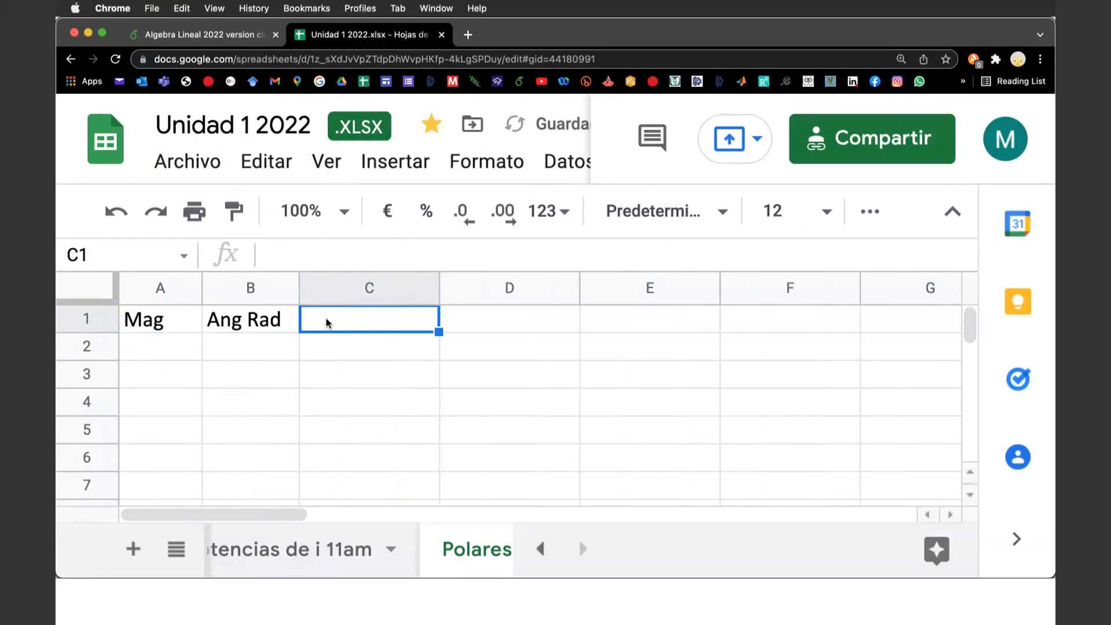
Enter the header Ang Deg in C1 and narrow column C to fit it.
{"action": "type", "text": "An"}
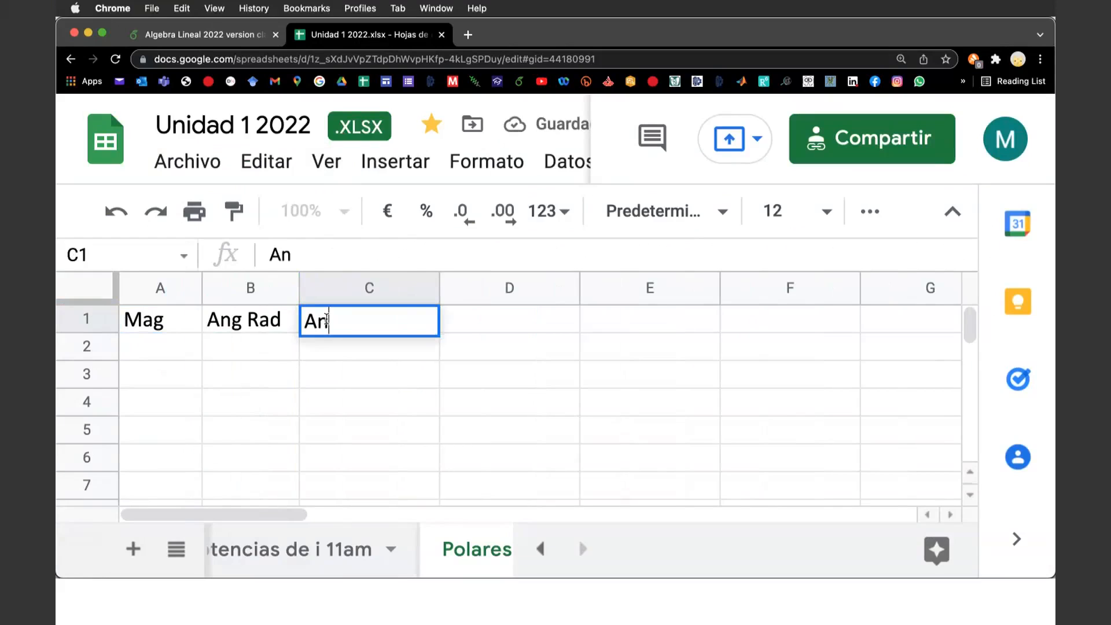
{"action": "type", "text": "g De"}
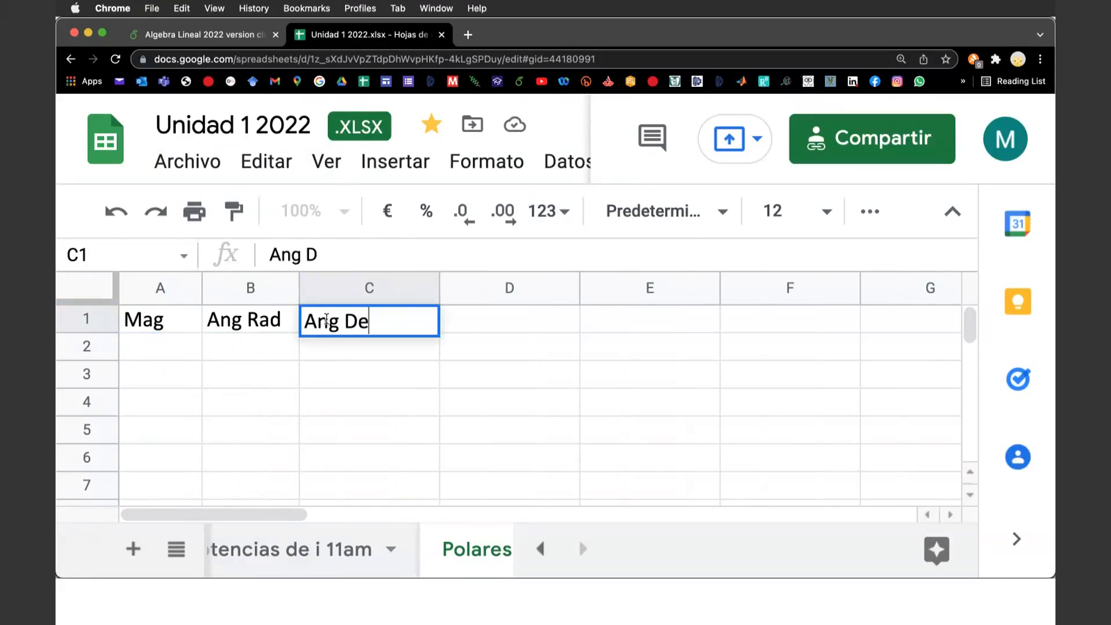
{"action": "type", "text": "g"}
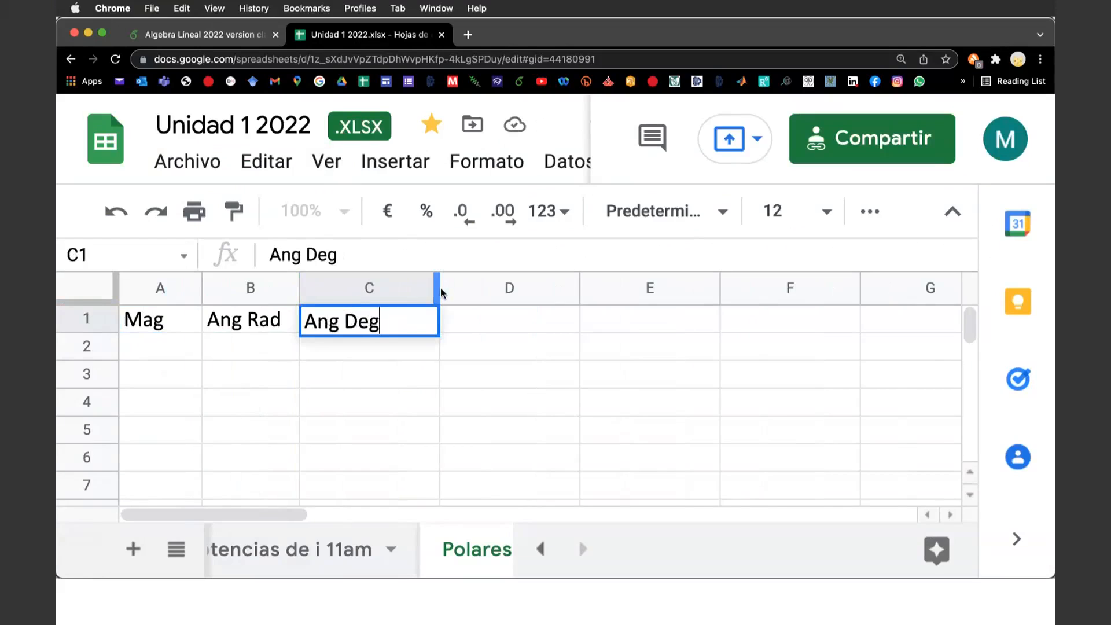
{"action": "left_click_drag", "start_coordinate": [440, 289], "coordinate": [395, 290]}
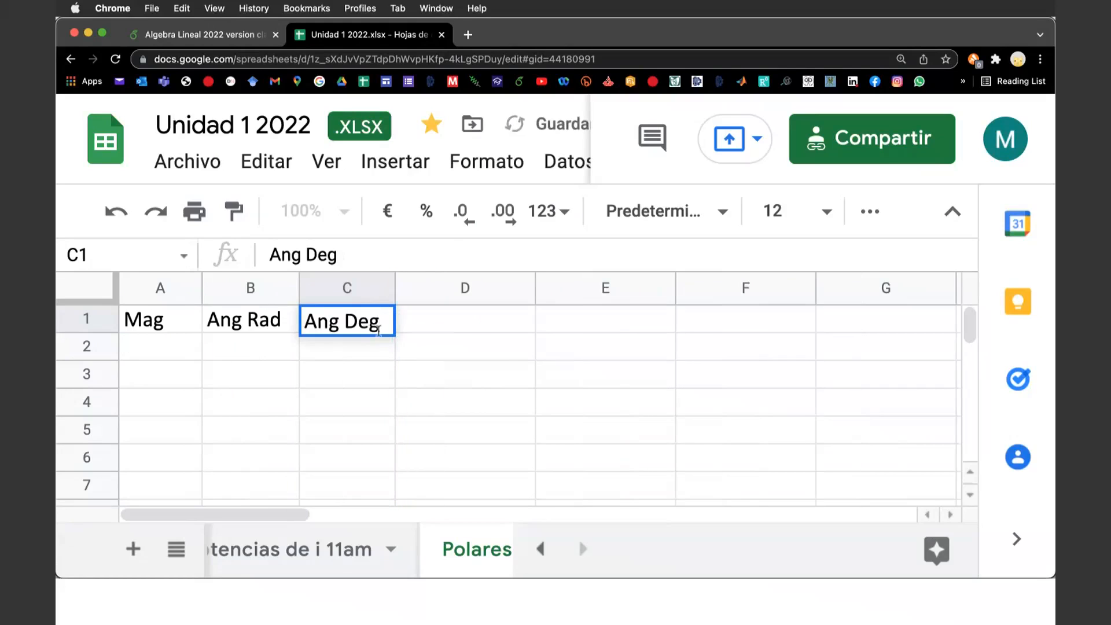
{"action": "left_click", "coordinate": [431, 320]}
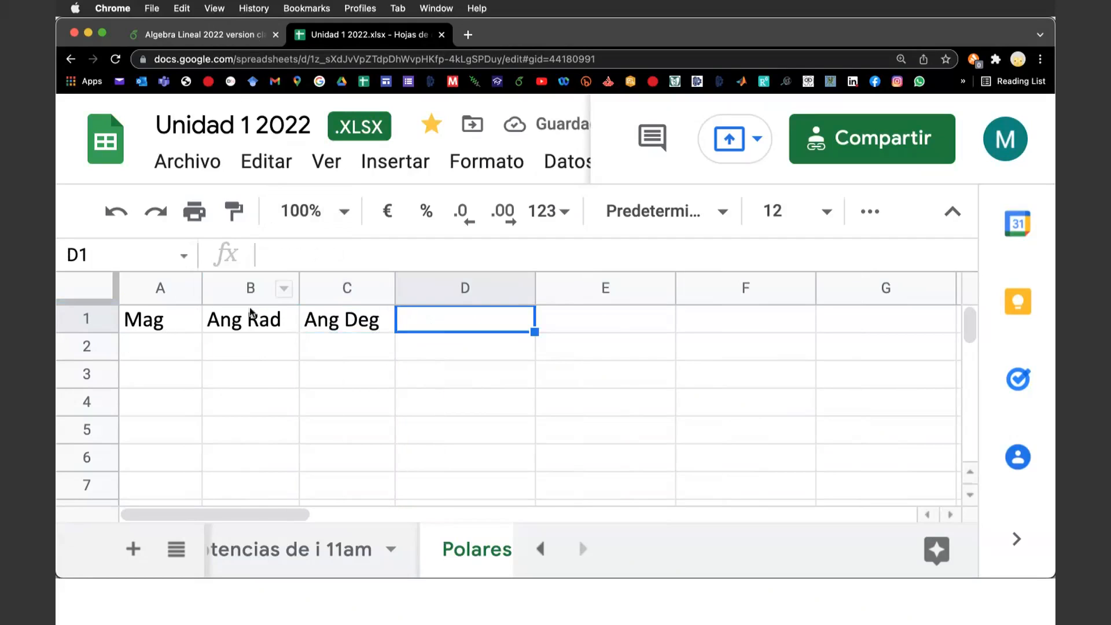
Enter the headers Re in D1 and Im in E1, and narrow columns D and E.
{"action": "type", "text": "Re"}
{"action": "key", "text": "Tab"}
{"action": "type", "text": "Im"}
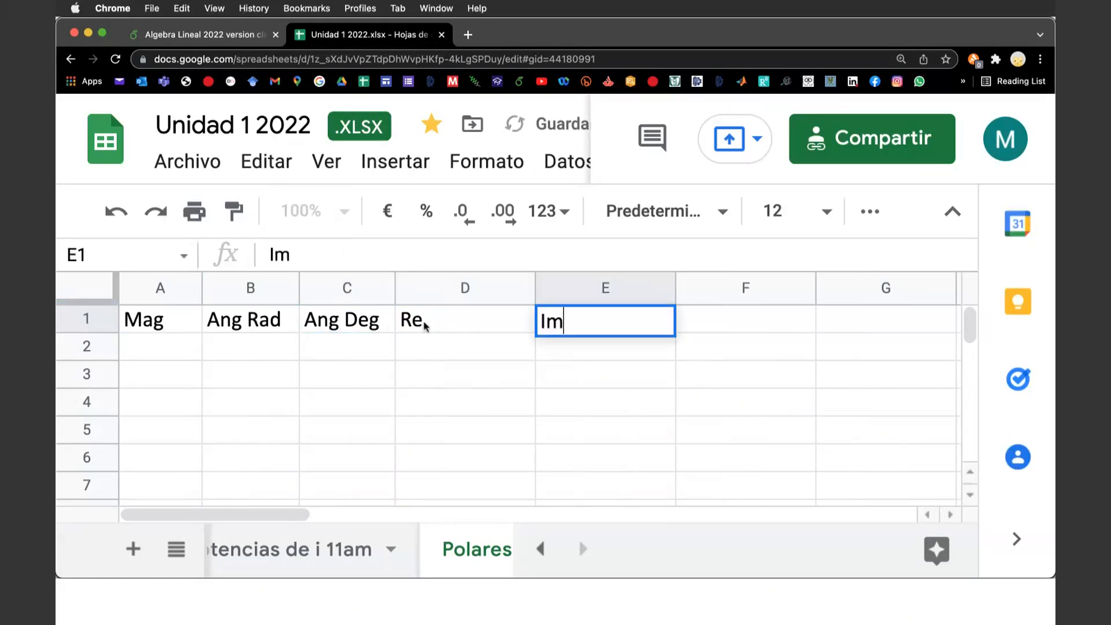
{"action": "key", "text": "Return"}
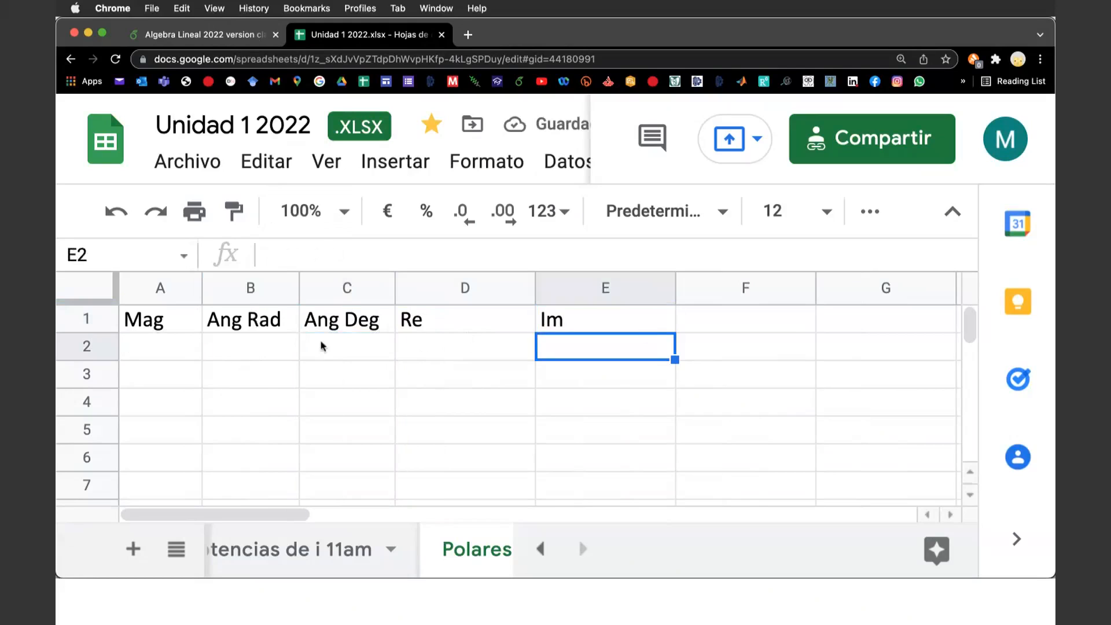
{"action": "left_click_drag", "start_coordinate": [535, 289], "coordinate": [499, 290]}
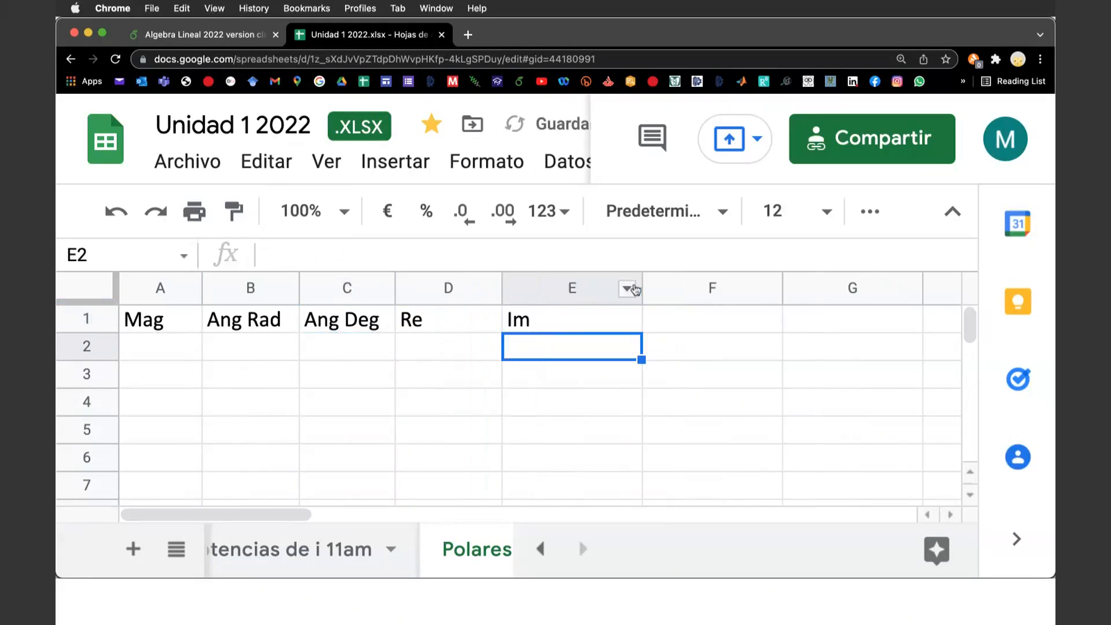
{"action": "left_click_drag", "start_coordinate": [640, 288], "coordinate": [612, 285]}
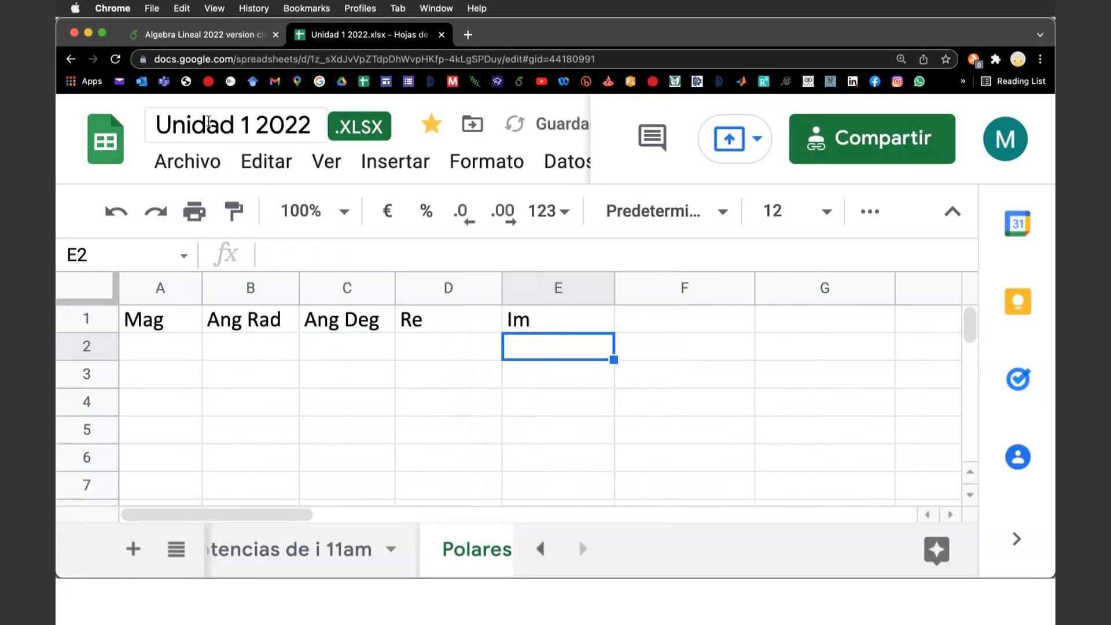
Consult the polar expression 5e^(πi) in equation 245 of the Overleaf notes and return to the Unidad 1 2022 spreadsheet.
{"action": "left_click", "coordinate": [199, 34]}
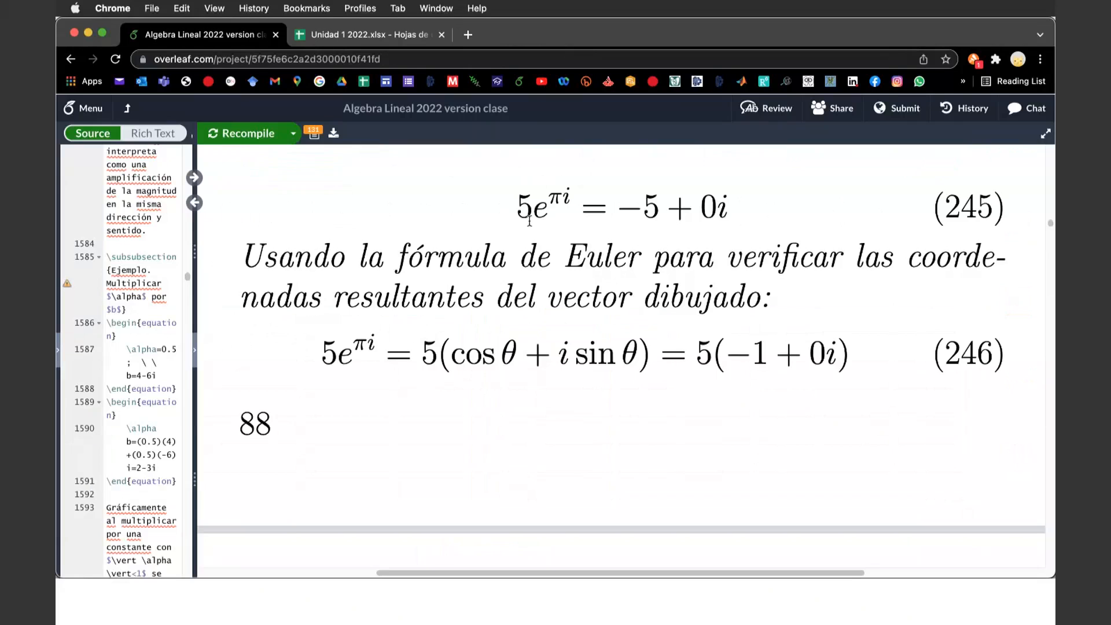
{"action": "left_click_drag", "start_coordinate": [517, 203], "coordinate": [573, 202]}
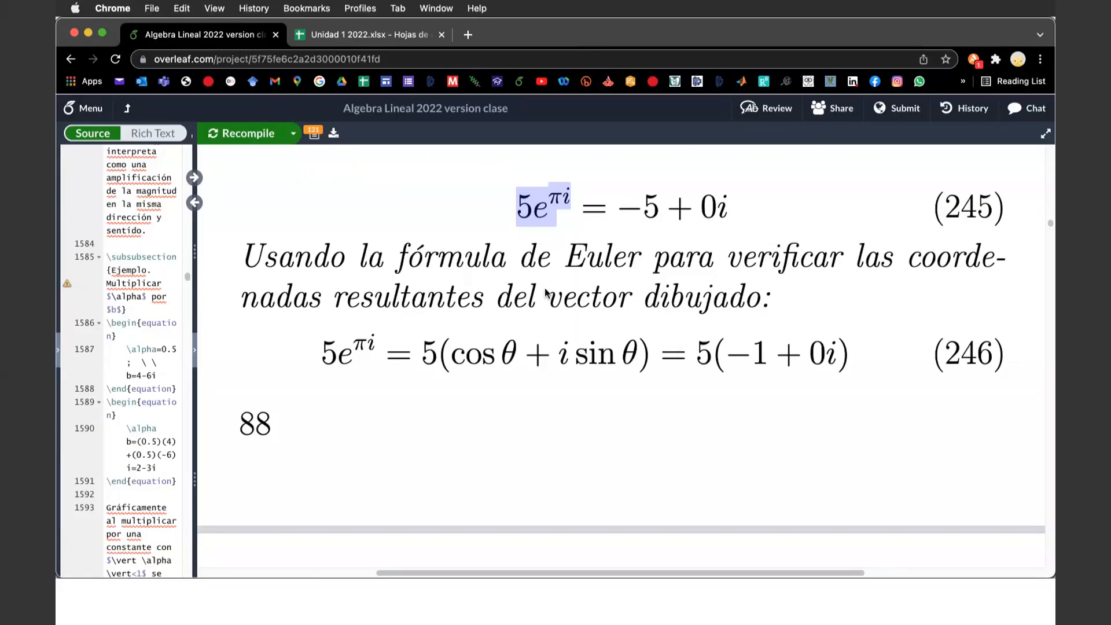
{"action": "left_click", "coordinate": [357, 36]}
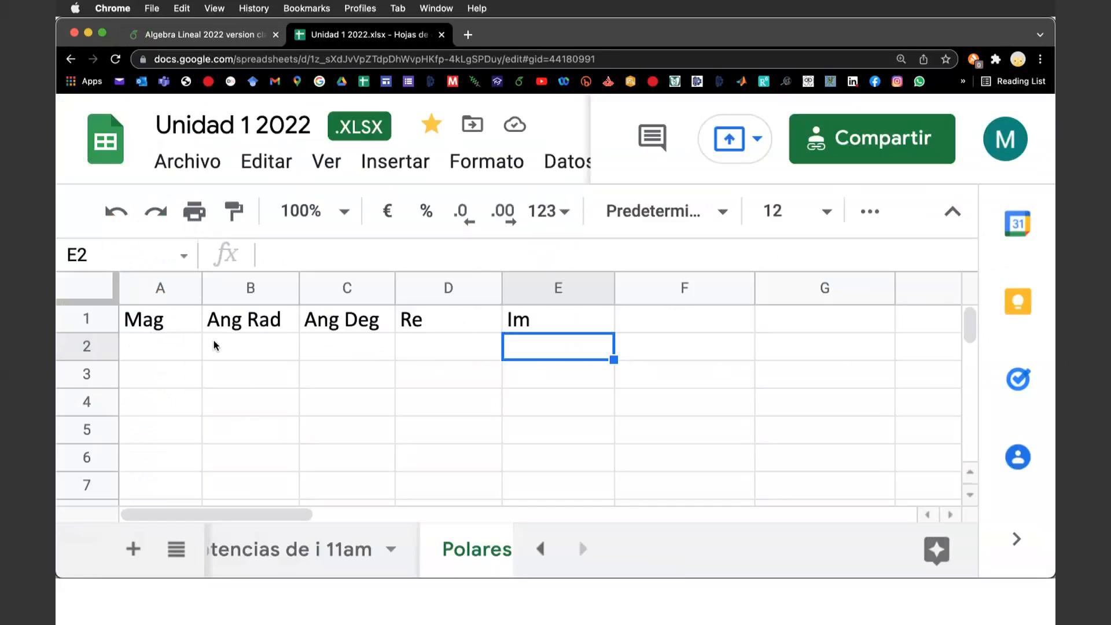
Enter the magnitude 5 in A2 and the radian angle =pi() in B2.
{"action": "left_click", "coordinate": [160, 347]}
{"action": "type", "text": "5"}
{"action": "key", "text": "Tab"}
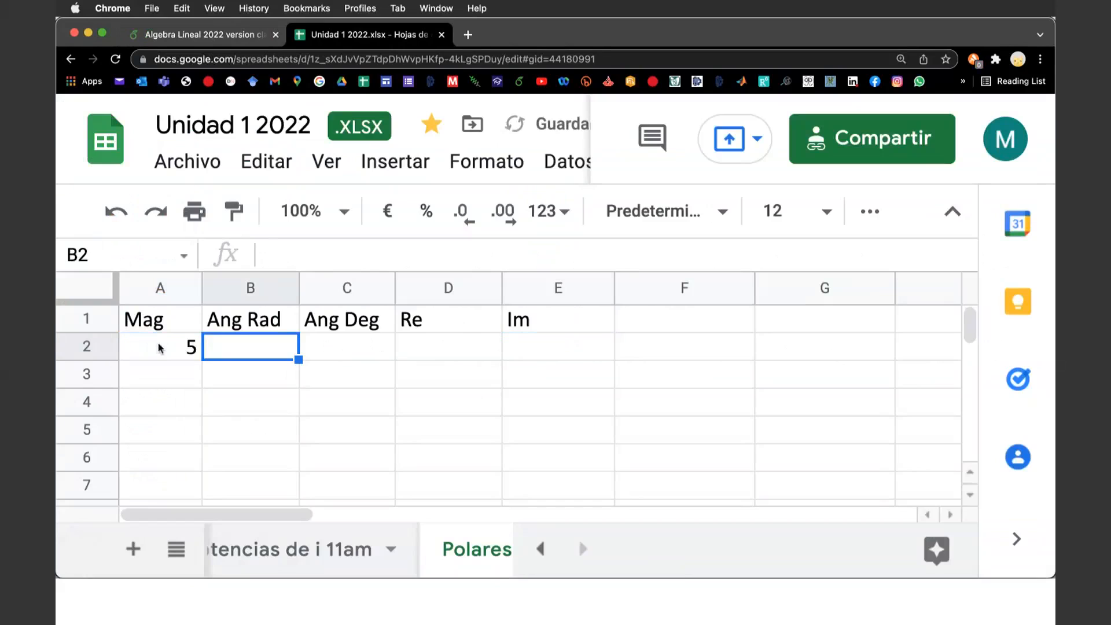
{"action": "type", "text": "=pi("}
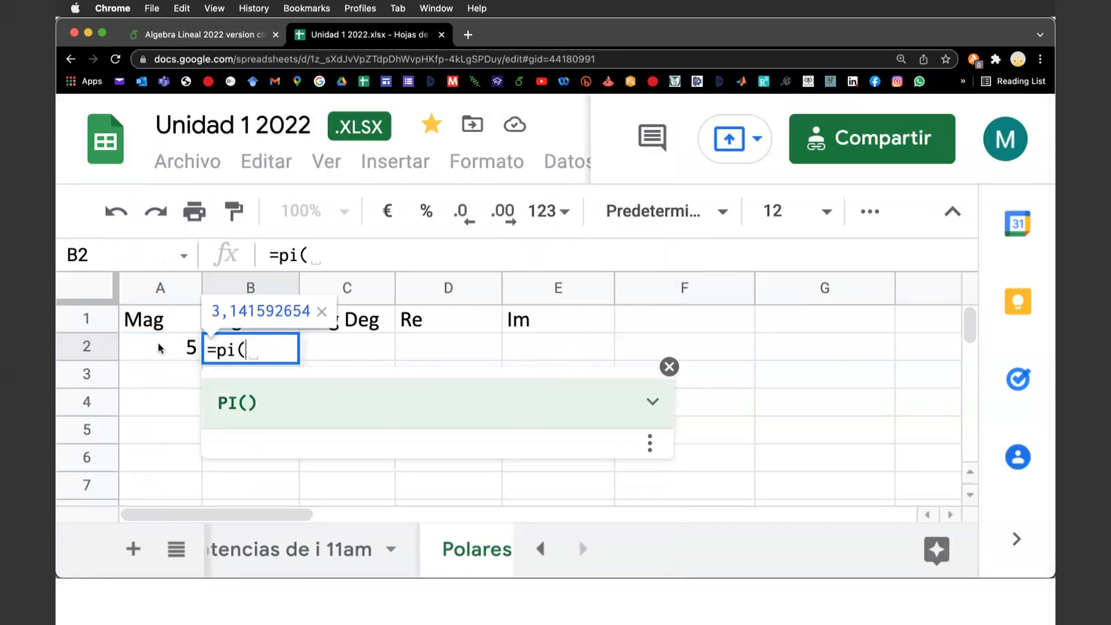
{"action": "type", "text": ")"}
{"action": "key", "text": "Return"}
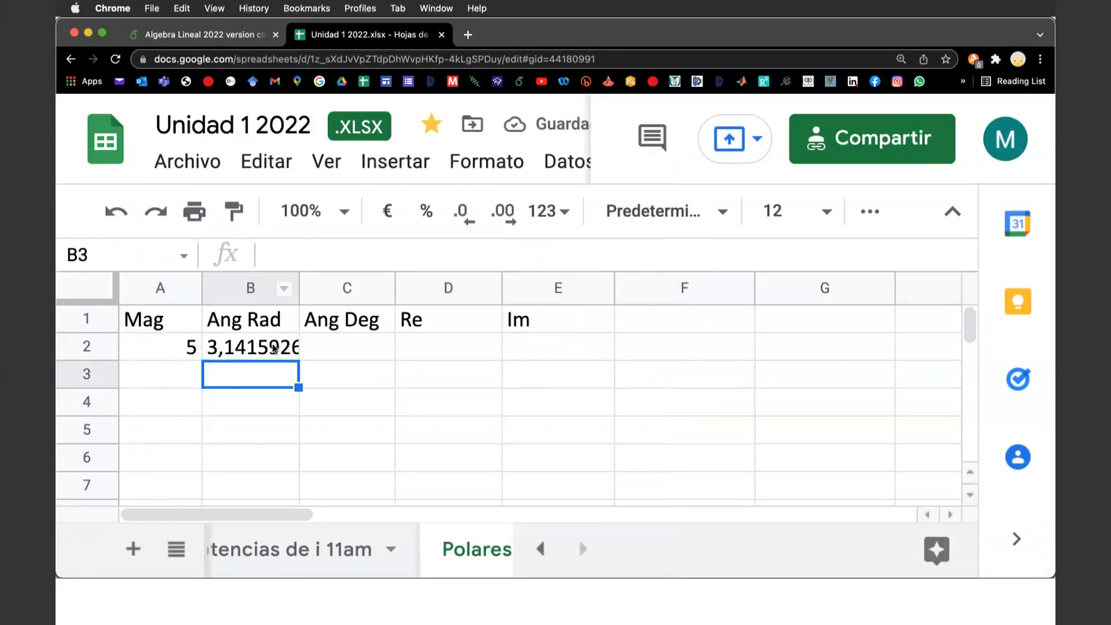
Round the radian angle in B2 to three decimals with the formula =round(pi();3).
{"action": "left_click", "coordinate": [276, 347]}
{"action": "left_click", "coordinate": [282, 254]}
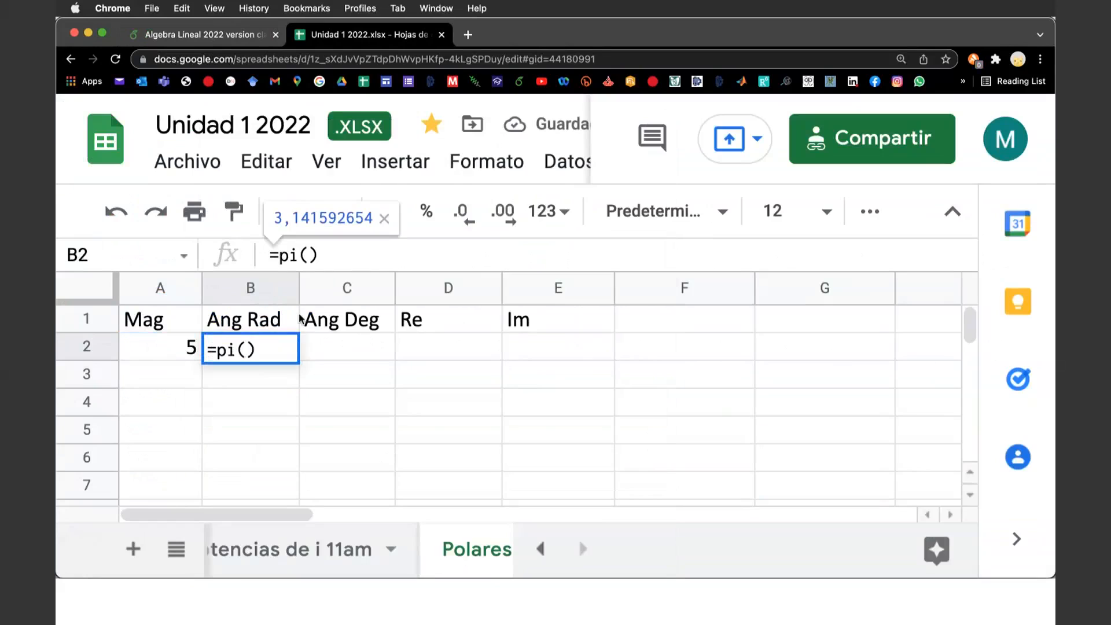
{"action": "type", "text": "round("}
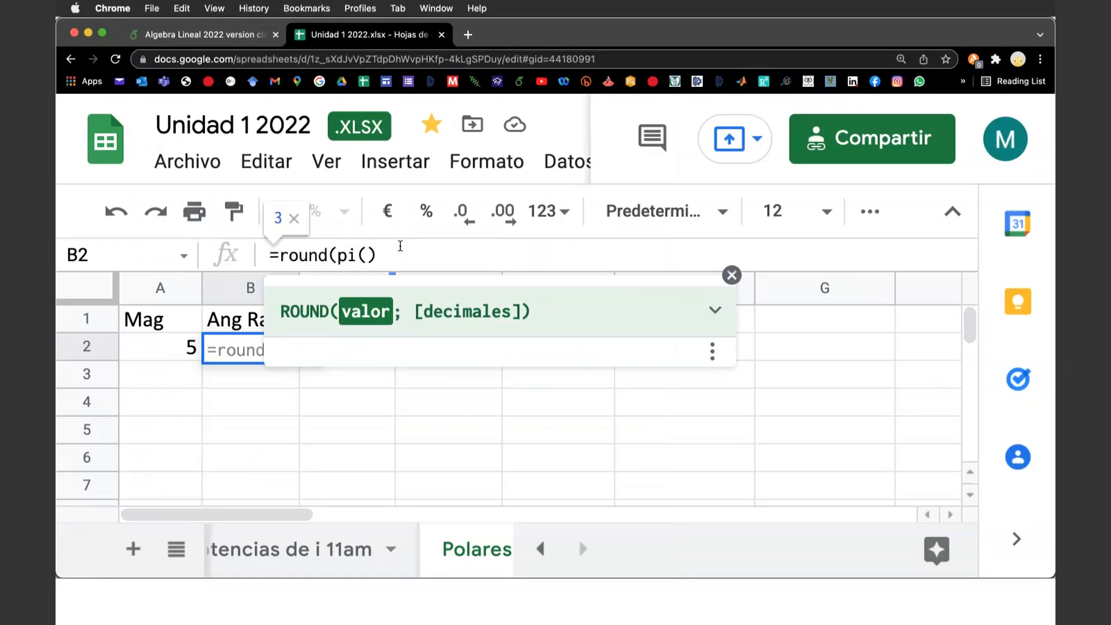
{"action": "type", "text": ";3"}
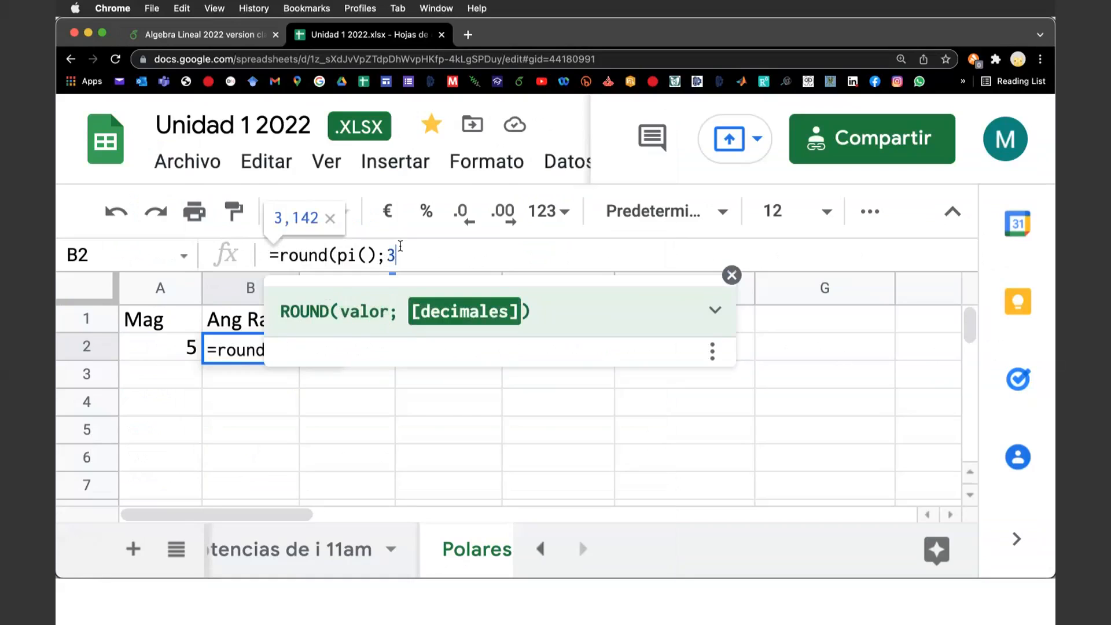
{"action": "type", "text": ")"}
{"action": "key", "text": "Return"}
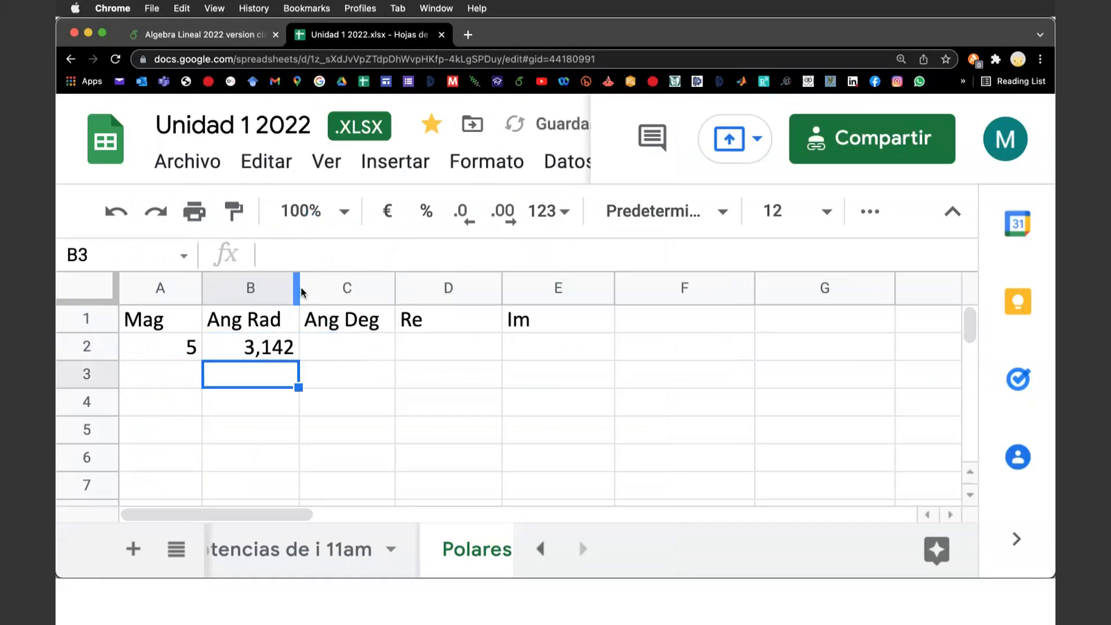
Widen column B slightly and convert the radian angle to degrees with =DEGREES(B2) in C2.
{"action": "left_click_drag", "start_coordinate": [299, 287], "coordinate": [314, 288]}
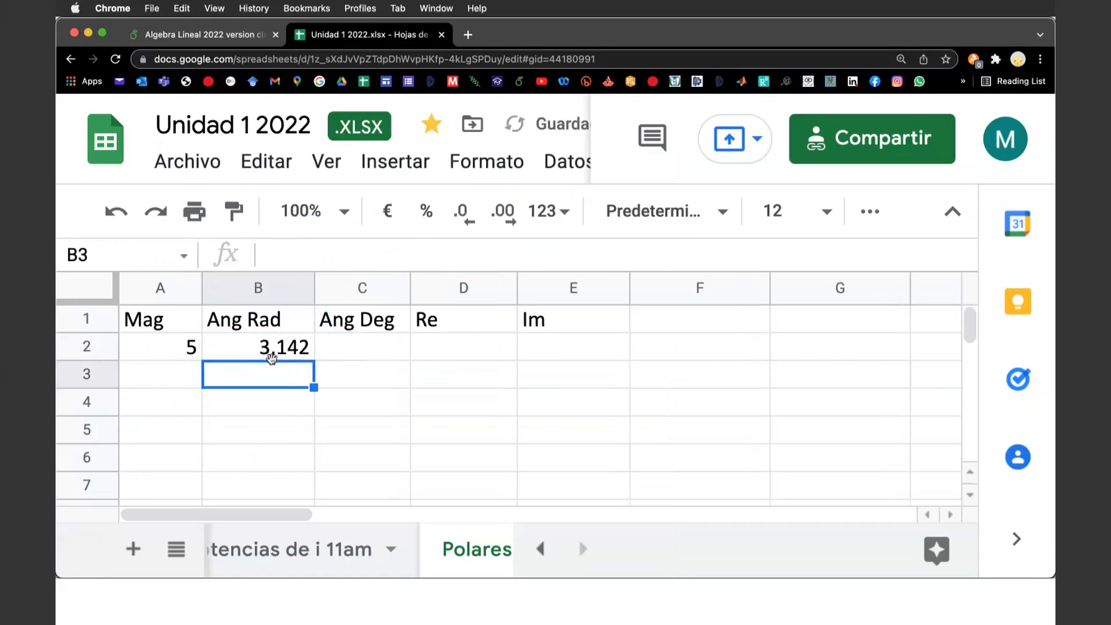
{"action": "left_click", "coordinate": [347, 351]}
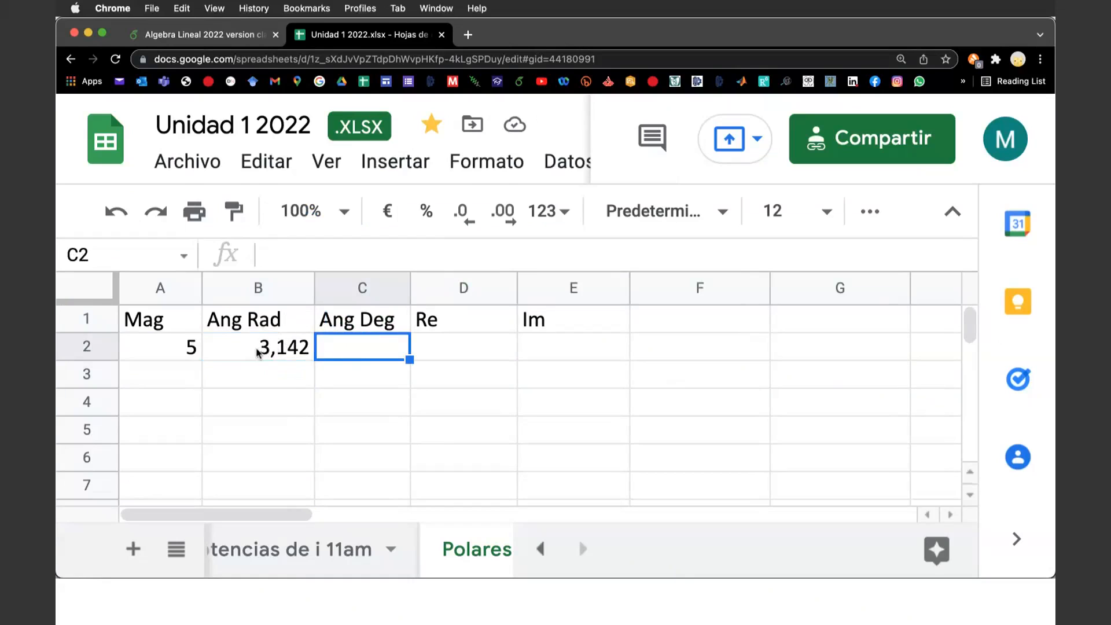
{"action": "type", "text": "="}
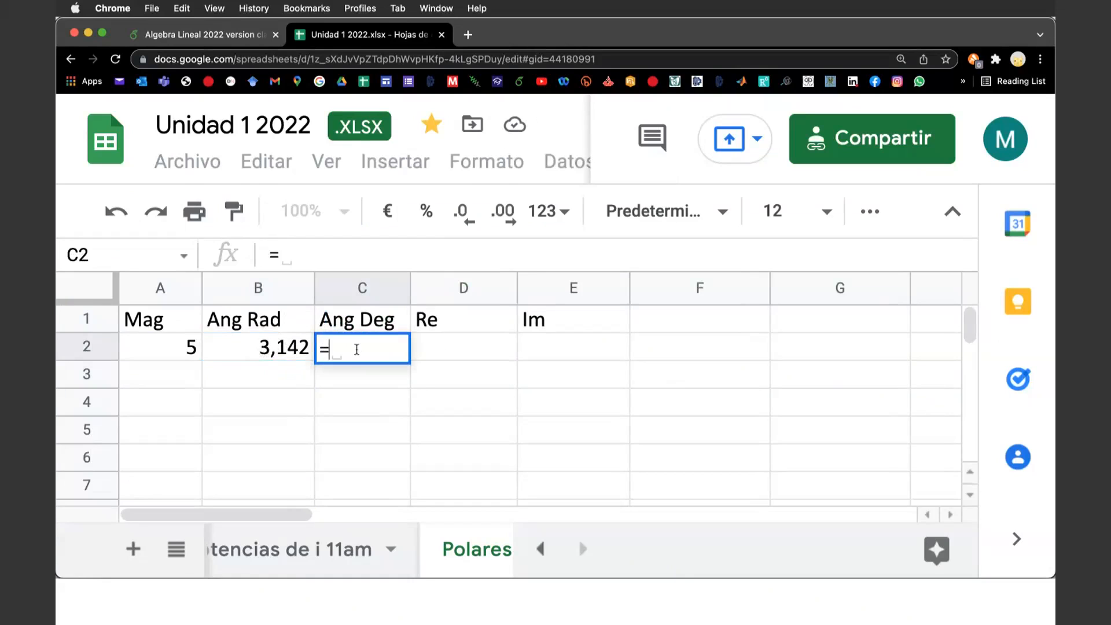
{"action": "type", "text": "degre"}
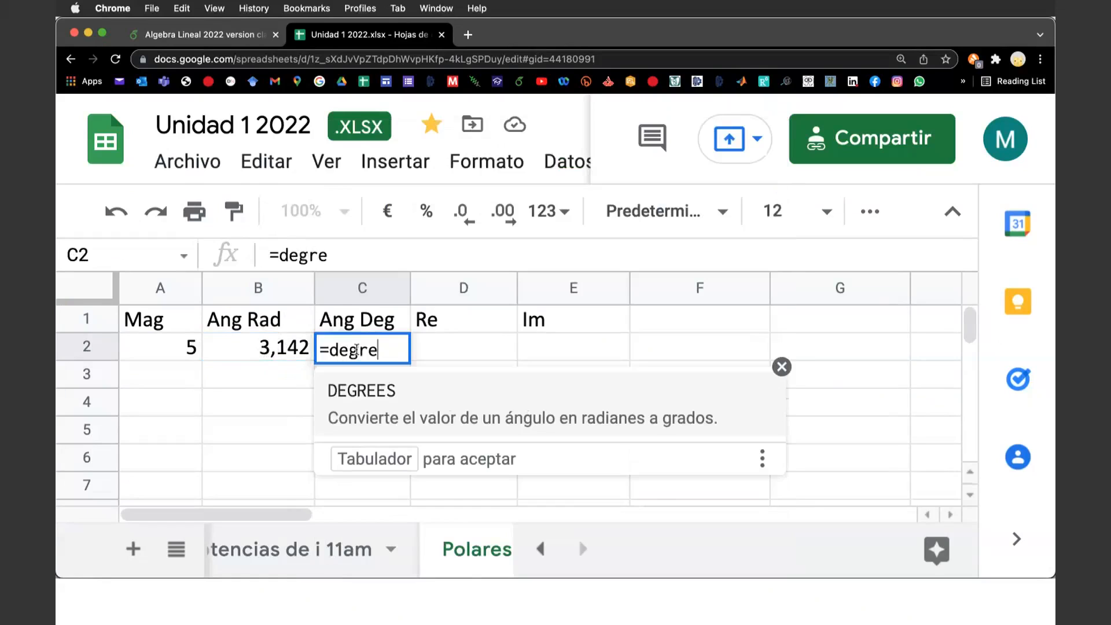
{"action": "key", "text": "Tab"}
{"action": "left_click", "coordinate": [268, 349]}
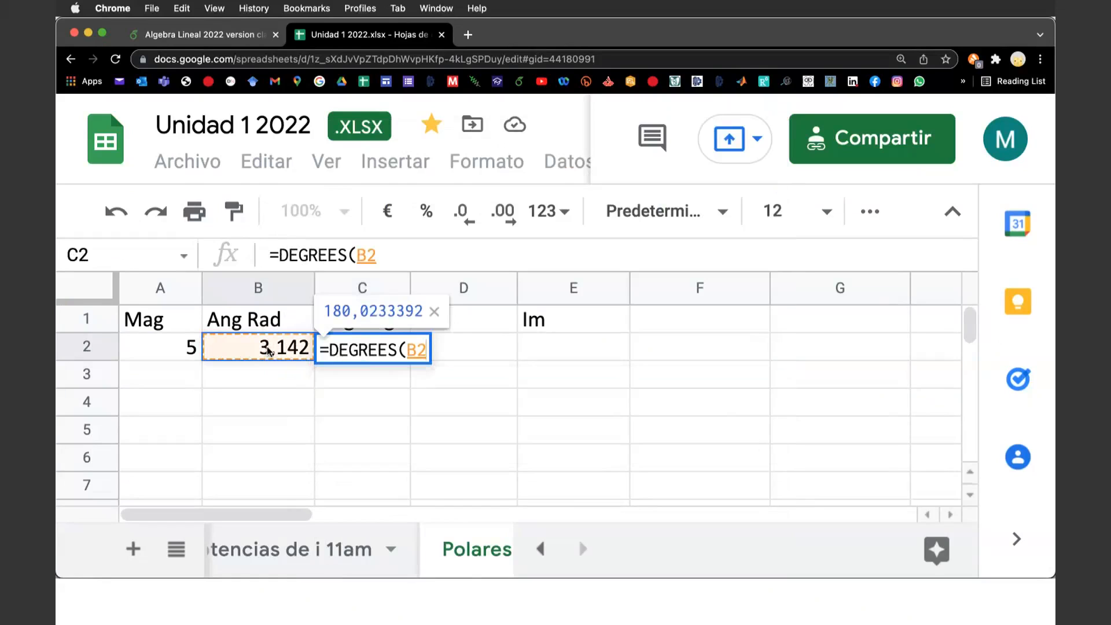
{"action": "type", "text": ")"}
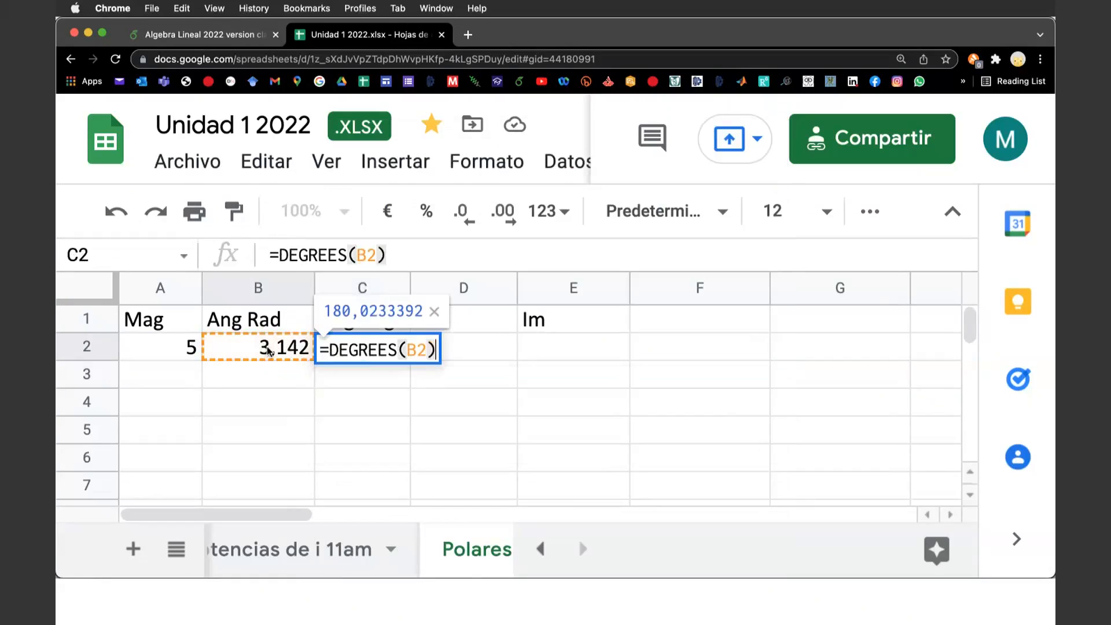
{"action": "key", "text": "Return"}
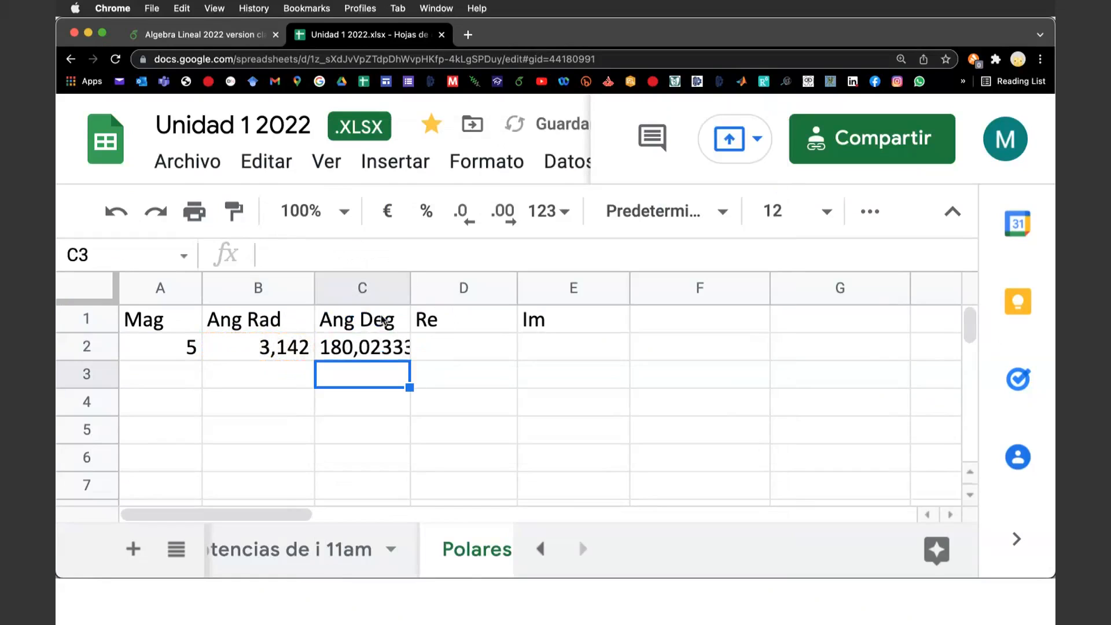
Widen column C and round the degree angle in C2 to three decimals with =round(DEGREES(B2);3).
{"action": "left_click_drag", "start_coordinate": [409, 288], "coordinate": [461, 287]}
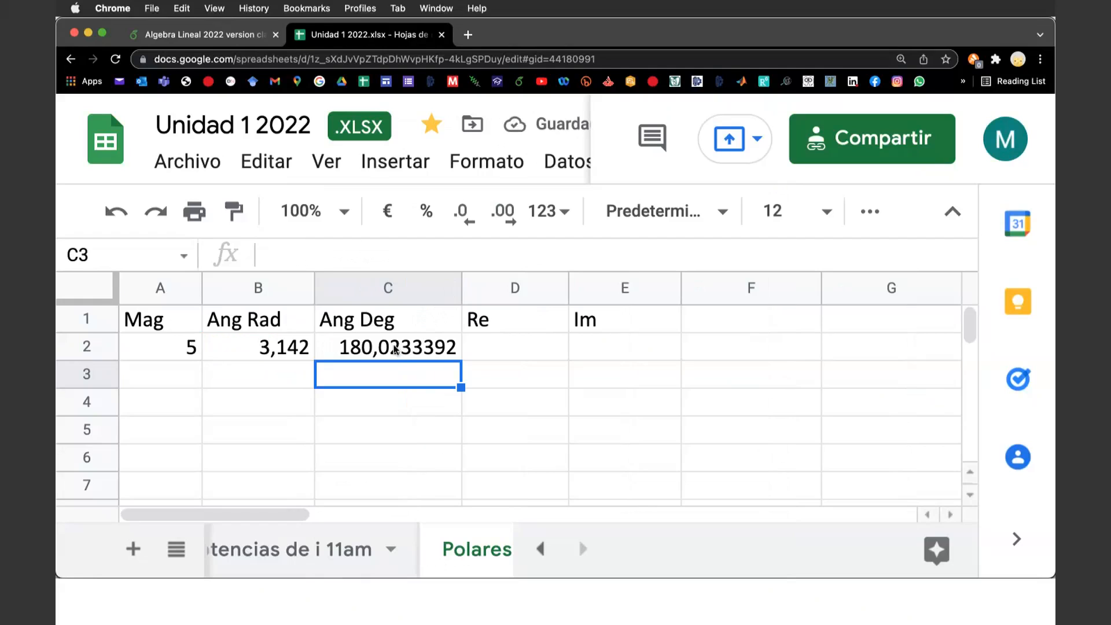
{"action": "left_click", "coordinate": [395, 349]}
{"action": "left_click", "coordinate": [279, 255]}
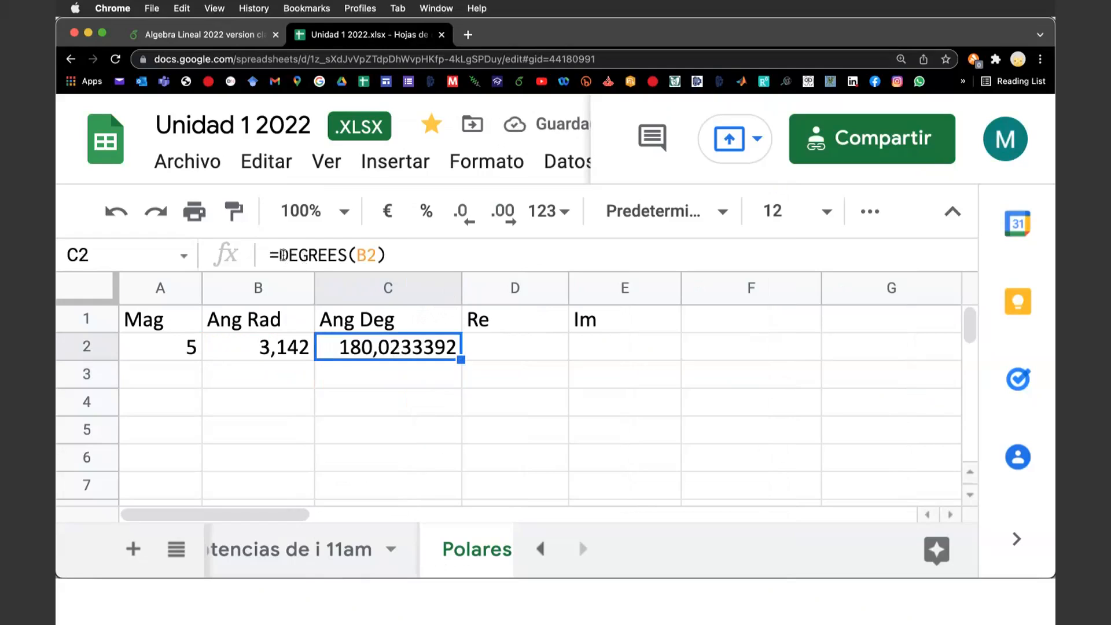
{"action": "type", "text": "round("}
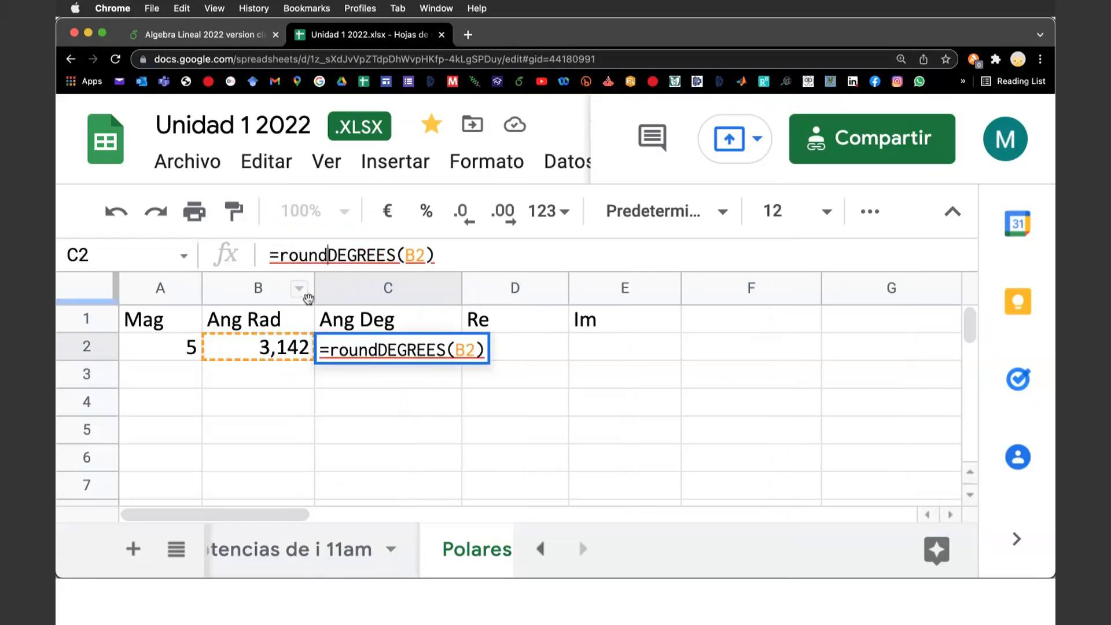
{"action": "left_click", "coordinate": [463, 256]}
{"action": "type", "text": ";"}
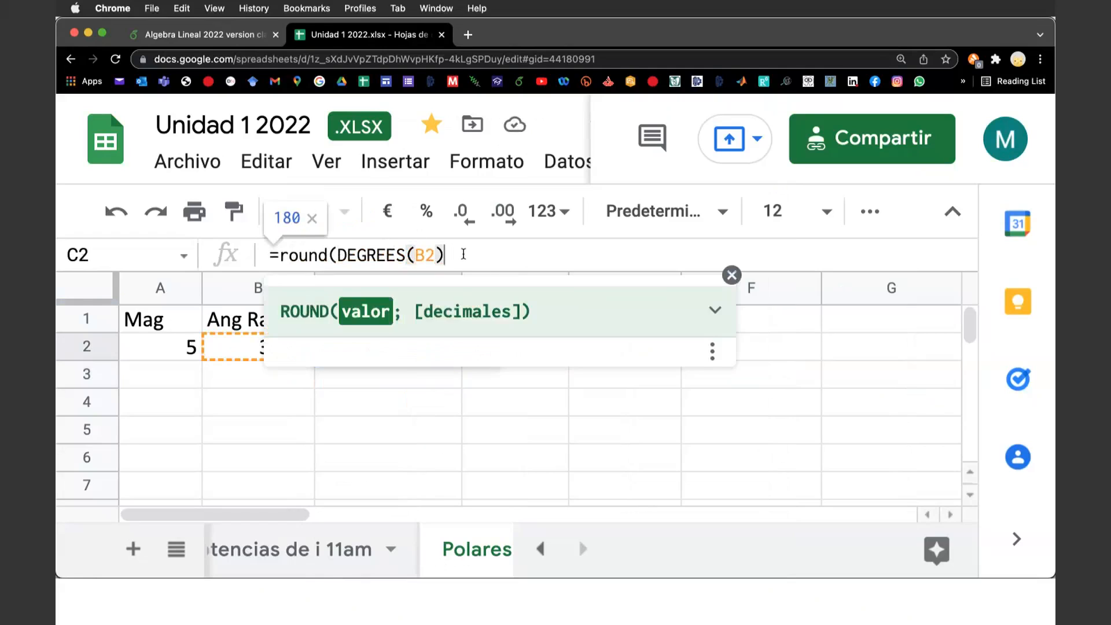
{"action": "type", "text": "3)"}
{"action": "key", "text": "Return"}
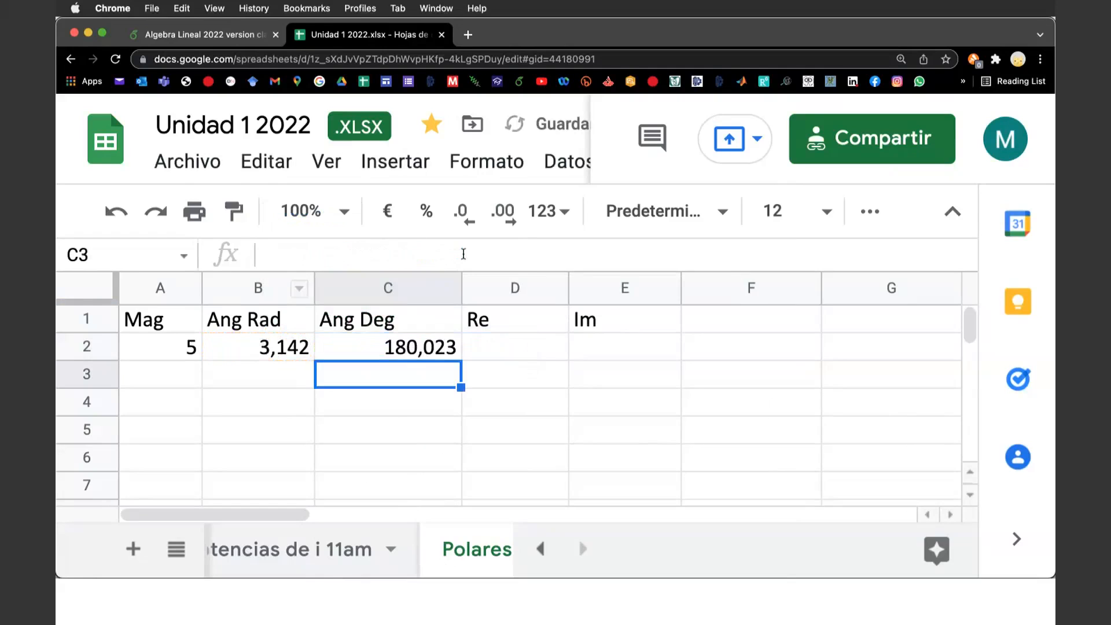
Remove the rounding function and its decimals argument from the radian angle in B2, leaving only pi().
{"action": "key", "text": "Up"}
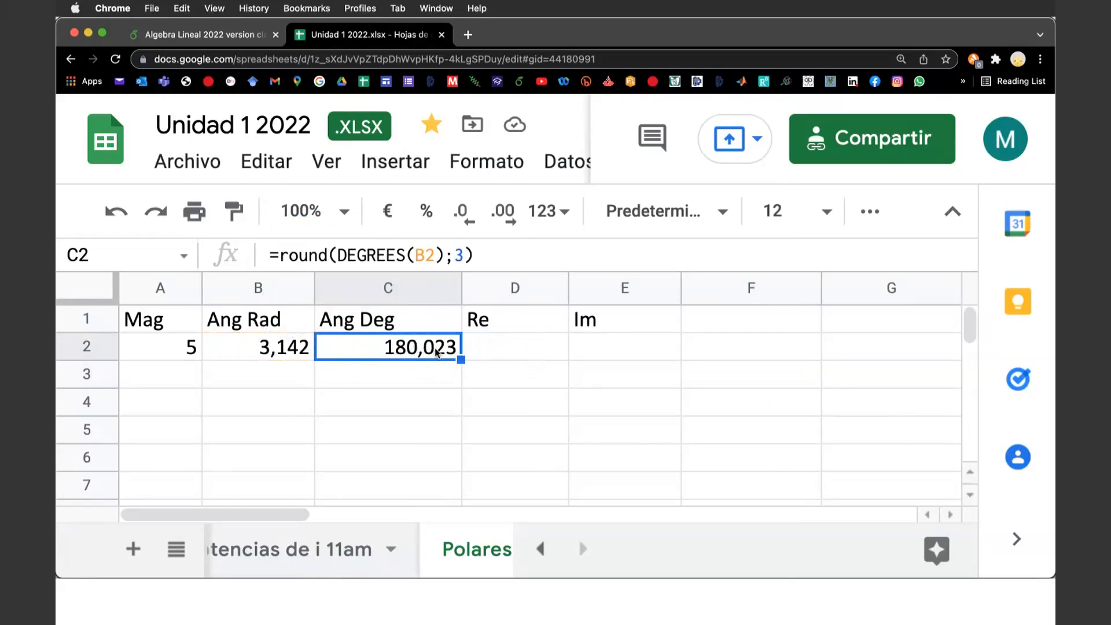
{"action": "left_click", "coordinate": [263, 352]}
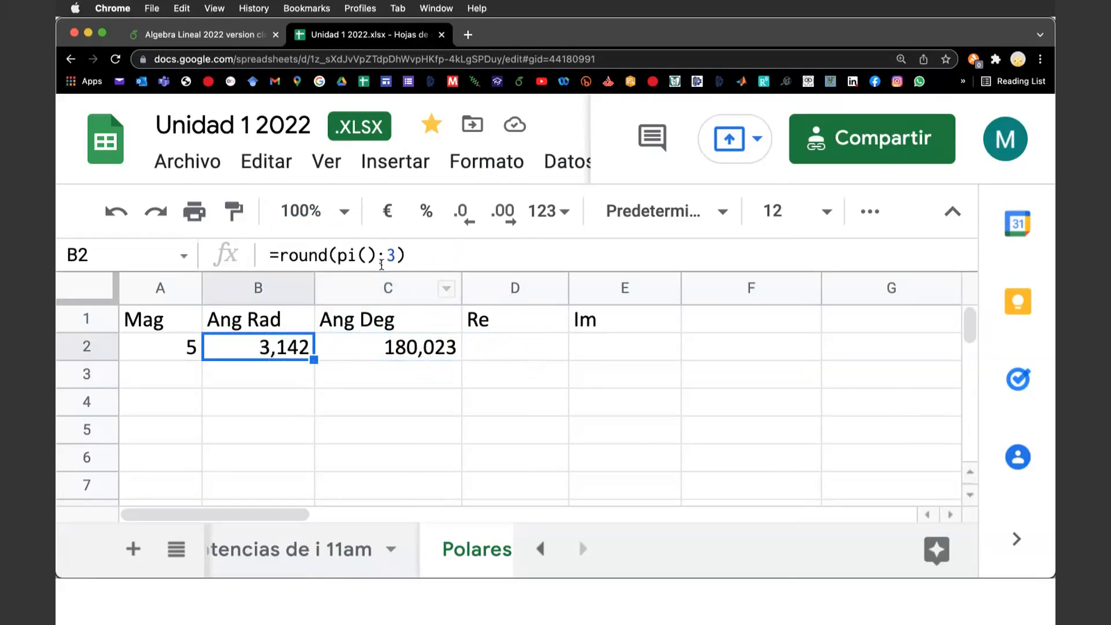
{"action": "left_click", "coordinate": [415, 253]}
{"action": "key", "text": "BackSpace"}
{"action": "key", "text": "BackSpace"}
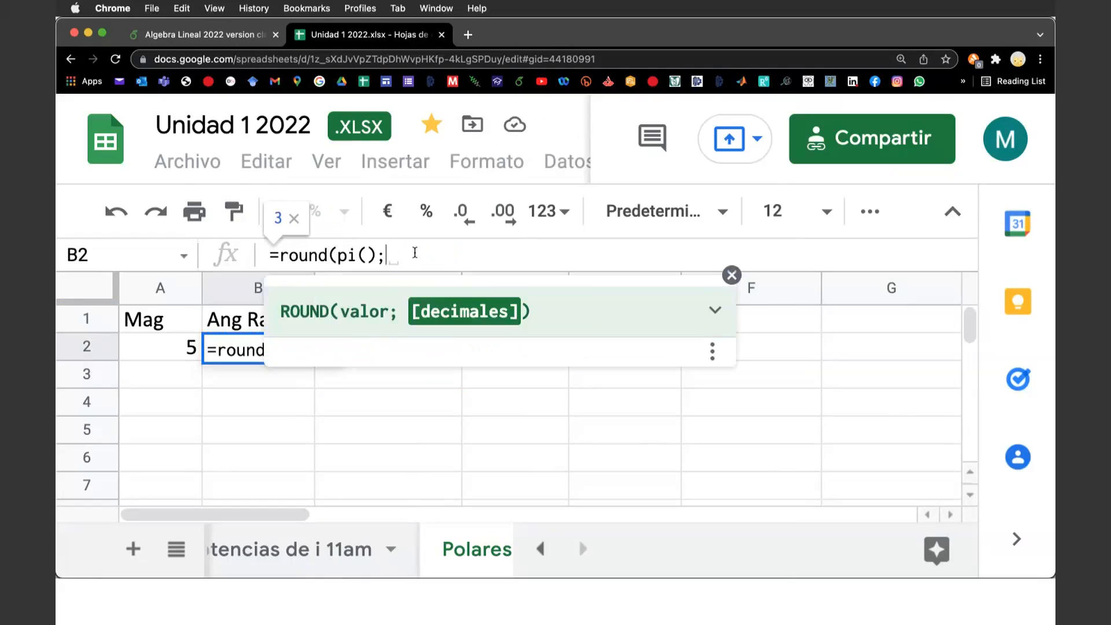
{"action": "key", "text": "BackSpace"}
{"action": "left_click", "coordinate": [336, 253]}
{"action": "key", "text": "BackSpace"}
{"action": "key", "text": "BackSpace"}
{"action": "key", "text": "BackSpace"}
{"action": "key", "text": "BackSpace"}
{"action": "key", "text": "BackSpace"}
{"action": "key", "text": "BackSpace"}
{"action": "key", "text": "Return"}
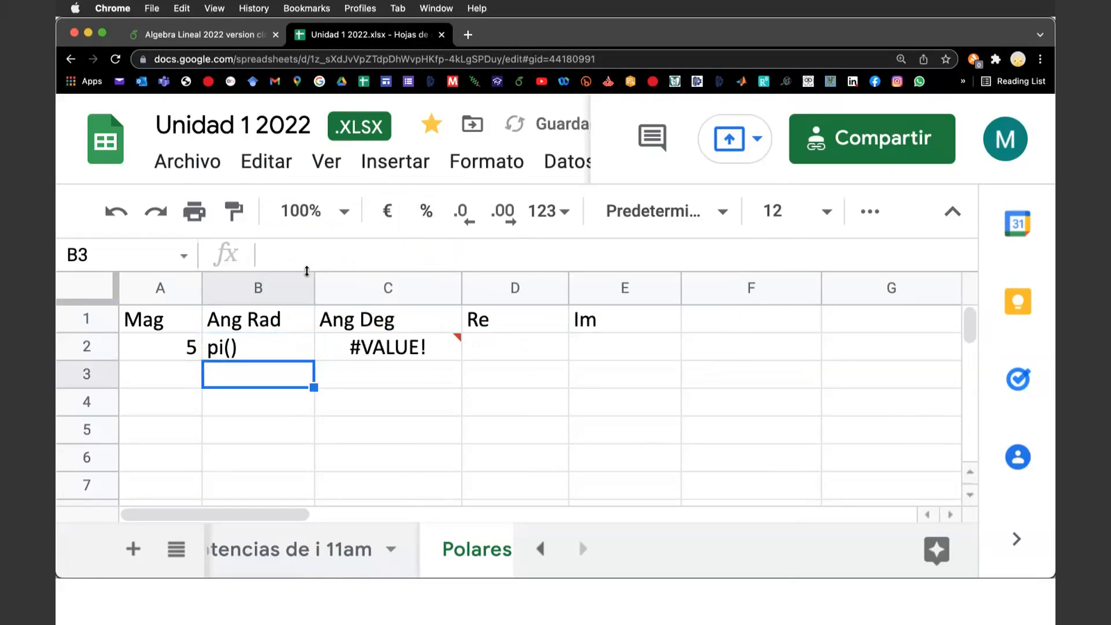
Put the missing equals sign back in B2 to make it =pi(), and check the degree angle in C2.
{"action": "left_click", "coordinate": [221, 354]}
{"action": "double_click", "coordinate": [230, 364]}
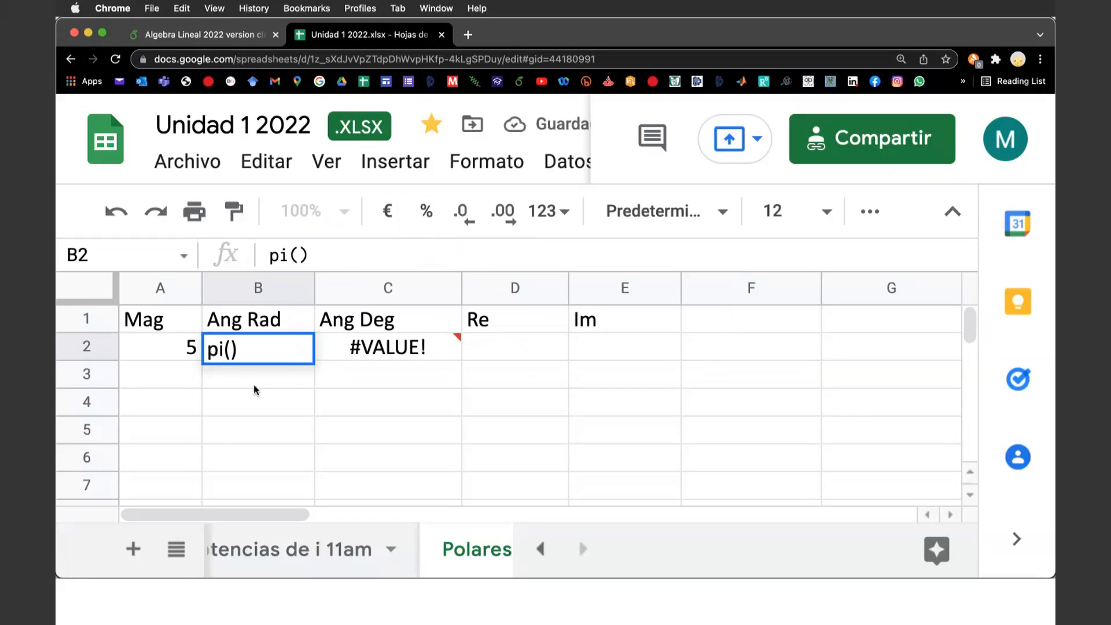
{"action": "left_click", "coordinate": [269, 255]}
{"action": "type", "text": "="}
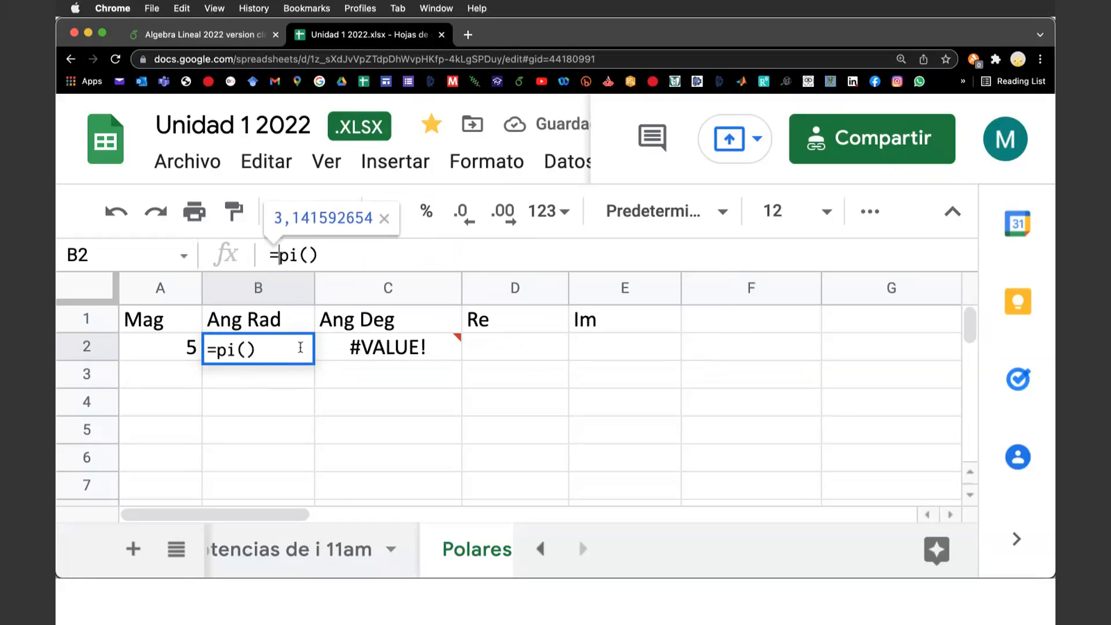
{"action": "key", "text": "Return"}
{"action": "left_click", "coordinate": [423, 349]}
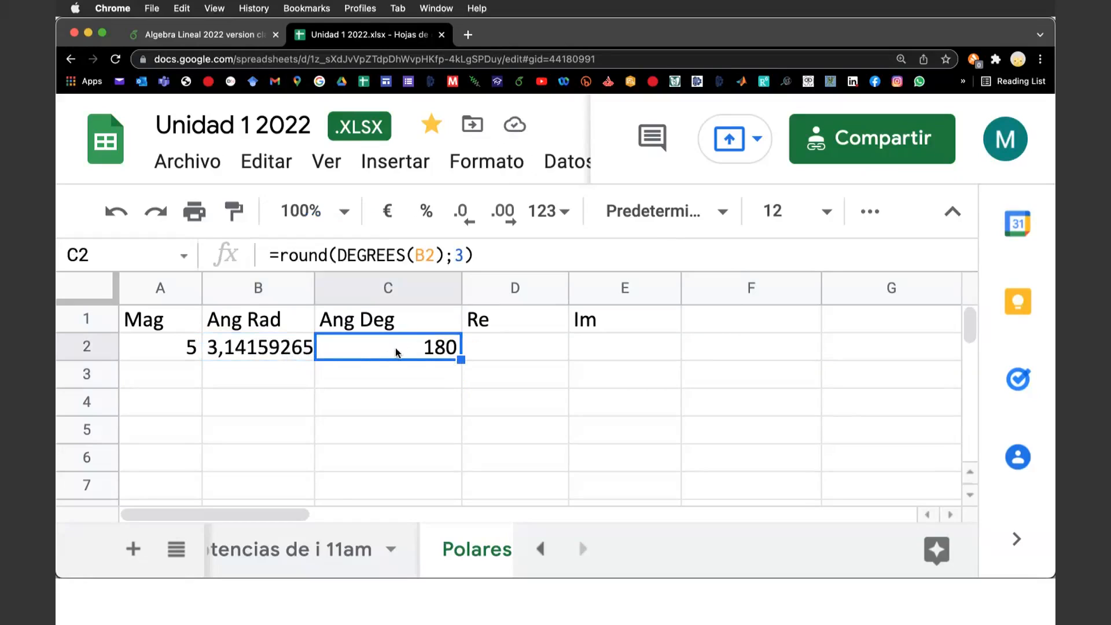
Consult Euler's formula in equation 246 of the Overleaf notes and return to the Unidad 1 2022 spreadsheet at D2.
{"action": "left_click", "coordinate": [496, 354]}
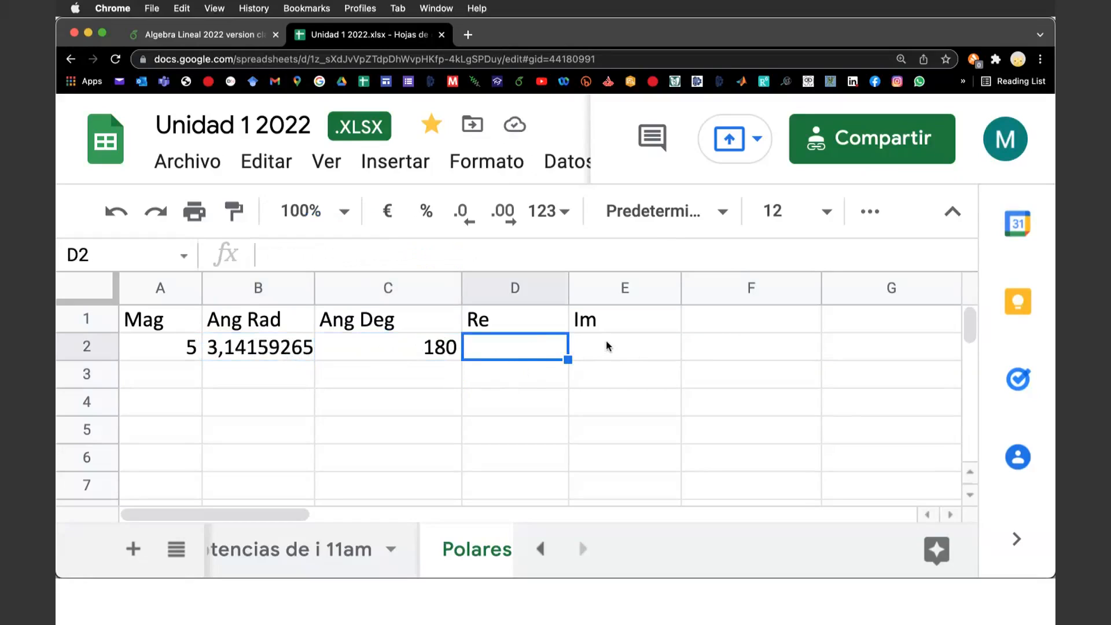
{"action": "left_click", "coordinate": [263, 44]}
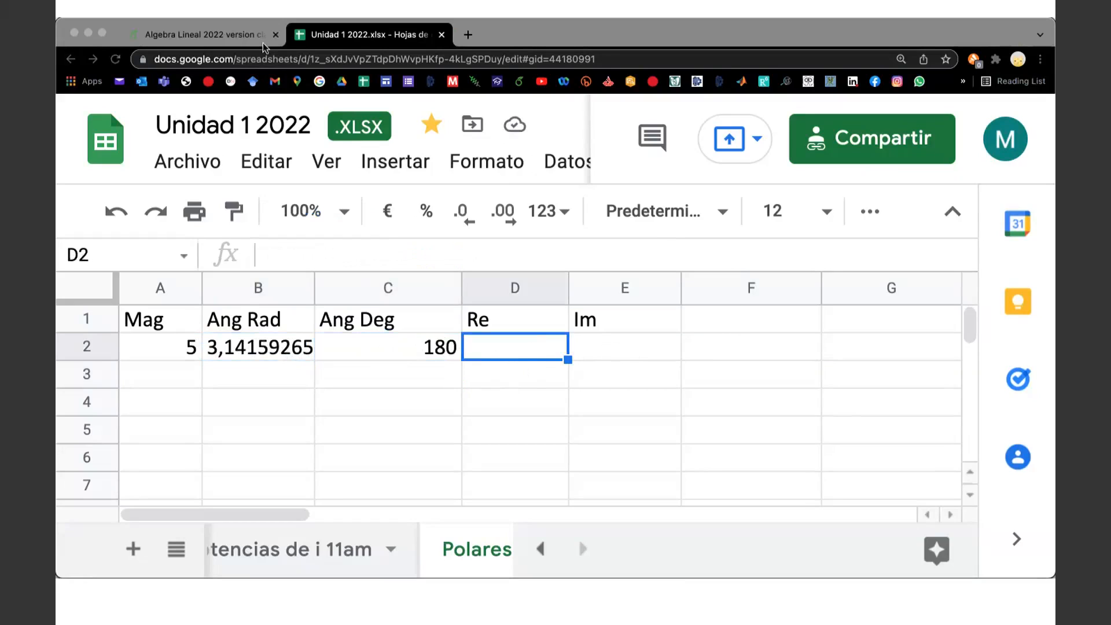
{"action": "left_click", "coordinate": [221, 33]}
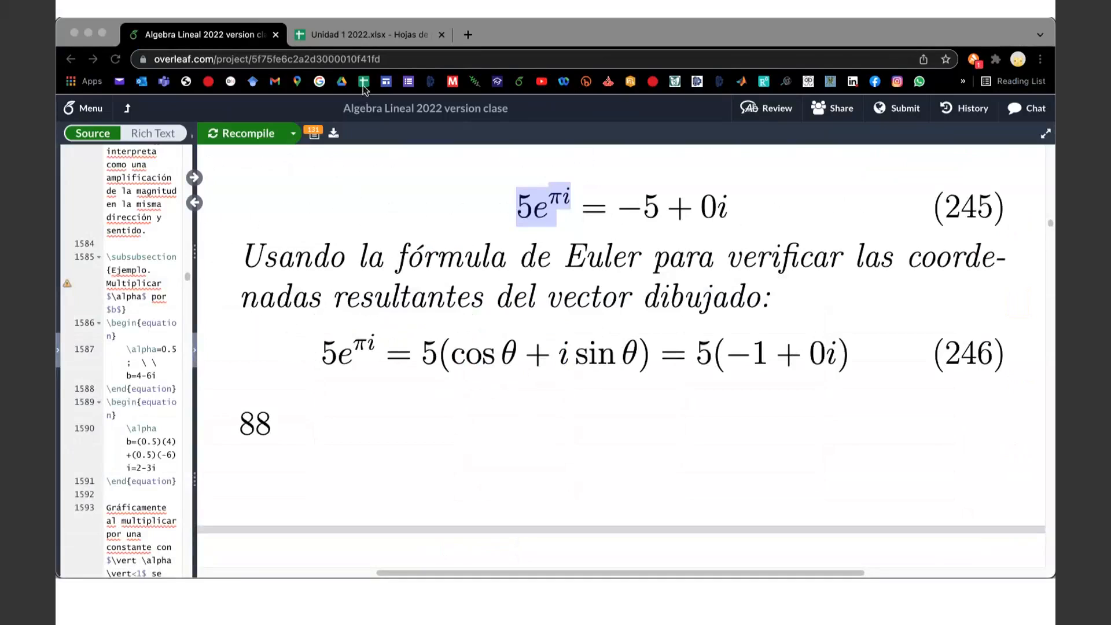
{"action": "left_click", "coordinate": [373, 42]}
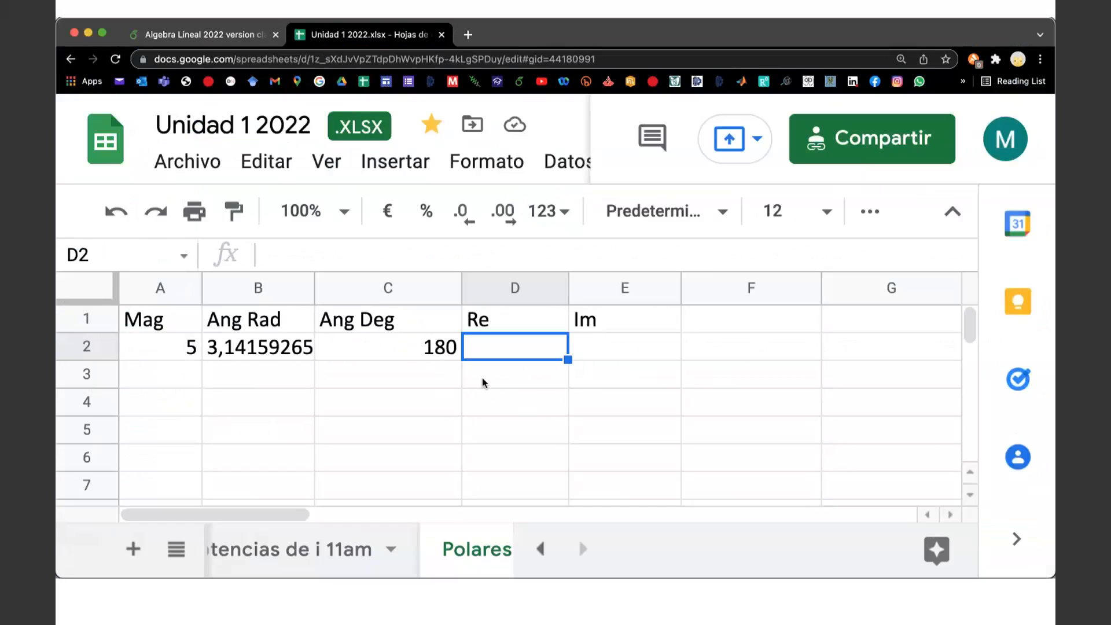
Widen columns D and E and extend the header in D1 to Re=M*cos(ang).
{"action": "left_click_drag", "start_coordinate": [570, 283], "coordinate": [614, 283]}
{"action": "left_click_drag", "start_coordinate": [727, 283], "coordinate": [800, 283]}
{"action": "double_click", "coordinate": [523, 320]}
{"action": "type", "text": "=M"}
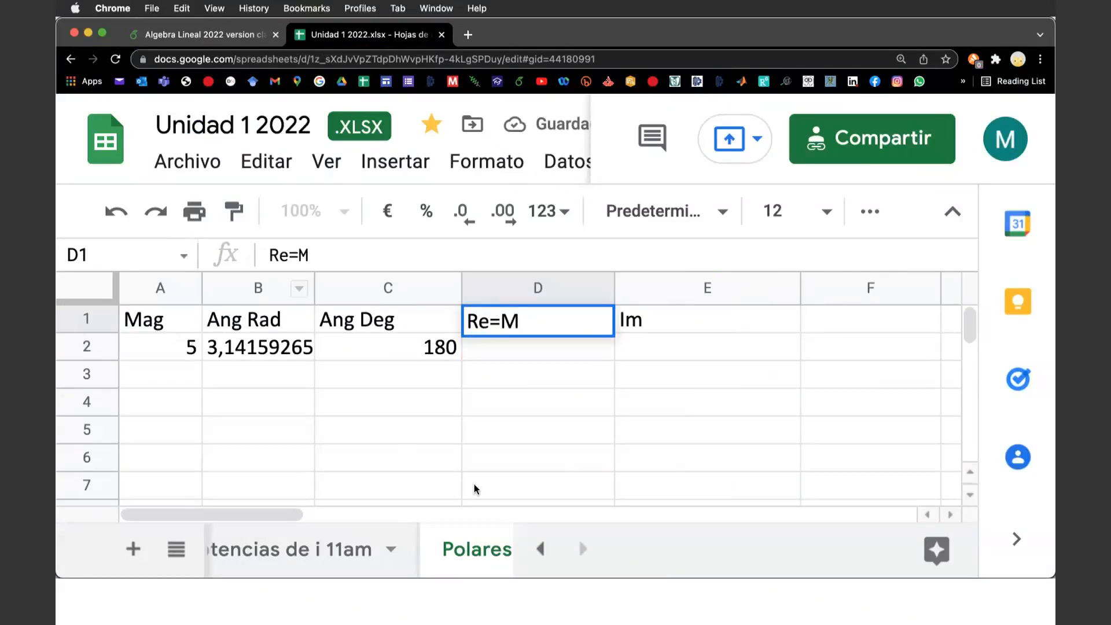
{"action": "type", "text": "*cos"}
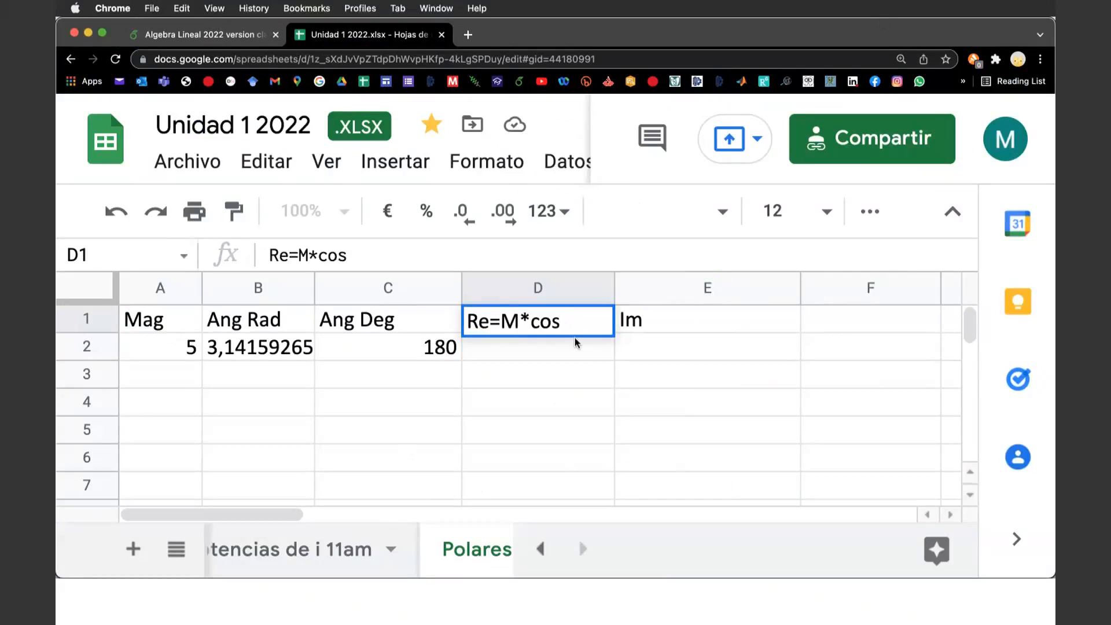
{"action": "type", "text": "ang"}
{"action": "key", "text": "Left"}
{"action": "key", "text": "Left"}
{"action": "key", "text": "Left"}
{"action": "key", "text": "BackSpace"}
{"action": "type", "text": "("}
{"action": "key", "text": "Right"}
{"action": "key", "text": "Right"}
{"action": "key", "text": "Right"}
{"action": "type", "text": ")"}
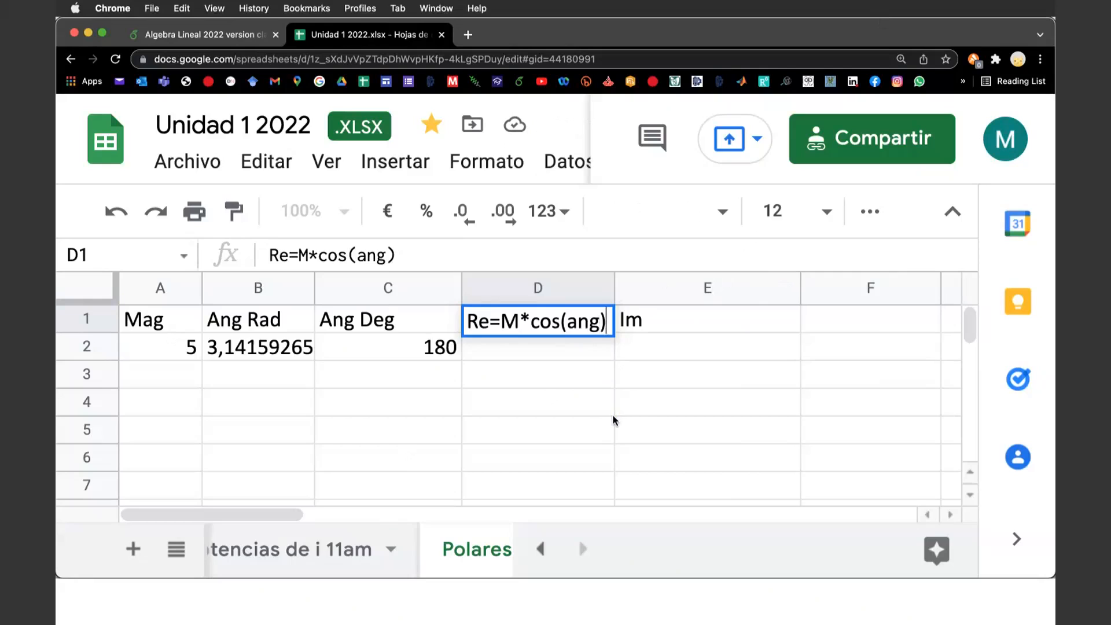
Extend the header in E1 to Im=M*sin(ang).
{"action": "double_click", "coordinate": [655, 320]}
{"action": "type", "text": "="}
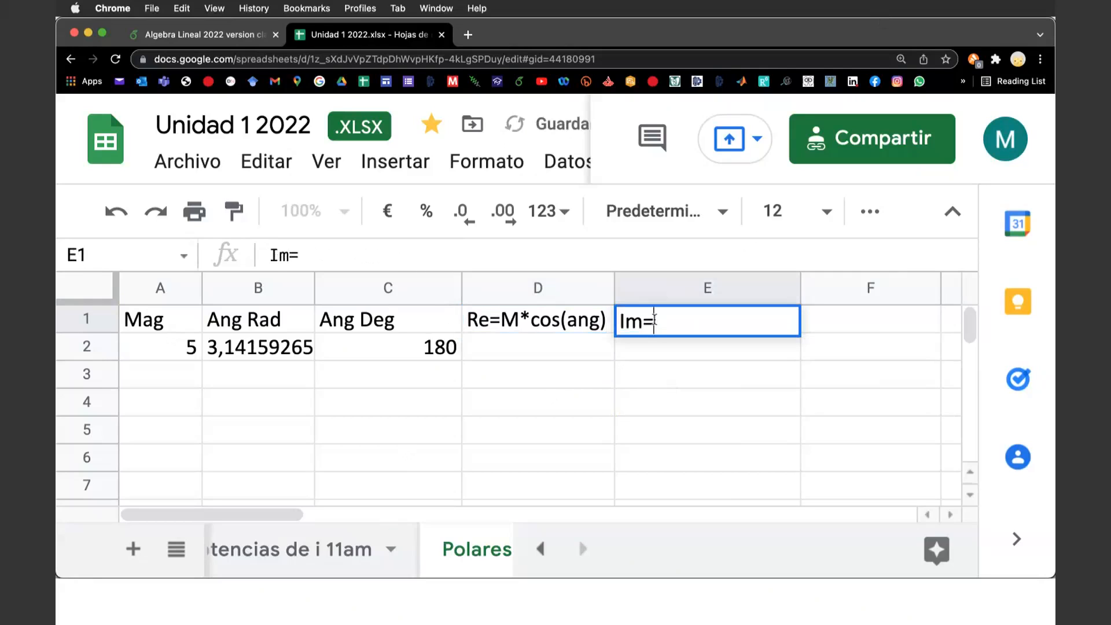
{"action": "type", "text": "M*"}
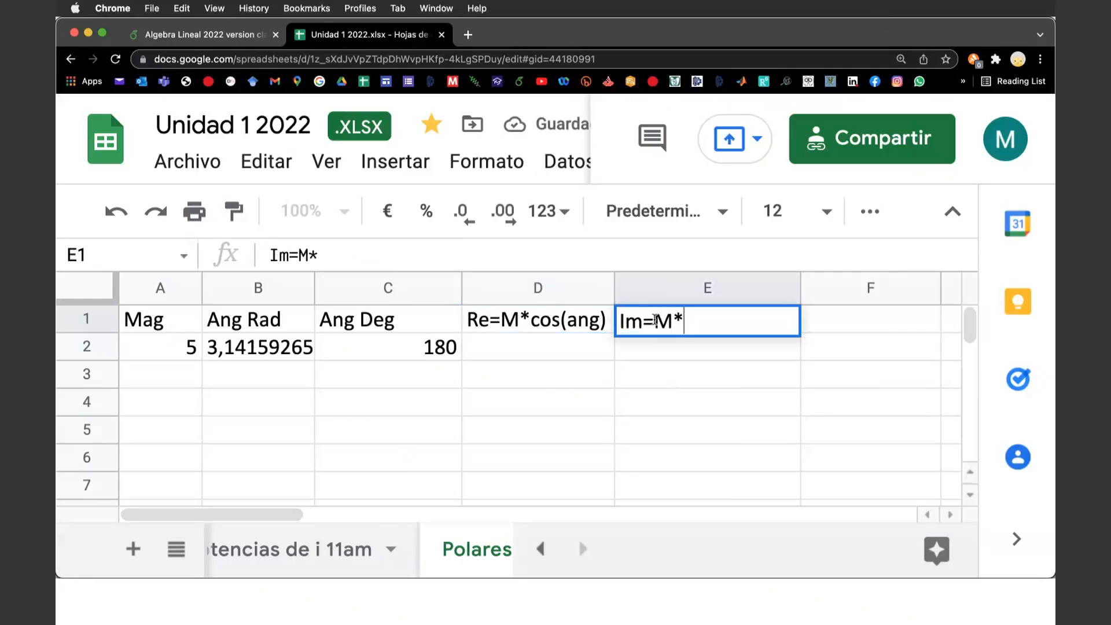
{"action": "type", "text": "sin"}
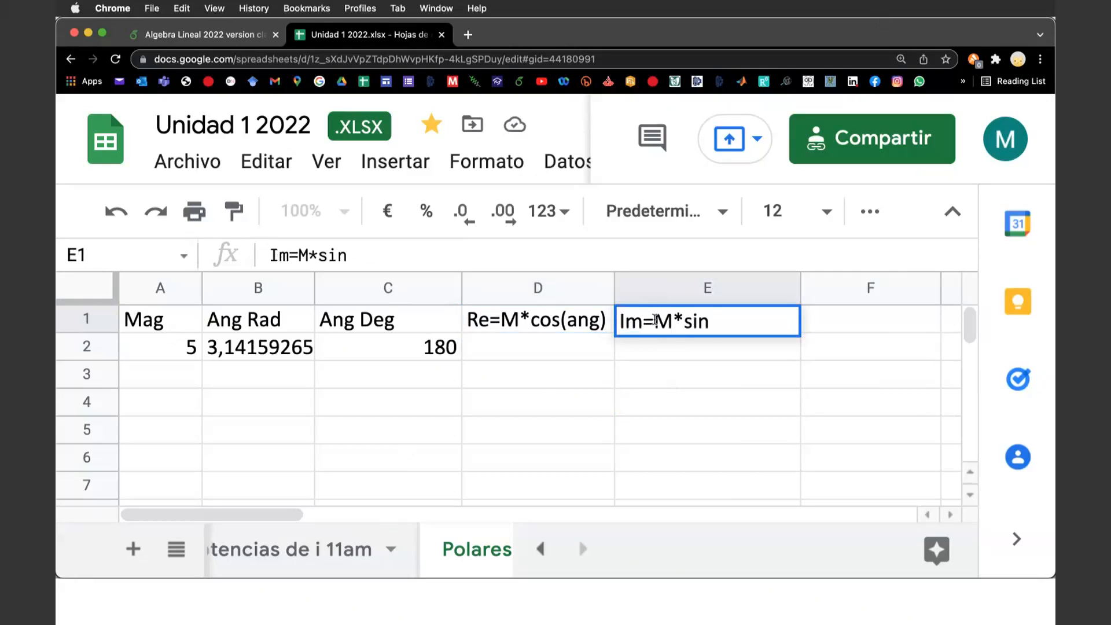
{"action": "type", "text": "(ang)"}
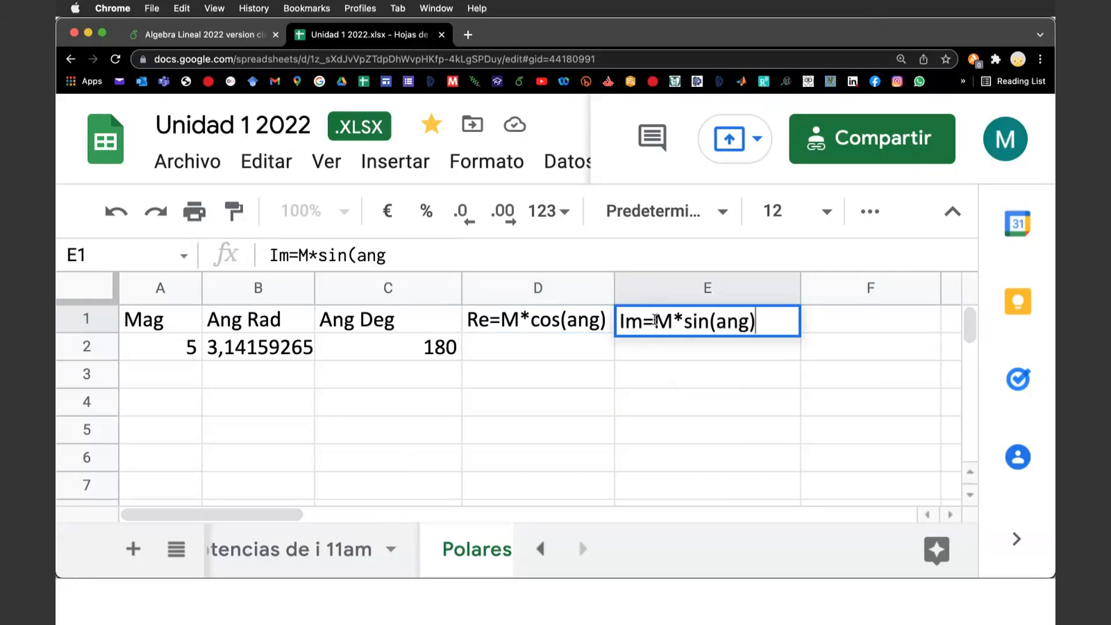
{"action": "key", "text": "Return"}
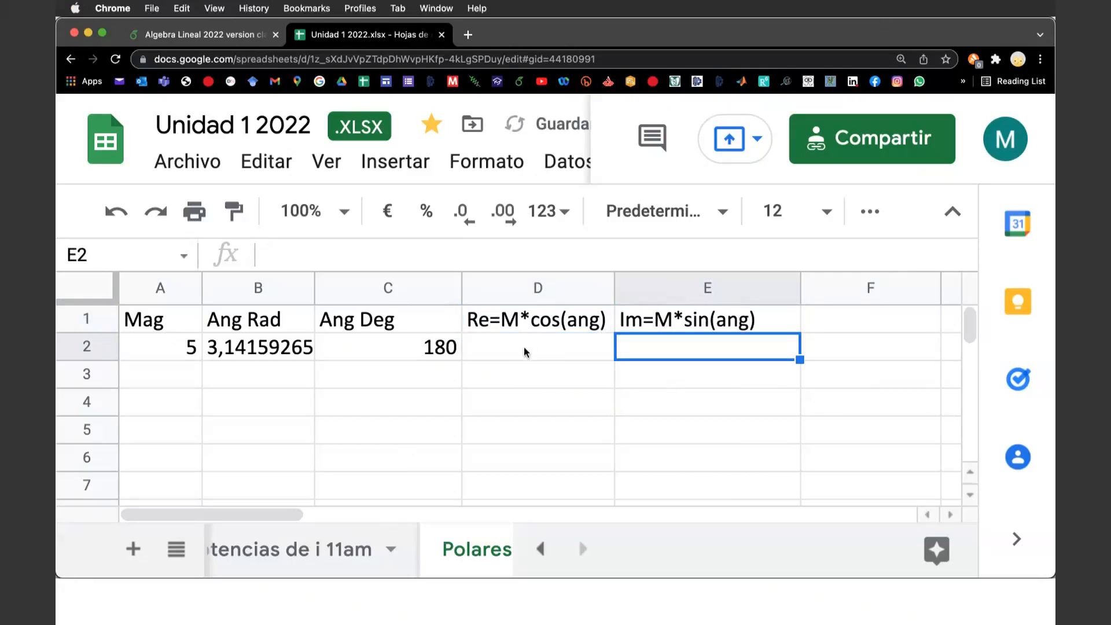
Enter the formula =A2*cos(B2) in D2 to compute the real part from the magnitude and radian angle.
{"action": "left_click", "coordinate": [395, 348]}
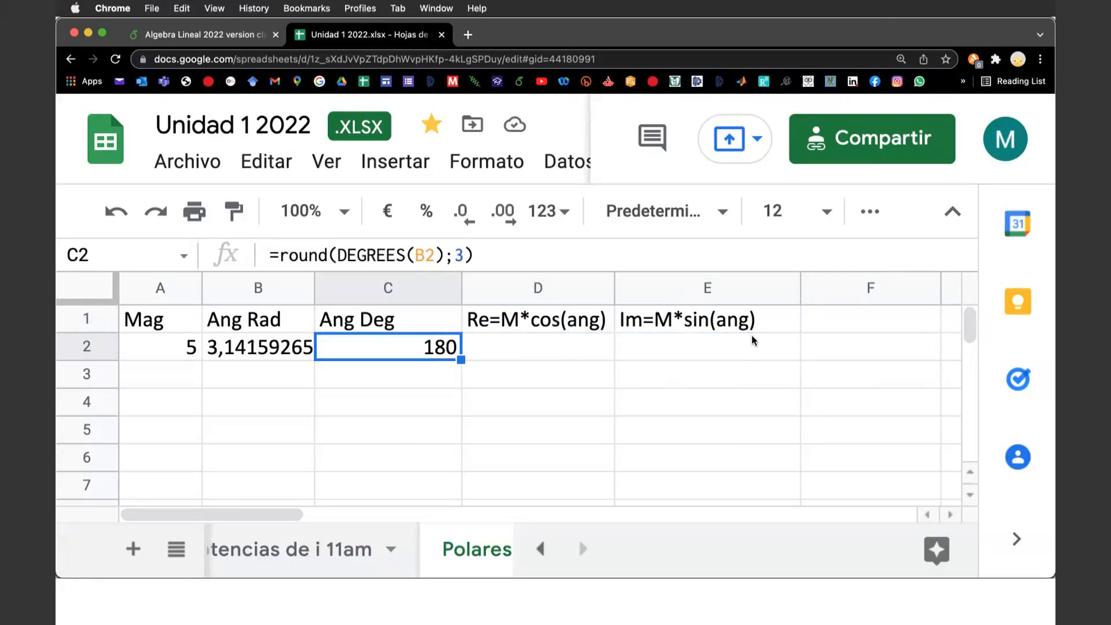
{"action": "left_click", "coordinate": [546, 348]}
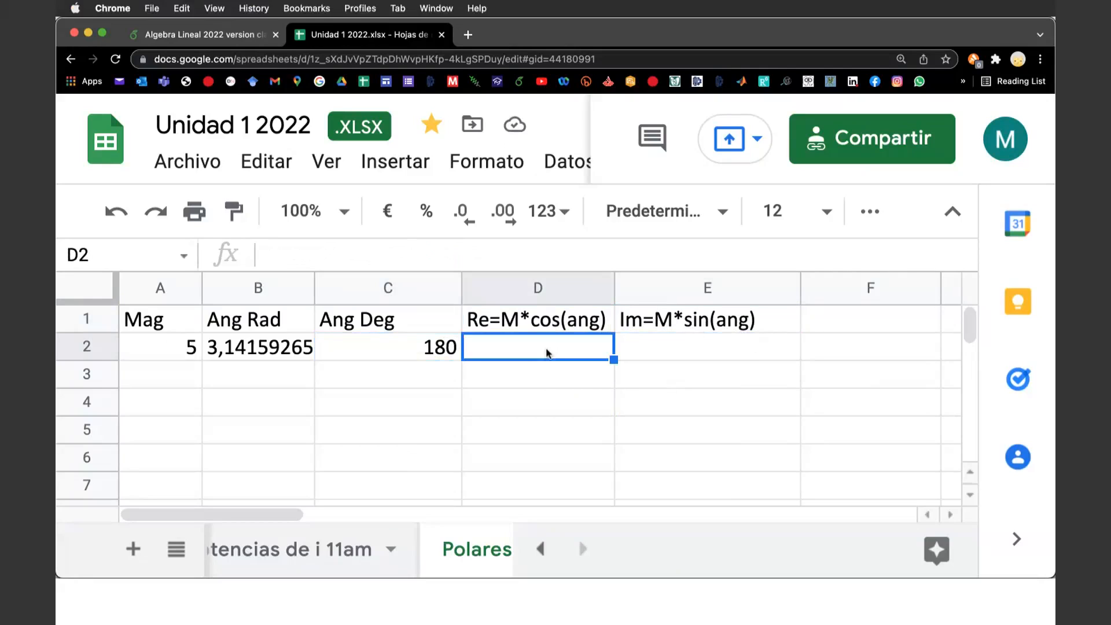
{"action": "type", "text": "="}
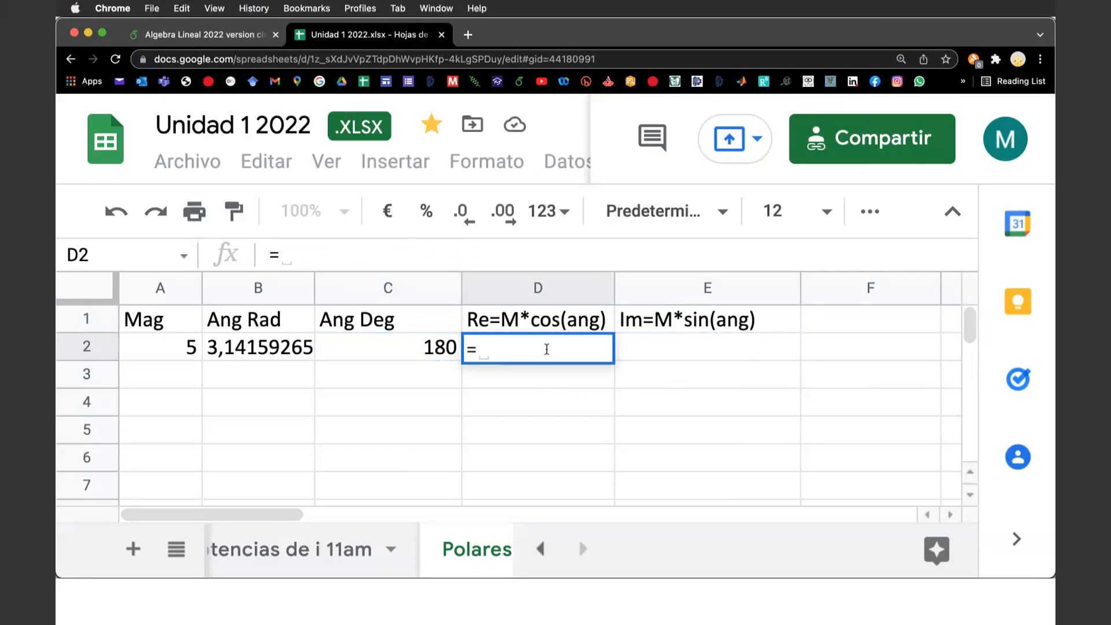
{"action": "left_click", "coordinate": [177, 350]}
{"action": "type", "text": "*"}
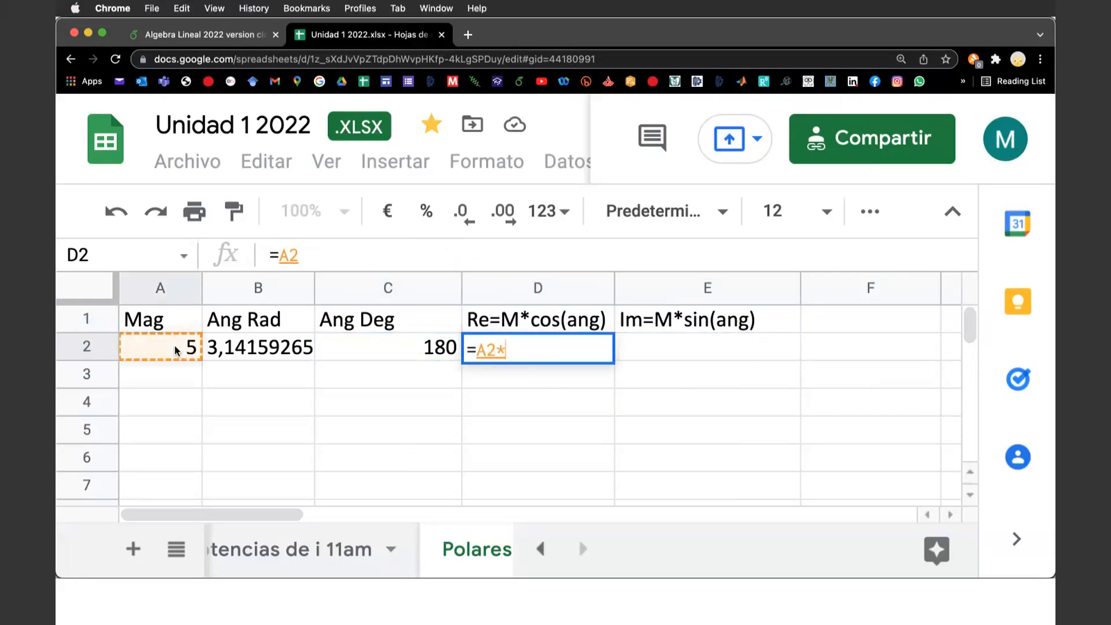
{"action": "type", "text": "cos("}
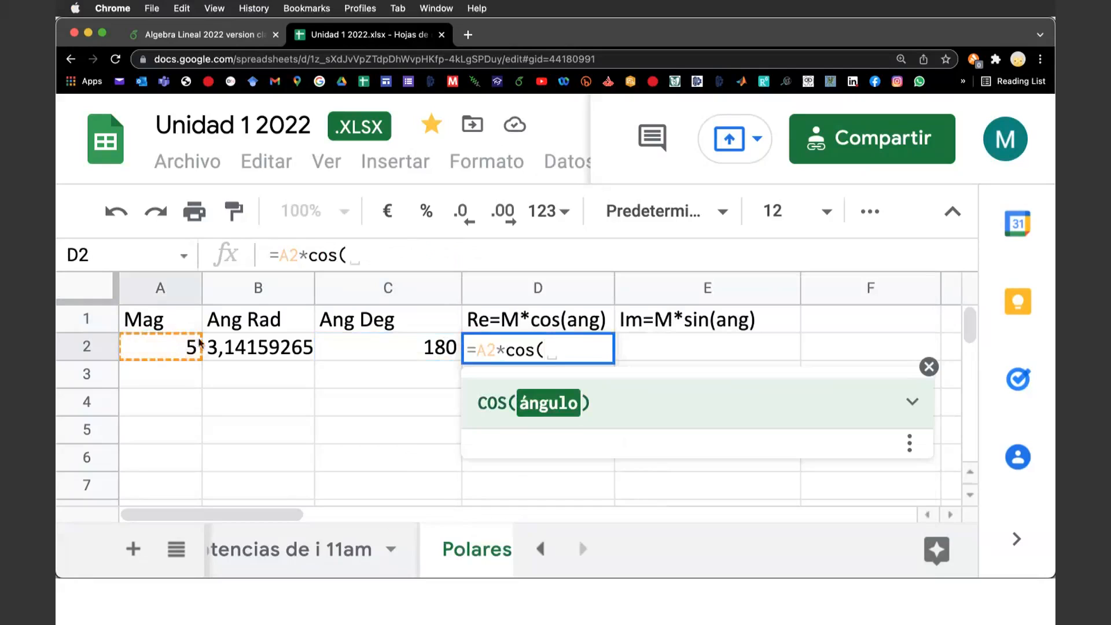
{"action": "left_click", "coordinate": [272, 349]}
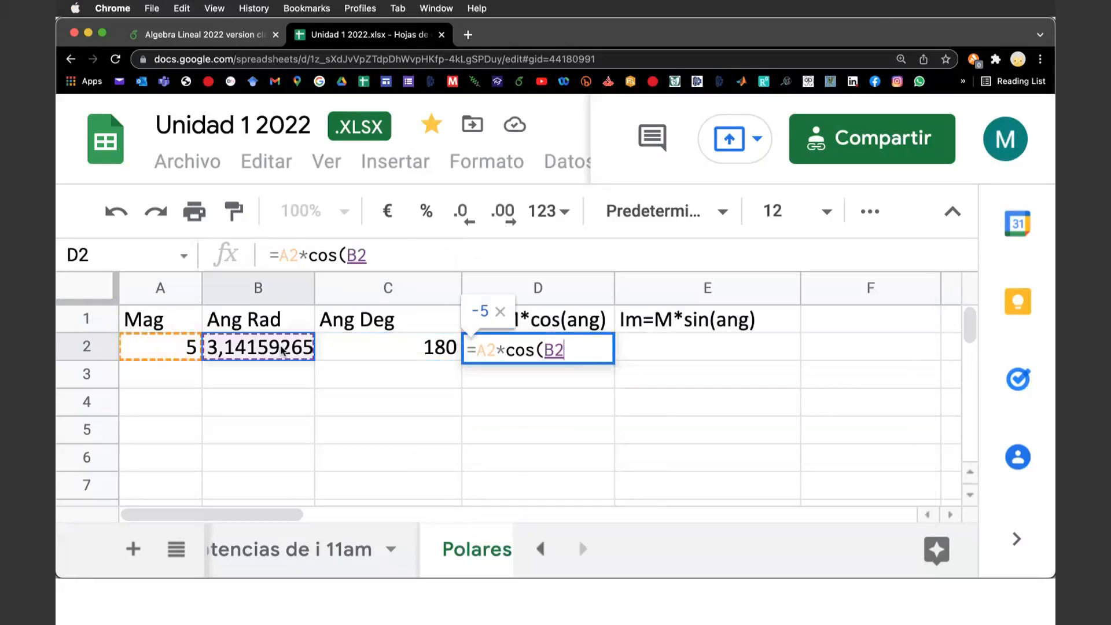
{"action": "type", "text": ")"}
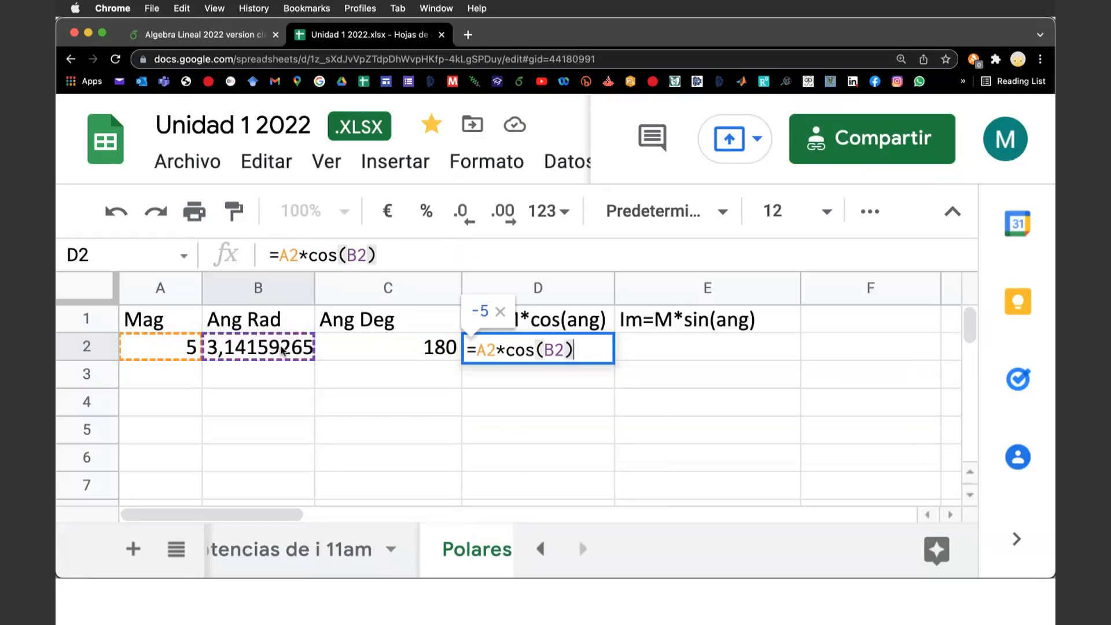
{"action": "key", "text": "Return"}
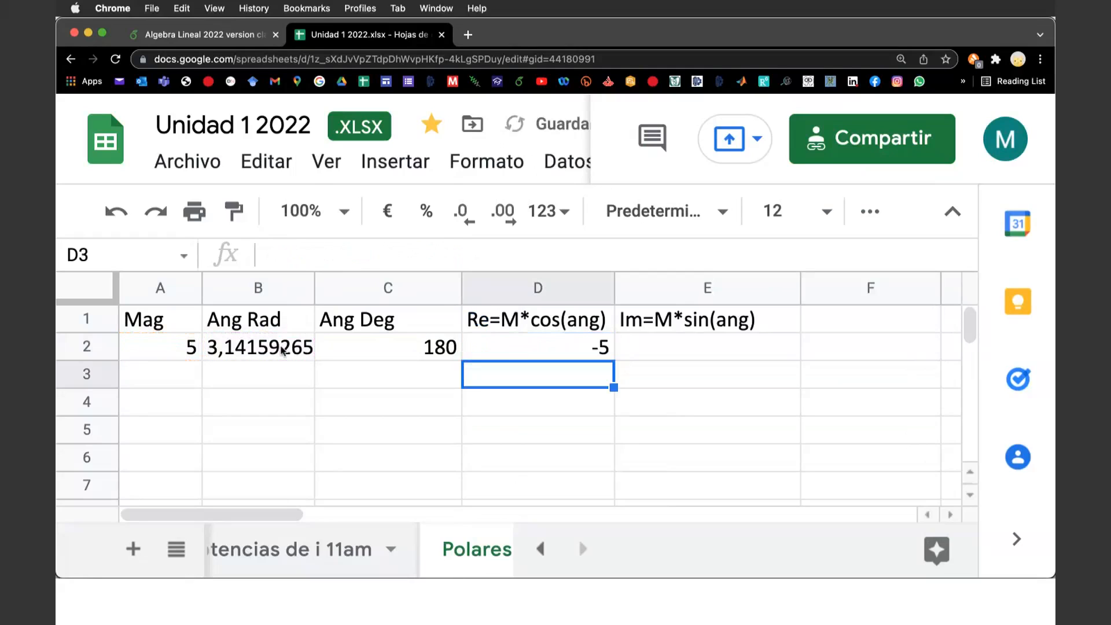
Enter the formula =A2*sin(B2) in E2 for the imaginary part, and check the results in D2 and E2.
{"action": "left_click", "coordinate": [547, 350]}
{"action": "left_click", "coordinate": [668, 346]}
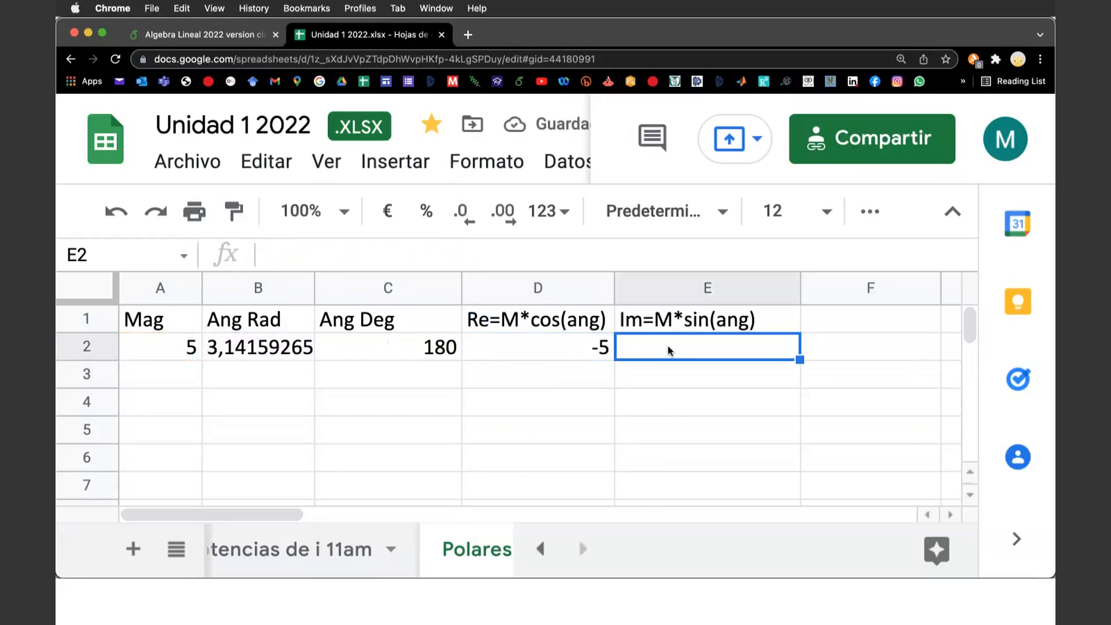
{"action": "type", "text": "="}
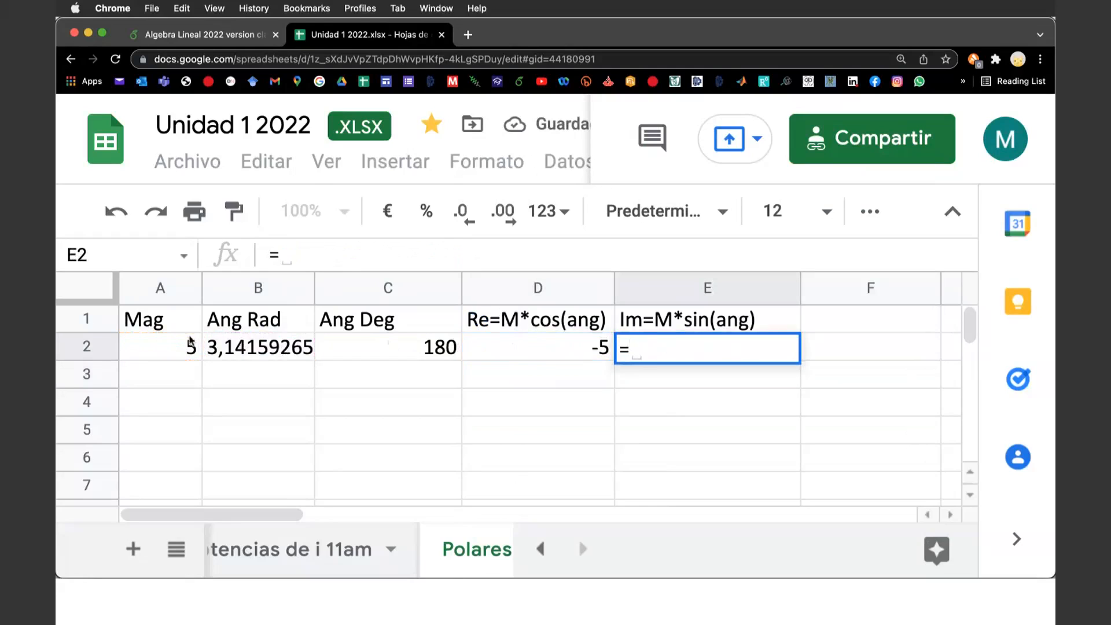
{"action": "left_click", "coordinate": [158, 349]}
{"action": "type", "text": "*"}
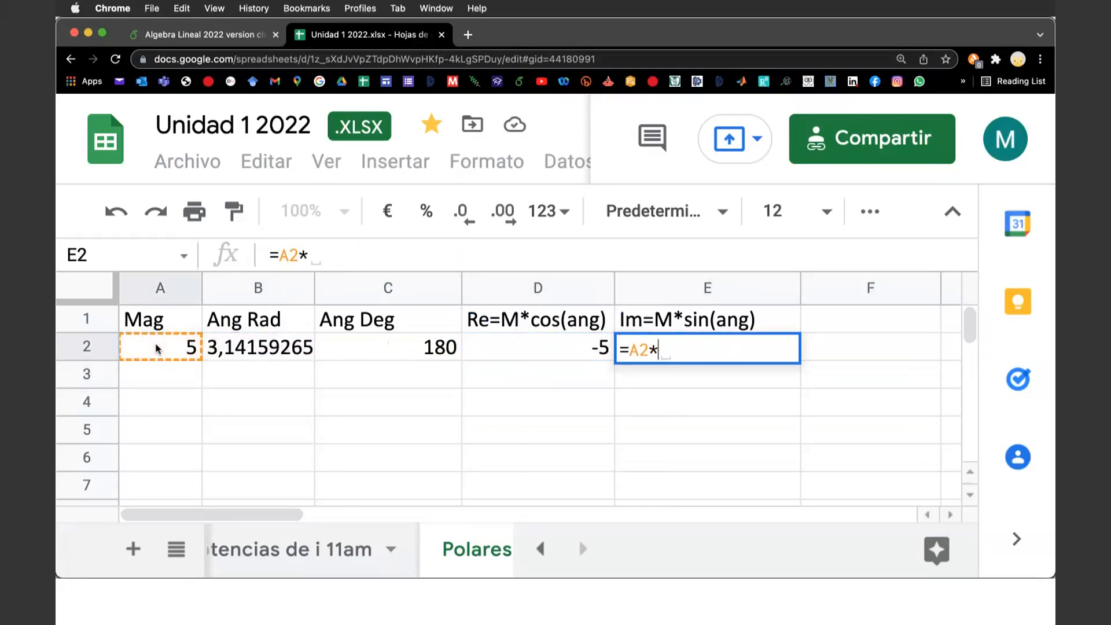
{"action": "type", "text": "sin("}
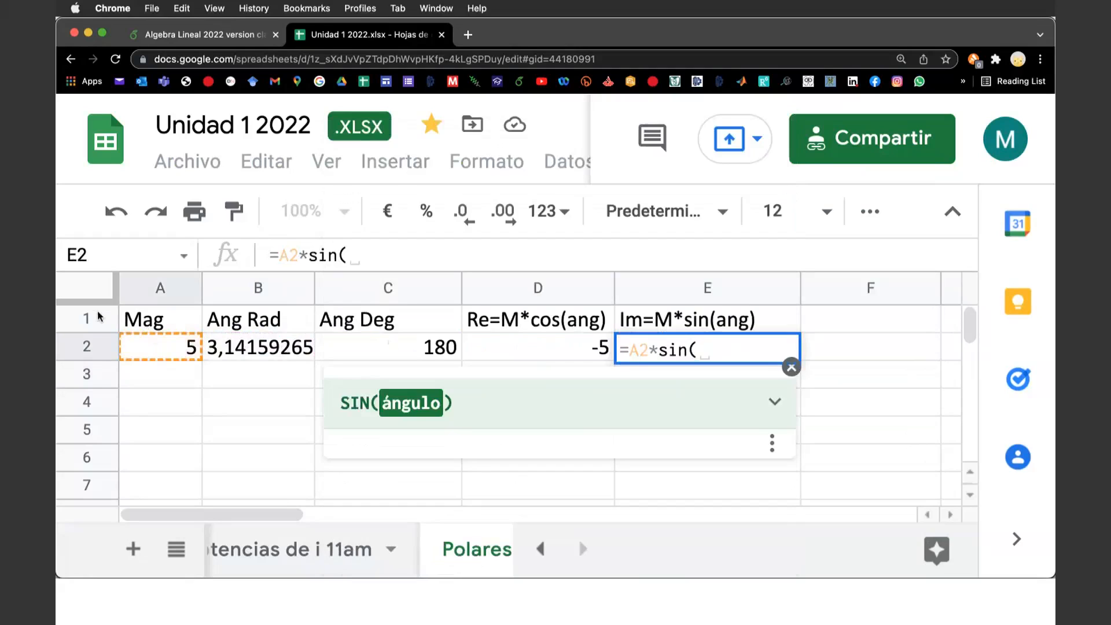
{"action": "left_click", "coordinate": [255, 350]}
{"action": "type", "text": ")"}
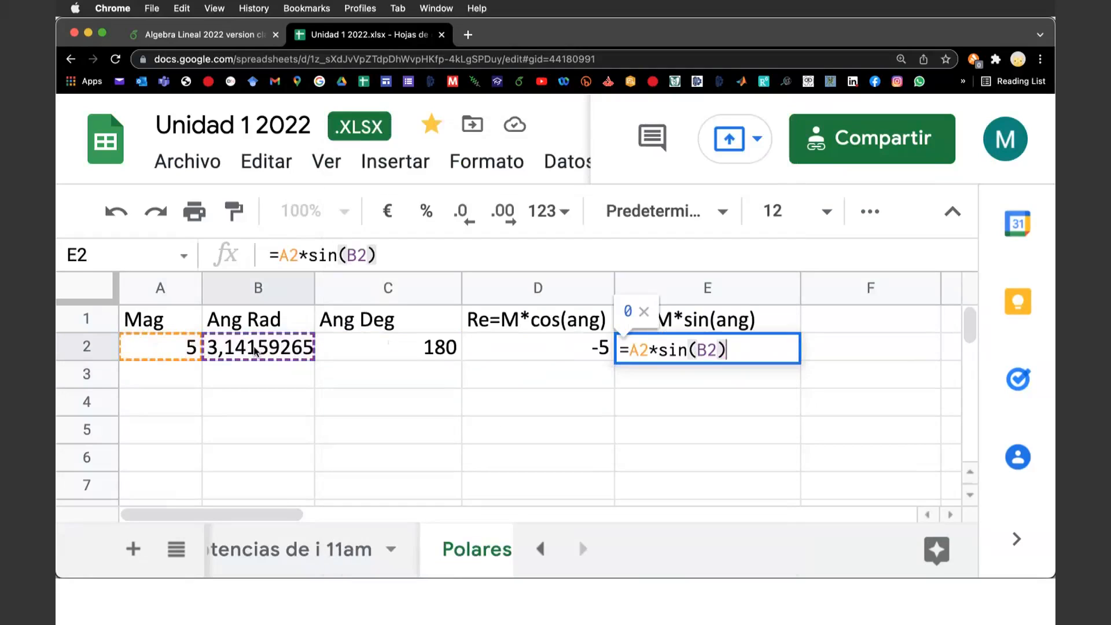
{"action": "key", "text": "Return"}
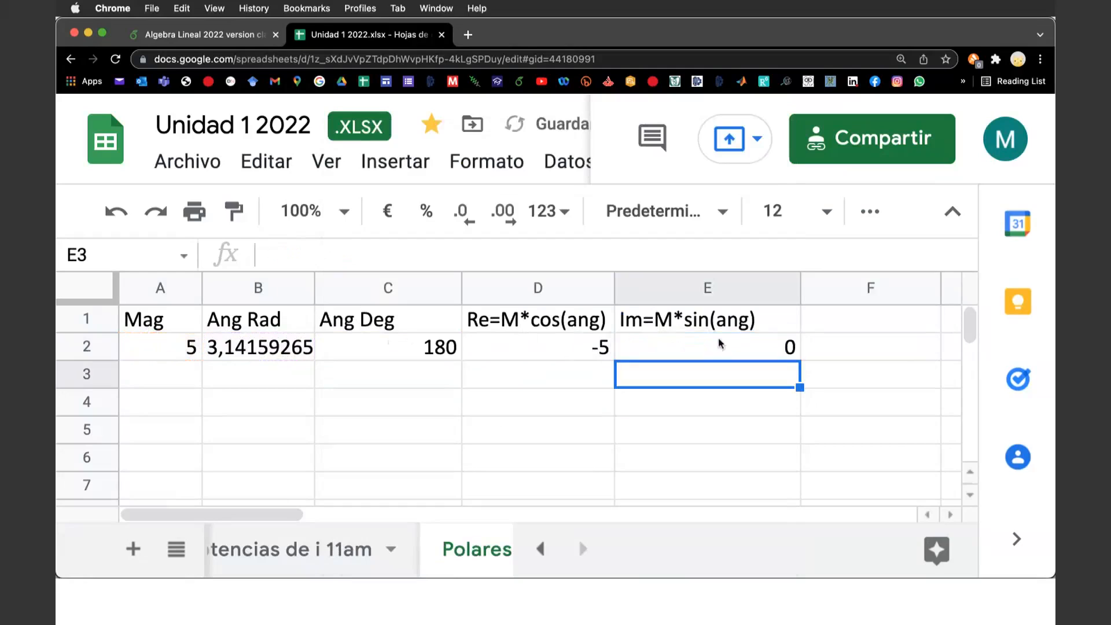
{"action": "left_click", "coordinate": [551, 349]}
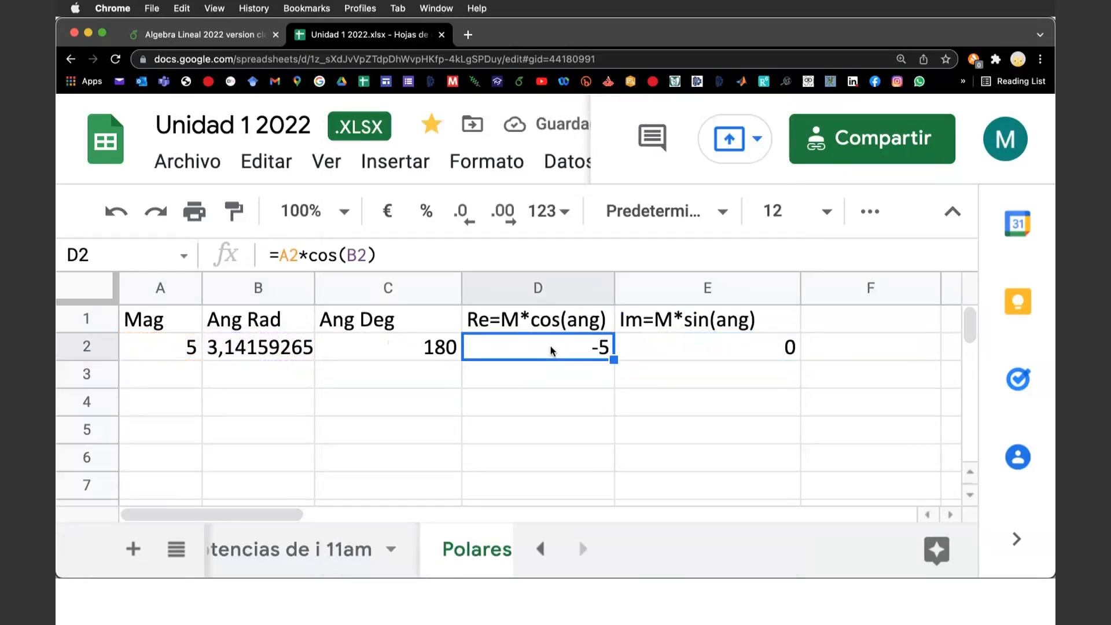
{"action": "left_click", "coordinate": [703, 354]}
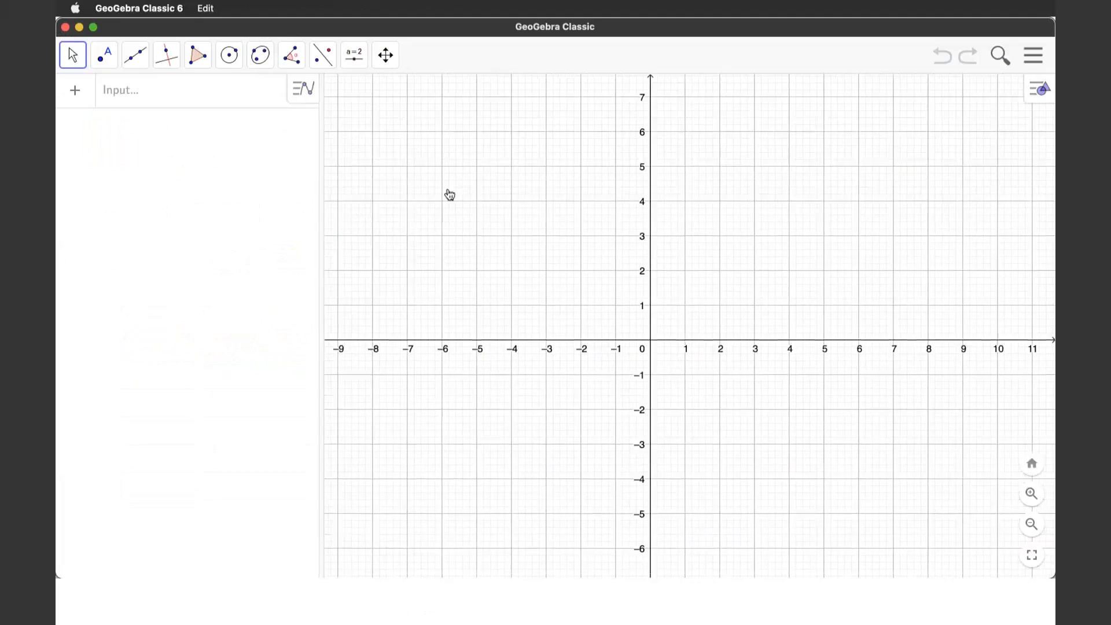
Switch to GeoGebra Classic and place a complex number at −5 on the x-axis with the Complex Number tool.
{"action": "left_click", "coordinate": [104, 54]}
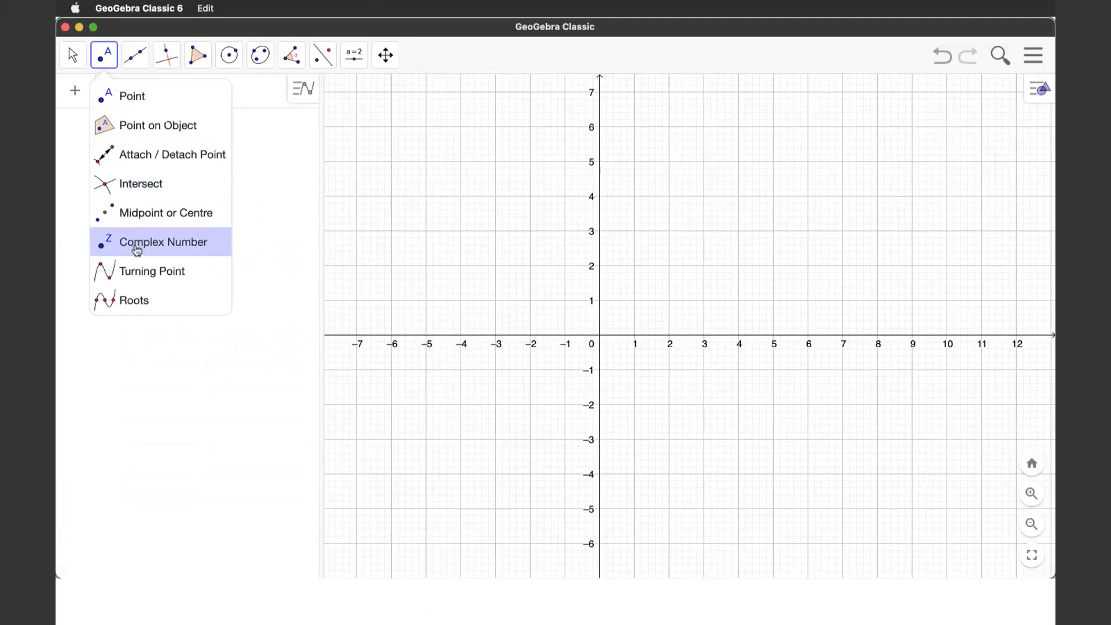
{"action": "left_click", "coordinate": [137, 243]}
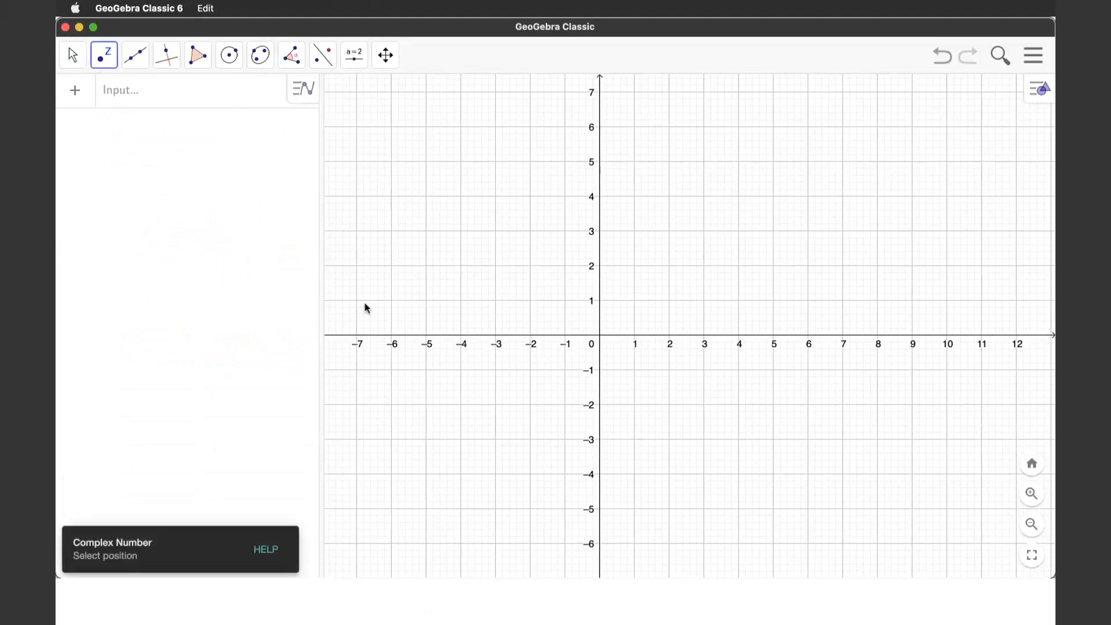
{"action": "left_click", "coordinate": [426, 335]}
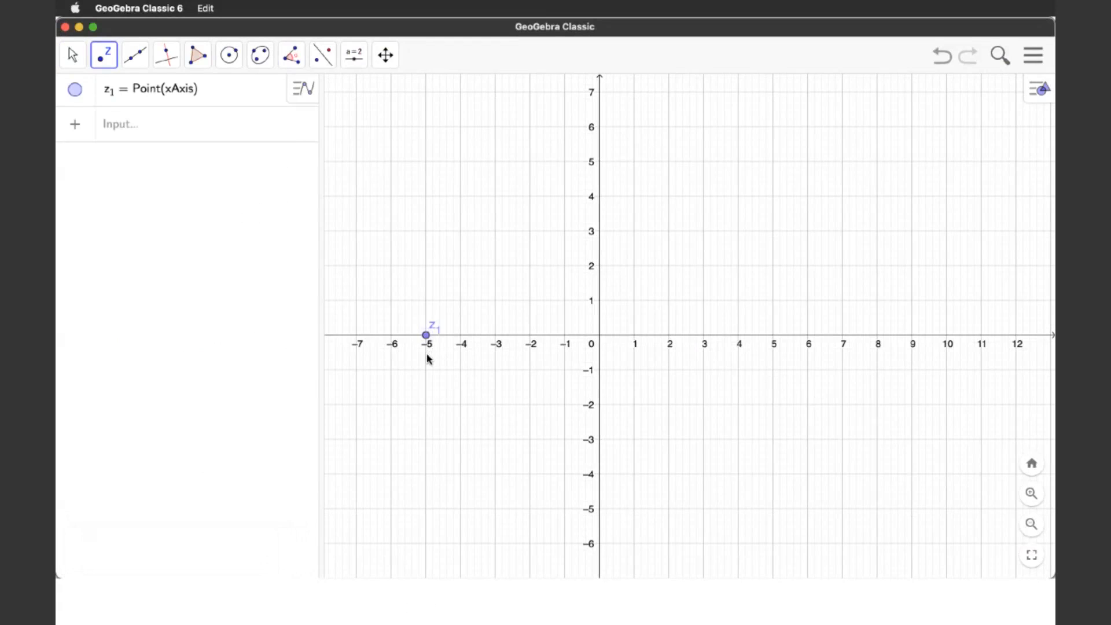
{"action": "left_click", "coordinate": [135, 55]}
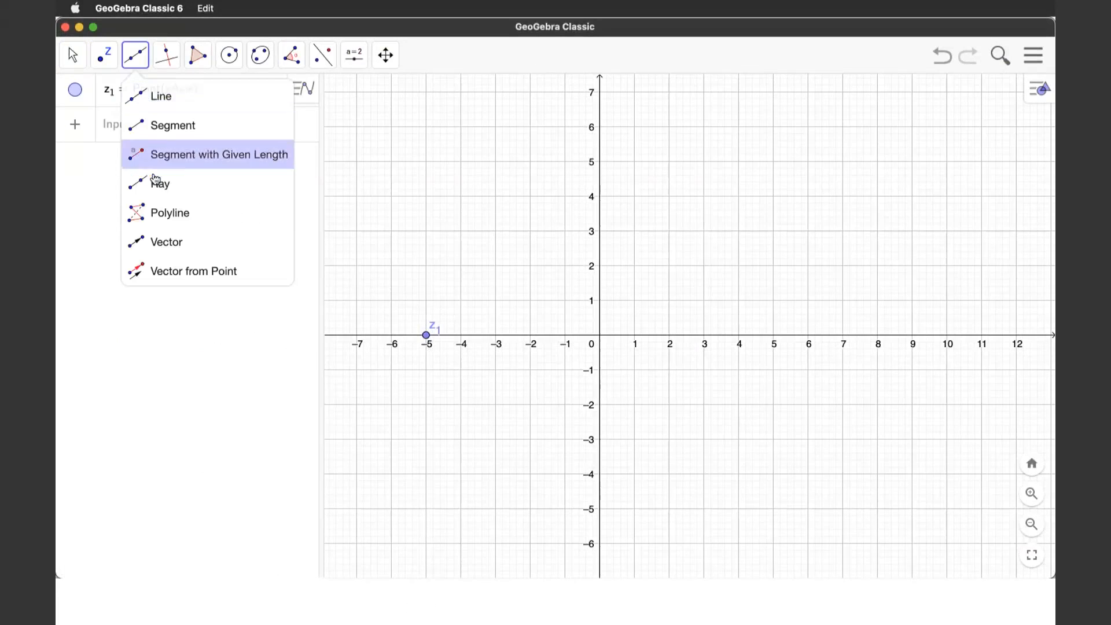
{"action": "left_click", "coordinate": [164, 240]}
{"action": "left_click", "coordinate": [426, 335]}
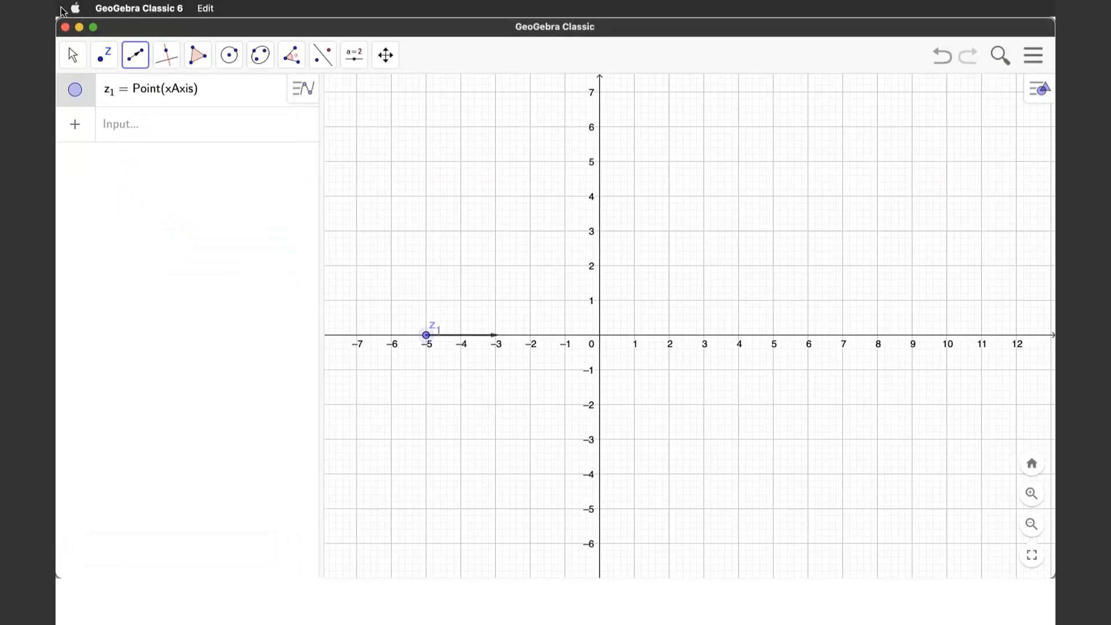
{"action": "left_click", "coordinate": [77, 64]}
Draw a vector from the origin to the complex number z₁ at −5.
{"action": "left_click", "coordinate": [137, 60]}
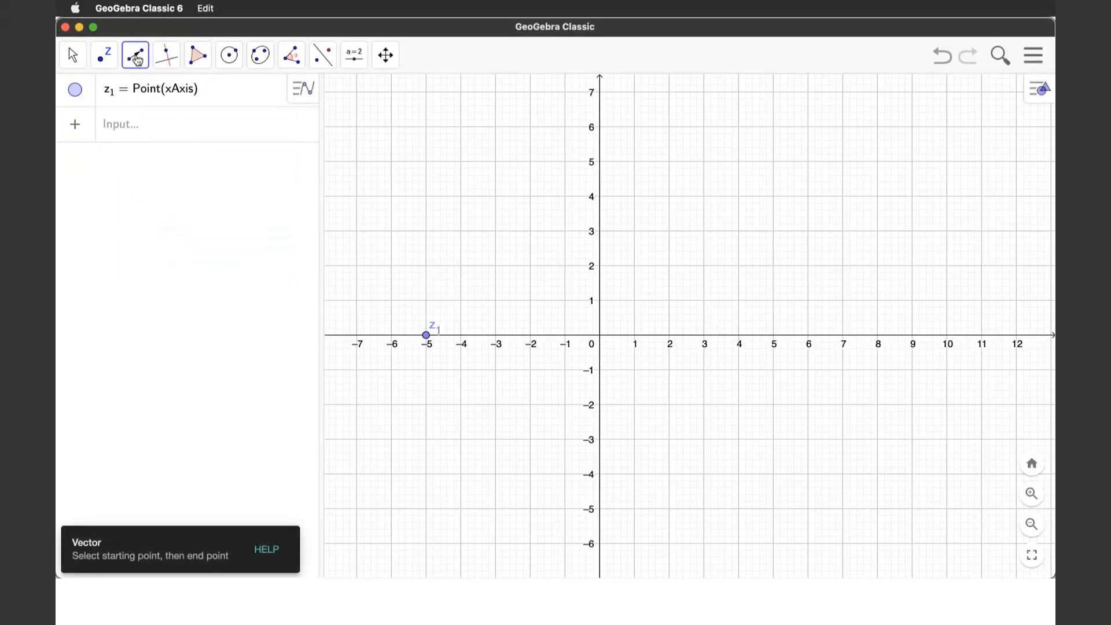
{"action": "left_click", "coordinate": [138, 60]}
{"action": "left_click", "coordinate": [159, 242]}
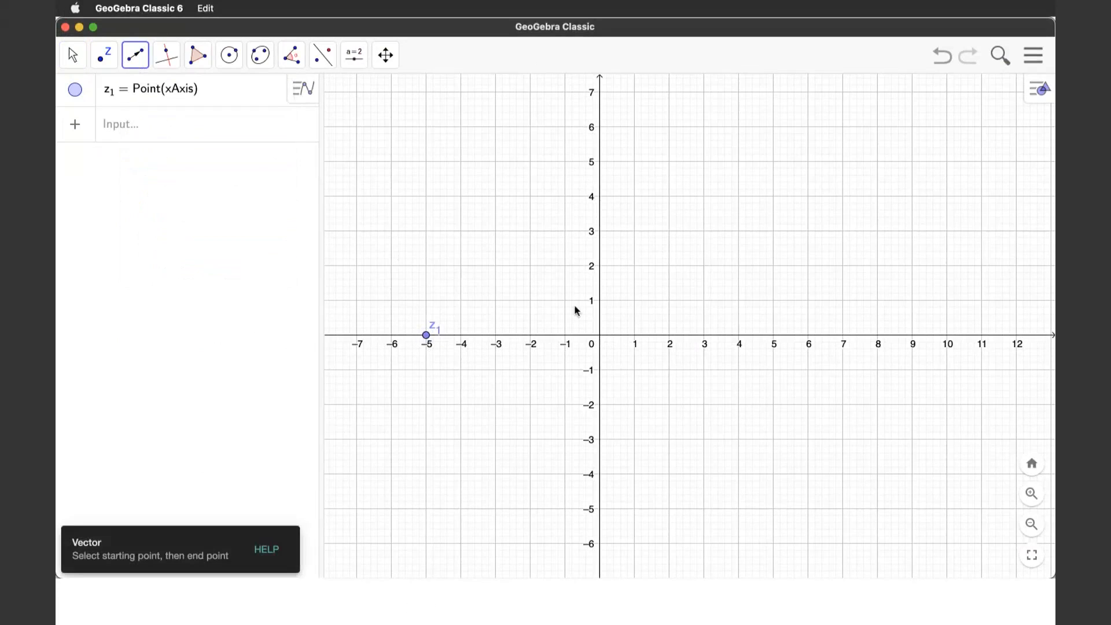
{"action": "left_click", "coordinate": [601, 337]}
{"action": "left_click", "coordinate": [427, 335]}
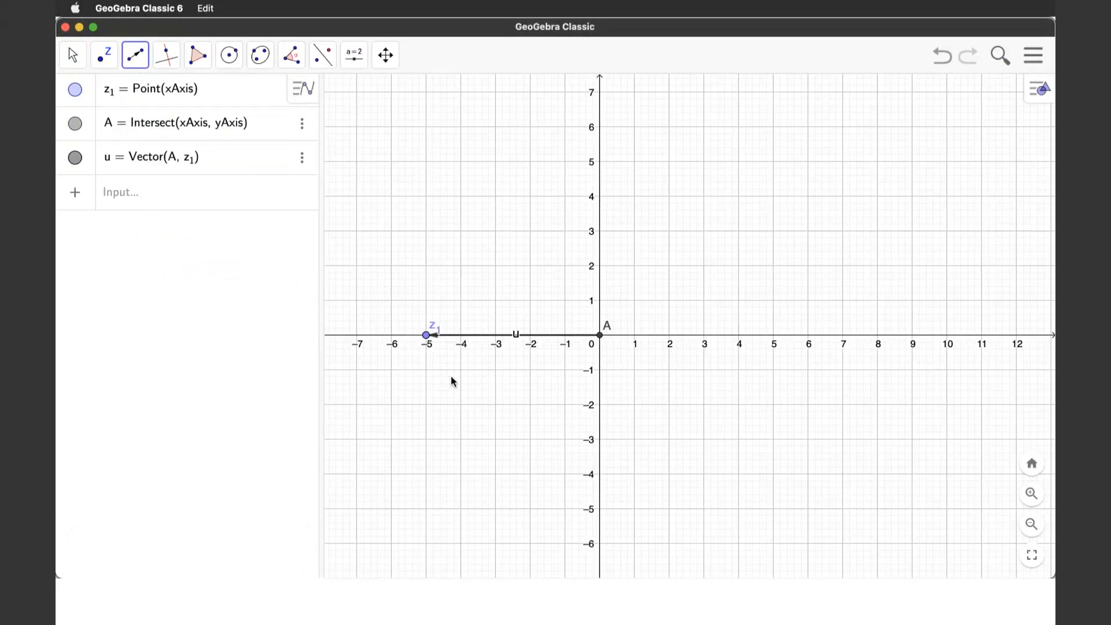
Draw a segment from the origin along the positive x-axis, ending just short of 13, and color it red.
{"action": "left_click", "coordinate": [137, 60]}
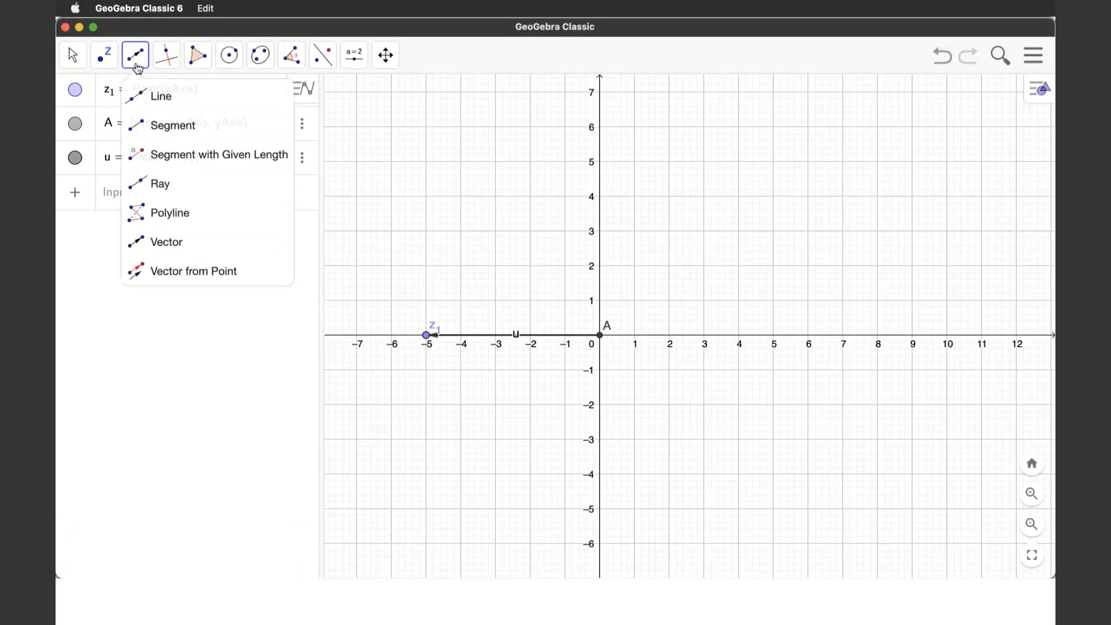
{"action": "left_click", "coordinate": [154, 124]}
{"action": "left_click", "coordinate": [601, 335]}
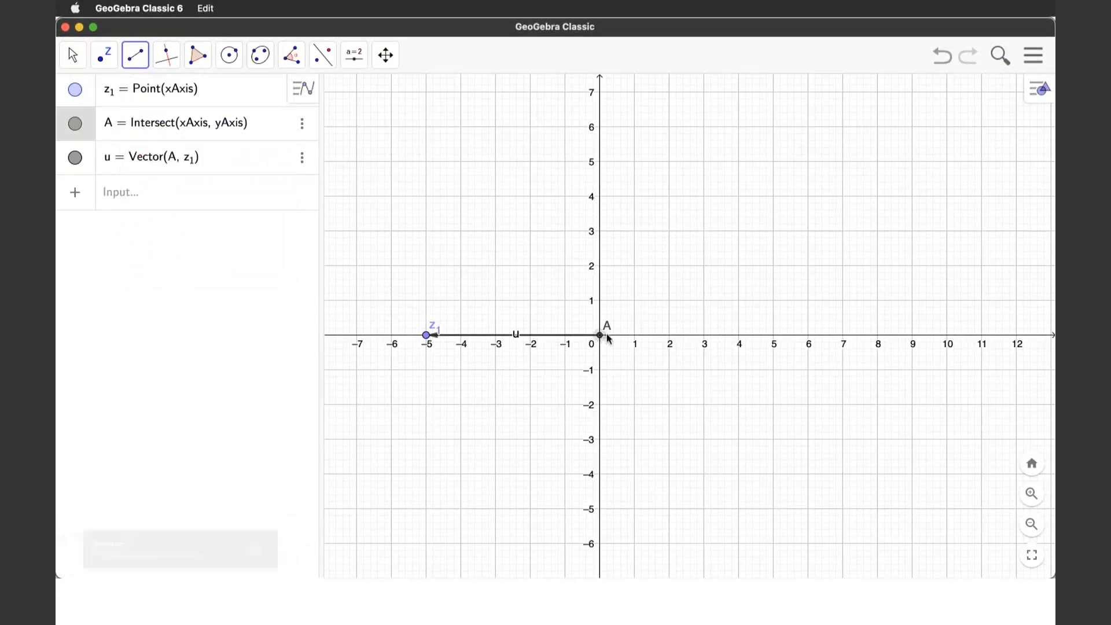
{"action": "left_click", "coordinate": [1043, 335]}
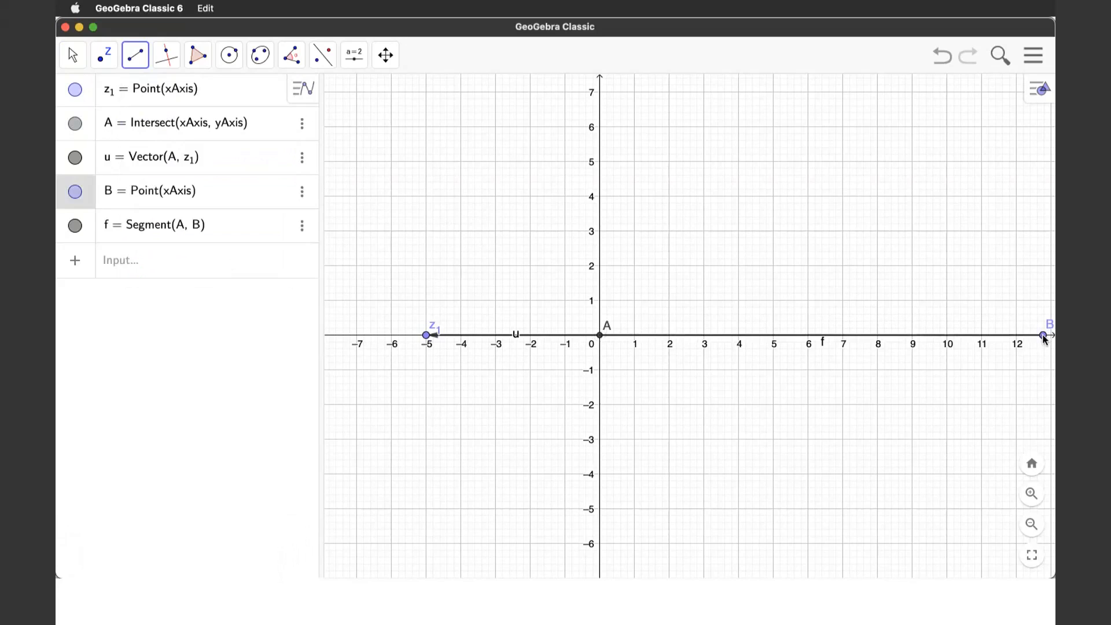
{"action": "left_click", "coordinate": [1039, 88]}
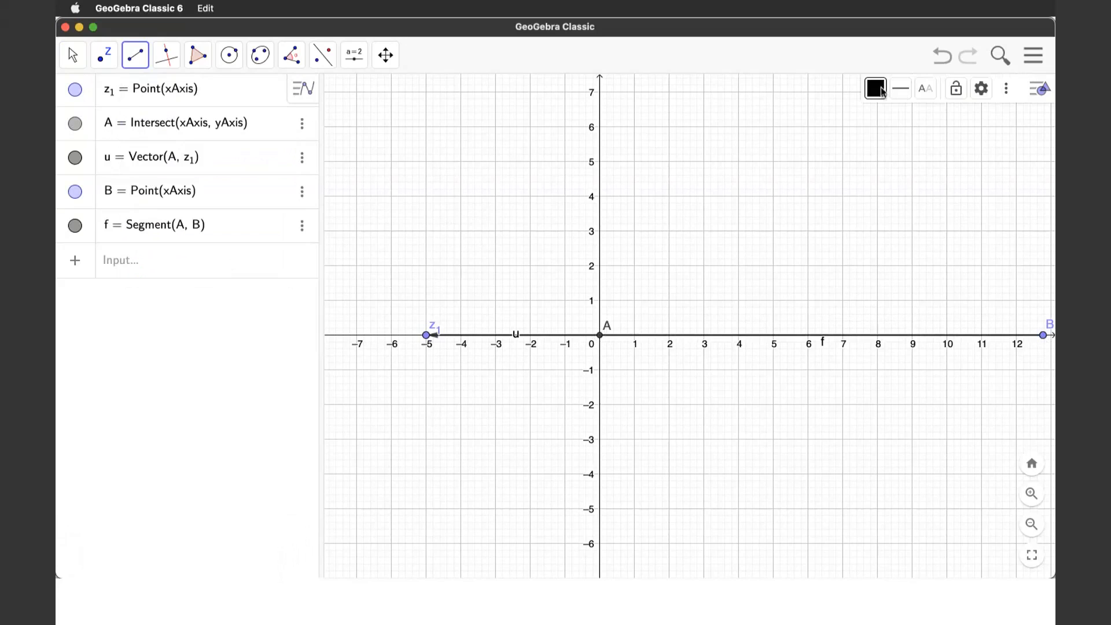
{"action": "left_click", "coordinate": [875, 88]}
{"action": "left_click", "coordinate": [978, 116]}
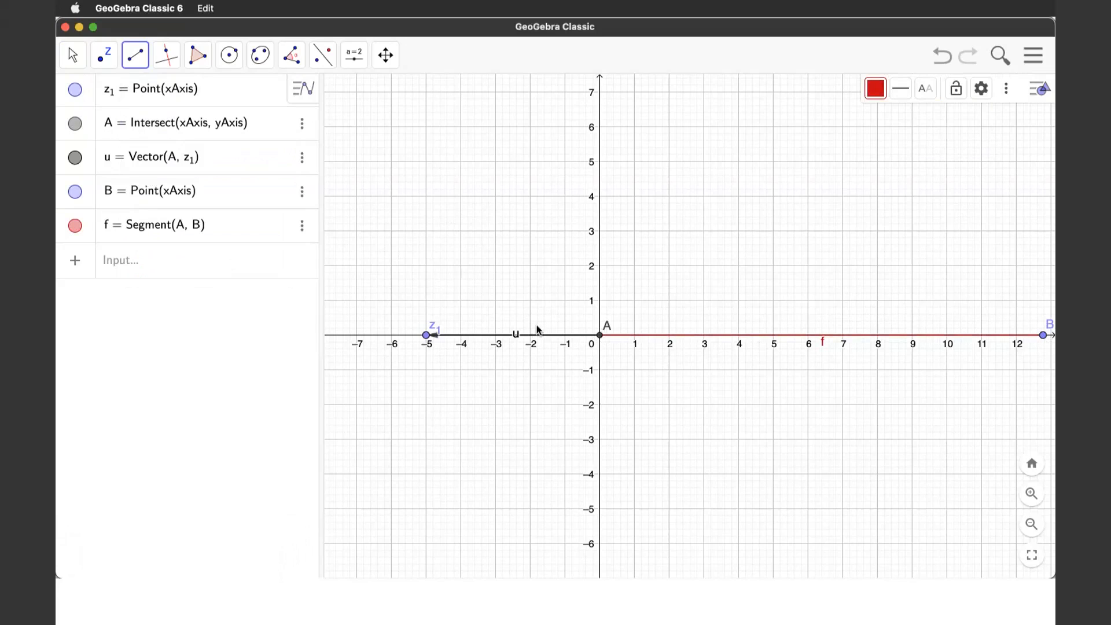
Mark the angle from B through vertex A to z₁, and move its label up clear of the vertex.
{"action": "left_click", "coordinate": [291, 55]}
{"action": "left_click", "coordinate": [317, 98]}
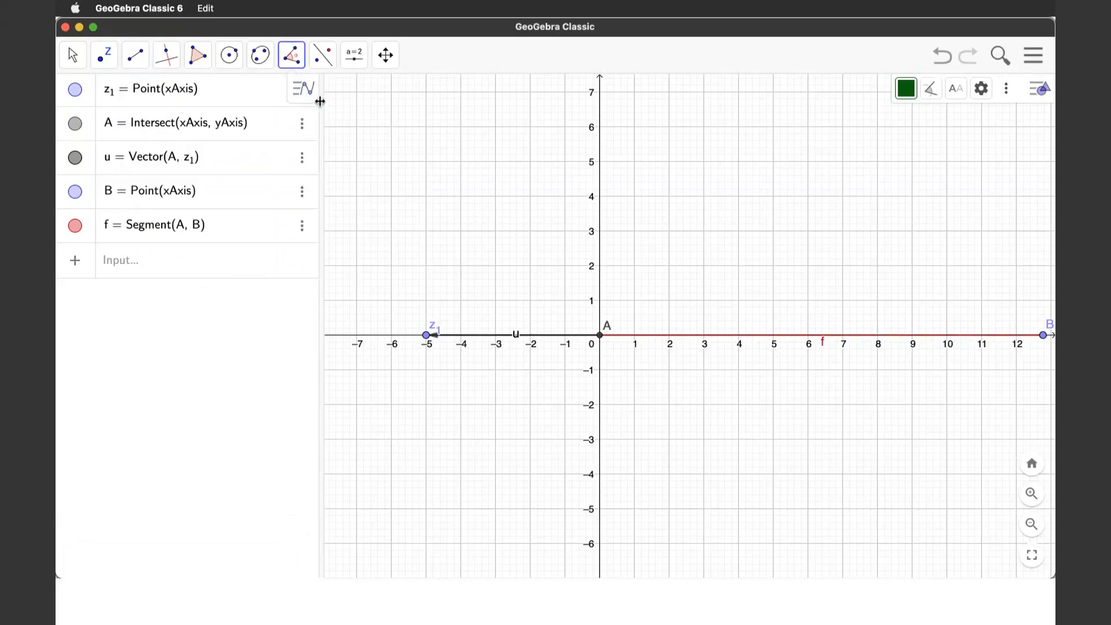
{"action": "left_click", "coordinate": [1043, 335]}
{"action": "left_click", "coordinate": [600, 335]}
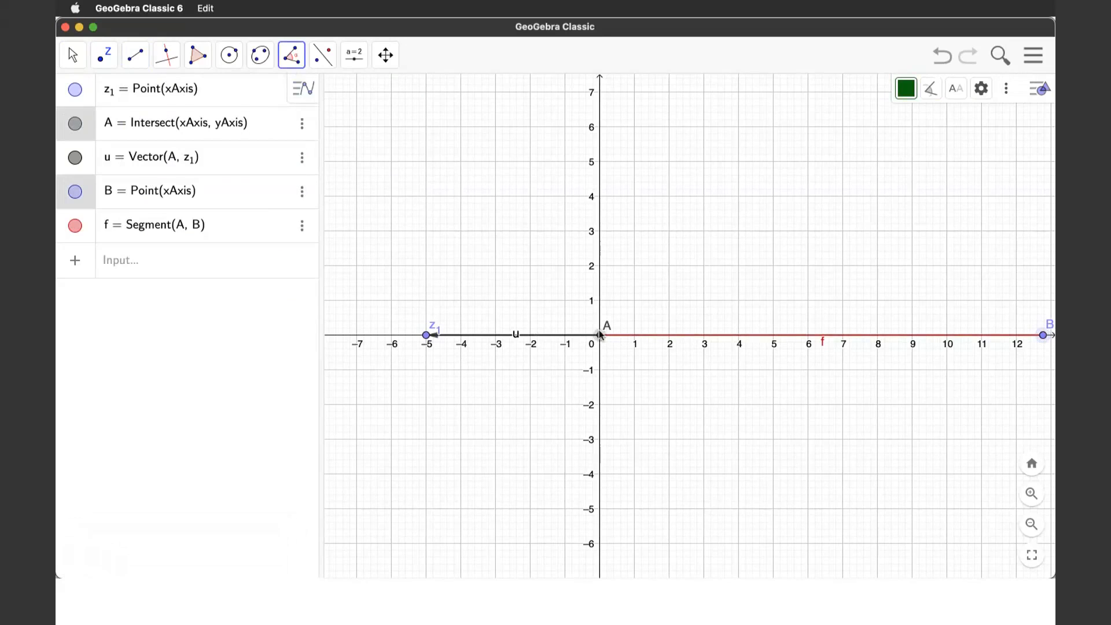
{"action": "left_click", "coordinate": [427, 335]}
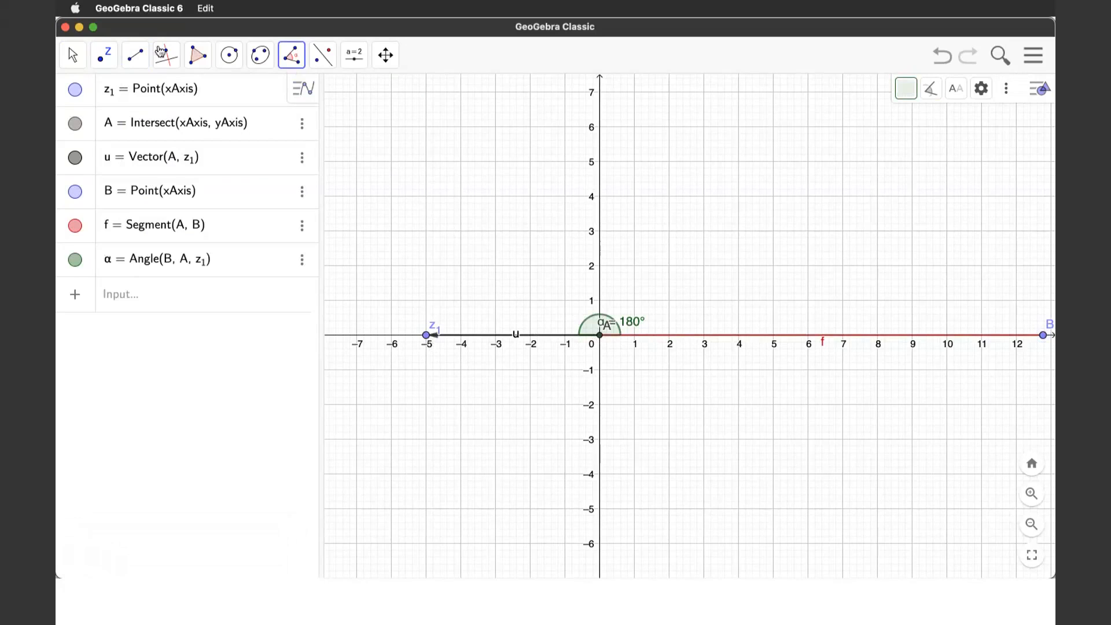
{"action": "left_click", "coordinate": [80, 57]}
{"action": "left_click_drag", "start_coordinate": [610, 322], "coordinate": [657, 301]}
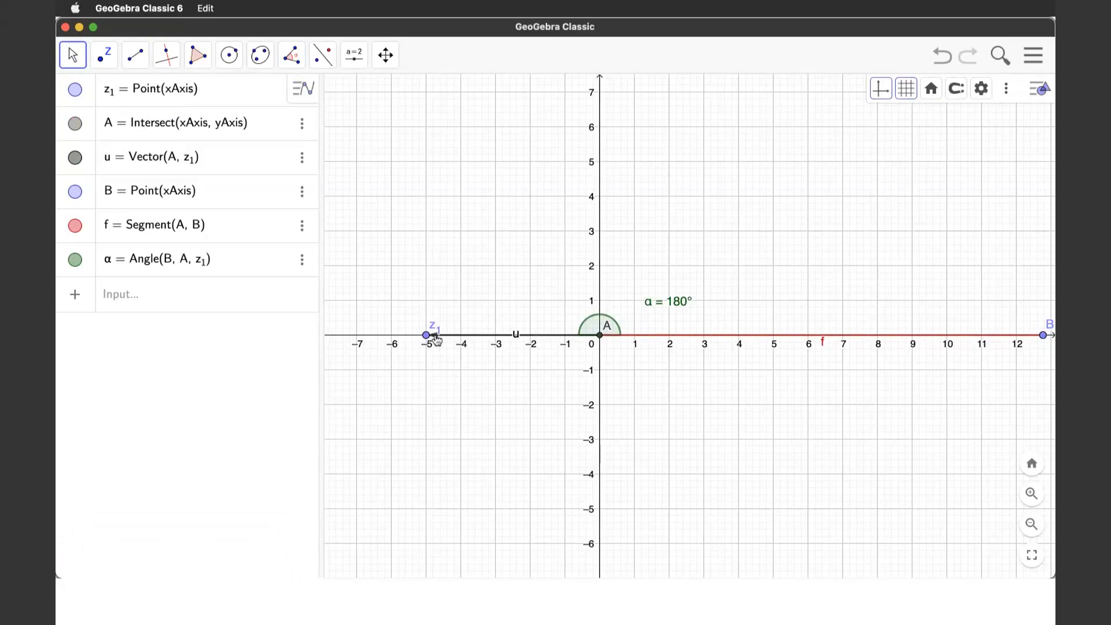
Return to the Unidad 1 2022 spreadsheet and review the magnitude, angle and real part in row 2.
{"action": "key", "text": "super+Tab"}
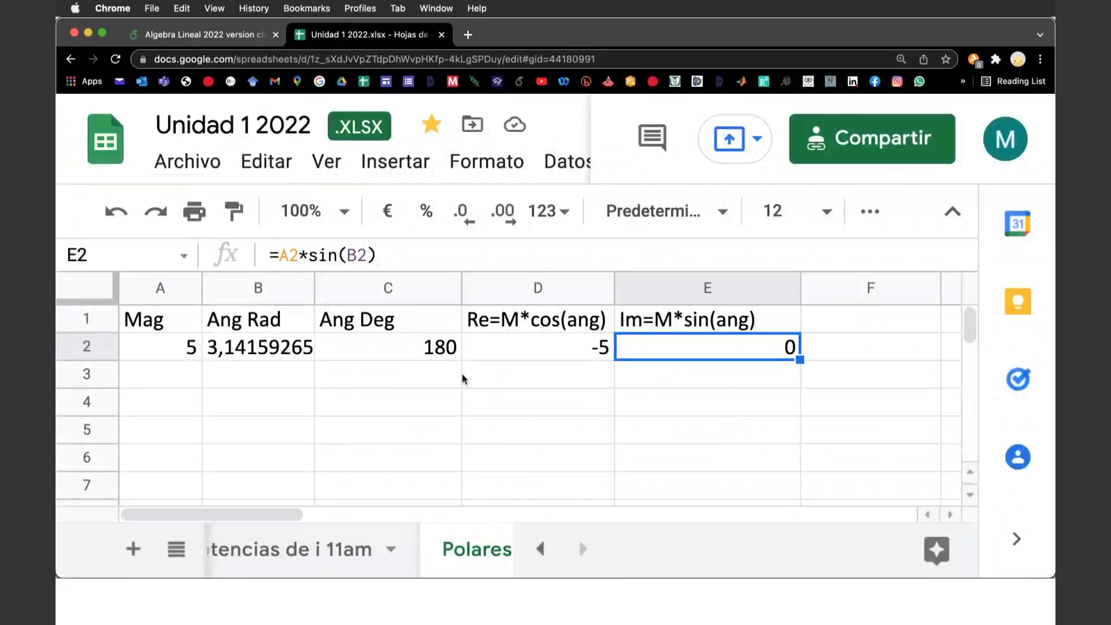
{"action": "left_click", "coordinate": [176, 348]}
{"action": "key", "text": "Right"}
{"action": "key", "text": "Right"}
{"action": "key", "text": "Right"}
{"action": "key", "text": "Left"}
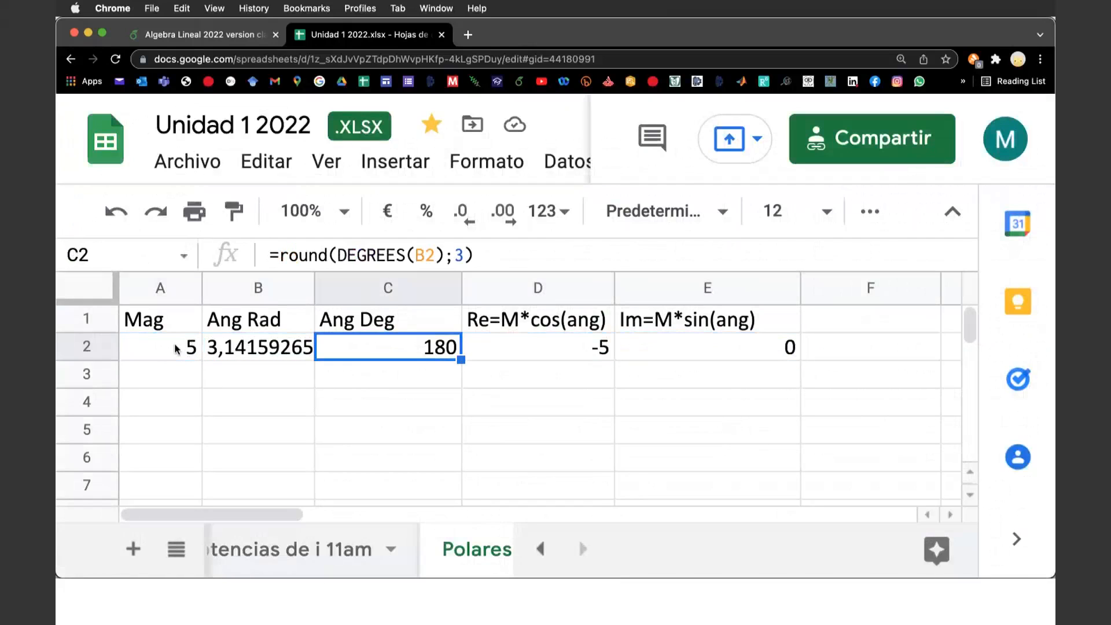
Review the row 2 values from the magnitude to the imaginary part and compare them with the vector drawn in GeoGebra.
{"action": "left_click", "coordinate": [177, 348]}
{"action": "key", "text": "Right"}
{"action": "key", "text": "Right"}
{"action": "key", "text": "Right"}
{"action": "key", "text": "Right"}
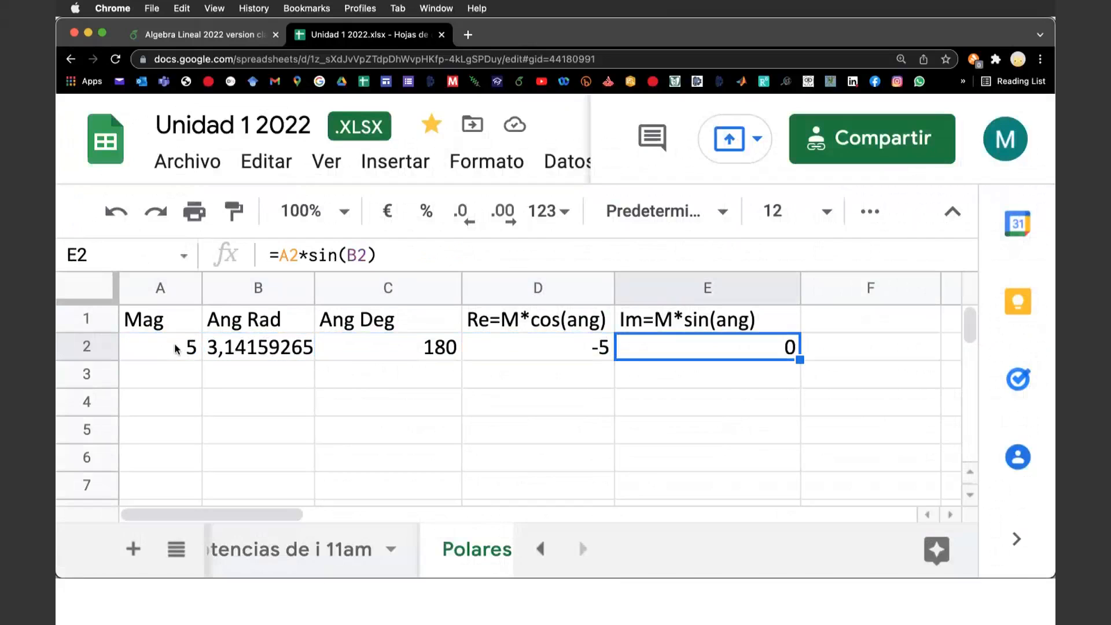
{"action": "key", "text": "super+Tab"}
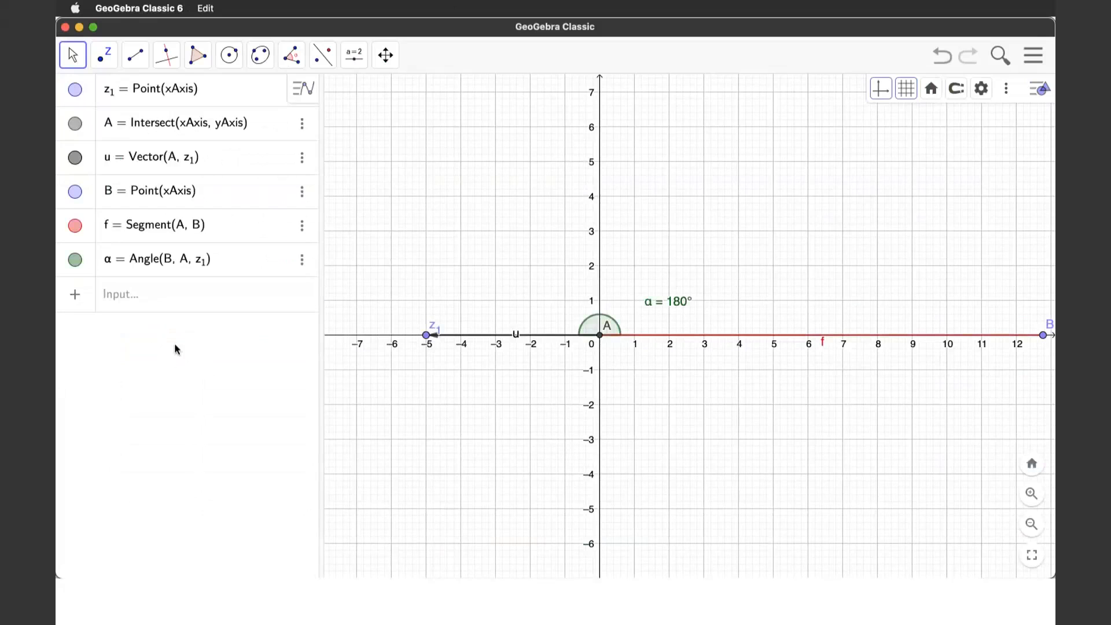
{"action": "key", "text": "super+Tab"}
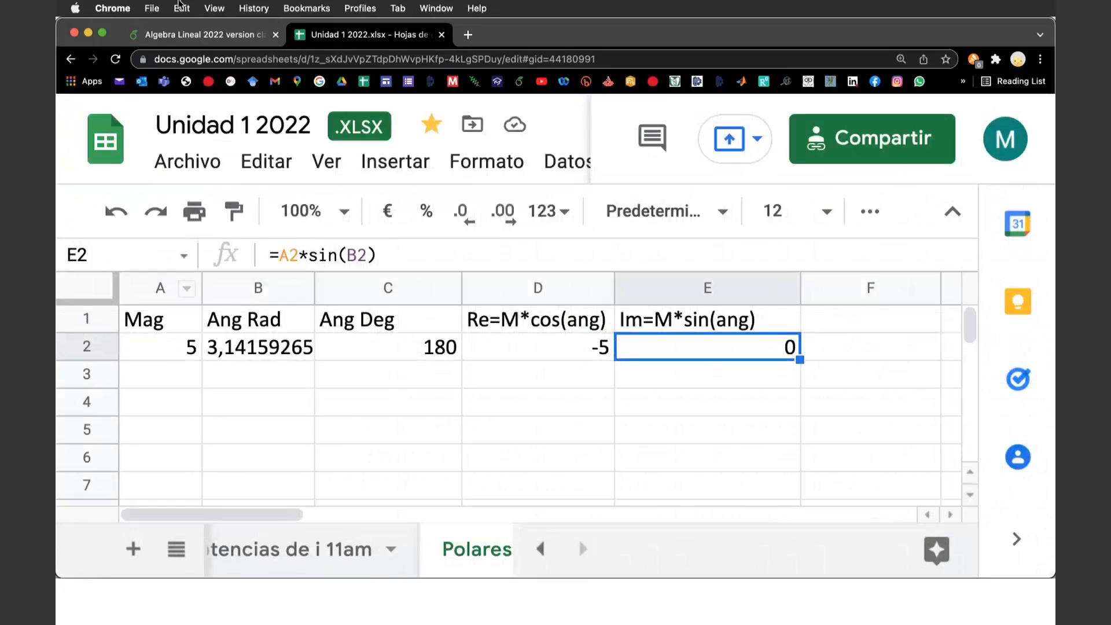
Switch to the Overleaf notes and read on from the Euler formula check of 5e^(πi) to the polar conversion example a = −2 + 2i.
{"action": "left_click", "coordinate": [200, 34]}
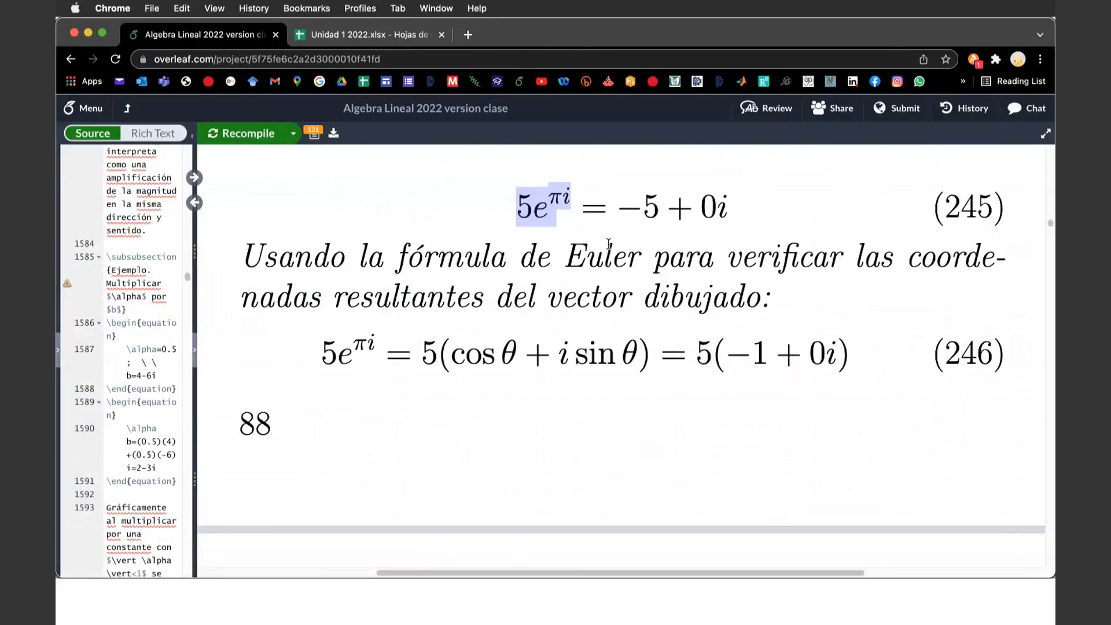
{"action": "scroll", "coordinate": [677, 330], "scroll_direction": "down", "scroll_amount": 1}
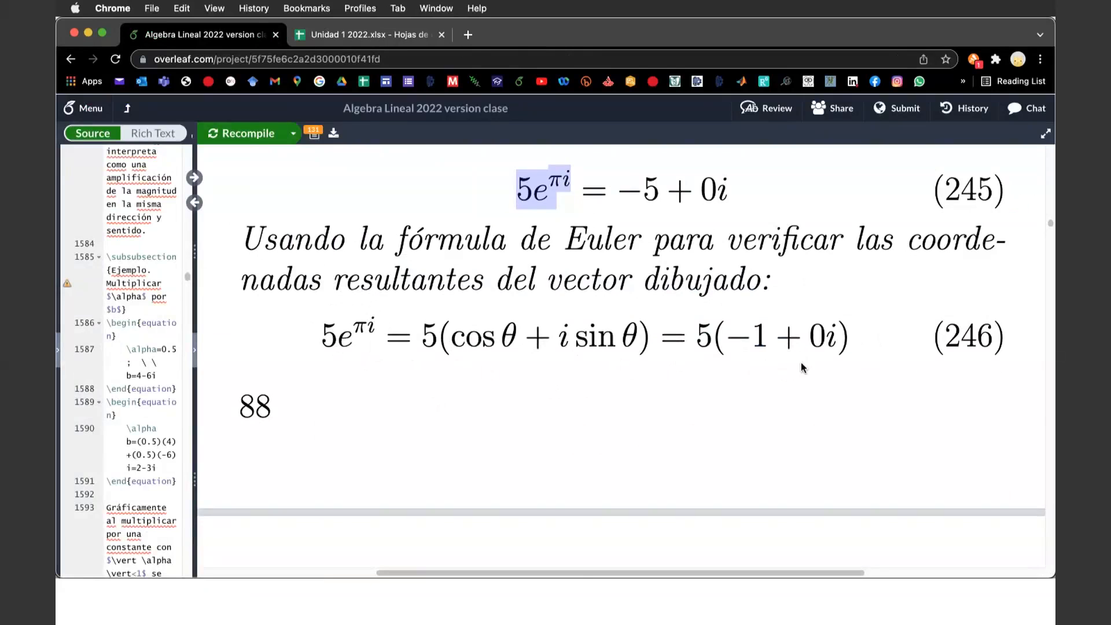
{"action": "scroll", "coordinate": [830, 366], "scroll_direction": "down", "scroll_amount": 8}
{"action": "scroll", "coordinate": [830, 365], "scroll_direction": "down", "scroll_amount": 6}
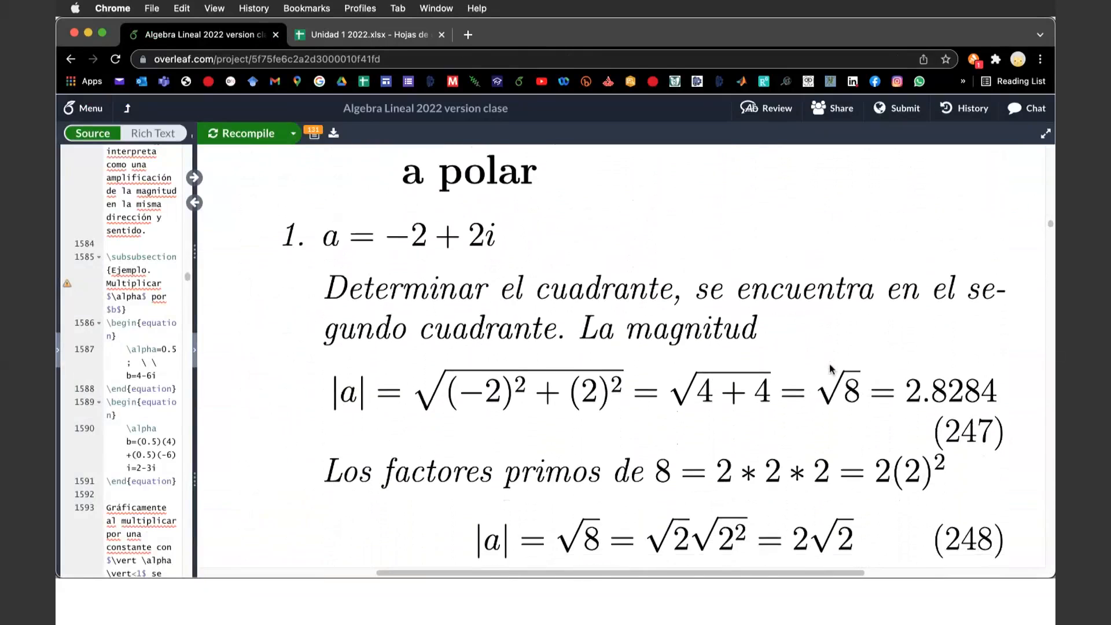
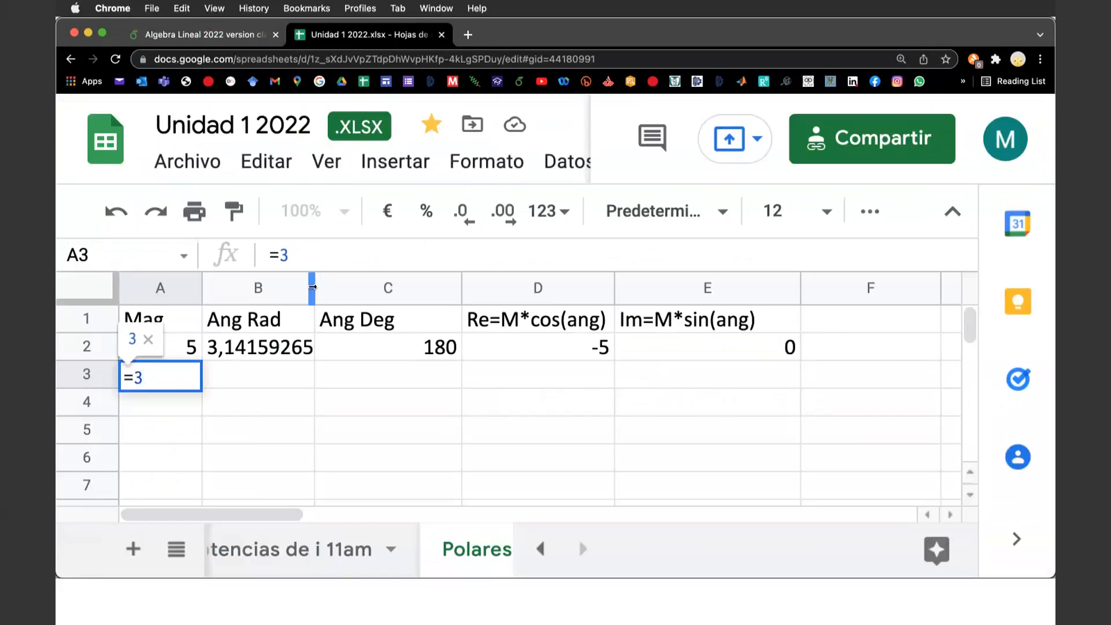
Enter the magnitude =3*sqrt(2) in cell A3 and fit column A's width to its contents.
{"action": "type", "text": "sqrt"}
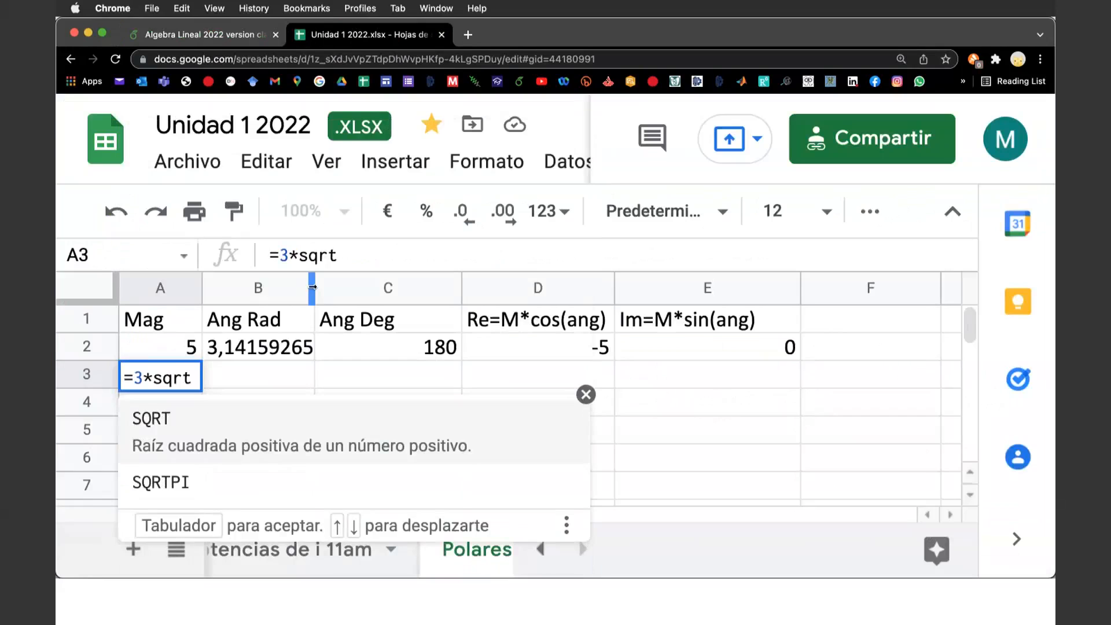
{"action": "type", "text": "("}
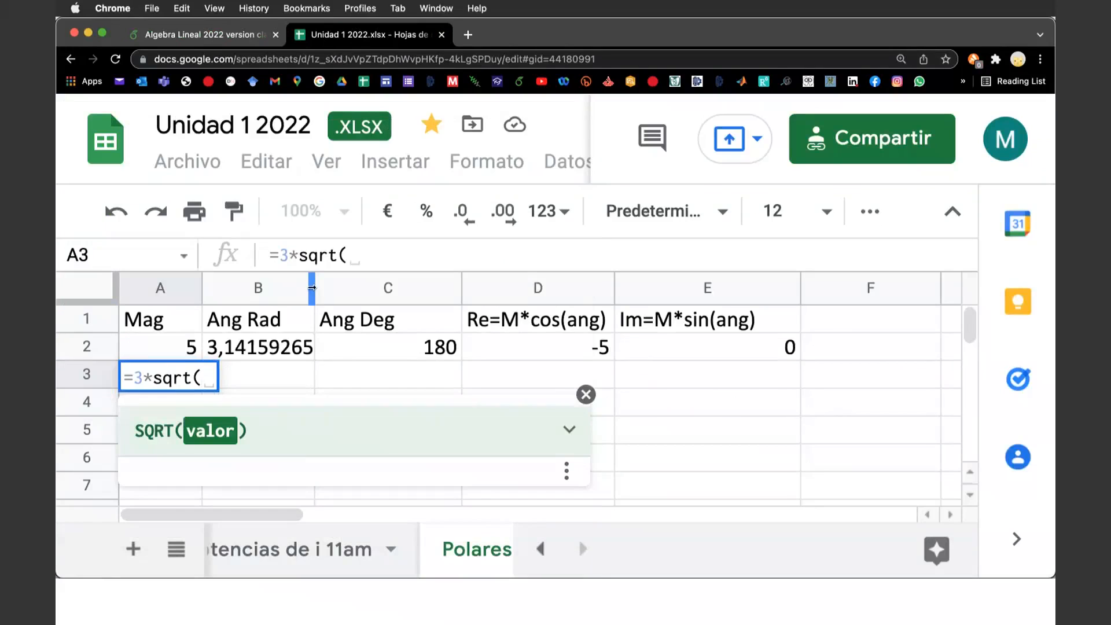
{"action": "type", "text": "2"}
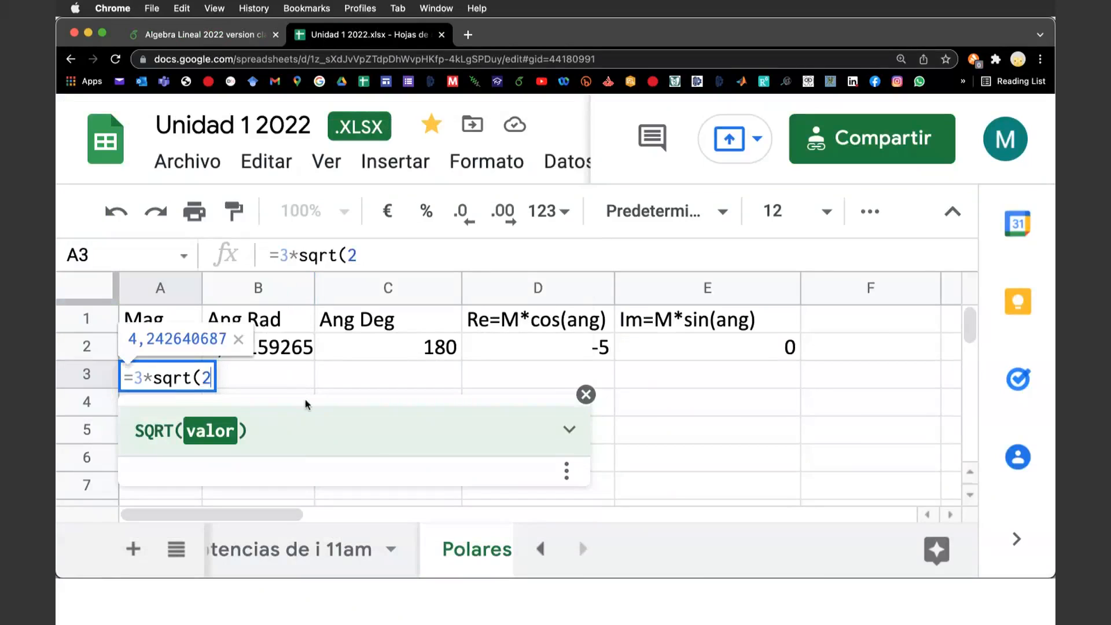
{"action": "type", "text": ")"}
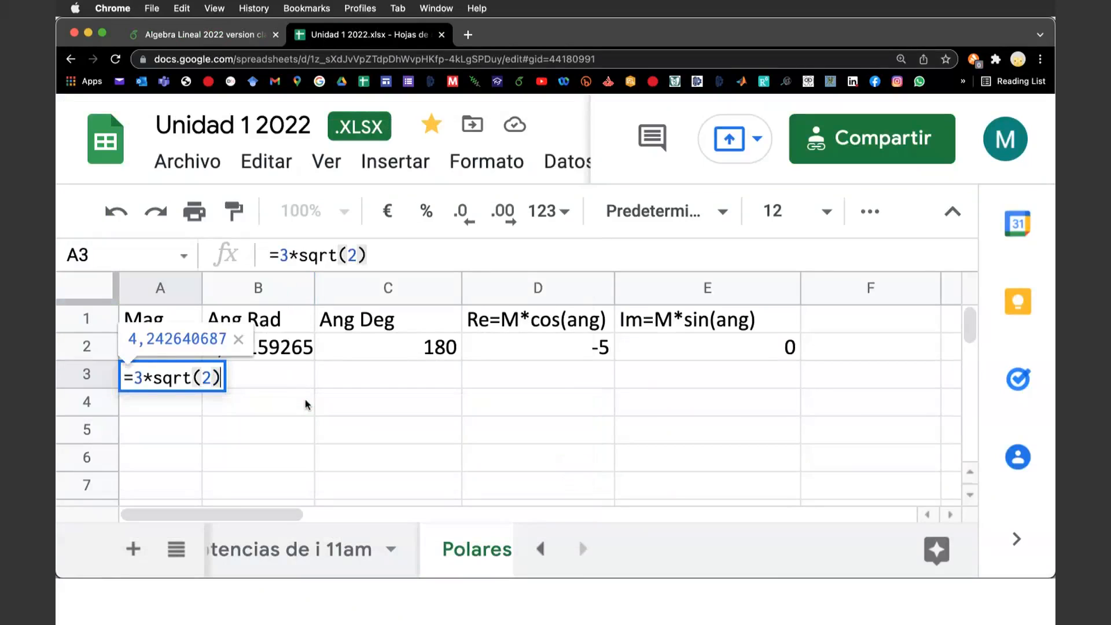
{"action": "key", "text": "Return"}
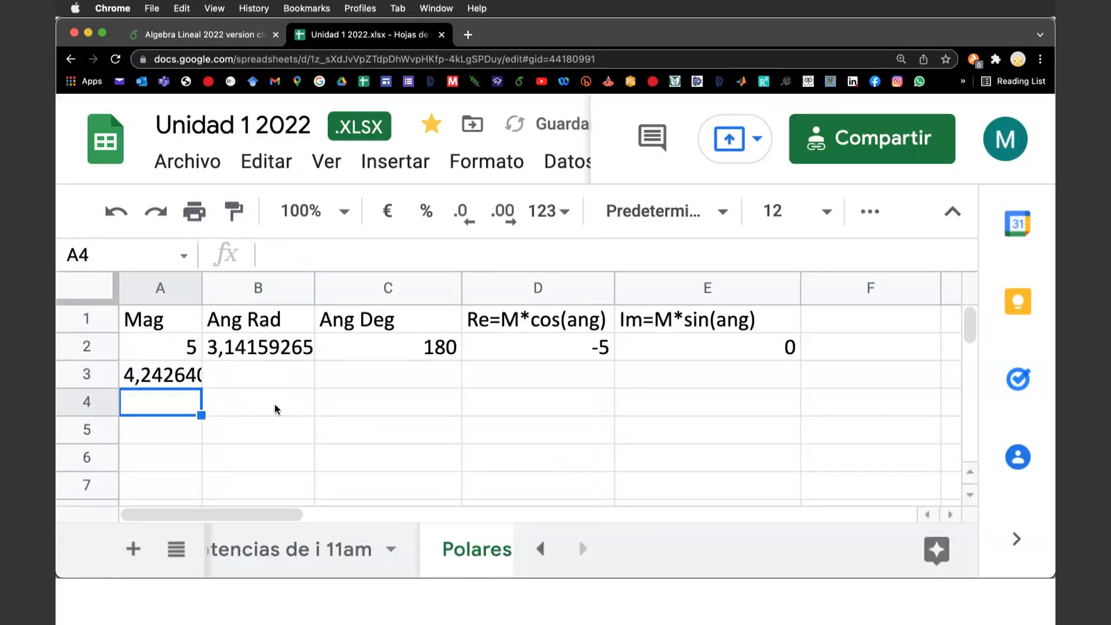
{"action": "double_click", "coordinate": [201, 290]}
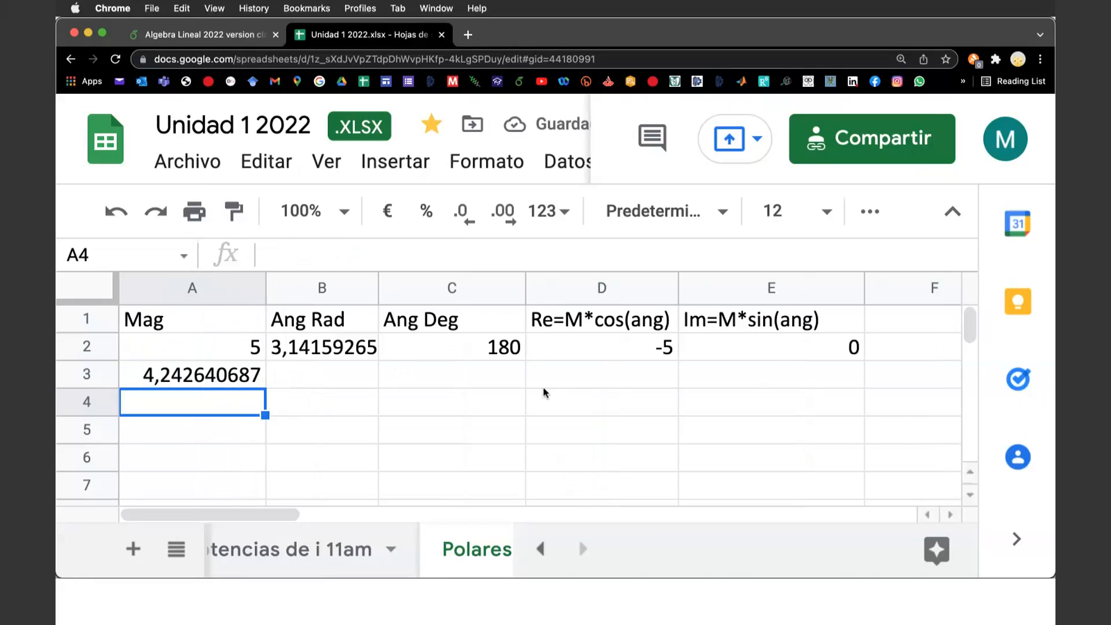
Check the angle of example 3 in the Overleaf notes and enter =3*pi()/2 in cell B3 of the spreadsheet.
{"action": "key", "text": "super+Tab"}
{"action": "key", "text": "super+Tab"}
{"action": "left_click", "coordinate": [194, 35]}
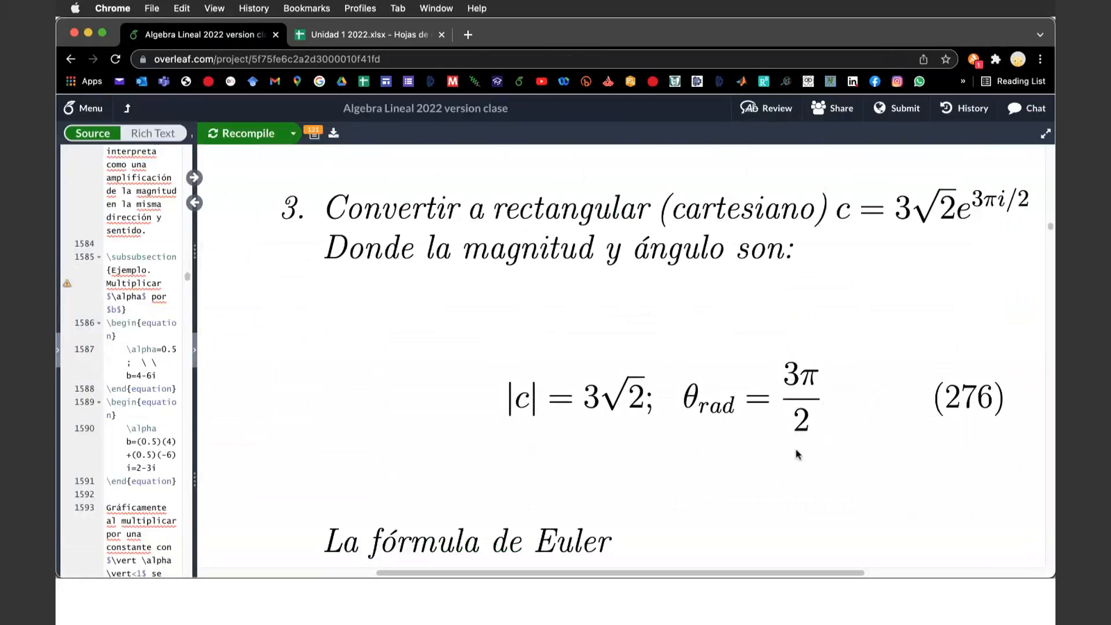
{"action": "left_click", "coordinate": [357, 38]}
{"action": "left_click", "coordinate": [307, 379]}
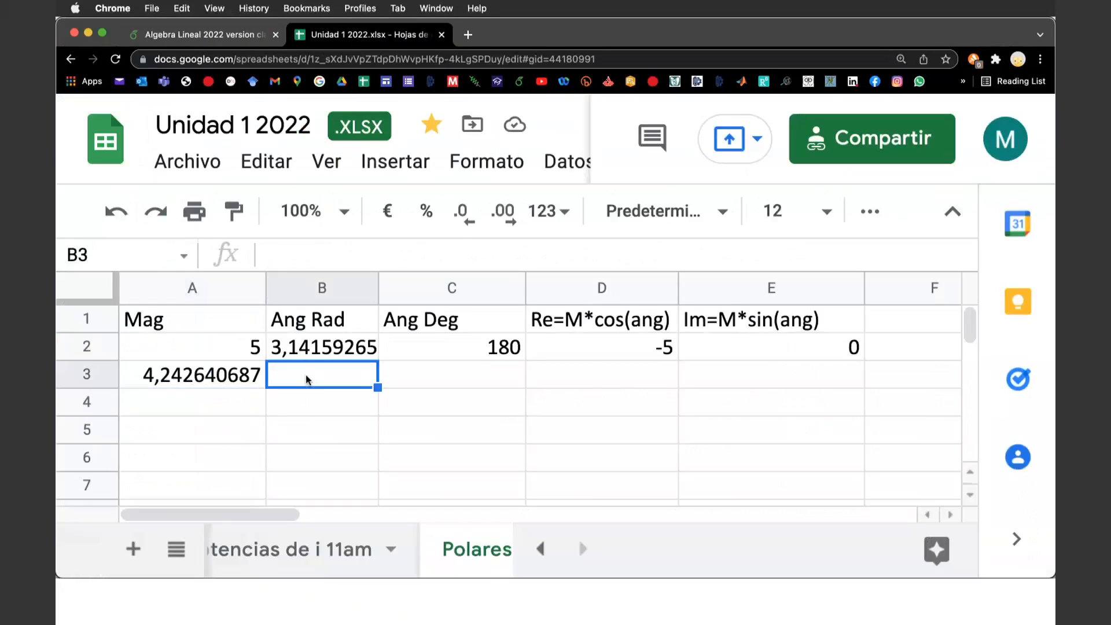
{"action": "type", "text": "=3*"}
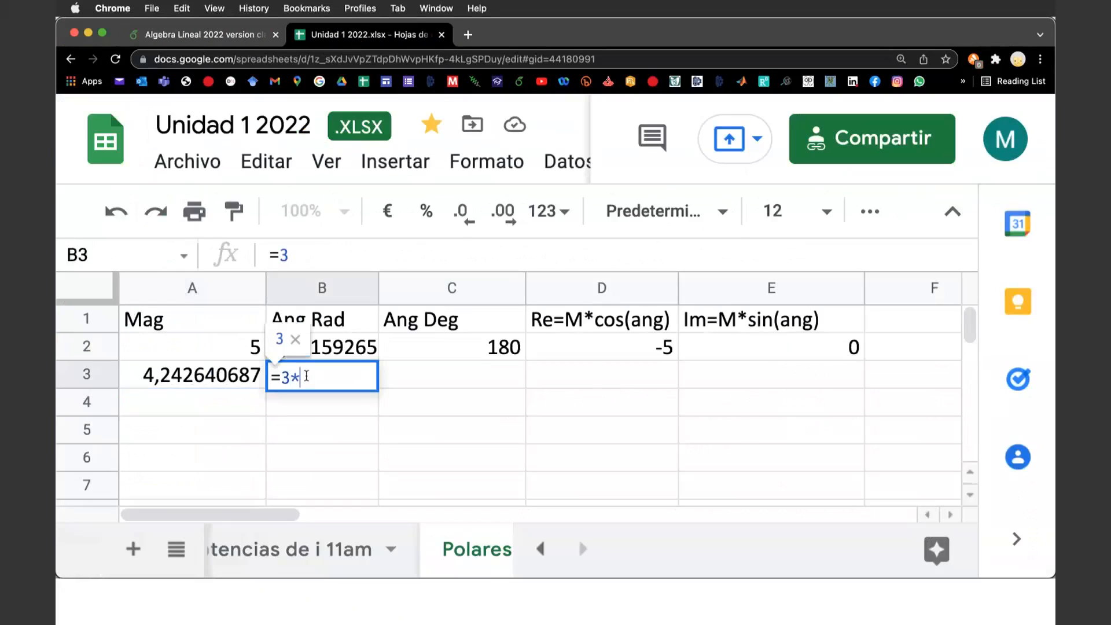
{"action": "type", "text": "pi()/"}
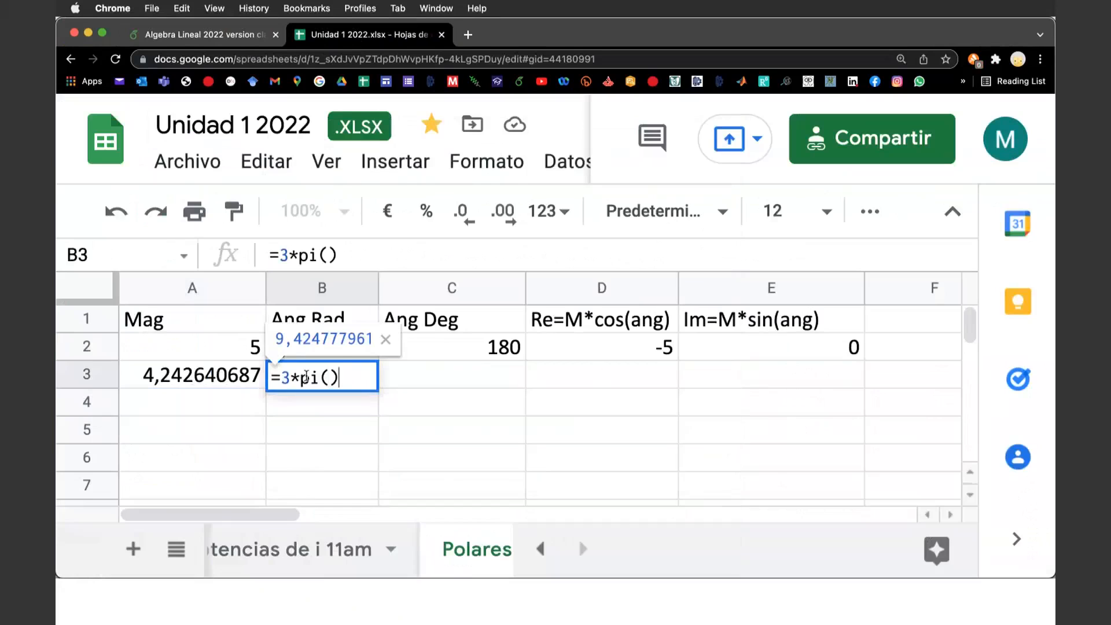
{"action": "type", "text": "2"}
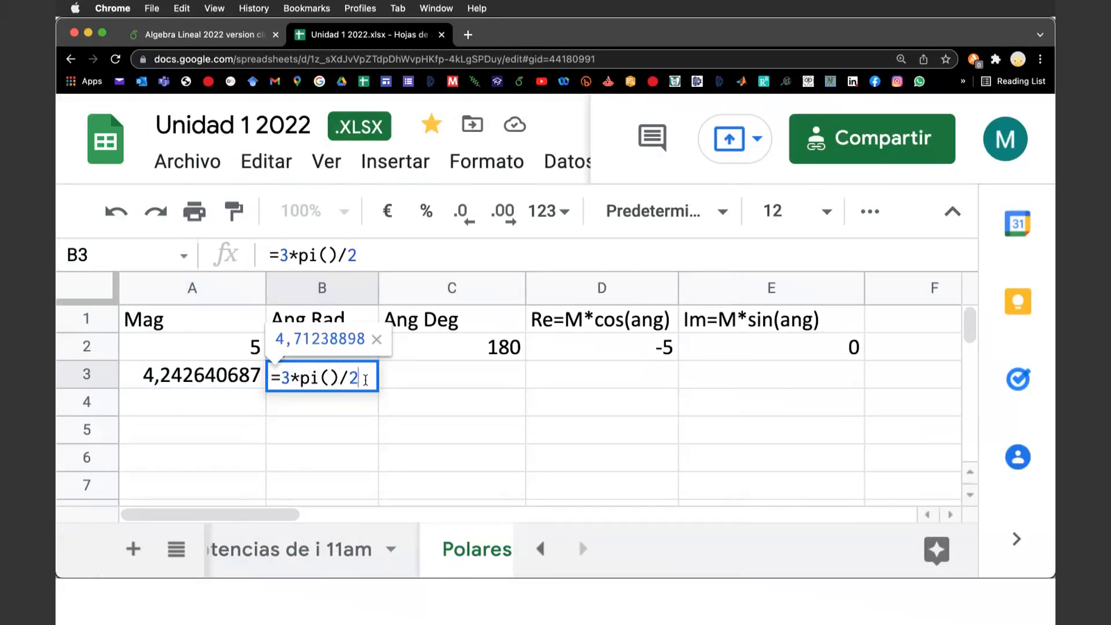
{"action": "key", "text": "Return"}
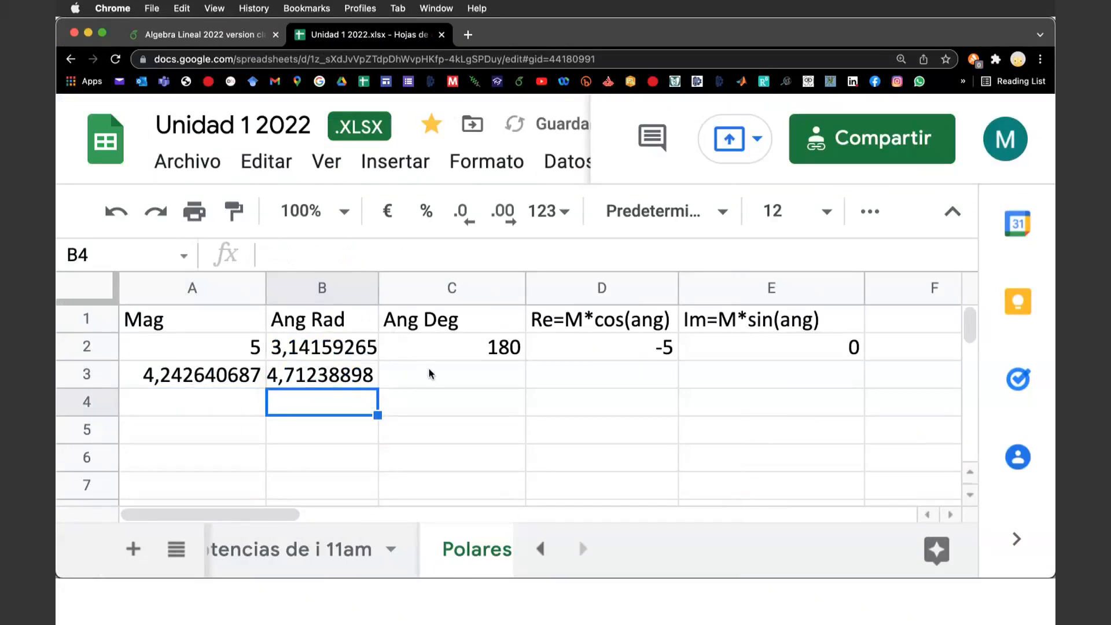
Fill the degree, real-part and imaginary-part formulas of row 2 down into row 3 and check the row's values.
{"action": "left_click", "coordinate": [490, 351]}
{"action": "left_click_drag", "start_coordinate": [524, 359], "coordinate": [525, 385]}
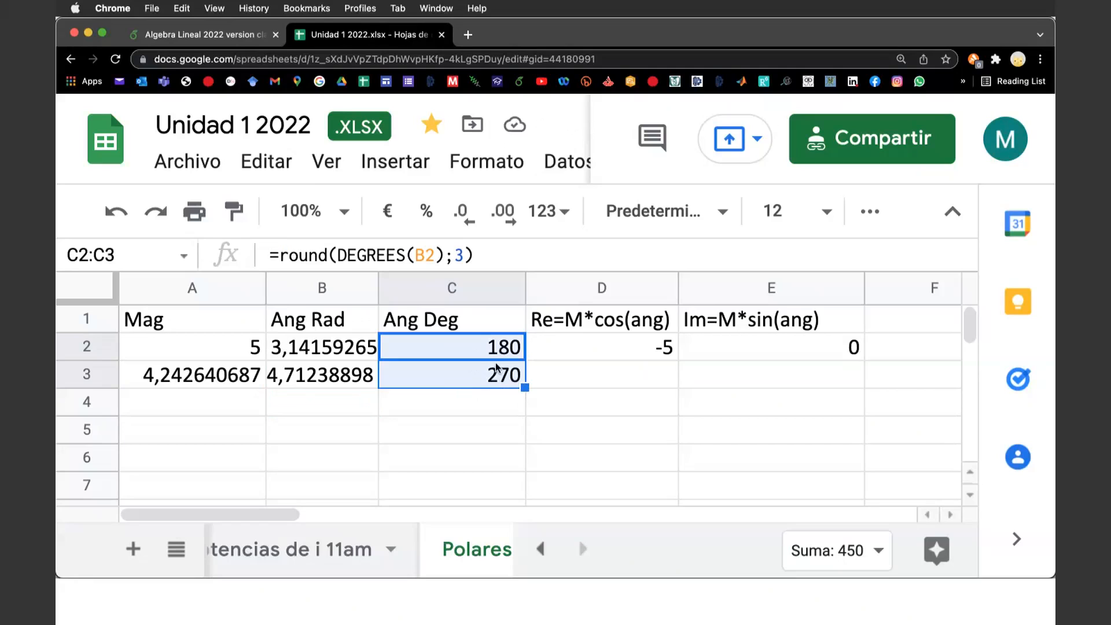
{"action": "left_click", "coordinate": [617, 353]}
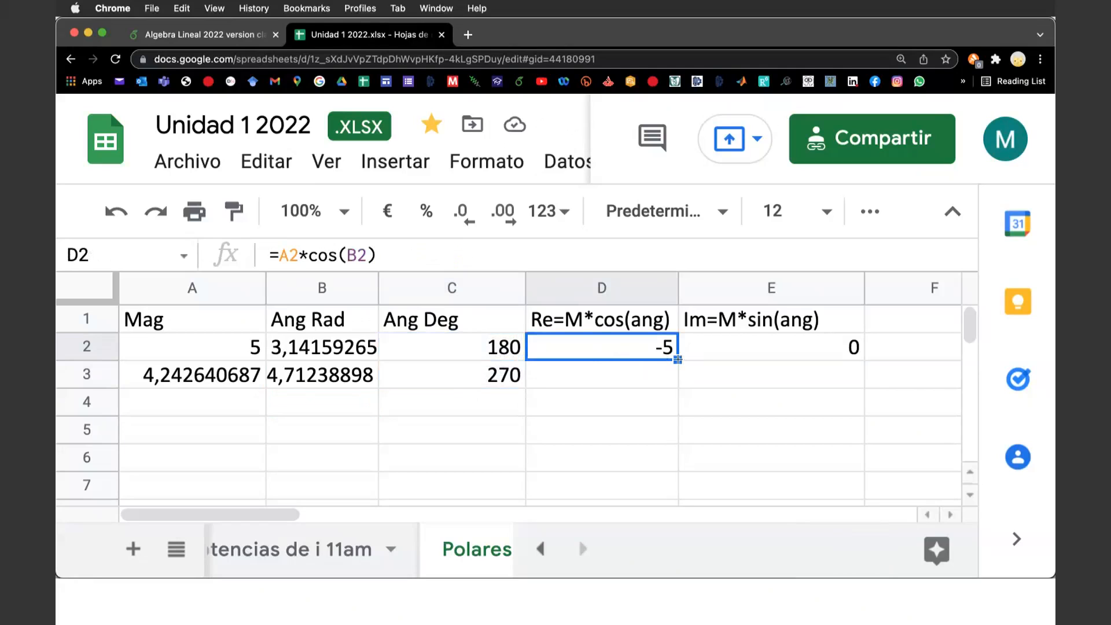
{"action": "left_click_drag", "start_coordinate": [677, 360], "coordinate": [677, 384]}
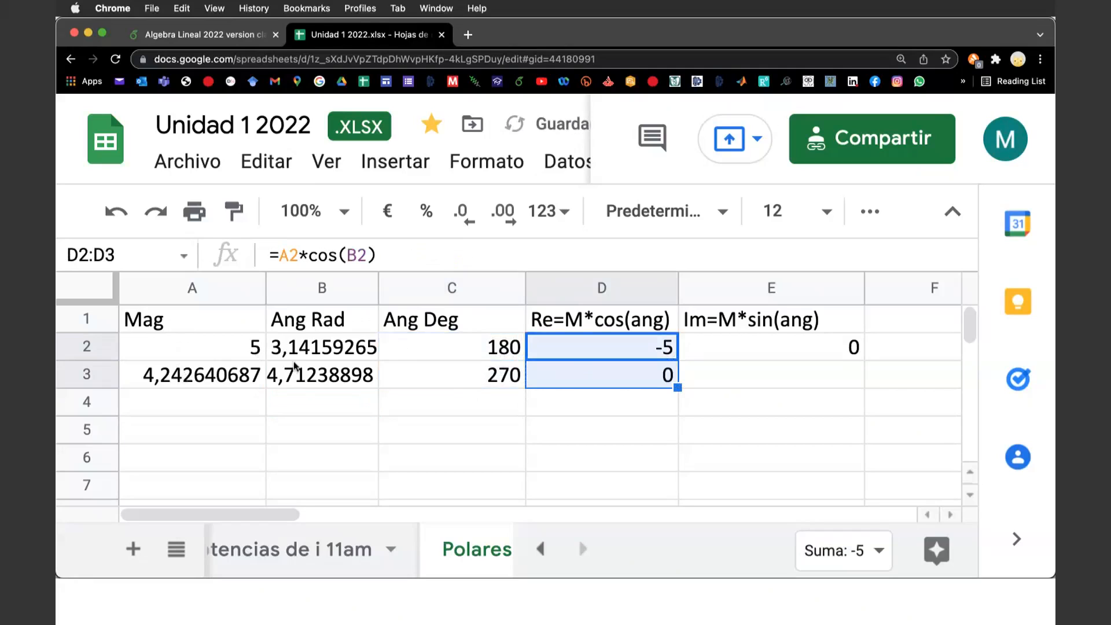
{"action": "left_click", "coordinate": [608, 379]}
{"action": "left_click", "coordinate": [770, 344]}
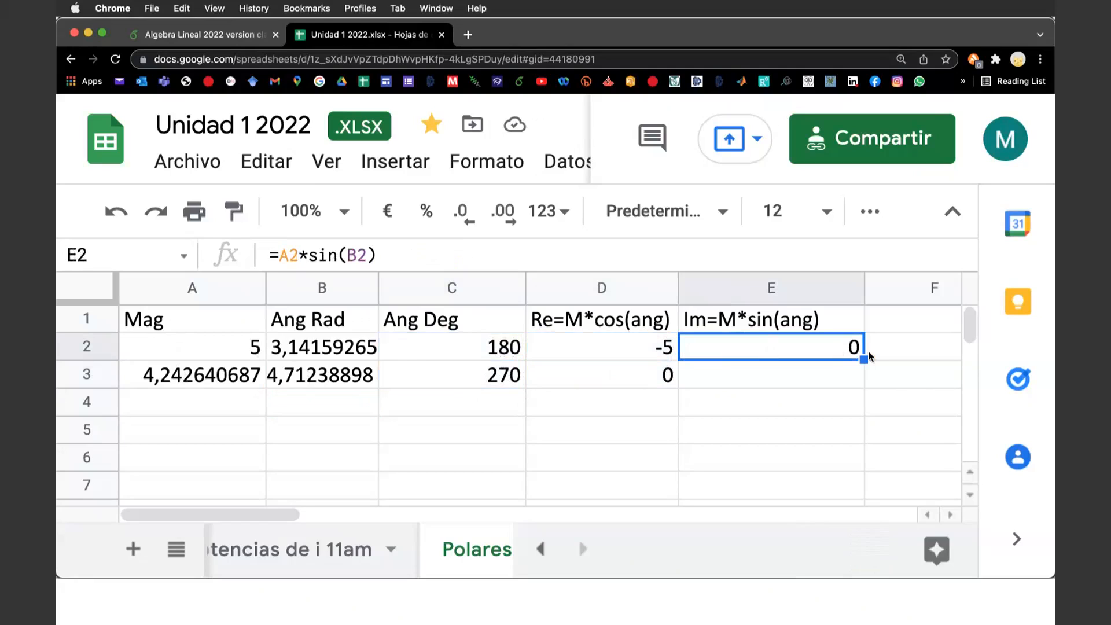
{"action": "left_click_drag", "start_coordinate": [864, 359], "coordinate": [897, 380]}
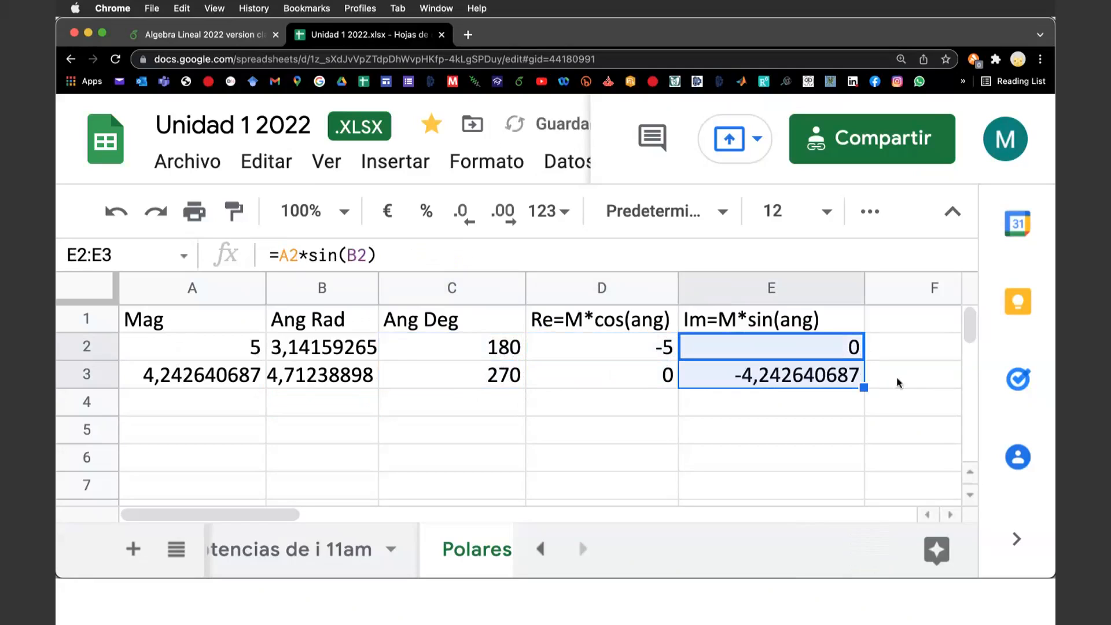
{"action": "left_click", "coordinate": [810, 376]}
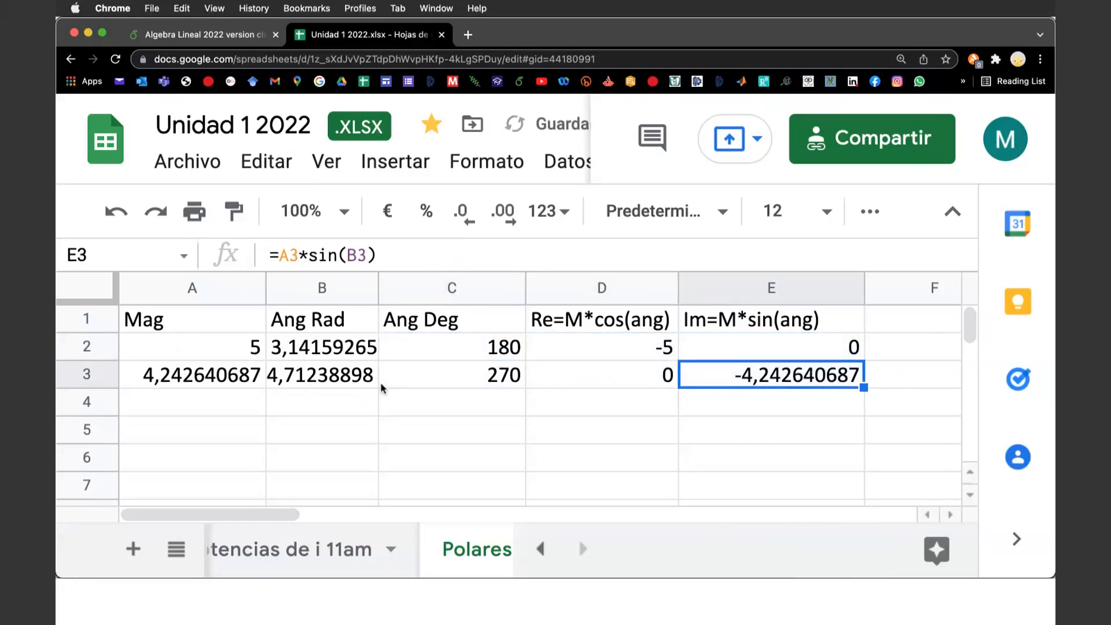
{"action": "left_click", "coordinate": [178, 379]}
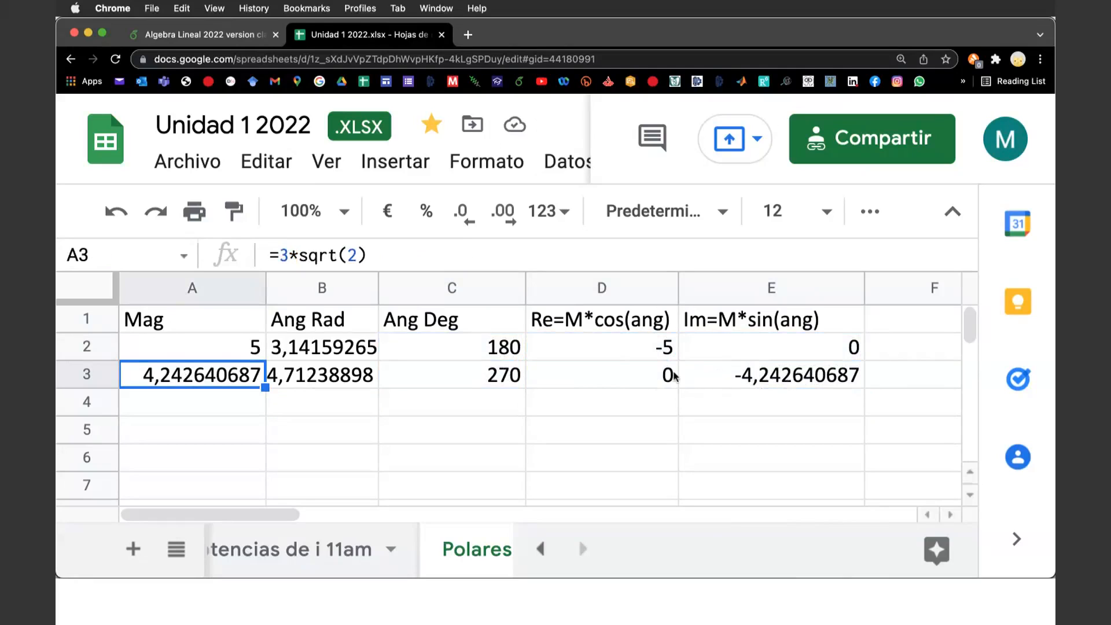
{"action": "left_click", "coordinate": [500, 382]}
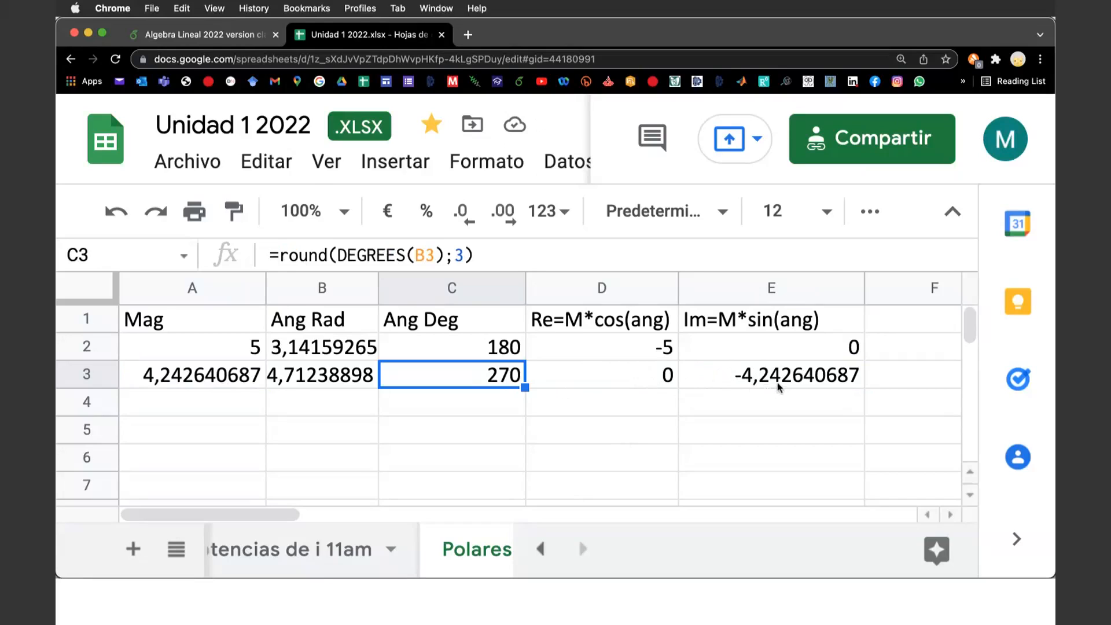
Switch to GeoGebra and place a complex number on the negative imaginary axis at about −4.3.
{"action": "left_click", "coordinate": [428, 602]}
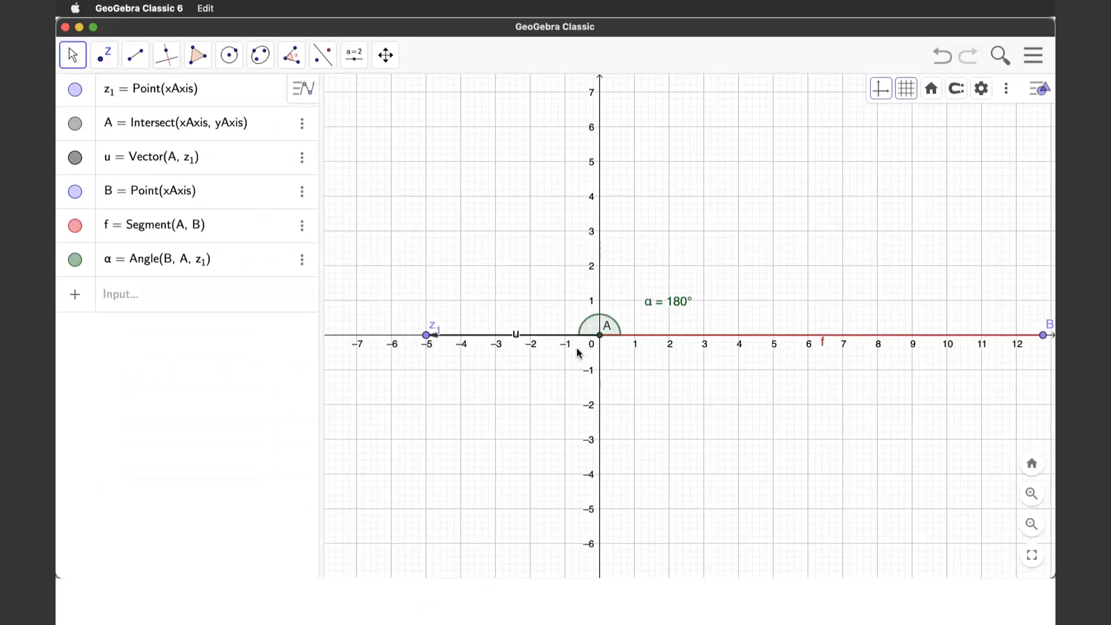
{"action": "left_click", "coordinate": [105, 55]}
{"action": "left_click", "coordinate": [144, 243]}
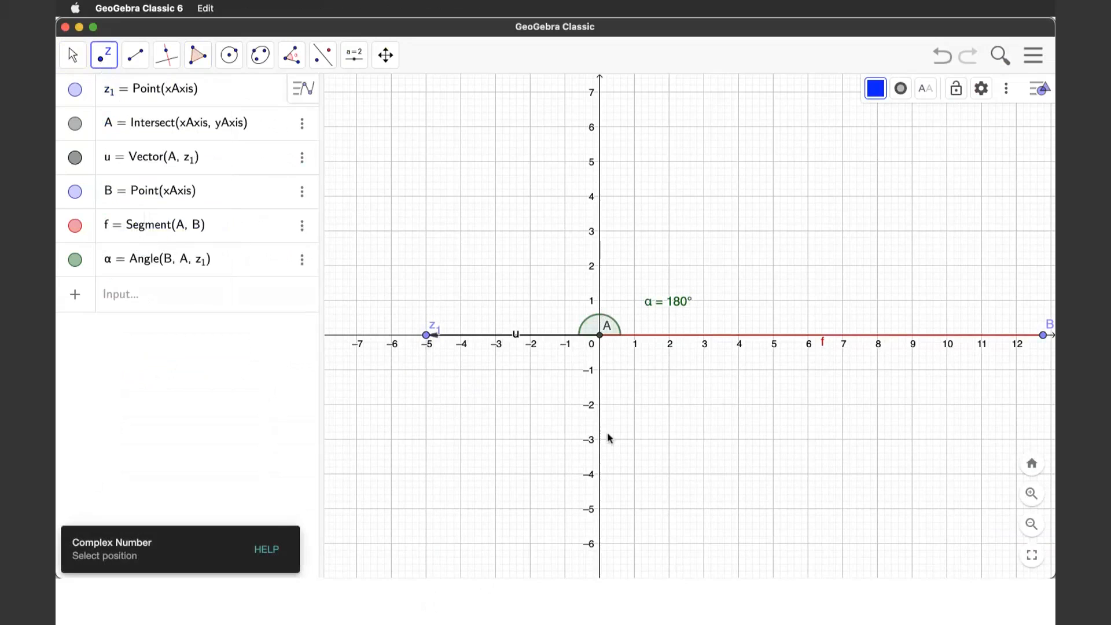
{"action": "left_click", "coordinate": [600, 486]}
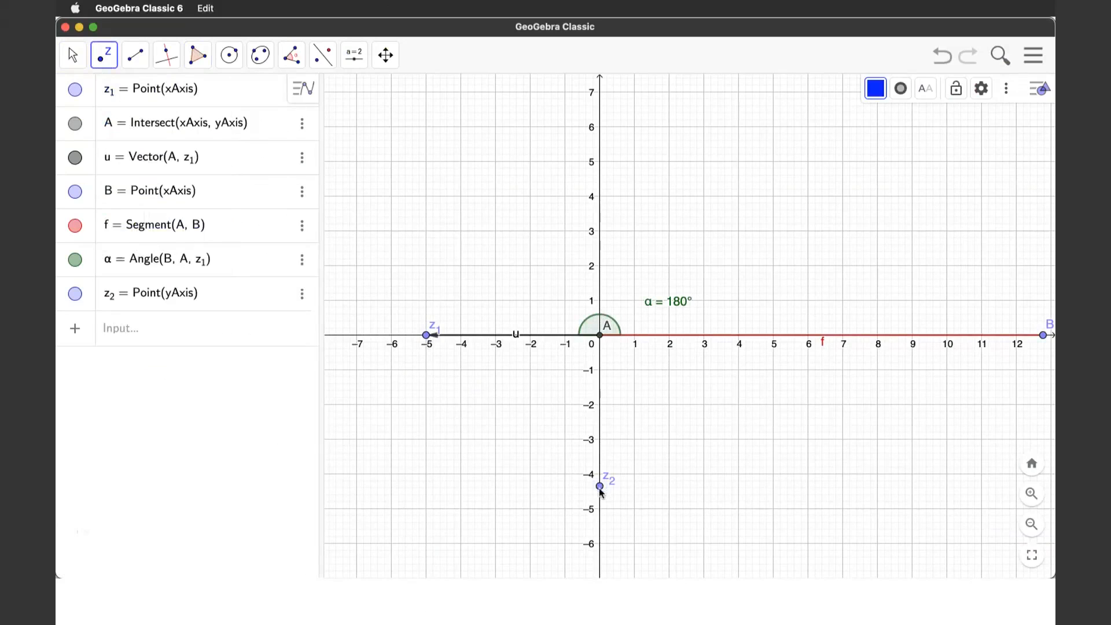
Draw a vector from the origin A to the complex number z₂ on the negative y-axis.
{"action": "left_click", "coordinate": [135, 55]}
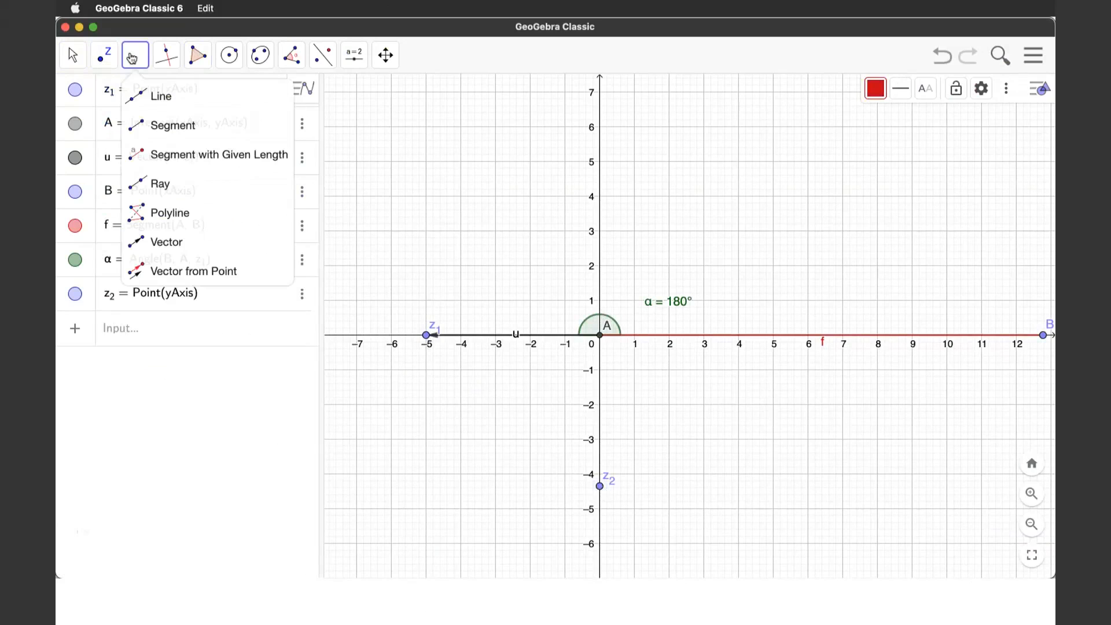
{"action": "left_click", "coordinate": [156, 249]}
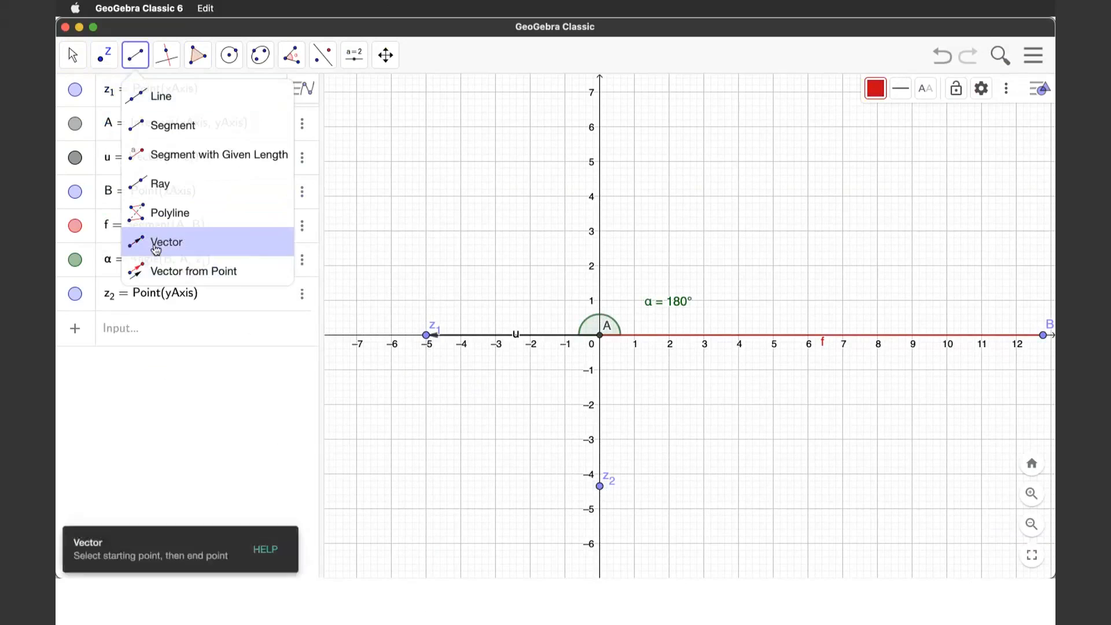
{"action": "left_click", "coordinate": [600, 335]}
{"action": "left_click", "coordinate": [600, 485]}
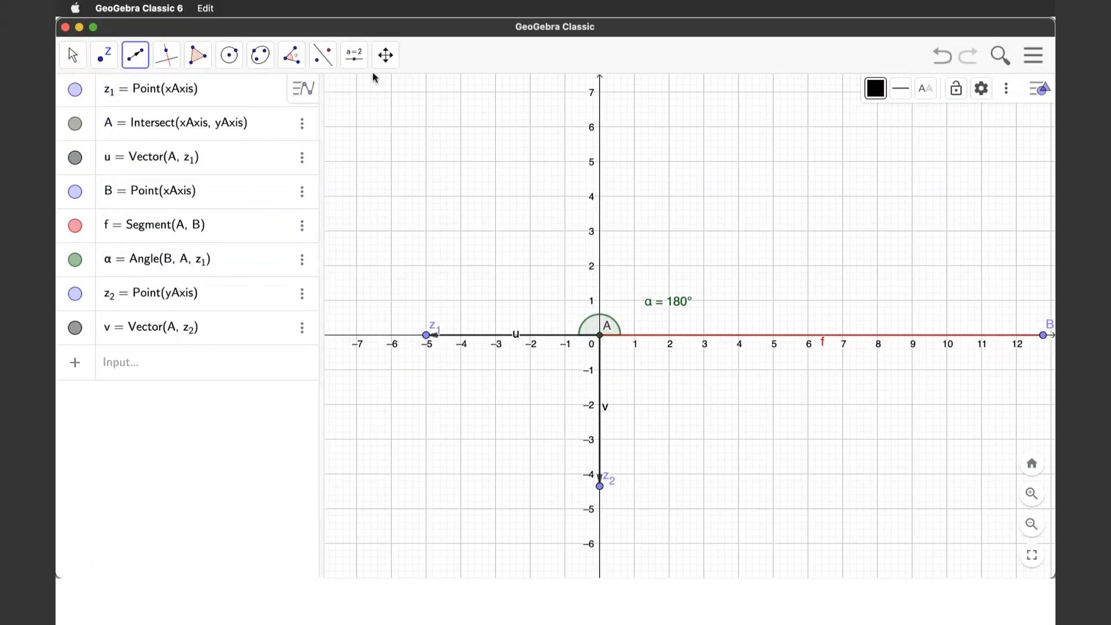
Measure the angle from B through A to z₂ and move its label below the angle arc, beside the negative y-axis.
{"action": "left_click", "coordinate": [291, 55]}
{"action": "left_click", "coordinate": [305, 97]}
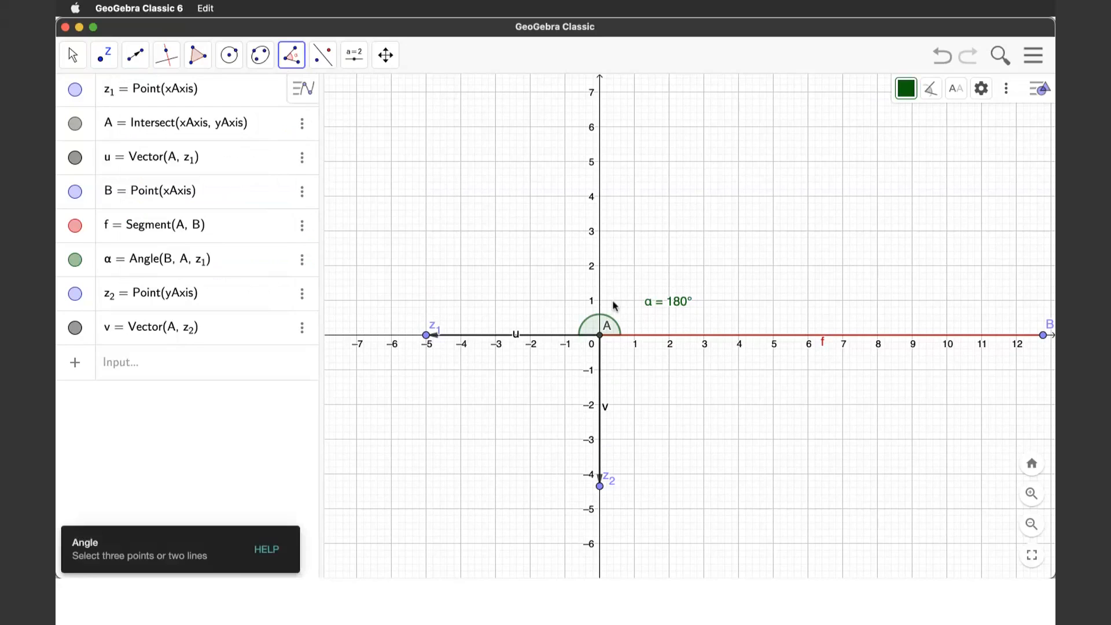
{"action": "left_click", "coordinate": [1043, 335]}
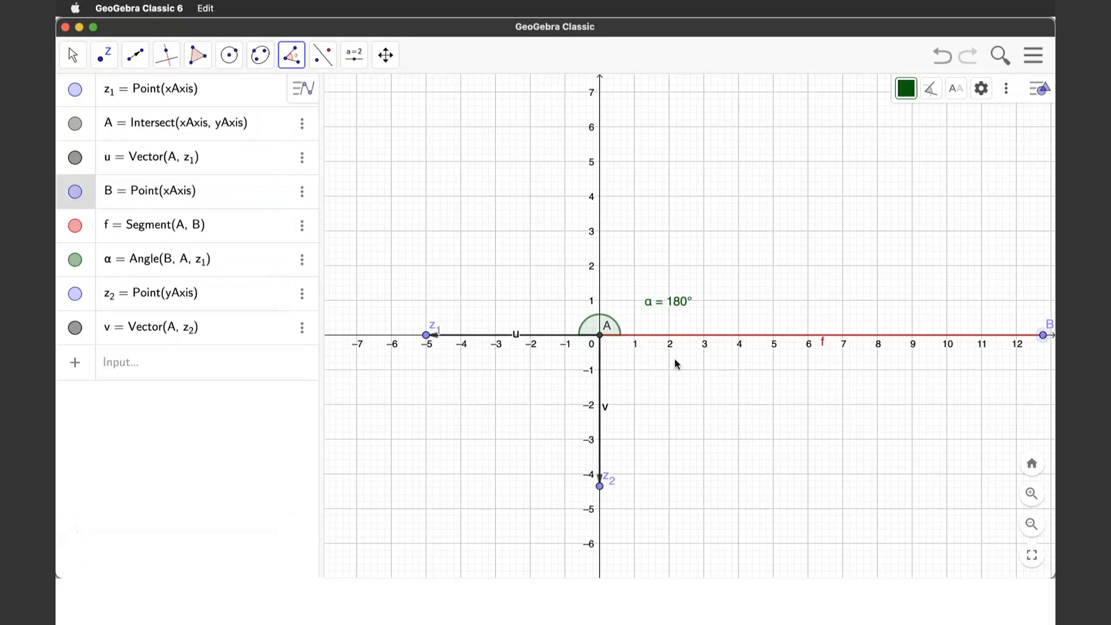
{"action": "left_click", "coordinate": [600, 335]}
{"action": "left_click", "coordinate": [599, 485]}
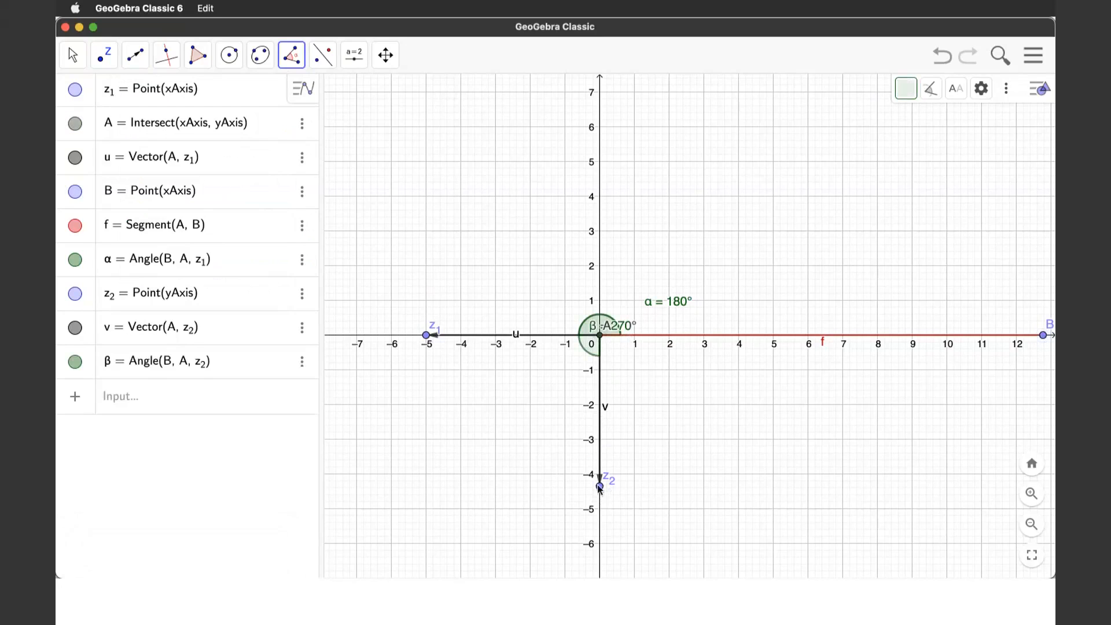
{"action": "left_click", "coordinate": [75, 62]}
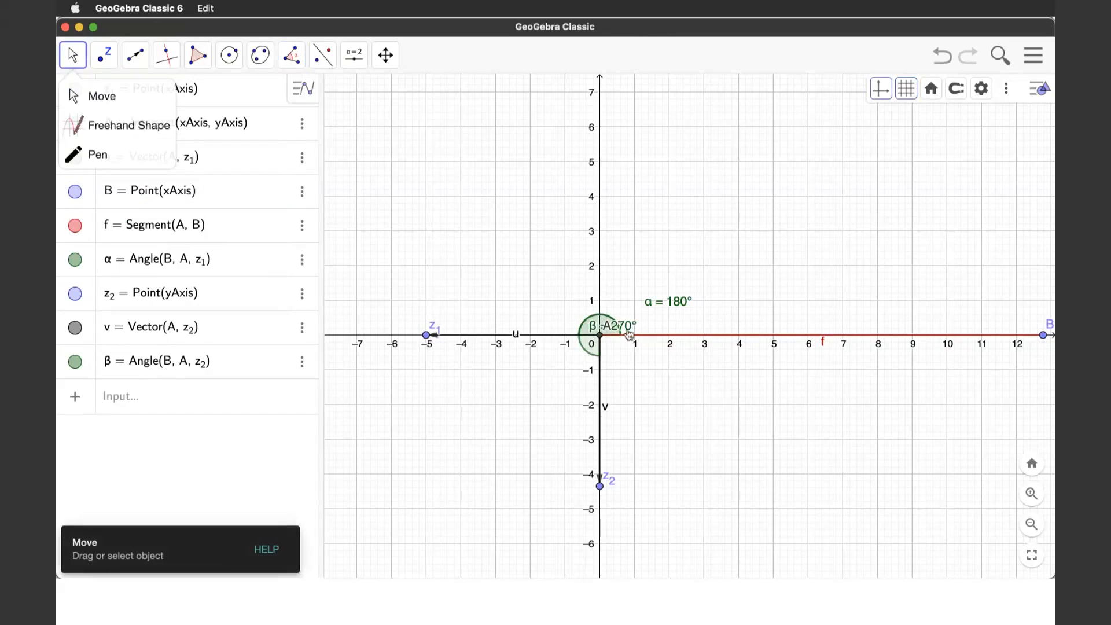
{"action": "left_click_drag", "start_coordinate": [621, 325], "coordinate": [553, 401]}
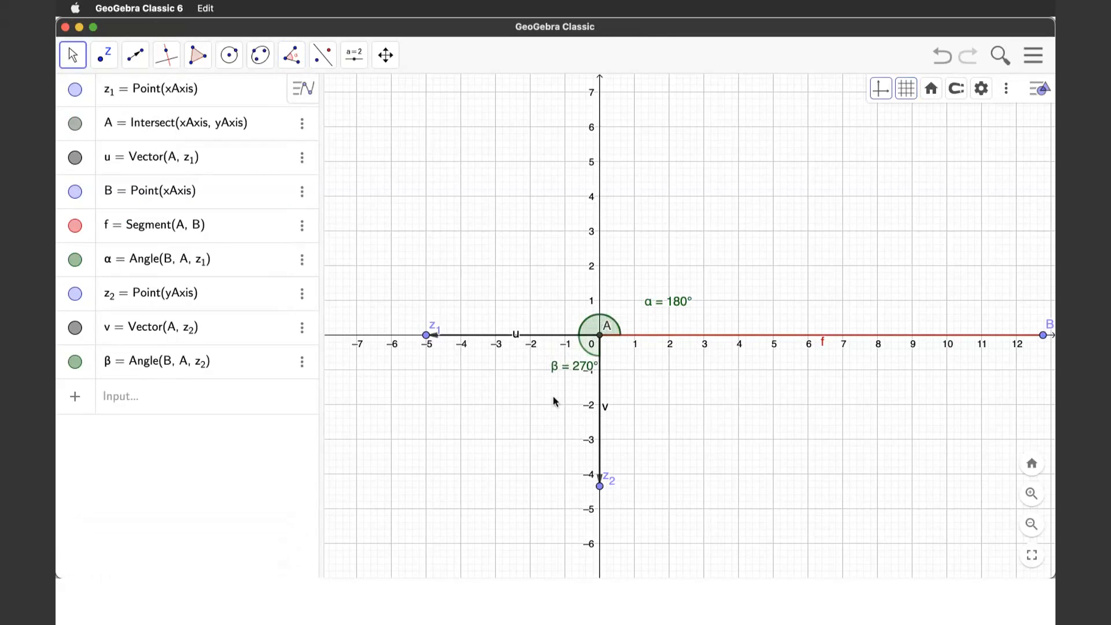
Switch to Chrome, check example 3's Euler-formula result in the Overleaf notes, and return to the spreadsheet for comparison.
{"action": "key", "text": "super+Tab"}
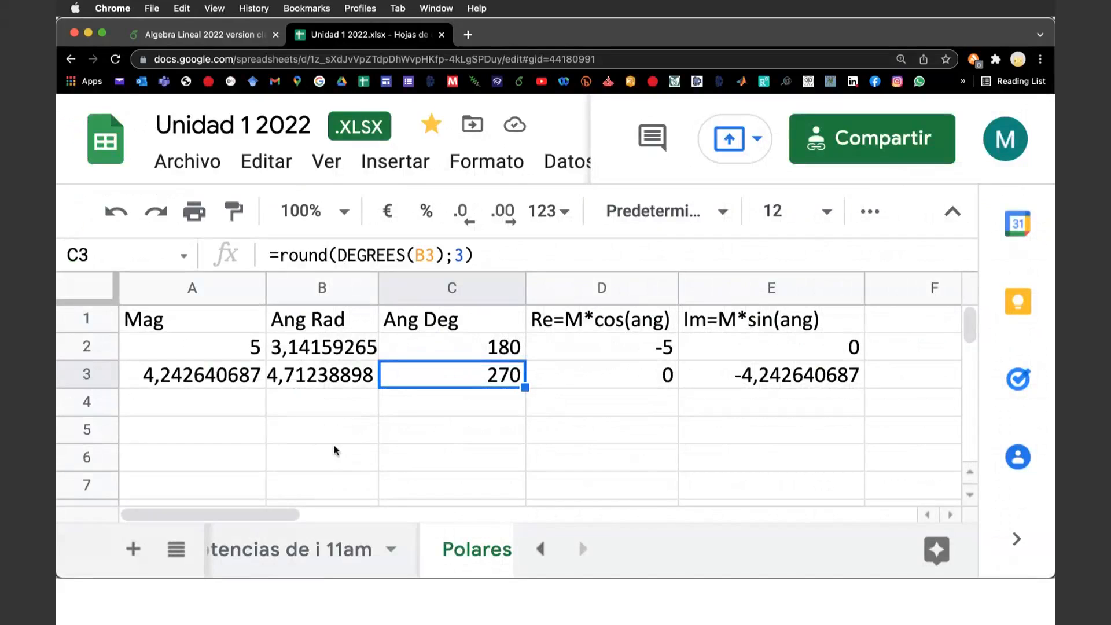
{"action": "left_click", "coordinate": [225, 36]}
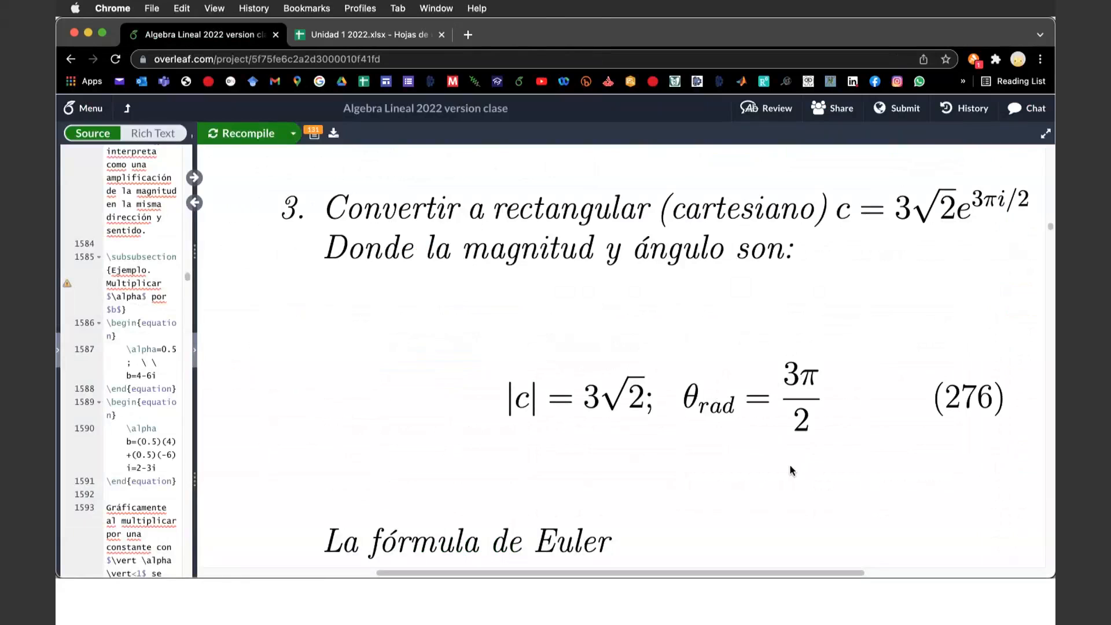
{"action": "scroll", "coordinate": [792, 469], "scroll_direction": "down", "scroll_amount": 5}
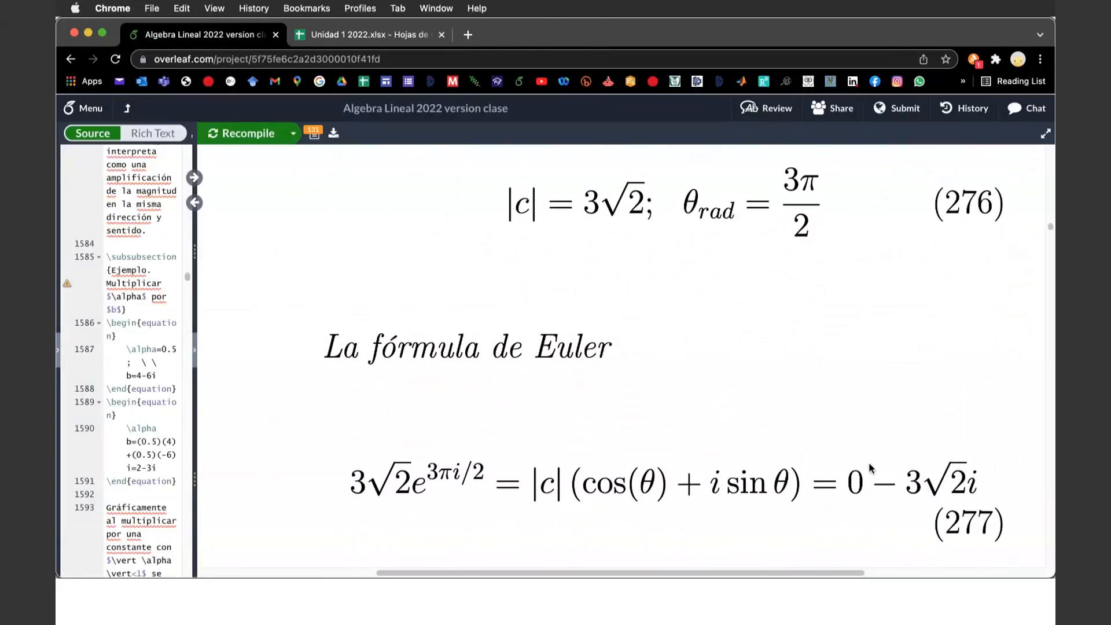
{"action": "scroll", "coordinate": [893, 449], "scroll_direction": "up", "scroll_amount": 1}
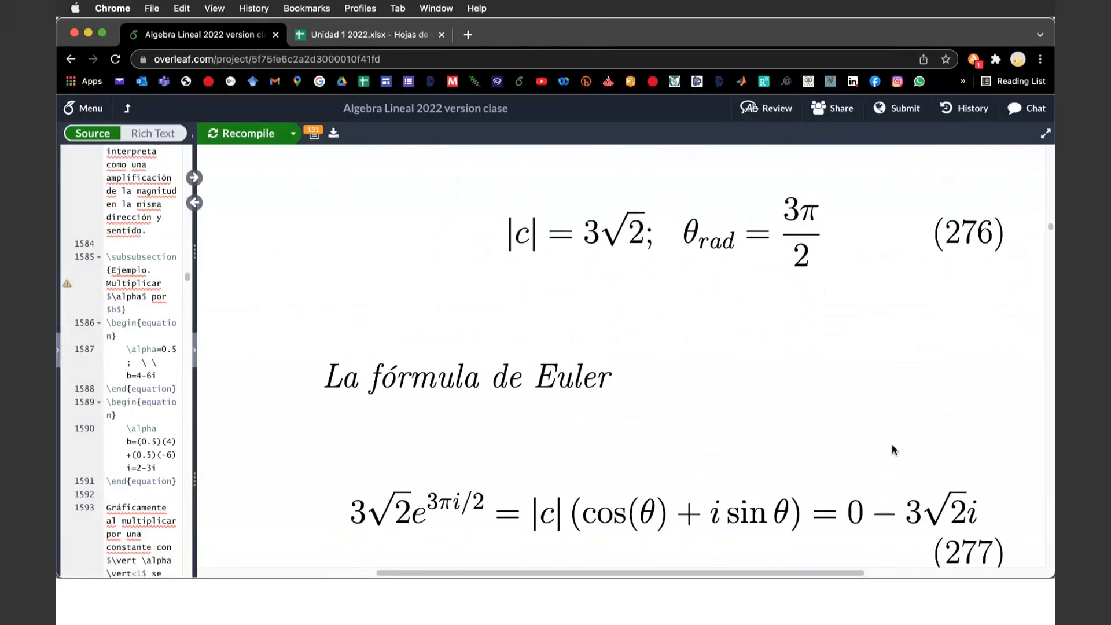
{"action": "left_click", "coordinate": [373, 38]}
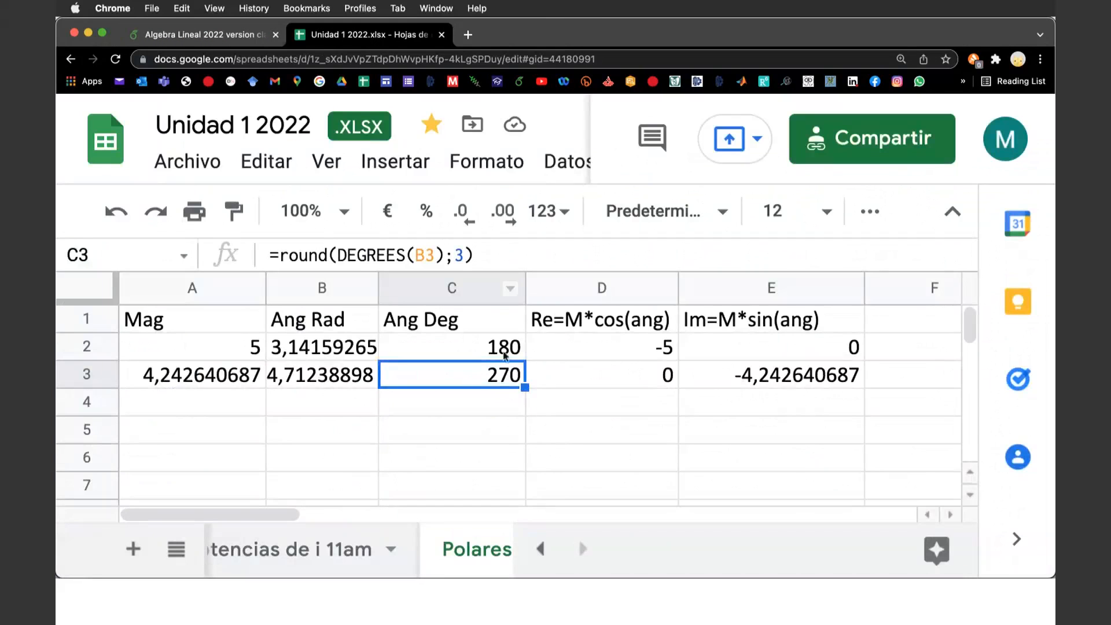
Bring up the Calculator beside the spreadsheet data and compute the cosine of 270°, clearing the display when done.
{"action": "left_click", "coordinate": [228, 604]}
{"action": "left_click", "coordinate": [419, 41]}
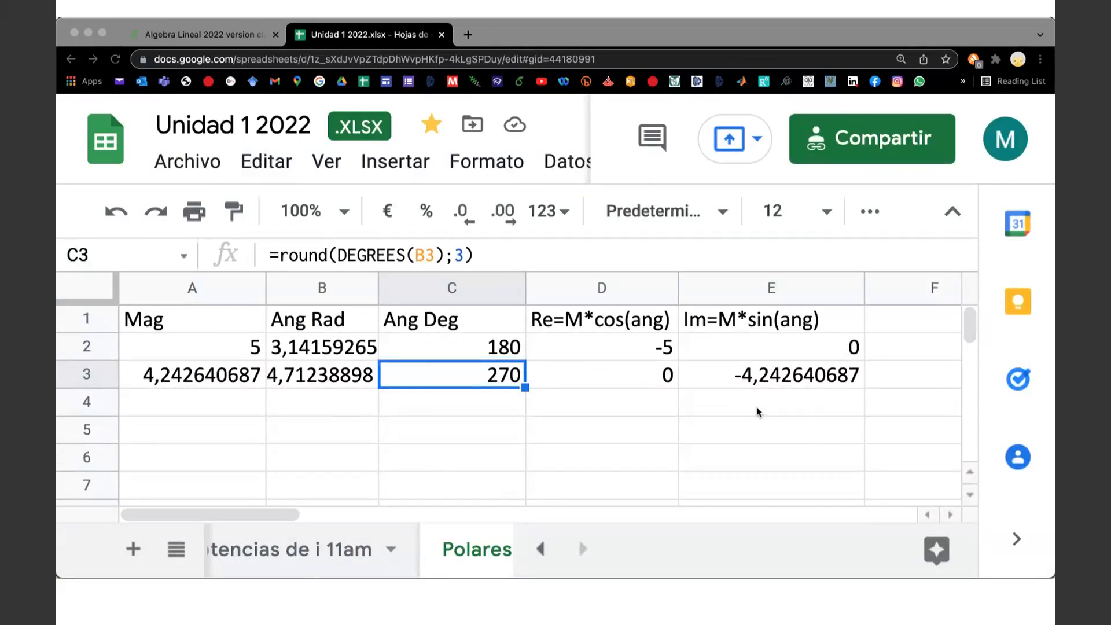
{"action": "key", "text": "super+Tab"}
{"action": "left_click_drag", "start_coordinate": [322, 50], "coordinate": [737, 116]}
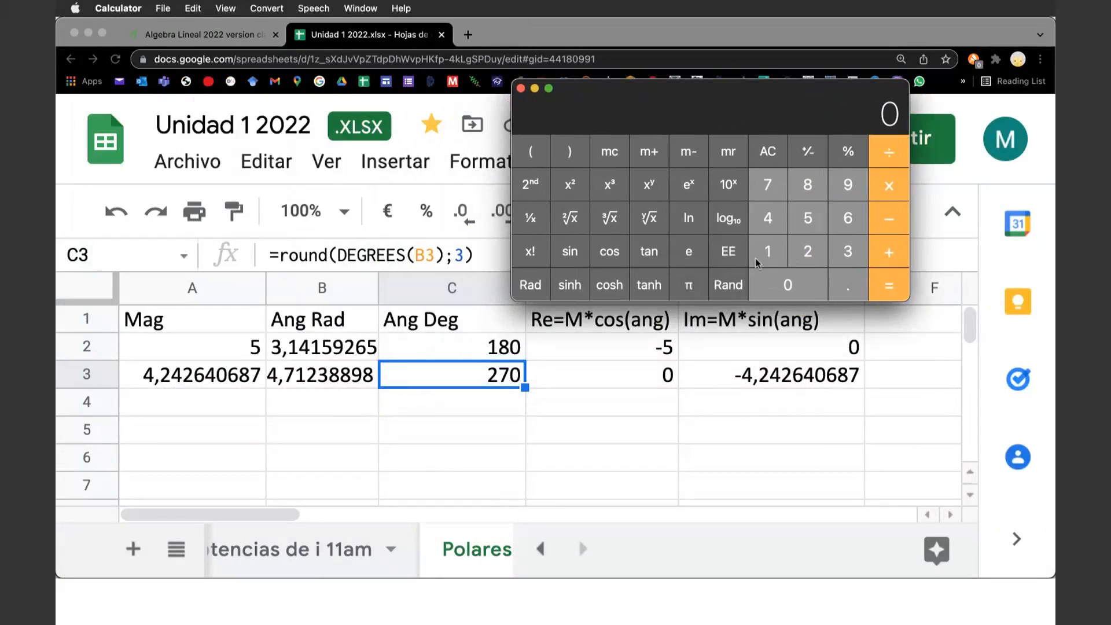
{"action": "left_click", "coordinate": [808, 250]}
{"action": "key", "text": "7"}
{"action": "left_click", "coordinate": [788, 284]}
{"action": "left_click", "coordinate": [609, 251]}
{"action": "left_click", "coordinate": [768, 152]}
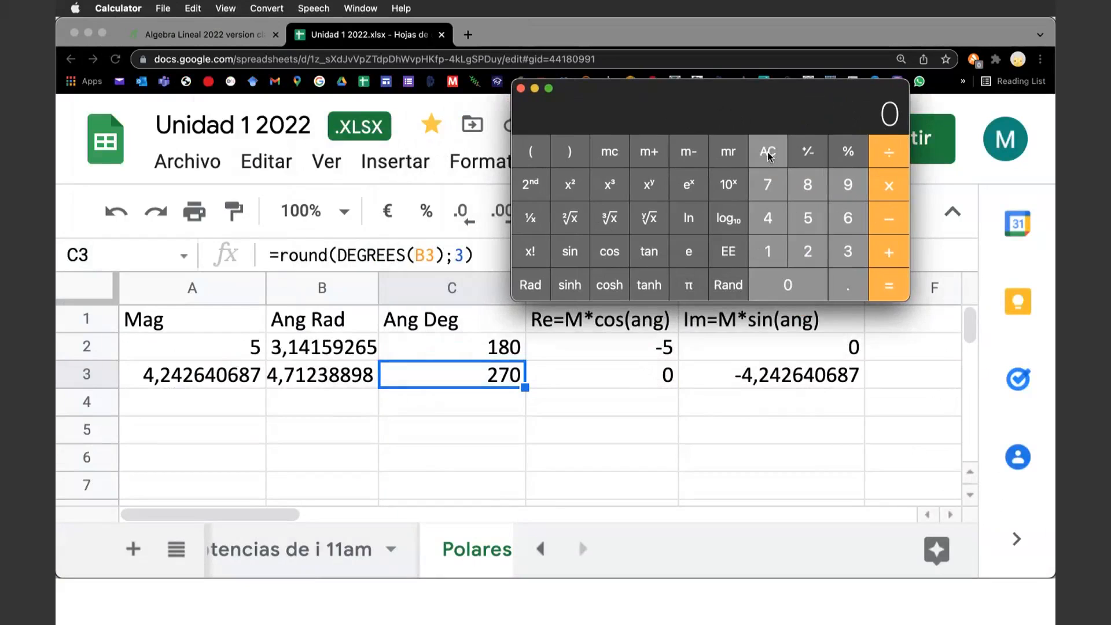
Compute the sine of 270° to check the imaginary part in row 3.
{"action": "left_click", "coordinate": [808, 251]}
{"action": "left_click", "coordinate": [768, 184]}
{"action": "left_click", "coordinate": [764, 283]}
{"action": "left_click", "coordinate": [570, 251]}
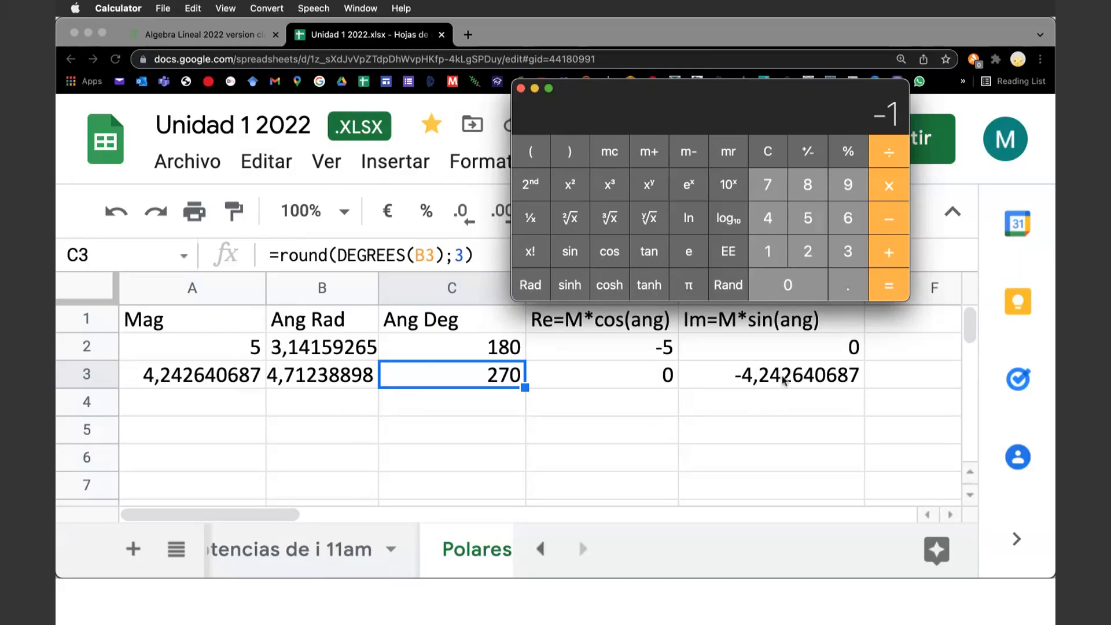
Clear the calculator and compute the cosine of 180° to check the real part in row 2.
{"action": "left_click", "coordinate": [766, 158]}
{"action": "left_click", "coordinate": [778, 244]}
{"action": "left_click", "coordinate": [810, 186]}
{"action": "left_click", "coordinate": [788, 284]}
{"action": "left_click", "coordinate": [610, 255]}
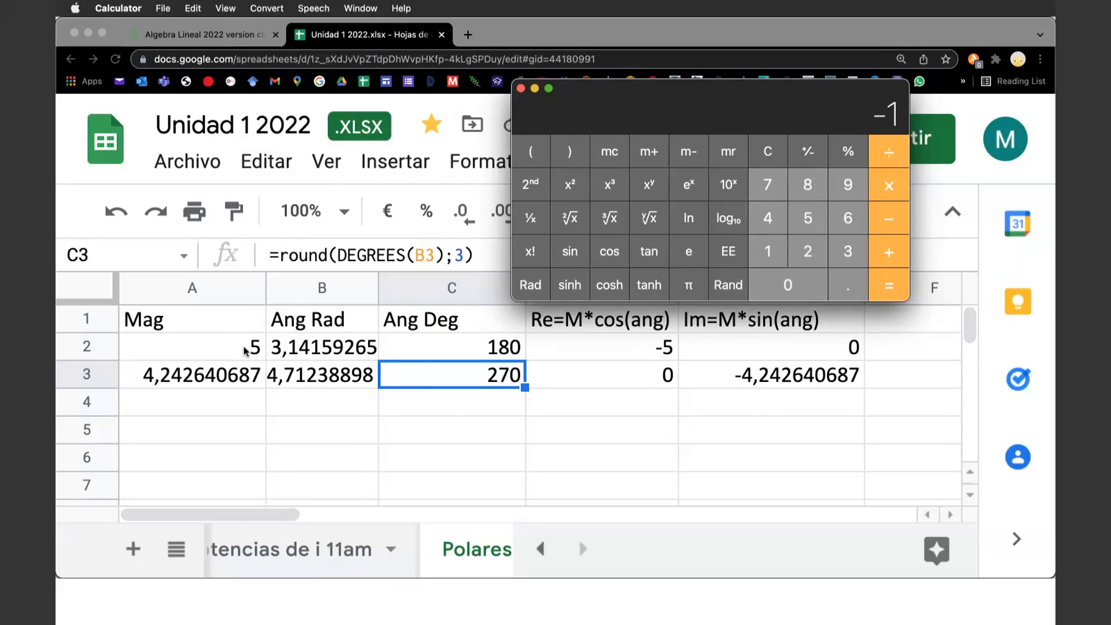
Compute the sine of 180°, check the imaginary-part formula in cell E2, and return to the Calculator.
{"action": "left_click", "coordinate": [768, 153]}
{"action": "left_click", "coordinate": [769, 251]}
{"action": "type", "text": "80"}
{"action": "left_click", "coordinate": [570, 253]}
{"action": "left_click", "coordinate": [830, 349]}
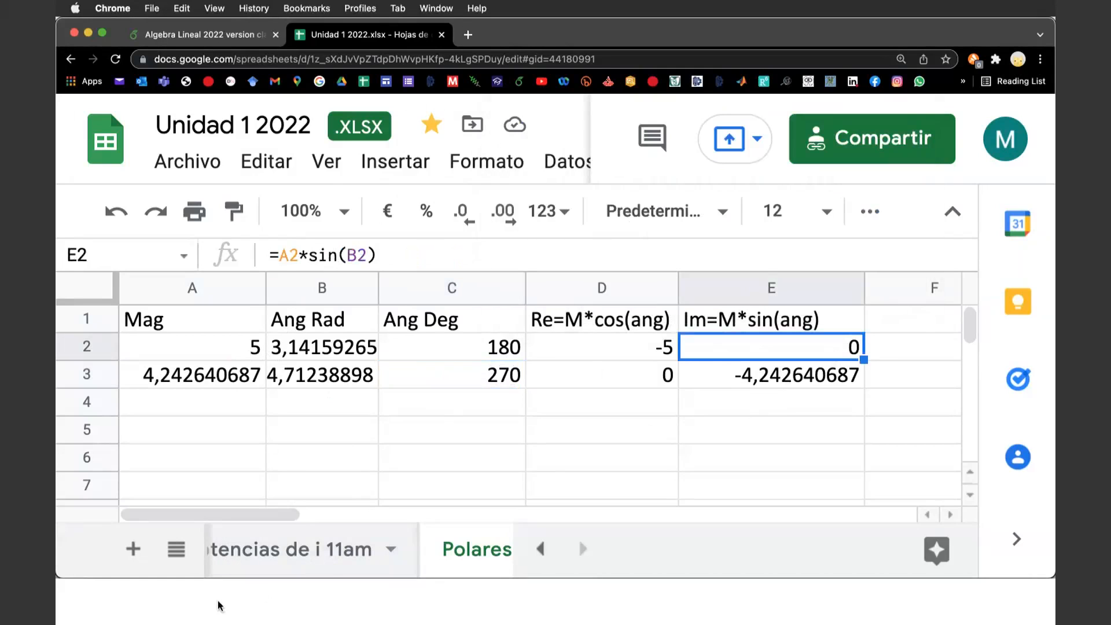
{"action": "key", "text": "super+Tab"}
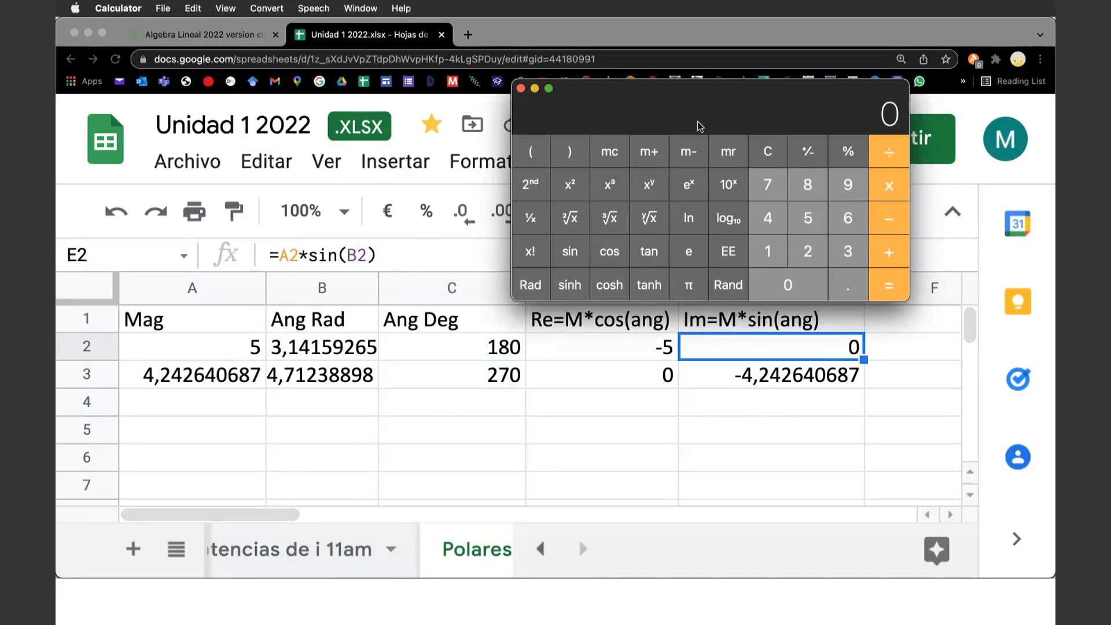
Switch the calculator to radians and compute the cosine and the sine of π, clearing the display after each.
{"action": "left_click", "coordinate": [530, 285]}
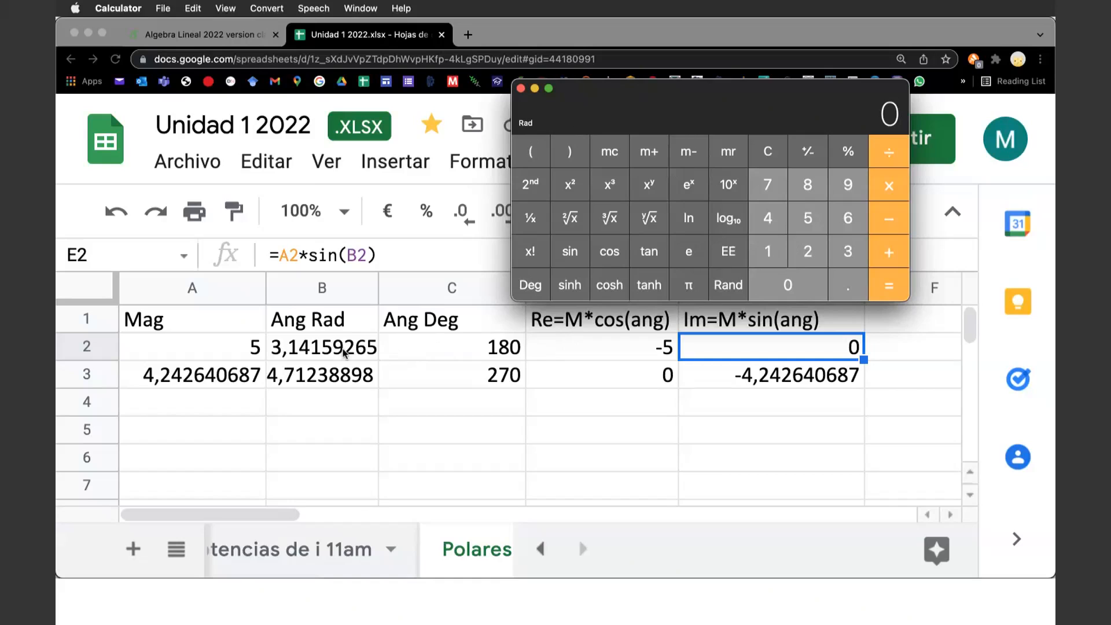
{"action": "left_click", "coordinate": [689, 286]}
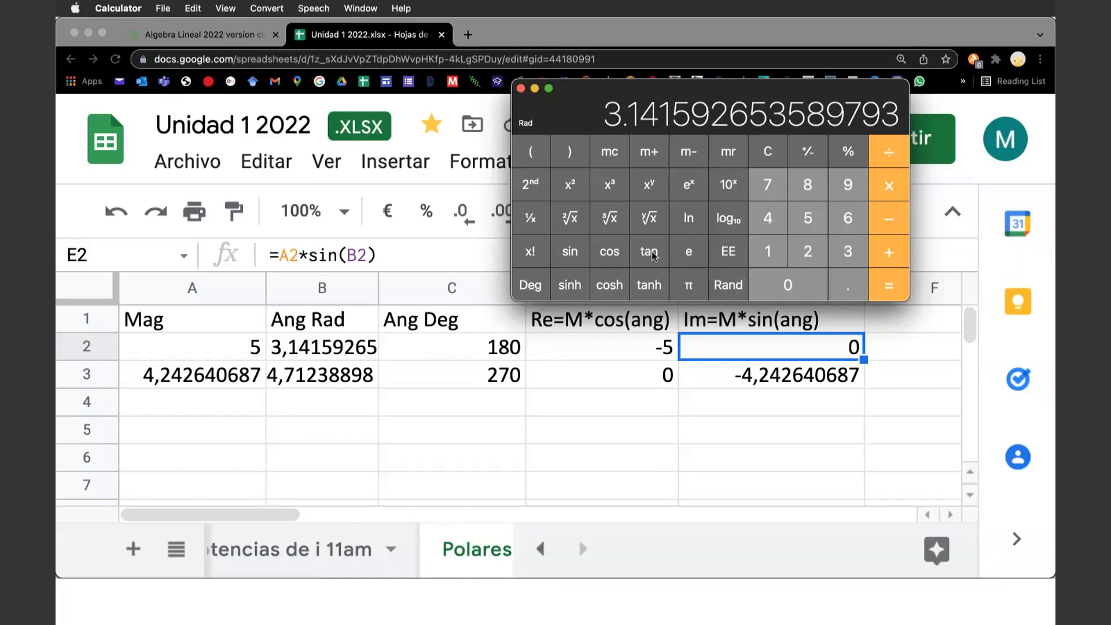
{"action": "left_click", "coordinate": [609, 256]}
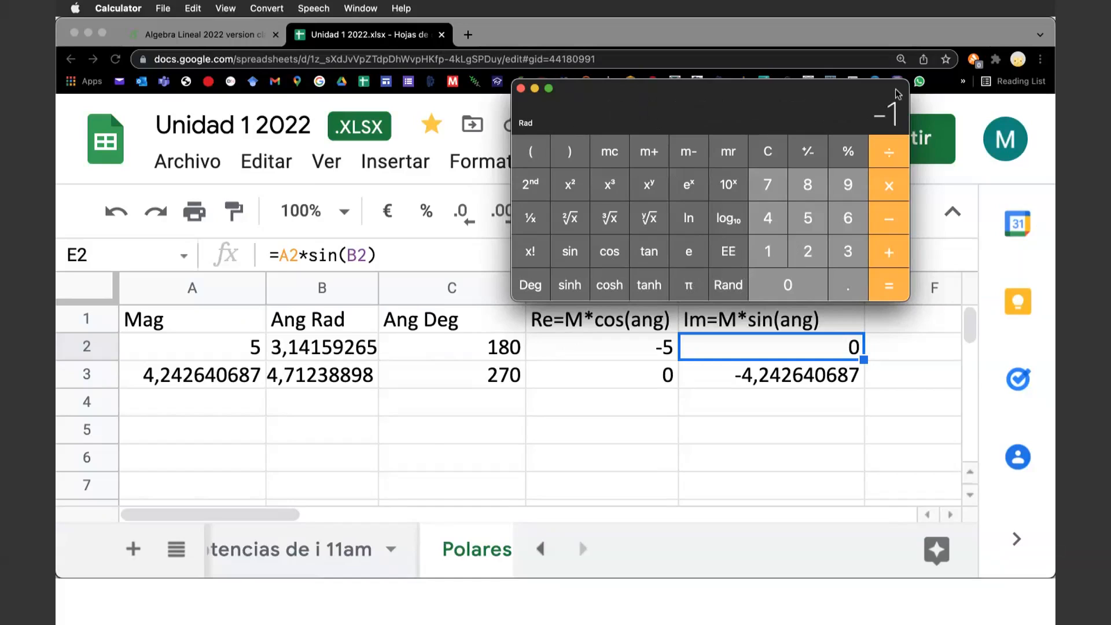
{"action": "left_click", "coordinate": [768, 154]}
{"action": "left_click", "coordinate": [689, 284]}
{"action": "left_click", "coordinate": [570, 251]}
{"action": "left_click", "coordinate": [767, 152]}
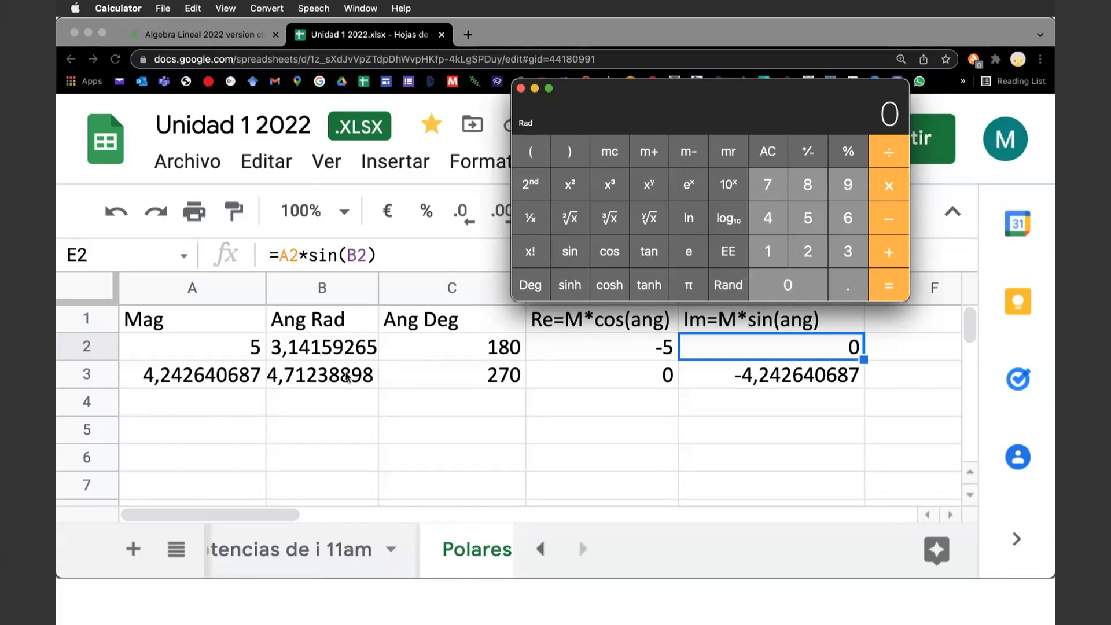
Calculate 3 × π ÷ 2 and add the result to the calculator's memory.
{"action": "left_click", "coordinate": [848, 251]}
{"action": "left_click", "coordinate": [889, 185]}
{"action": "left_click", "coordinate": [681, 286]}
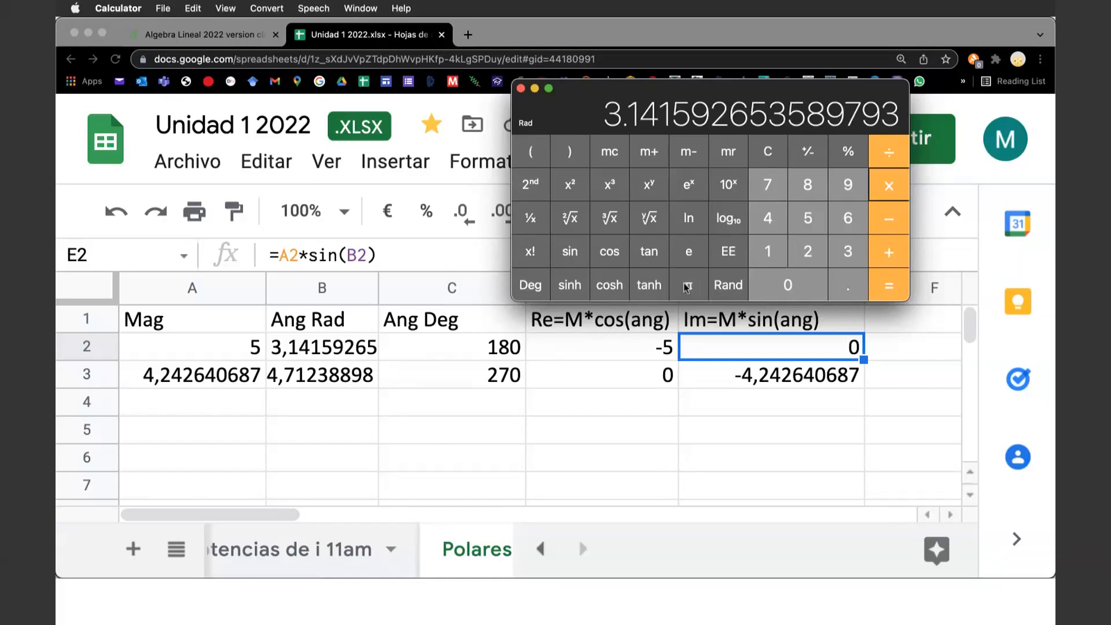
{"action": "left_click", "coordinate": [888, 155]}
{"action": "left_click", "coordinate": [801, 251]}
{"action": "left_click", "coordinate": [884, 286]}
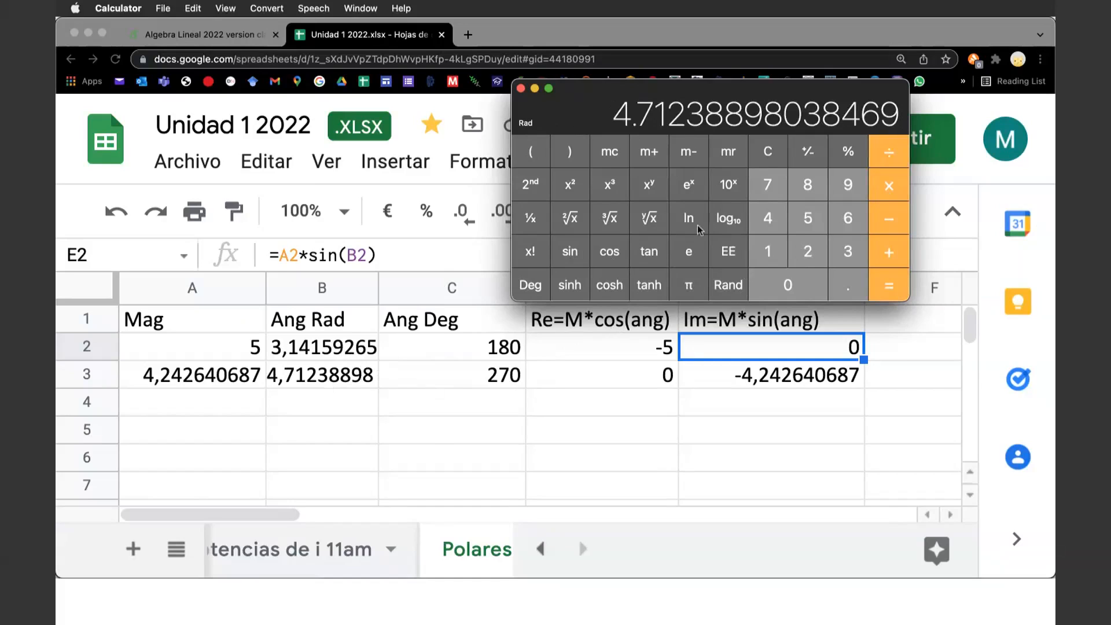
{"action": "left_click", "coordinate": [655, 158]}
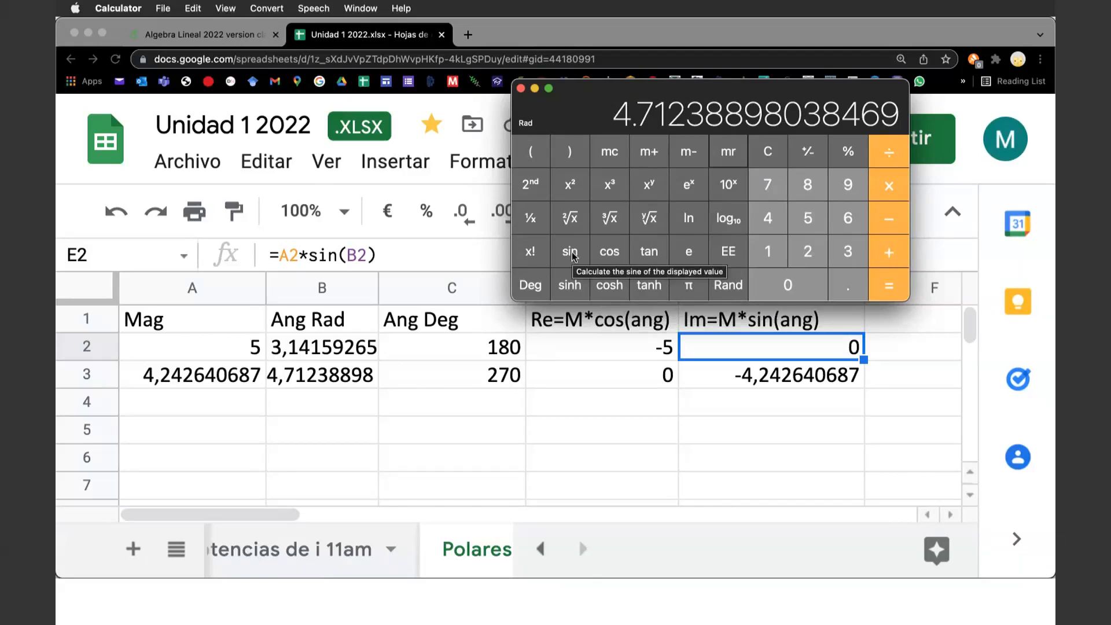
Compute the cosine of 3π/2, then recall the stored angle and compute its sine.
{"action": "left_click", "coordinate": [609, 253]}
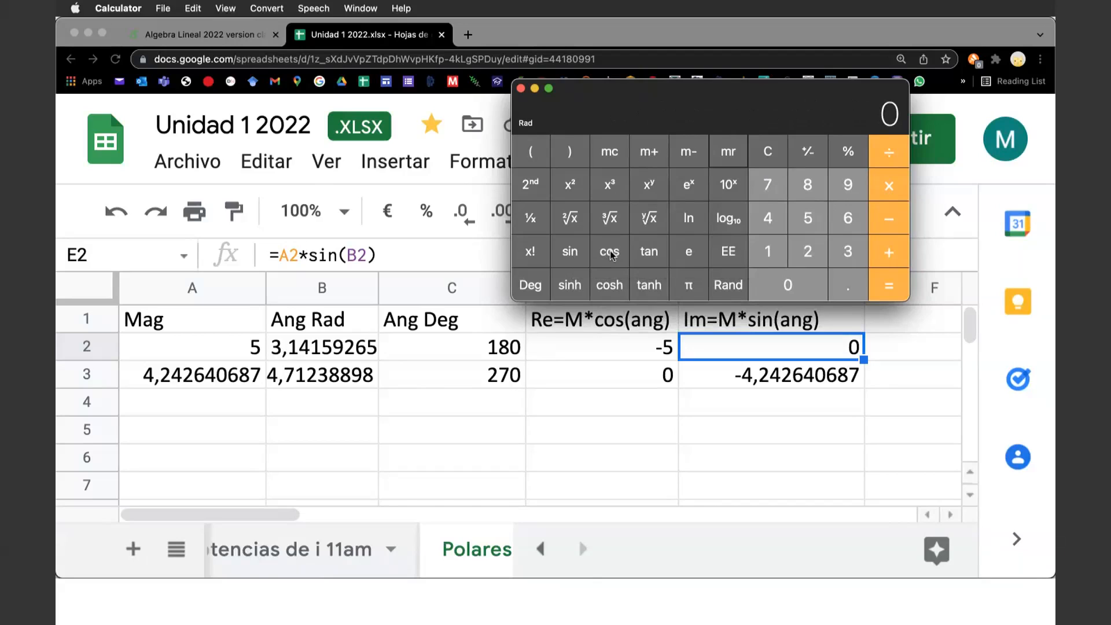
{"action": "left_click", "coordinate": [730, 154]}
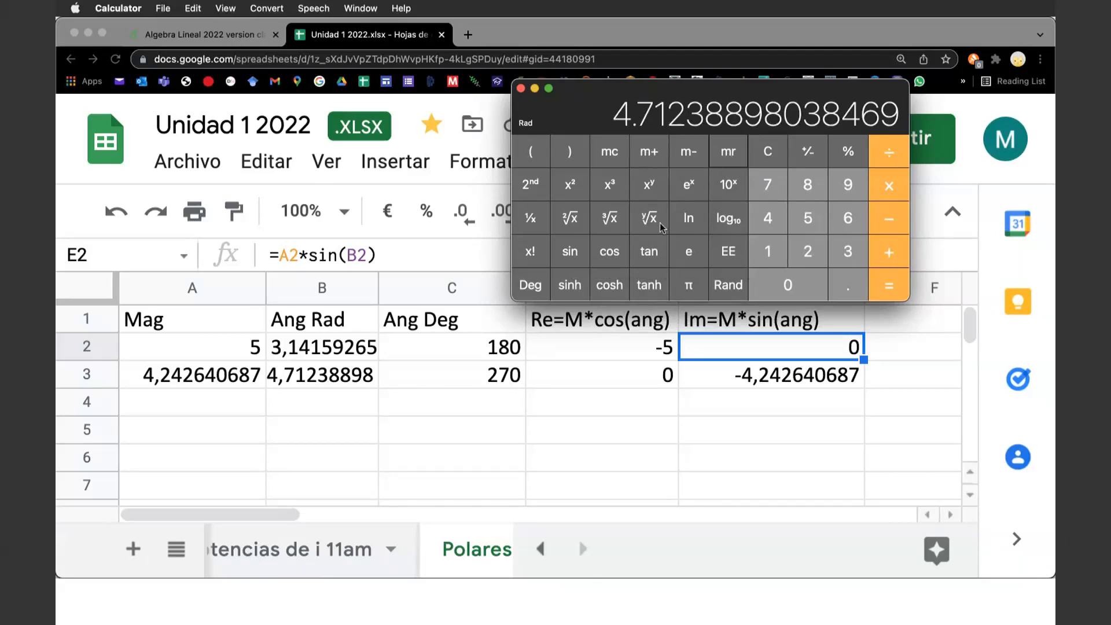
{"action": "left_click", "coordinate": [572, 253]}
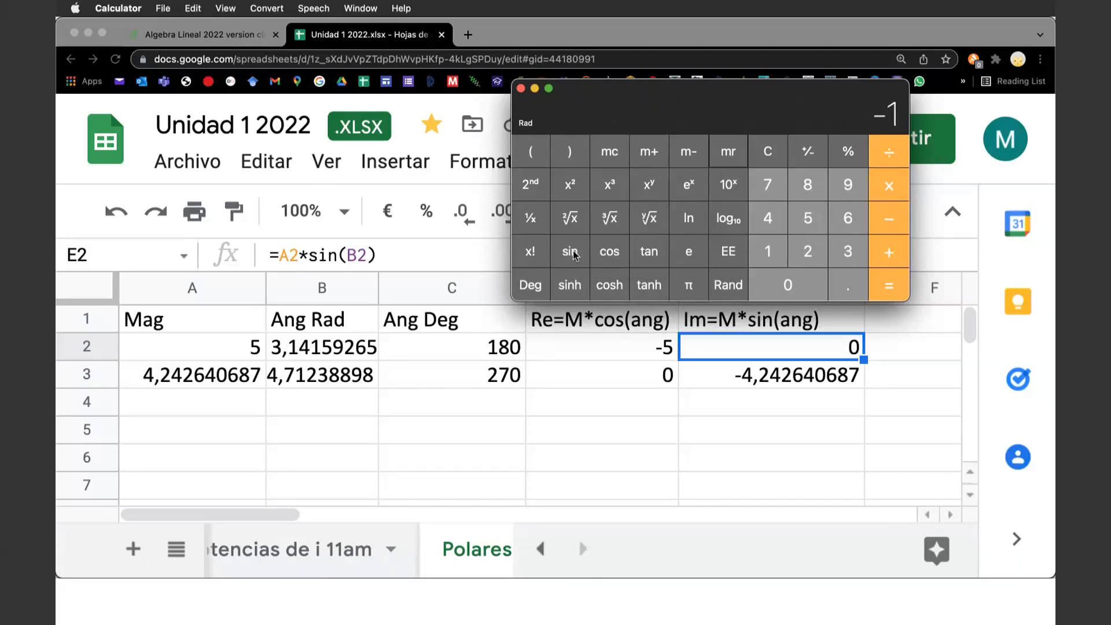
Return to the Overleaf notes and read the exercise list of complex numbers a and b with their operations.
{"action": "left_click", "coordinate": [230, 33]}
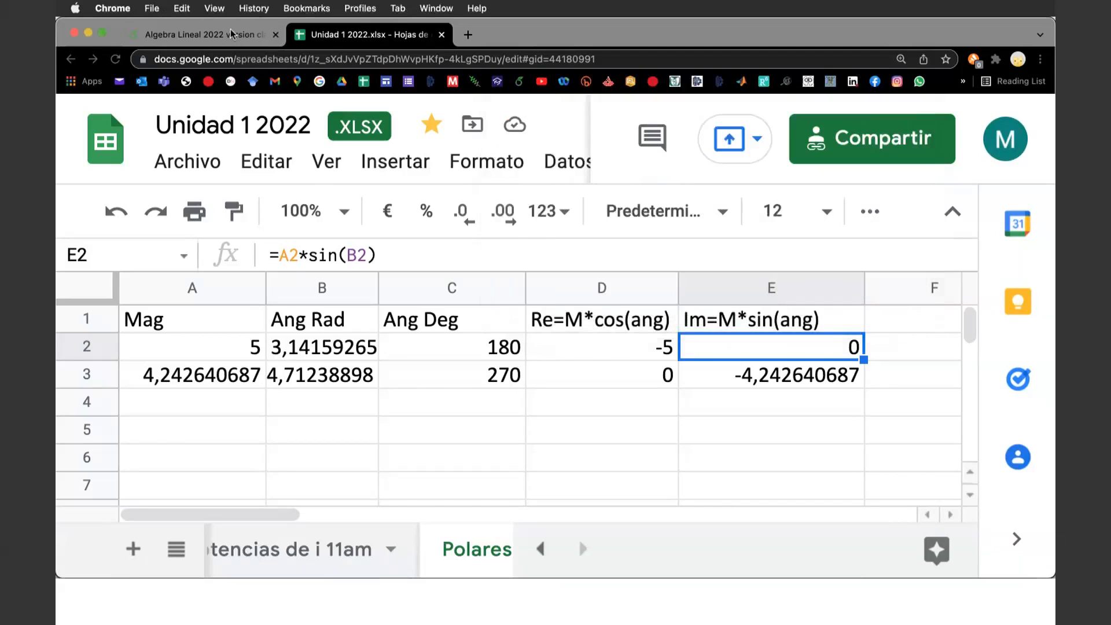
{"action": "left_click", "coordinate": [230, 34]}
{"action": "scroll", "coordinate": [635, 367], "scroll_direction": "down", "scroll_amount": 5}
{"action": "scroll", "coordinate": [635, 367], "scroll_direction": "down", "scroll_amount": 10}
{"action": "scroll", "coordinate": [635, 362], "scroll_direction": "down", "scroll_amount": 8}
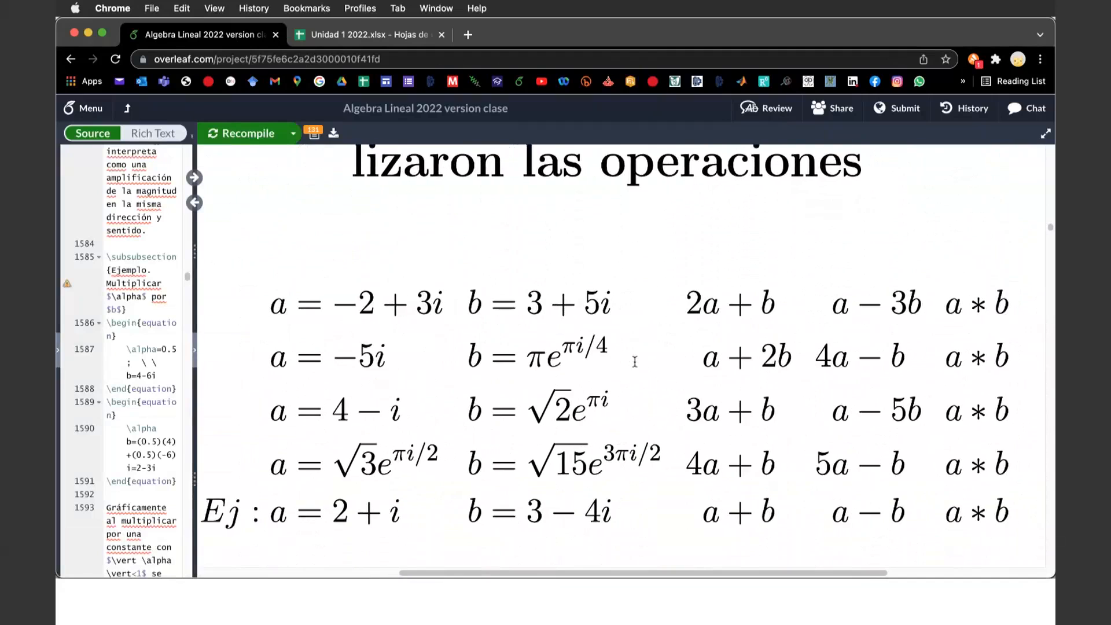
{"action": "scroll", "coordinate": [635, 362], "scroll_direction": "down", "scroll_amount": 1}
{"action": "scroll", "coordinate": [634, 361], "scroll_direction": "down", "scroll_amount": 2}
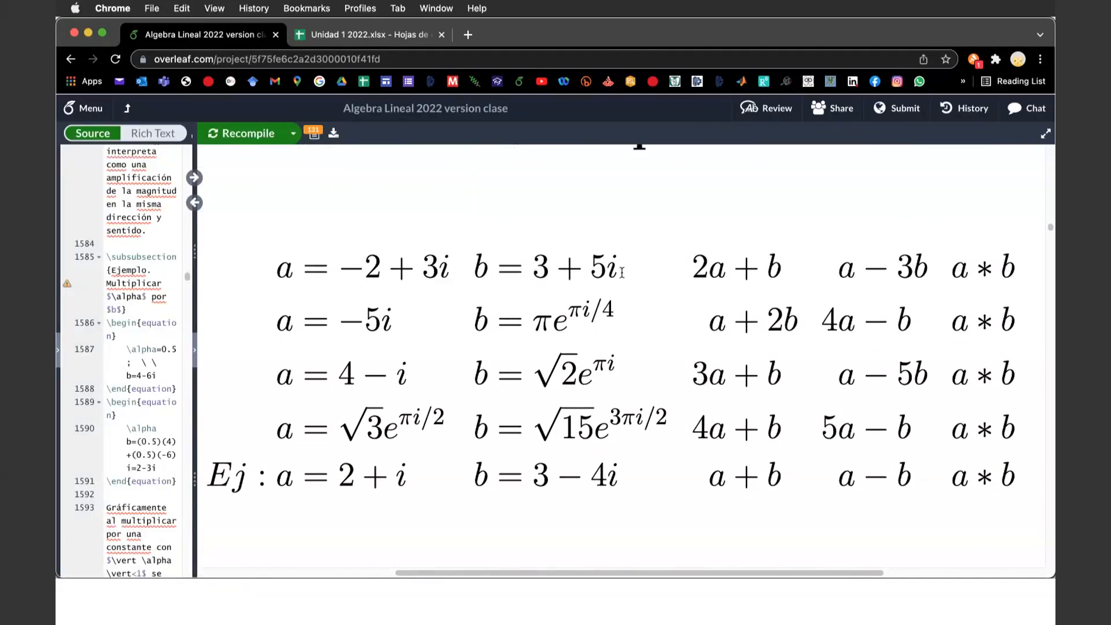
In the spreadsheet, enter the real part 3 in D4 and the imaginary part 5 in E4.
{"action": "left_click", "coordinate": [376, 36]}
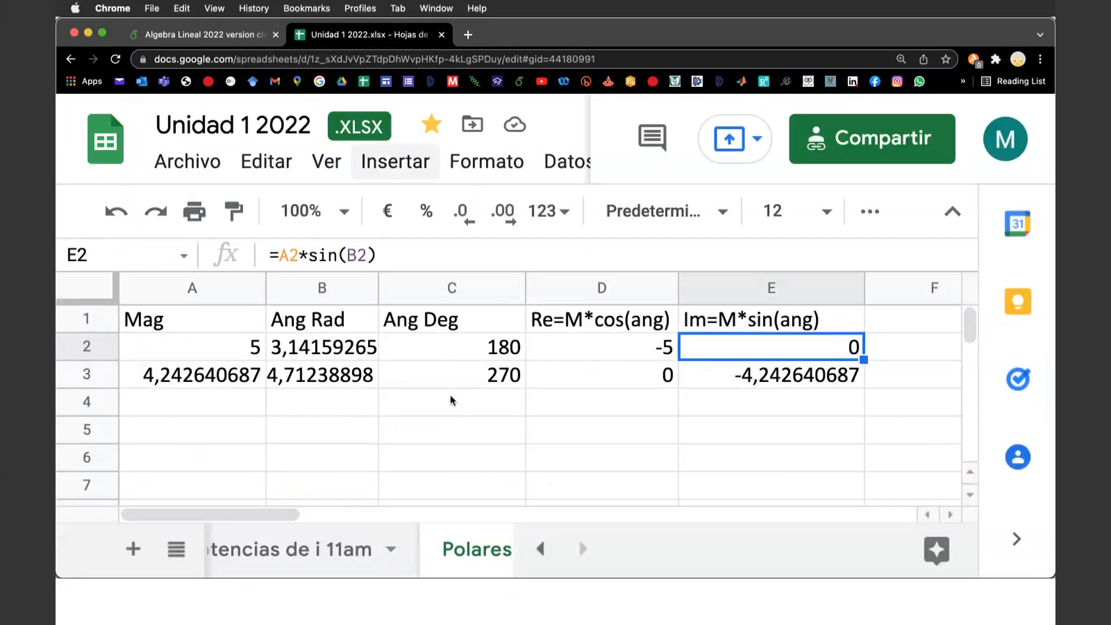
{"action": "left_click", "coordinate": [624, 407]}
{"action": "type", "text": "3"}
{"action": "key", "text": "Tab"}
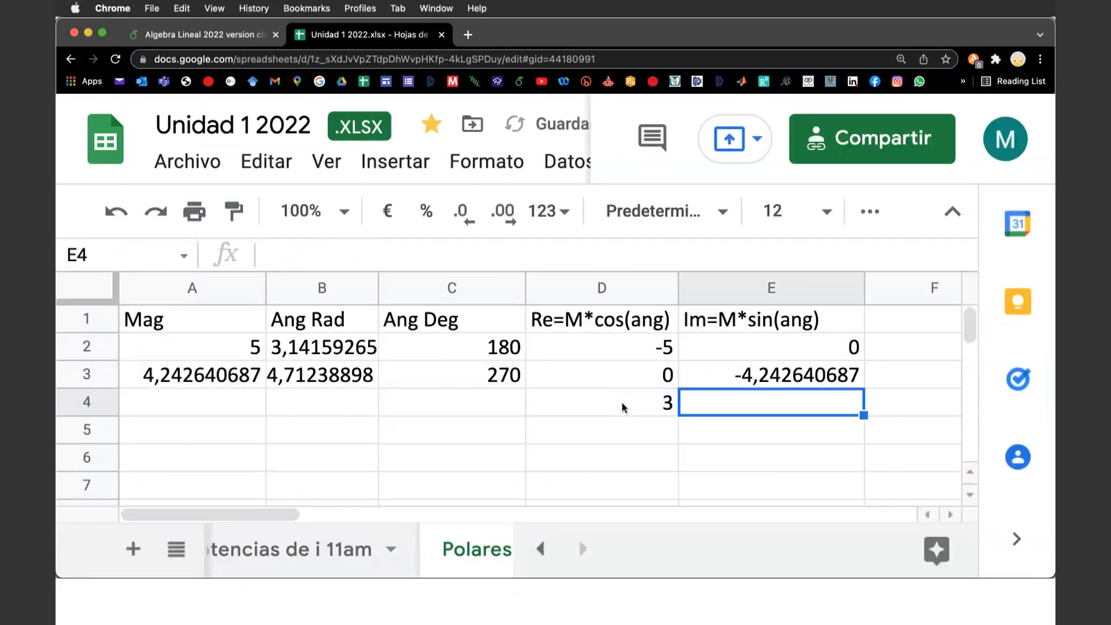
{"action": "type", "text": "5"}
{"action": "key", "text": "Return"}
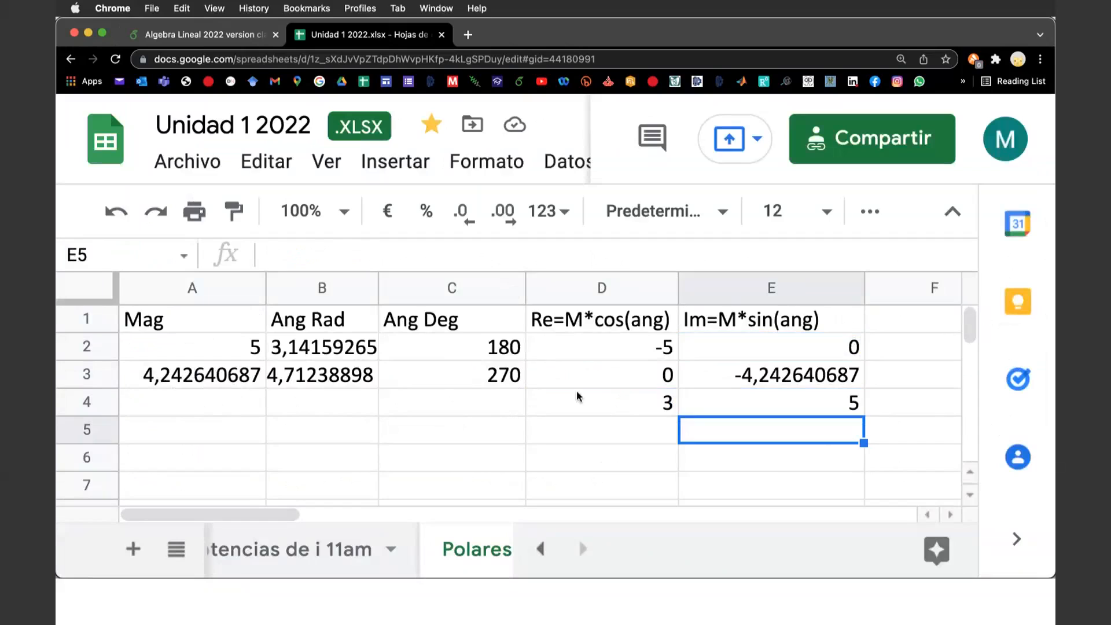
Compute the magnitude of 3+5i in A4 with the formula =sqrt(D4^2+E4^2).
{"action": "left_click", "coordinate": [594, 401]}
{"action": "left_click", "coordinate": [223, 408]}
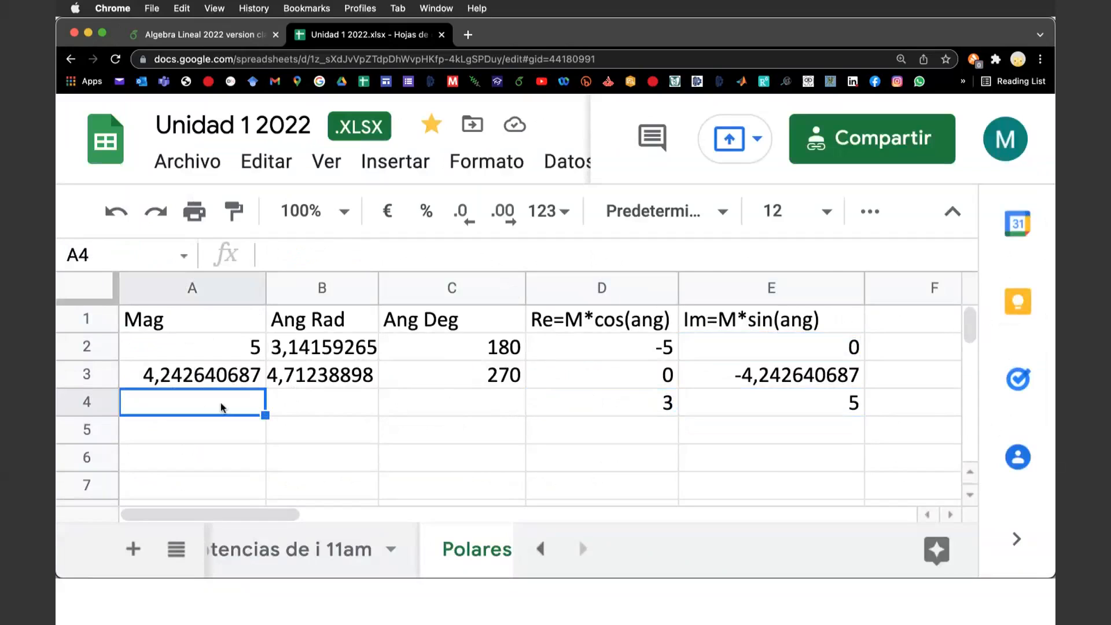
{"action": "type", "text": "="}
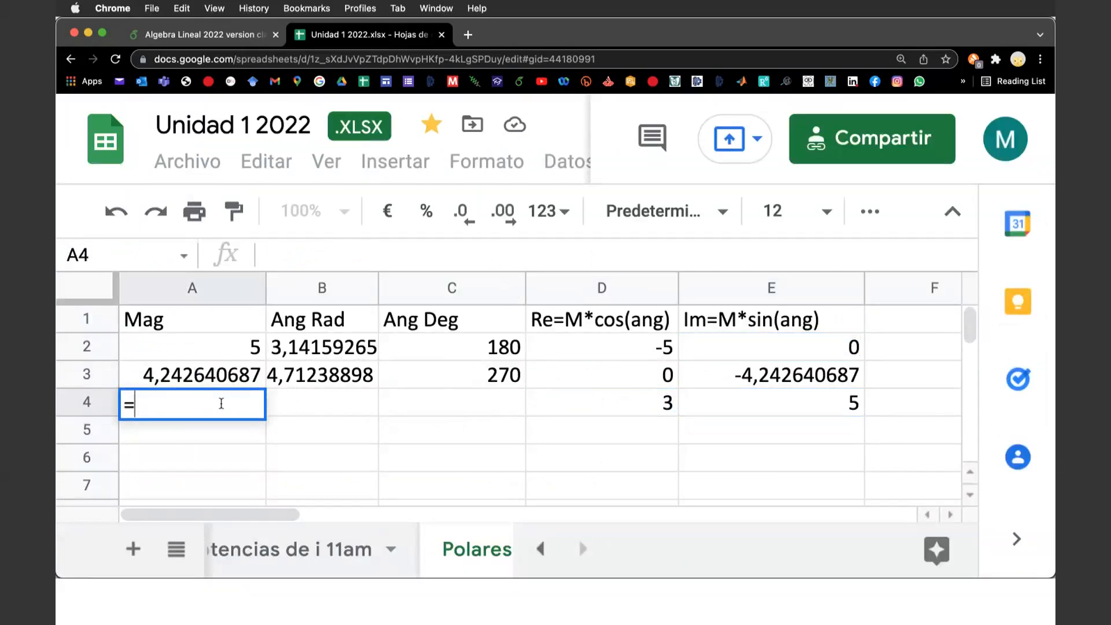
{"action": "type", "text": "sqrt("}
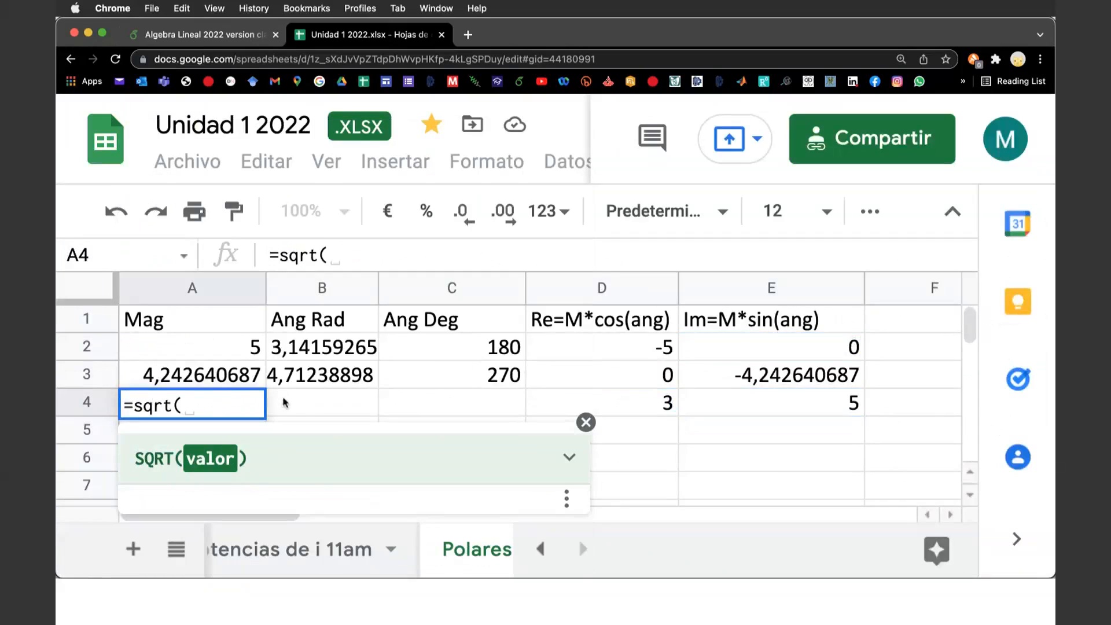
{"action": "left_click", "coordinate": [603, 402]}
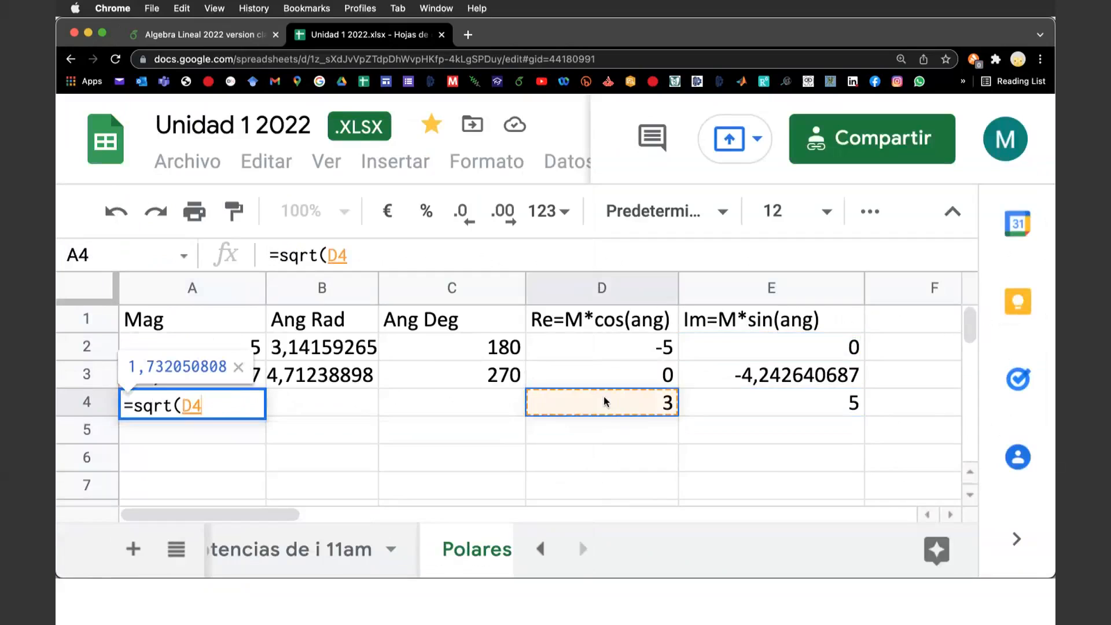
{"action": "type", "text": "^2"}
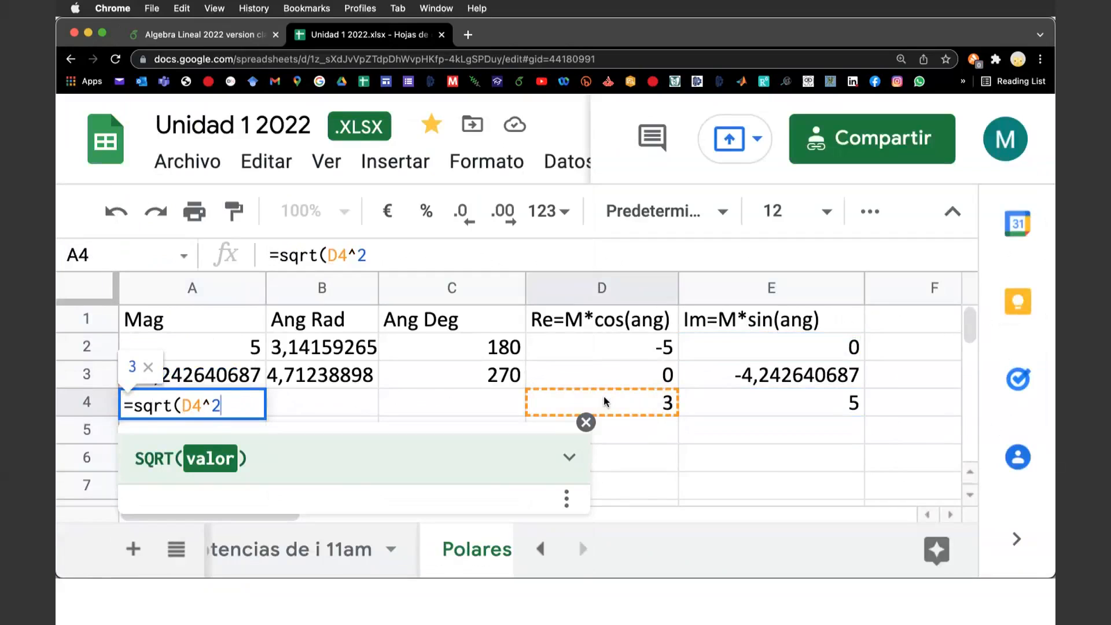
{"action": "type", "text": "+"}
{"action": "left_click", "coordinate": [814, 398]}
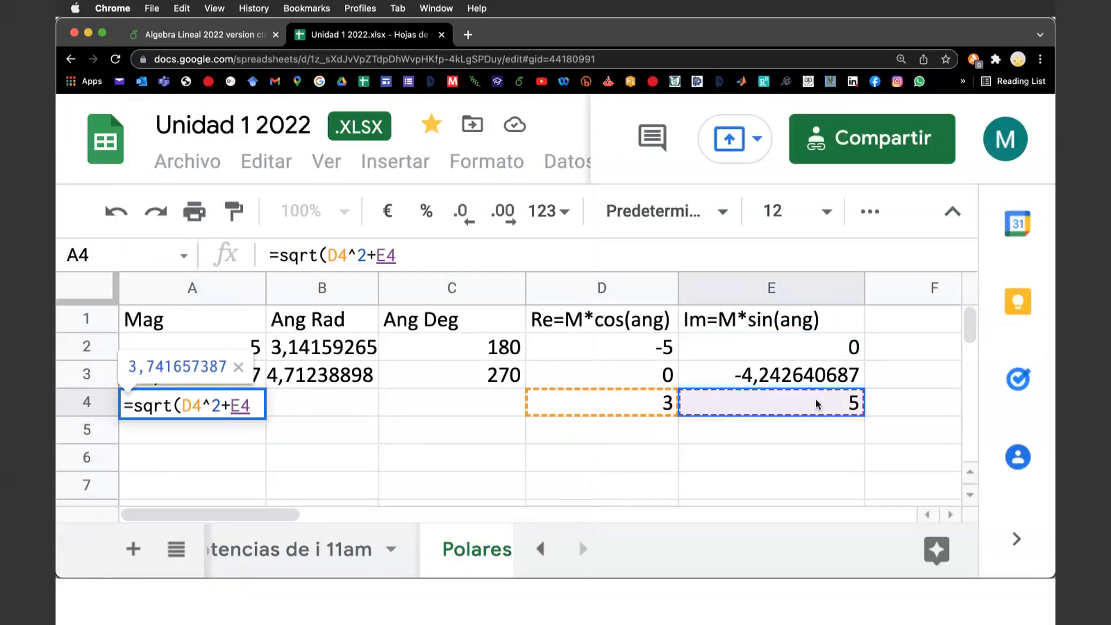
{"action": "type", "text": "^2)"}
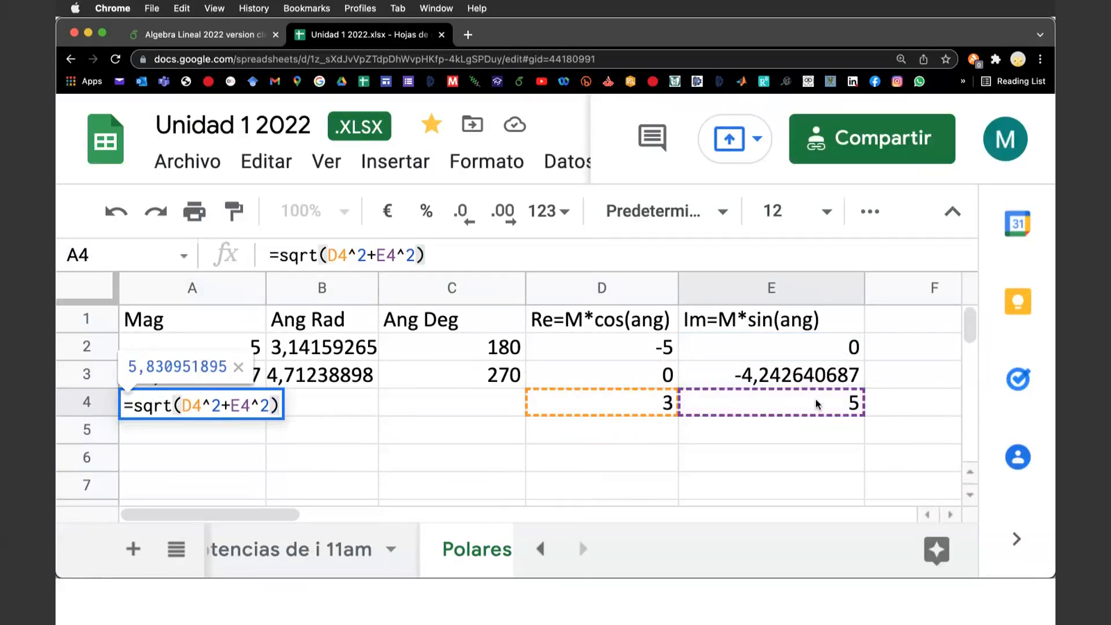
{"action": "key", "text": "Return"}
{"action": "left_click", "coordinate": [191, 405]}
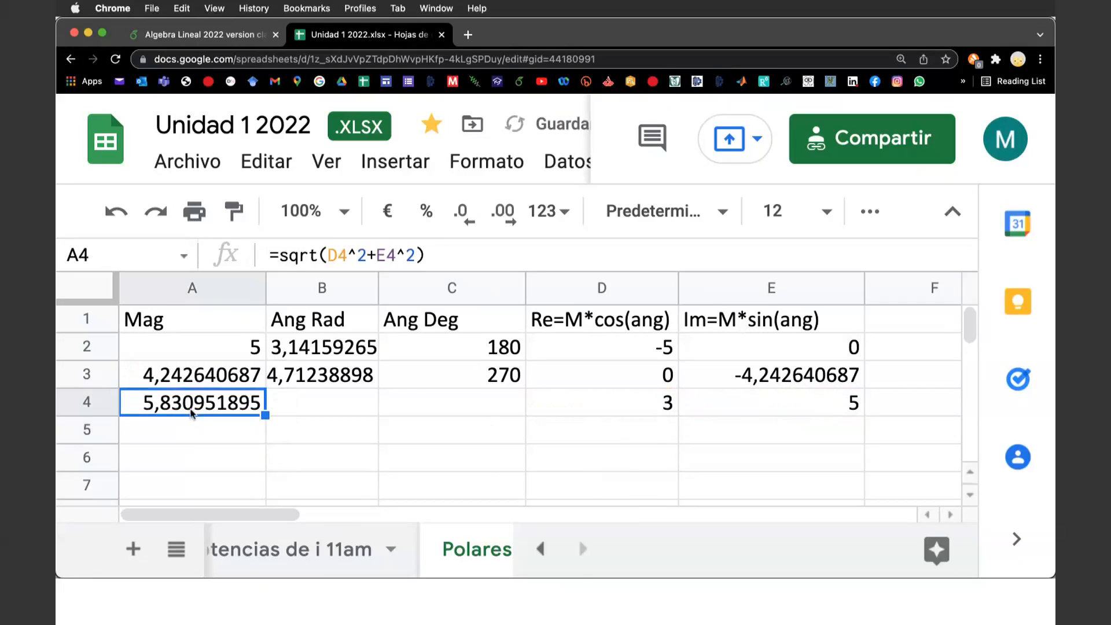
Widen the Ang Rad and Ang Deg columns, then check the real and imaginary parts in row 4.
{"action": "left_click", "coordinate": [333, 405]}
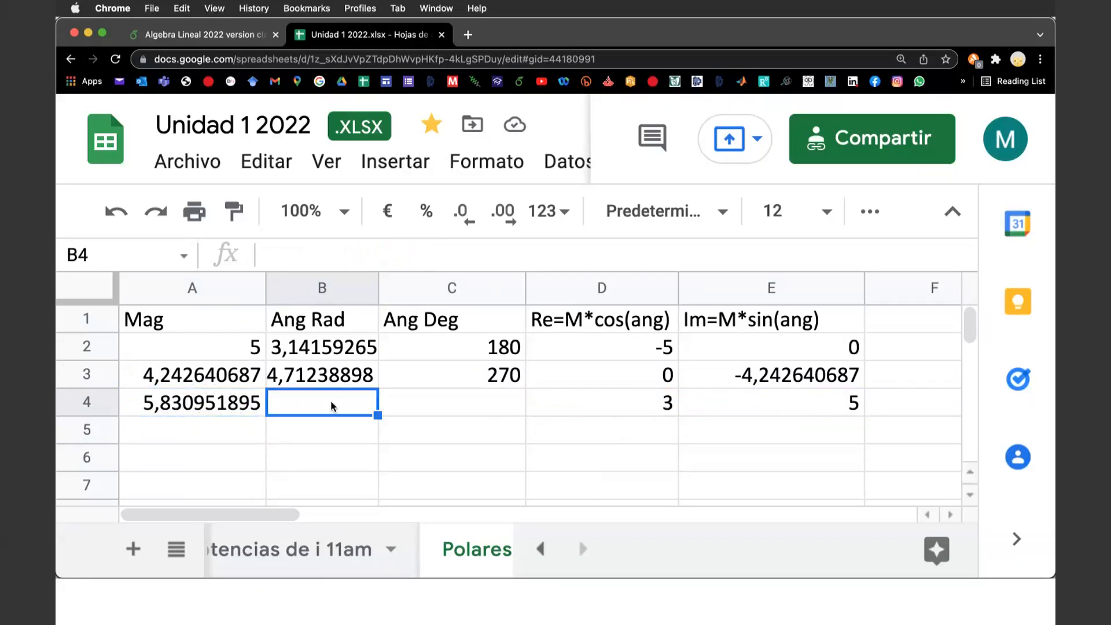
{"action": "left_click_drag", "start_coordinate": [376, 292], "coordinate": [435, 291]}
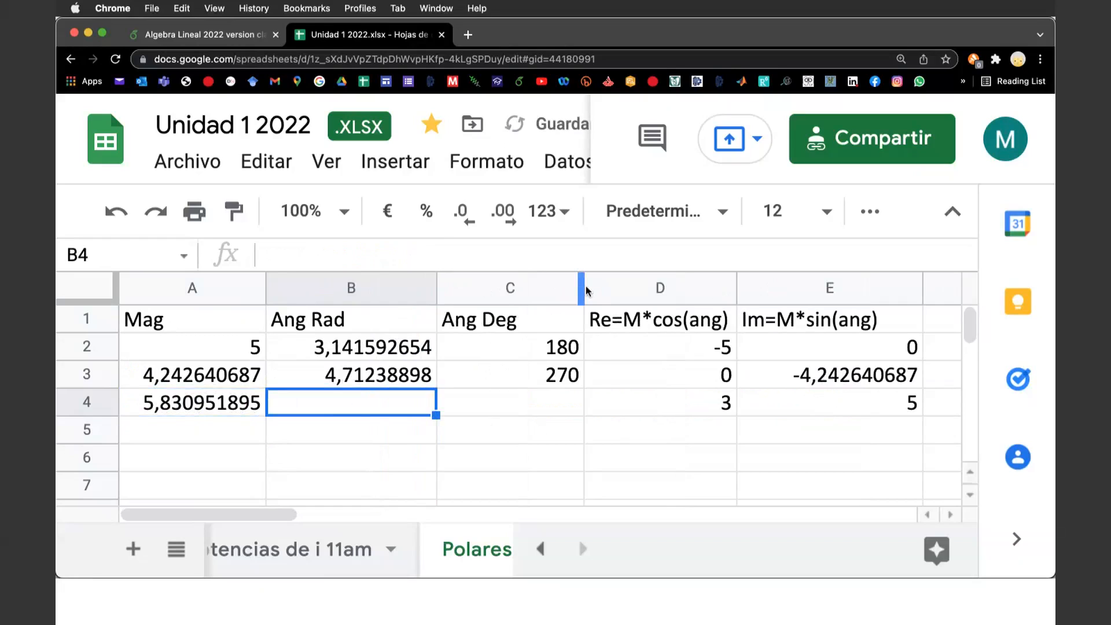
{"action": "left_click_drag", "start_coordinate": [592, 289], "coordinate": [621, 289]}
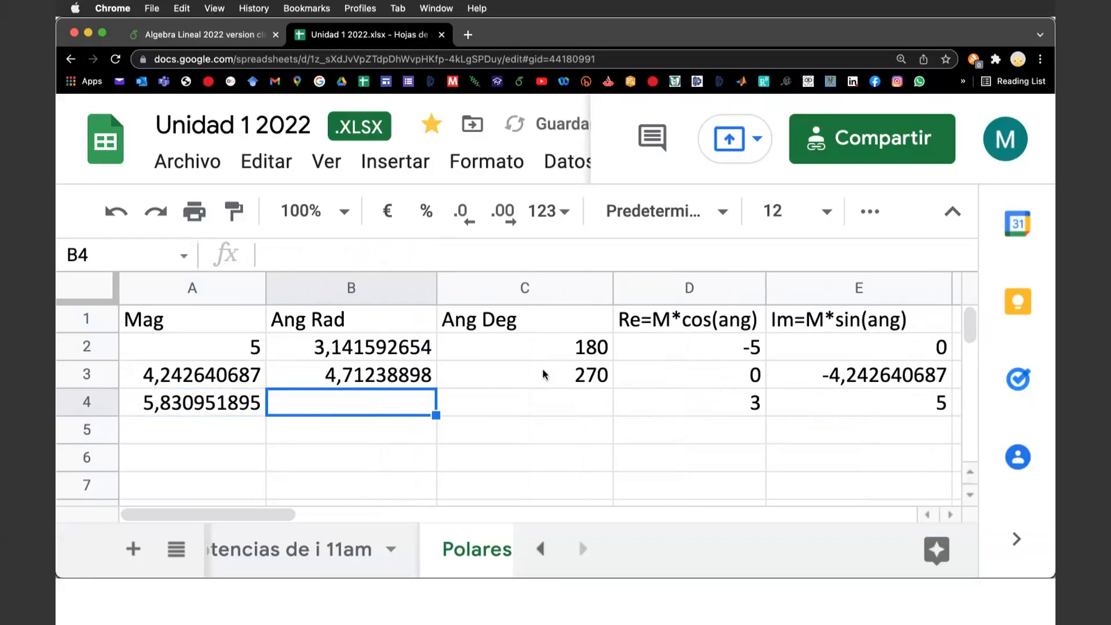
{"action": "left_click", "coordinate": [730, 398]}
{"action": "left_click", "coordinate": [844, 394]}
{"action": "left_click", "coordinate": [746, 405]}
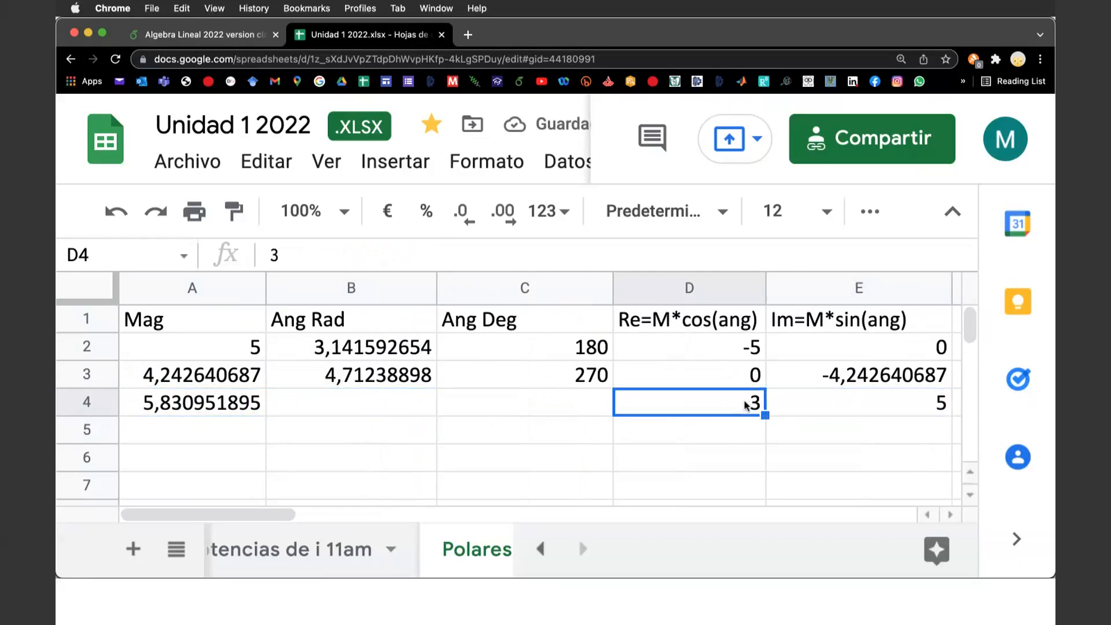
Switch to GeoGebra and start a new, empty construction.
{"action": "left_click", "coordinate": [430, 612]}
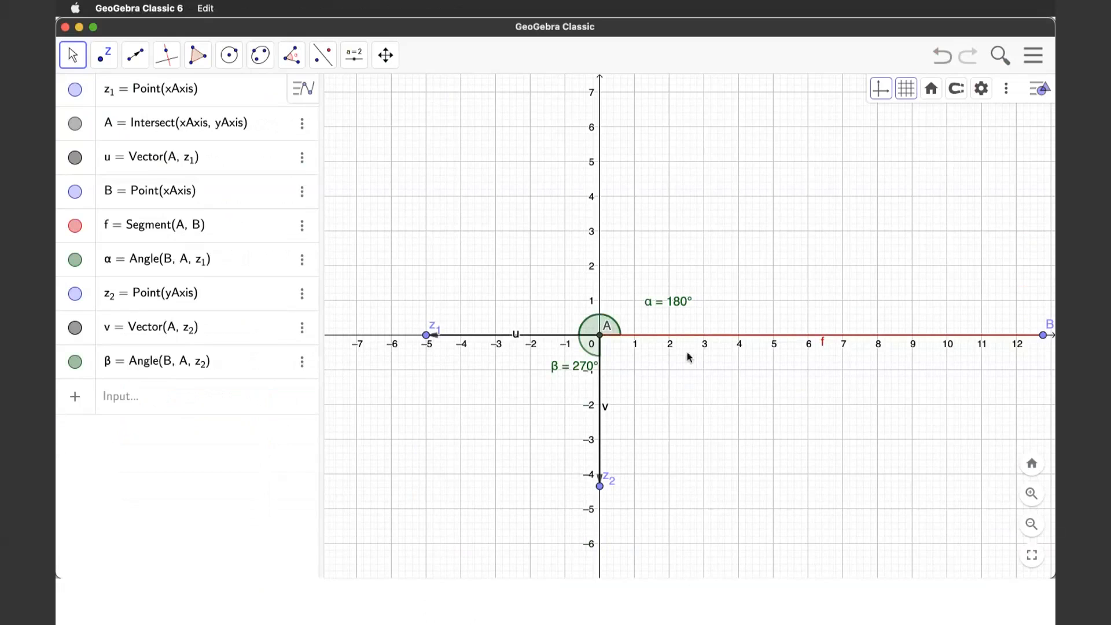
{"action": "left_click", "coordinate": [1034, 54]}
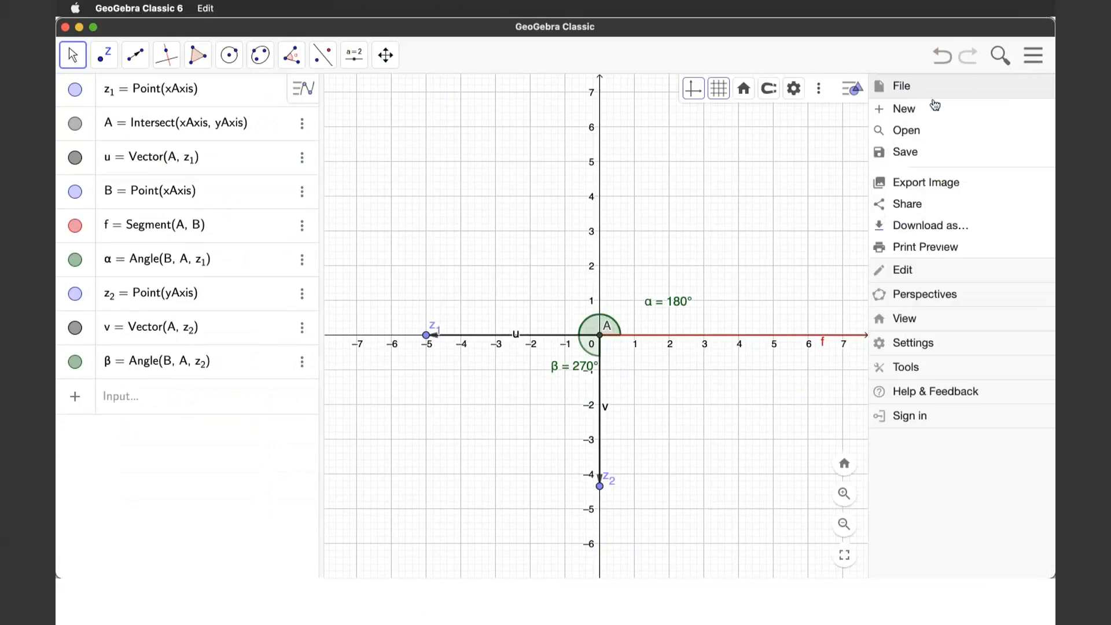
{"action": "left_click", "coordinate": [920, 110]}
{"action": "left_click", "coordinate": [613, 354]}
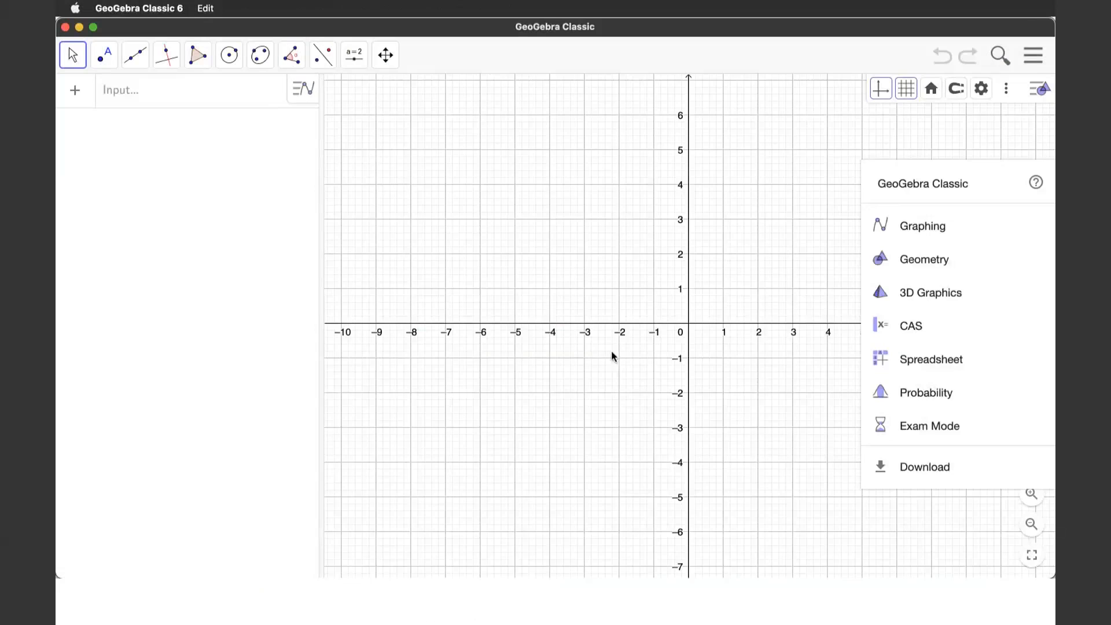
Plot the complex number 3 + 5i on the plane with the Complex Number tool.
{"action": "left_click_drag", "start_coordinate": [550, 236], "coordinate": [389, 233]}
{"action": "left_click", "coordinate": [104, 55]}
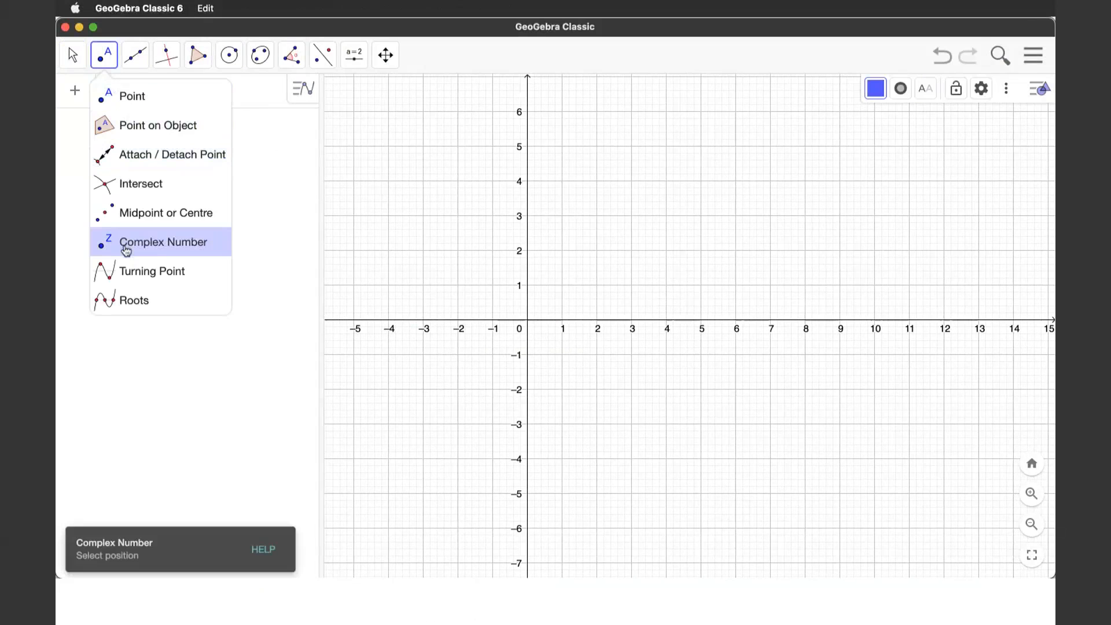
{"action": "left_click", "coordinate": [126, 250]}
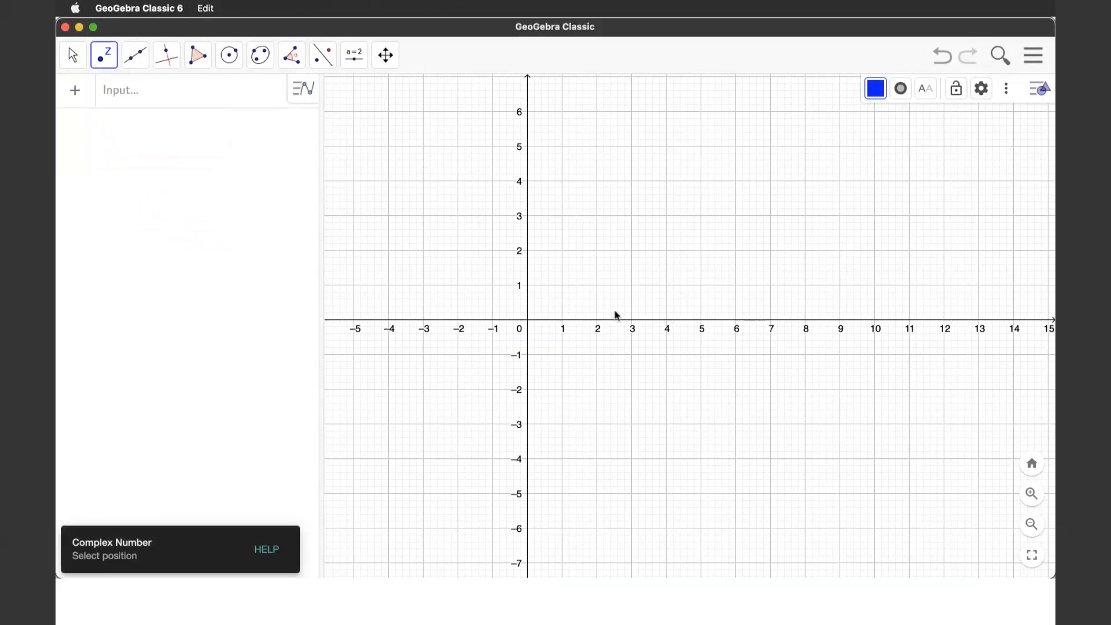
{"action": "left_click", "coordinate": [633, 146]}
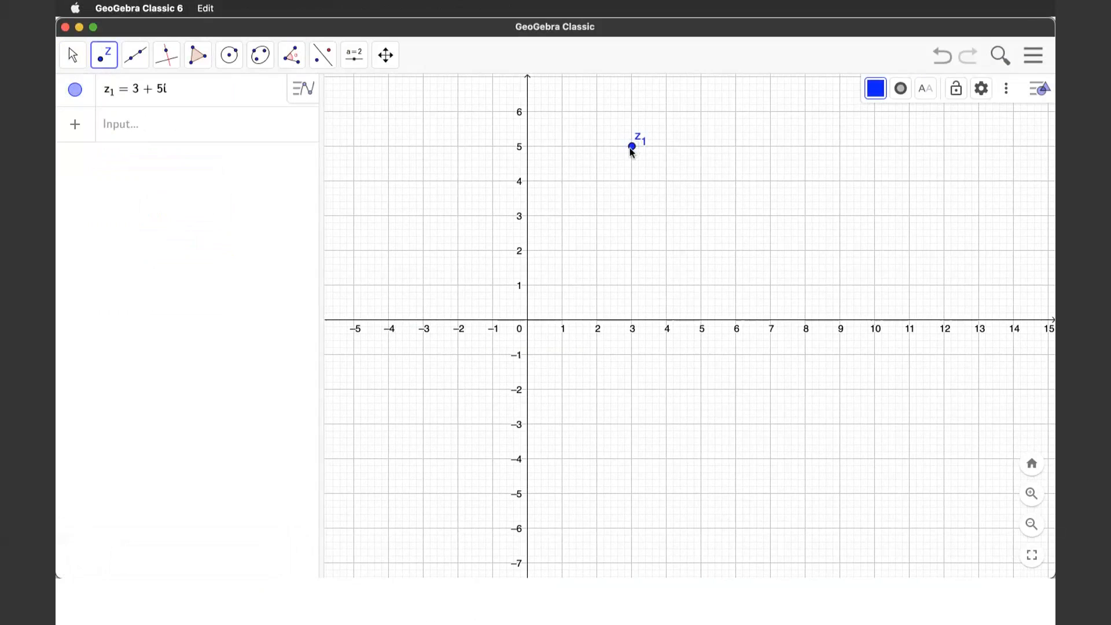
Draw a vector from the origin to the complex number 3 + 5i.
{"action": "left_click", "coordinate": [136, 55]}
{"action": "left_click", "coordinate": [144, 241]}
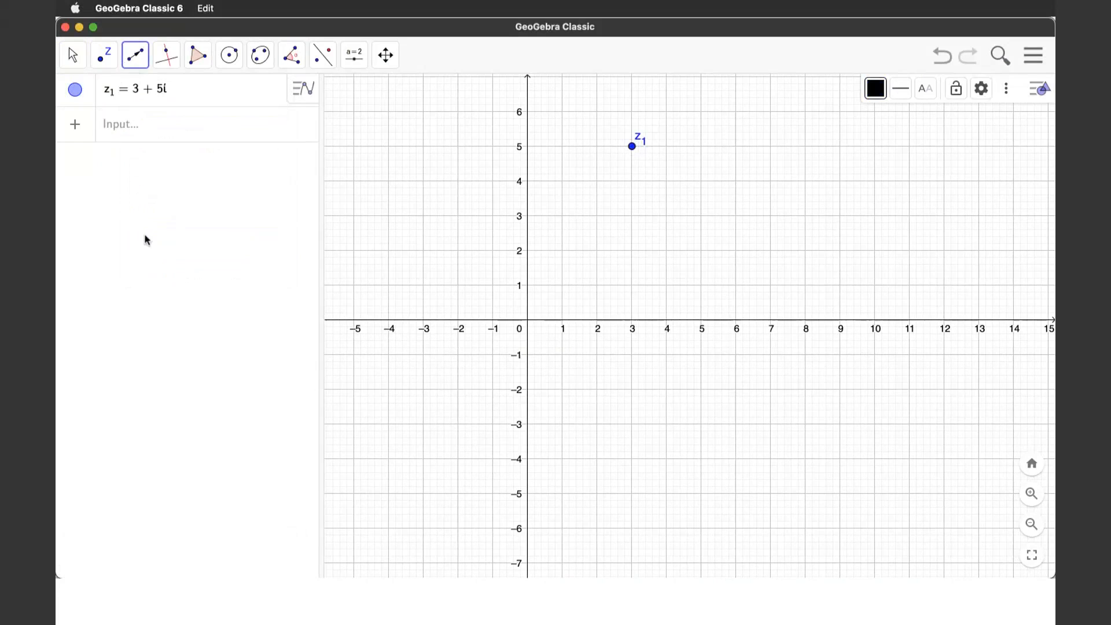
{"action": "left_click", "coordinate": [528, 319]}
{"action": "left_click", "coordinate": [632, 146]}
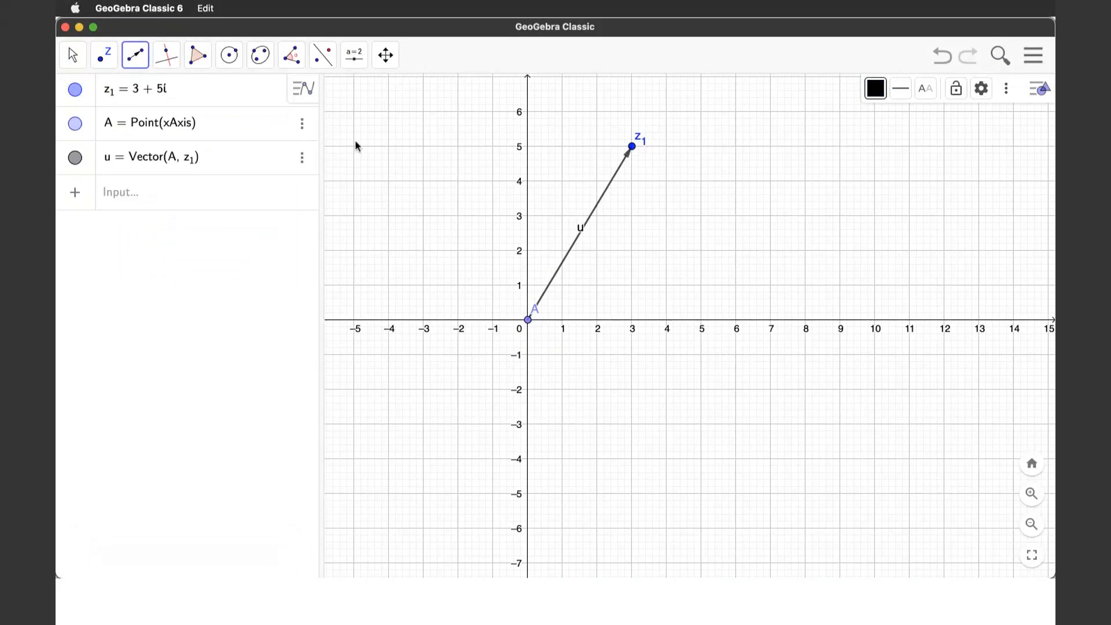
Draw a right triangle with the Polygon tool through the point 3 + 5i, the point 3 on the x-axis and the origin.
{"action": "left_click", "coordinate": [197, 55]}
{"action": "left_click", "coordinate": [216, 97]}
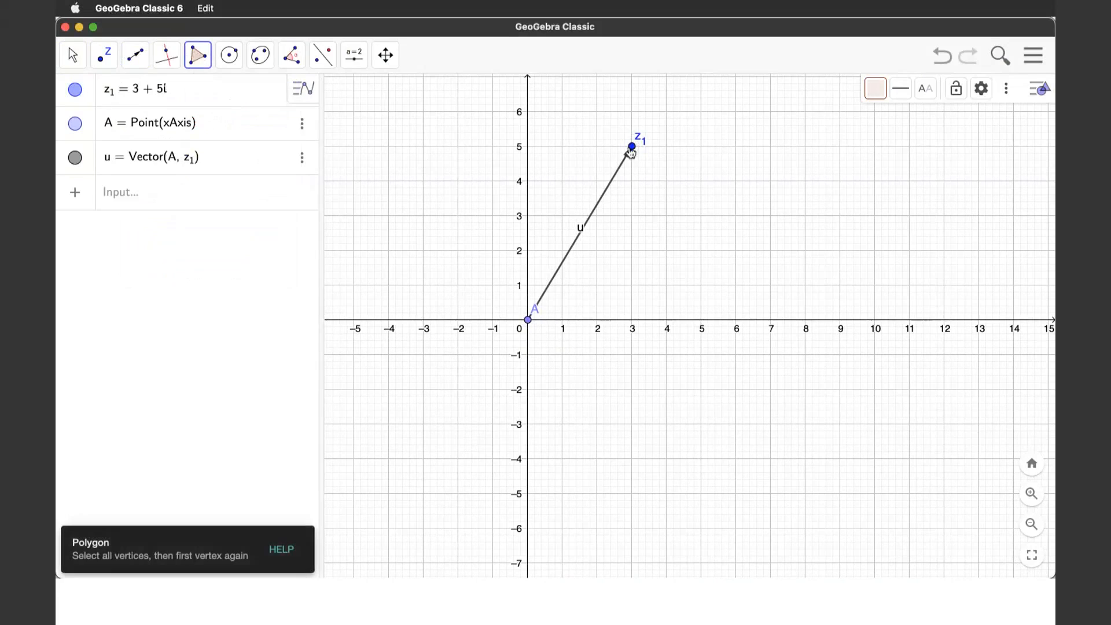
{"action": "left_click", "coordinate": [632, 146]}
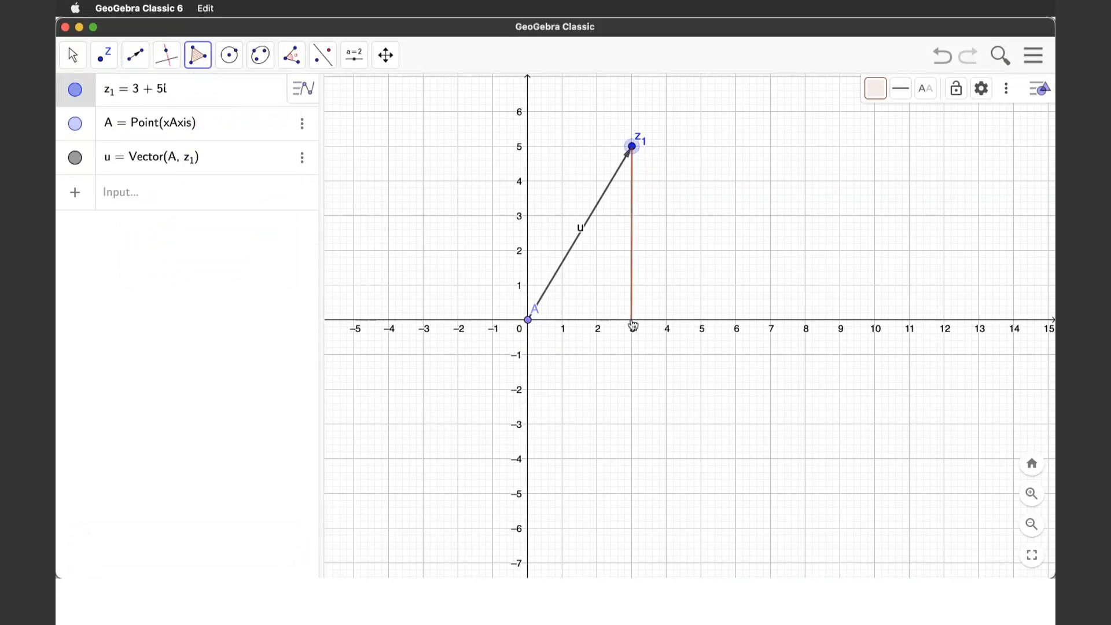
{"action": "left_click", "coordinate": [632, 320]}
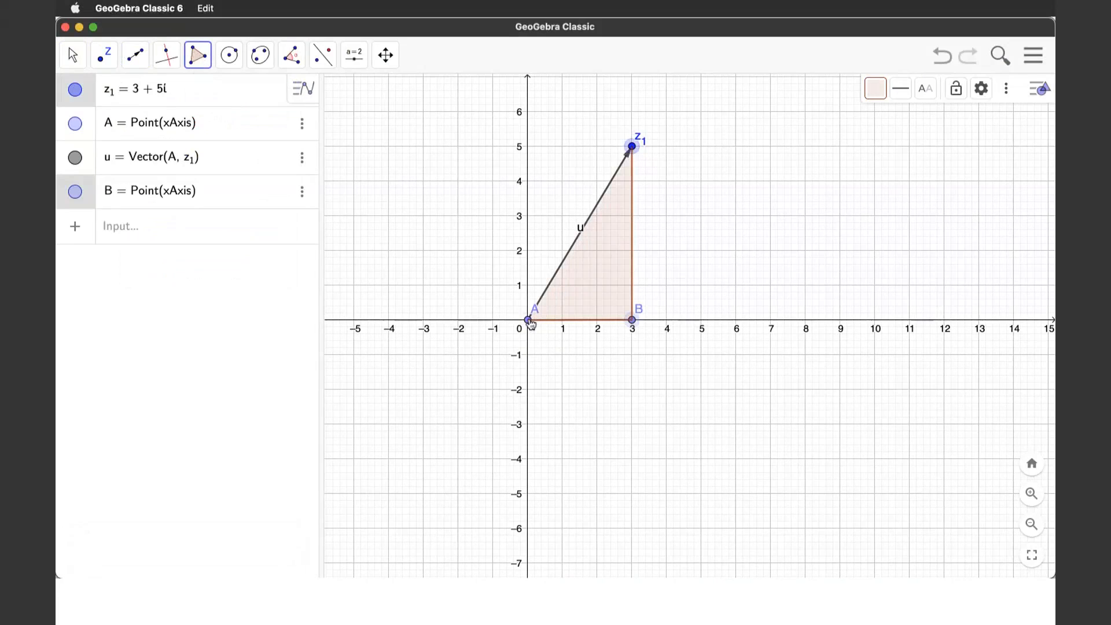
{"action": "left_click", "coordinate": [529, 320]}
{"action": "left_click", "coordinate": [633, 147]}
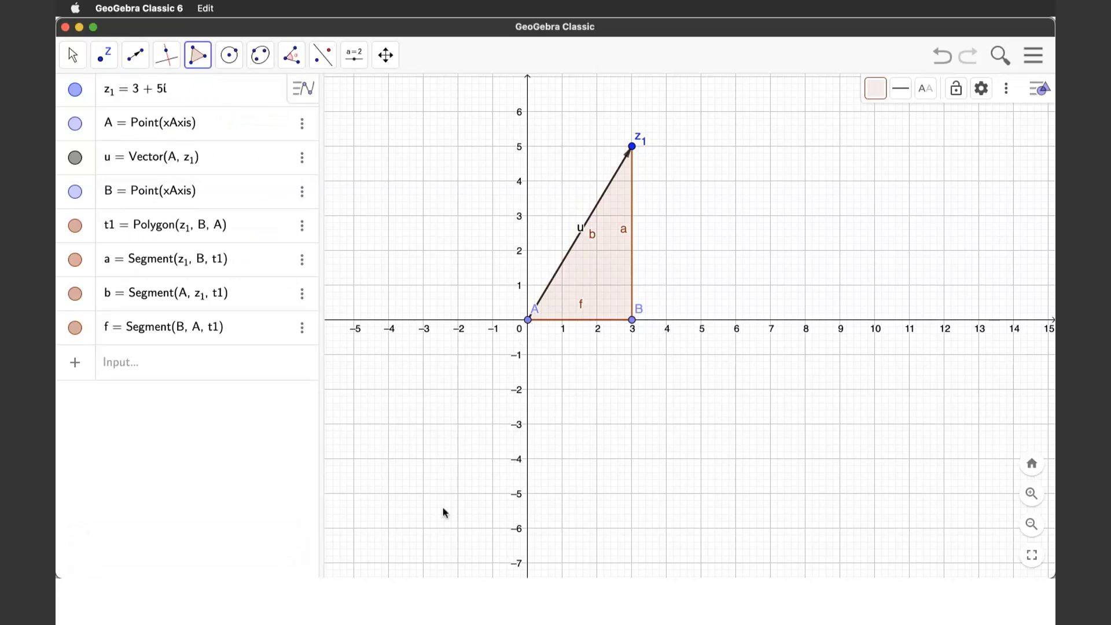
Return to the spreadsheet and write the angle formula =atan(E4/D4) in B4.
{"action": "left_click", "coordinate": [296, 604]}
{"action": "left_click", "coordinate": [388, 400]}
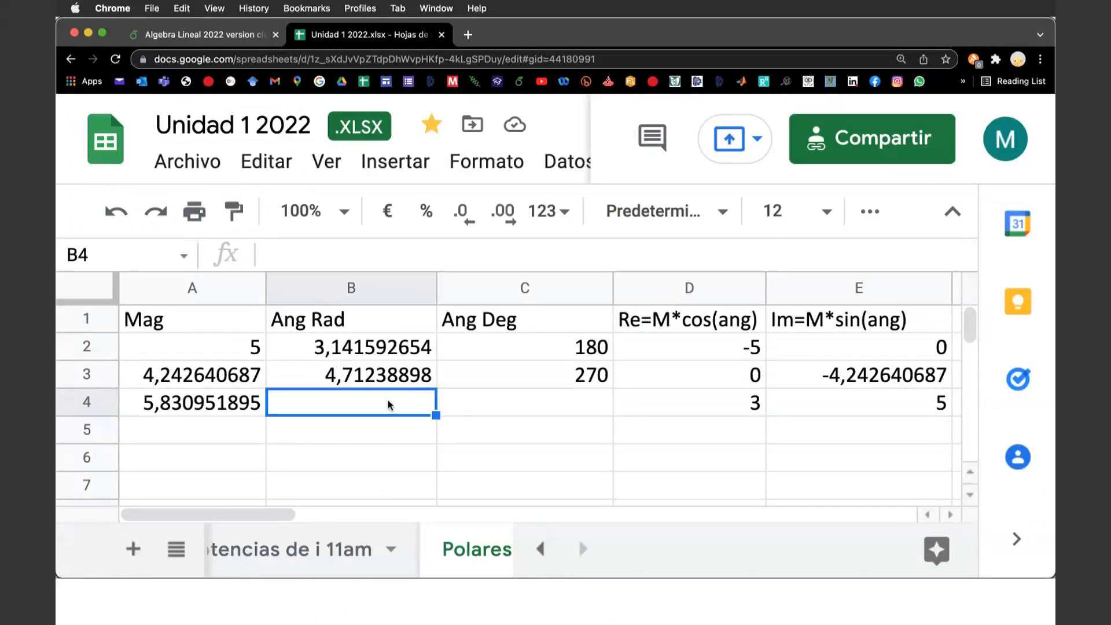
{"action": "type", "text": "="}
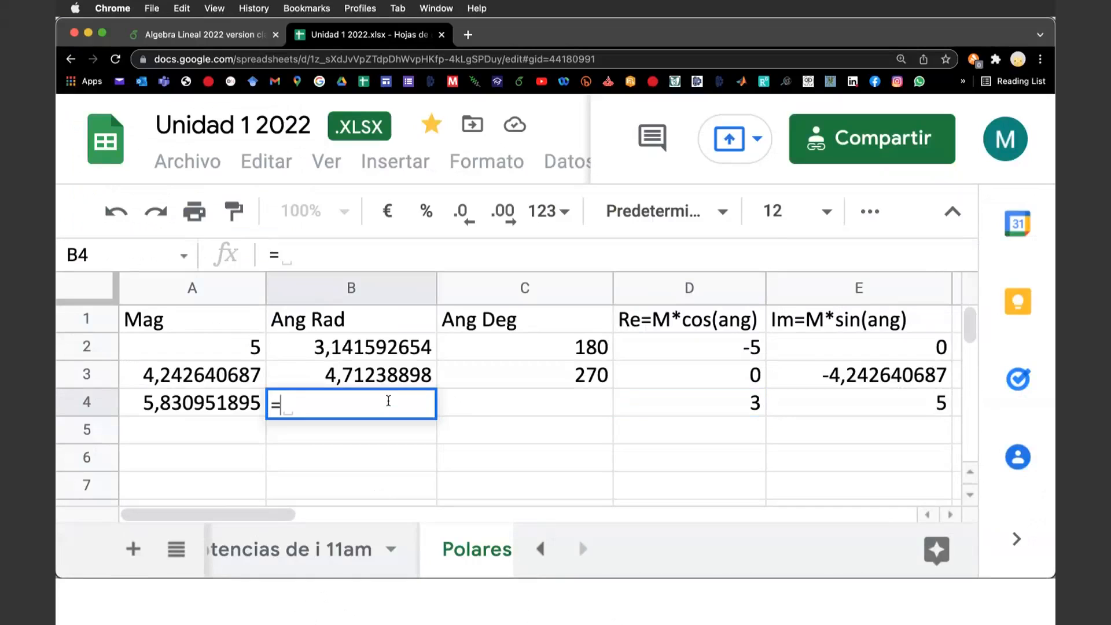
{"action": "type", "text": "atan"}
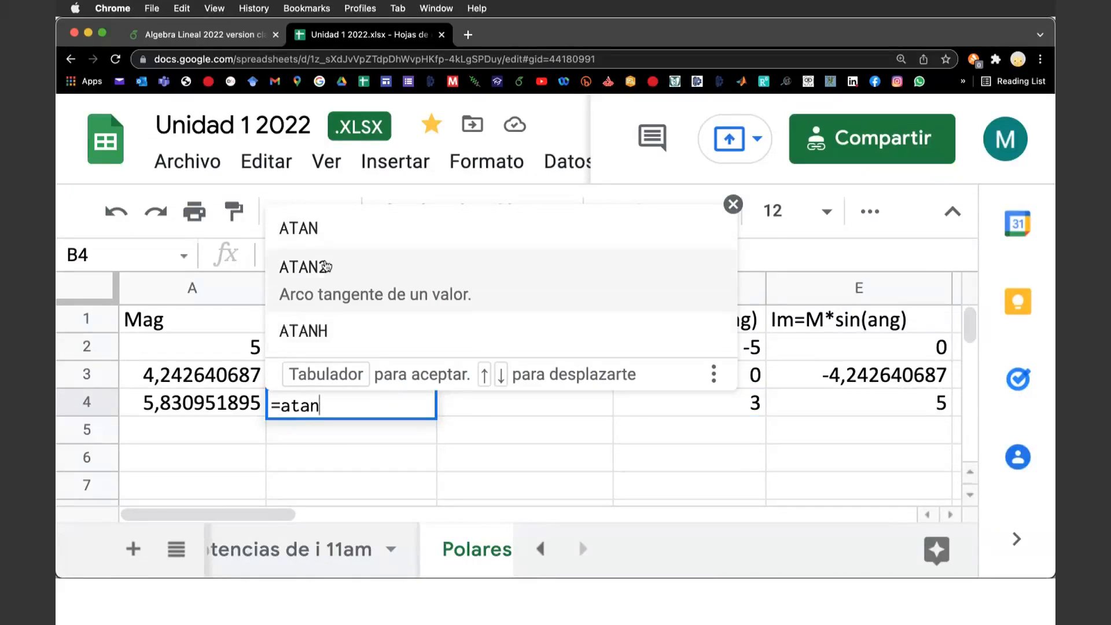
{"action": "type", "text": "("}
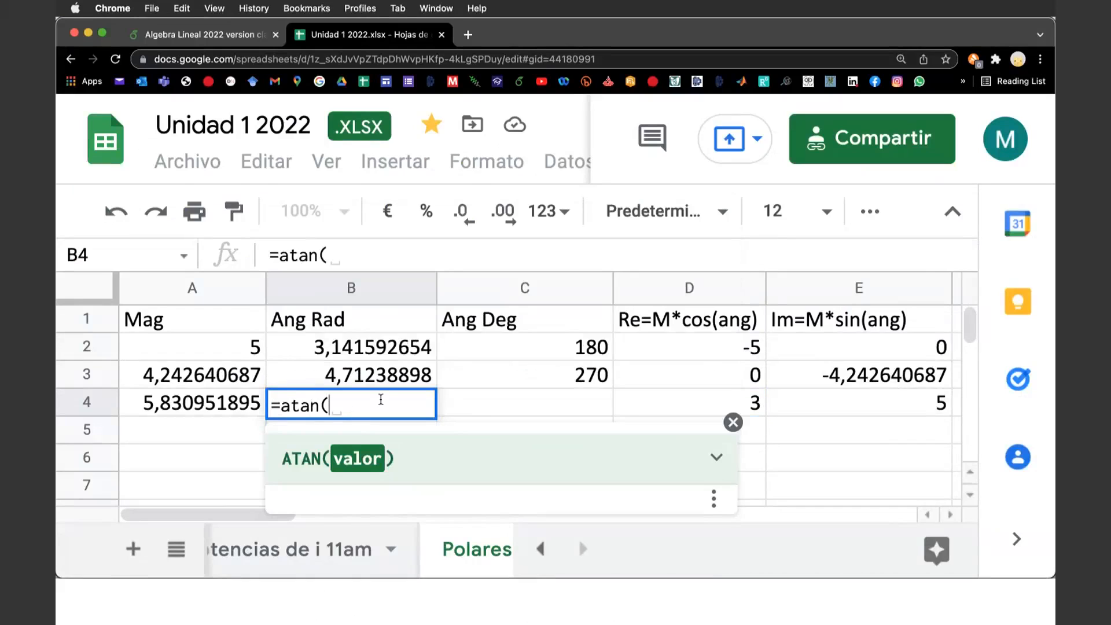
{"action": "left_click", "coordinate": [835, 411]}
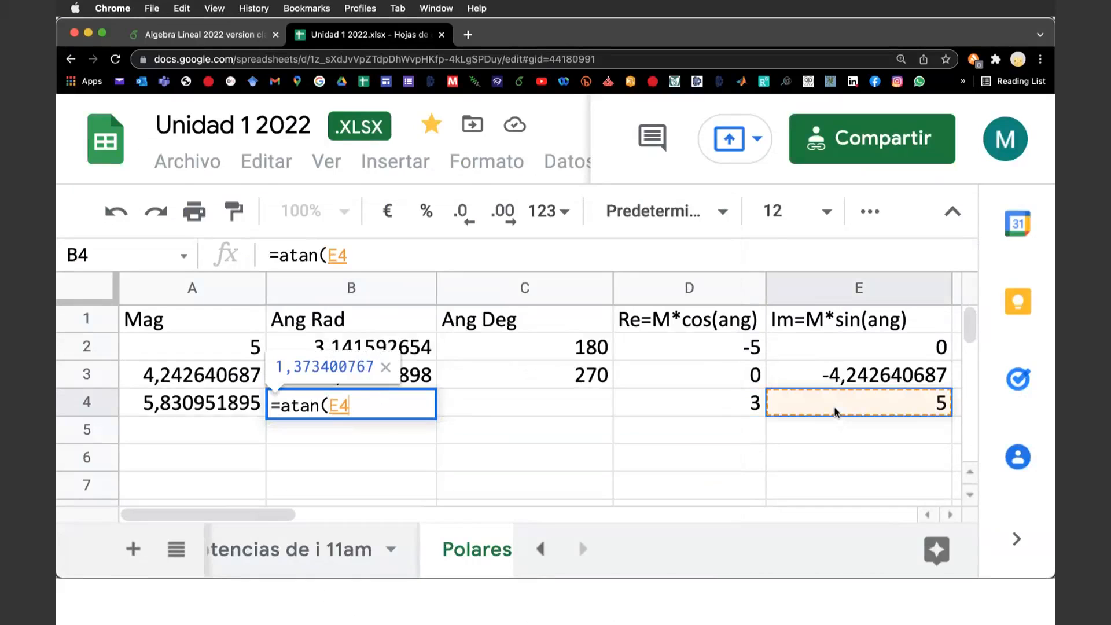
{"action": "type", "text": "/"}
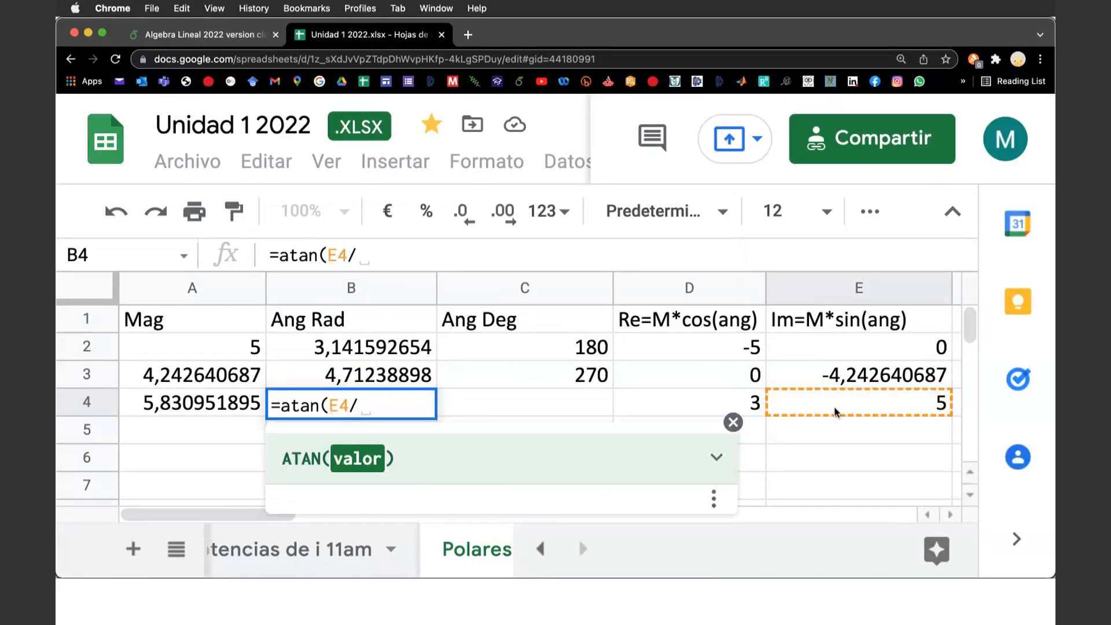
{"action": "left_click", "coordinate": [695, 399]}
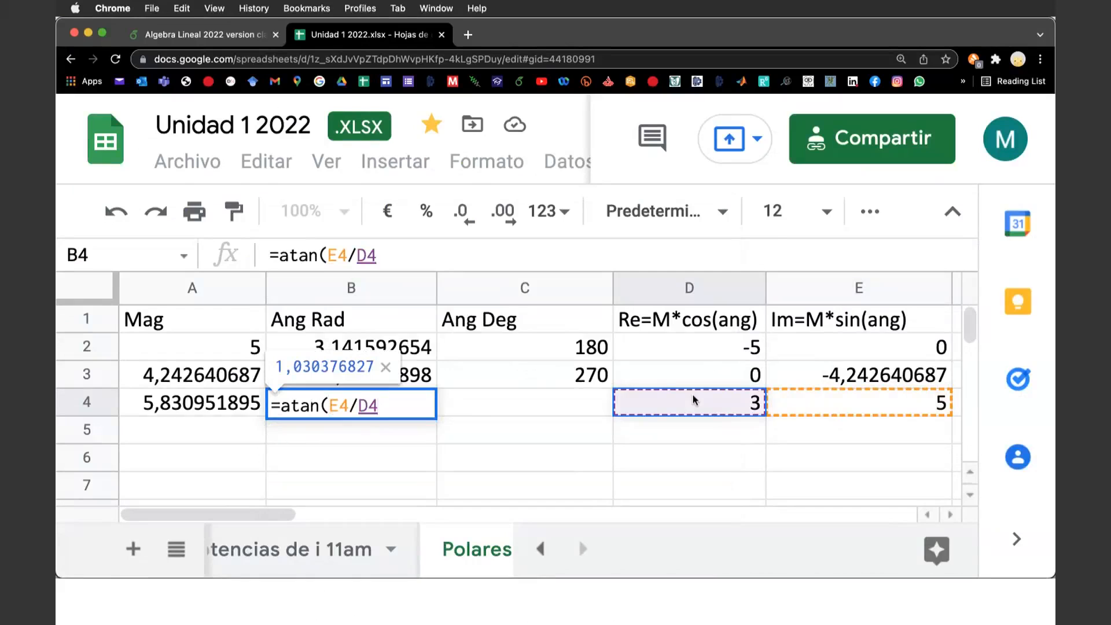
{"action": "type", "text": ")"}
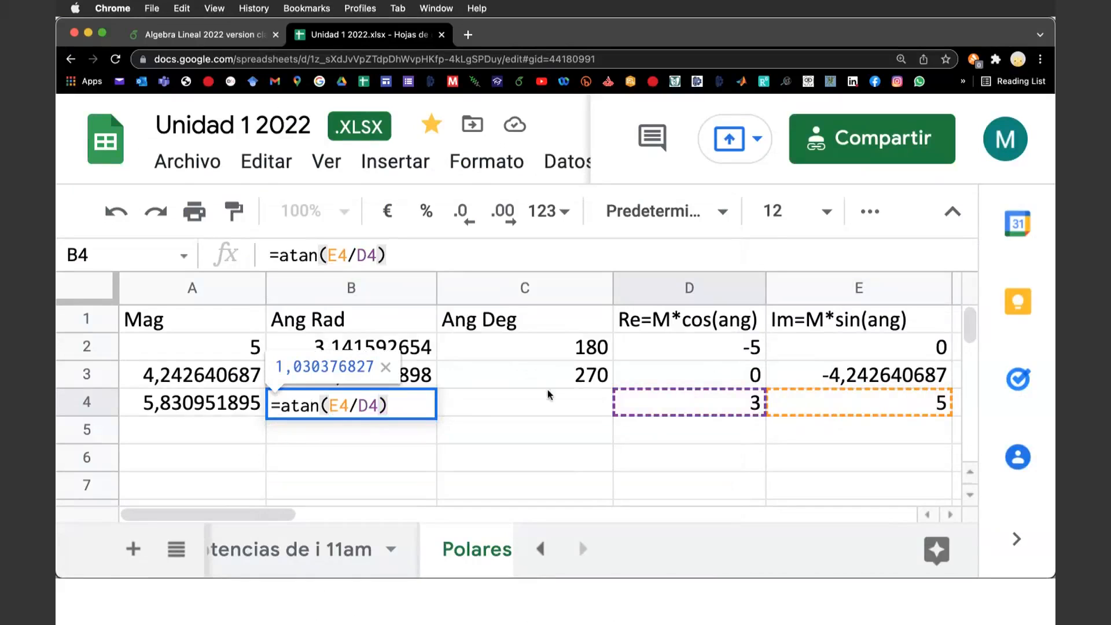
Wrap both references of the angle formula in B4 in absolute values, making it =atan(abs(E4)/abs(D4)).
{"action": "left_click", "coordinate": [329, 406]}
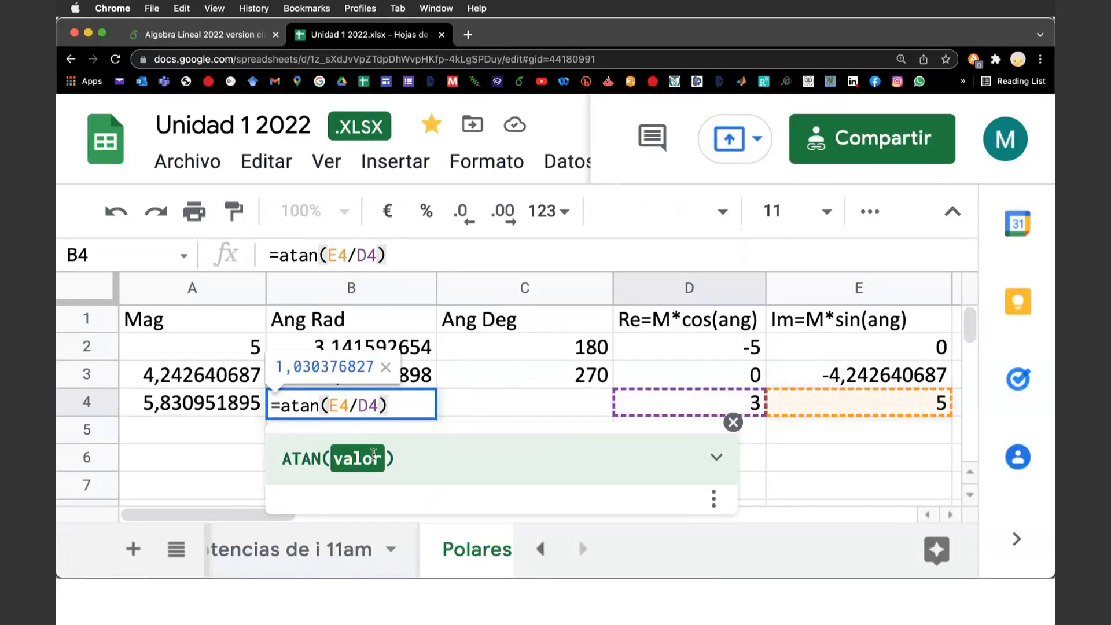
{"action": "type", "text": "abs("}
{"action": "left_click", "coordinate": [385, 404]}
{"action": "type", "text": ")"}
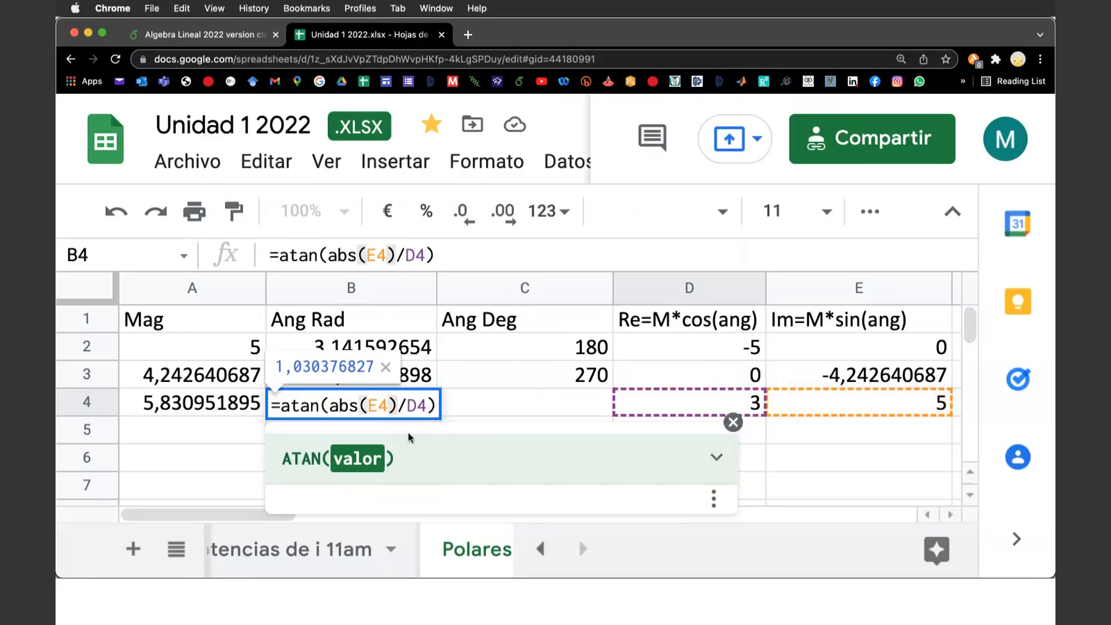
{"action": "key", "text": "Right"}
{"action": "type", "text": "abs"}
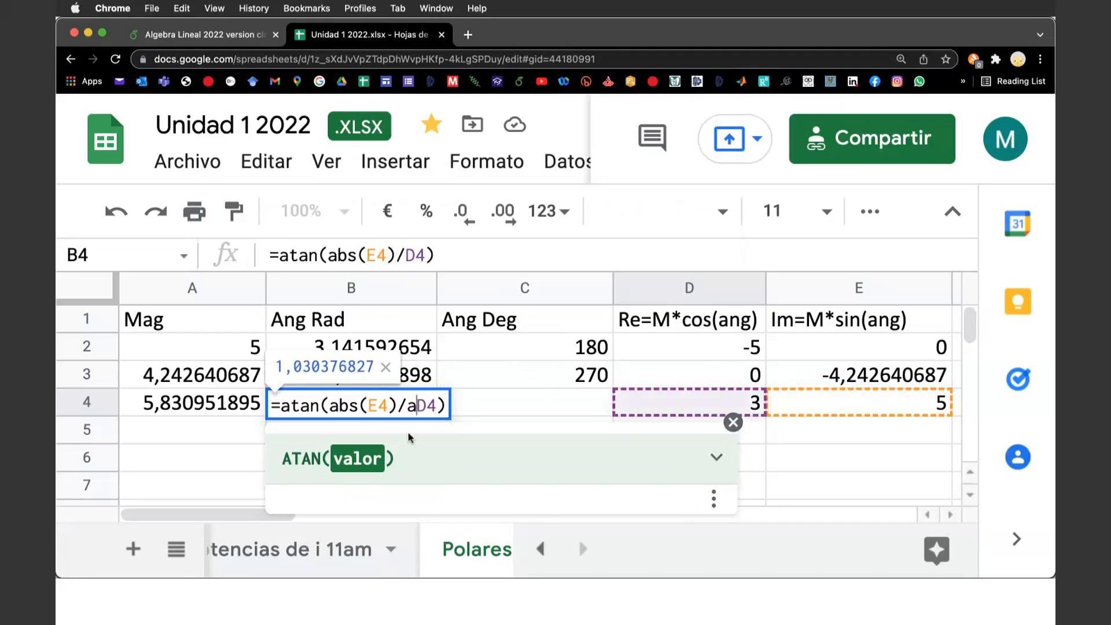
{"action": "type", "text": "(E4"}
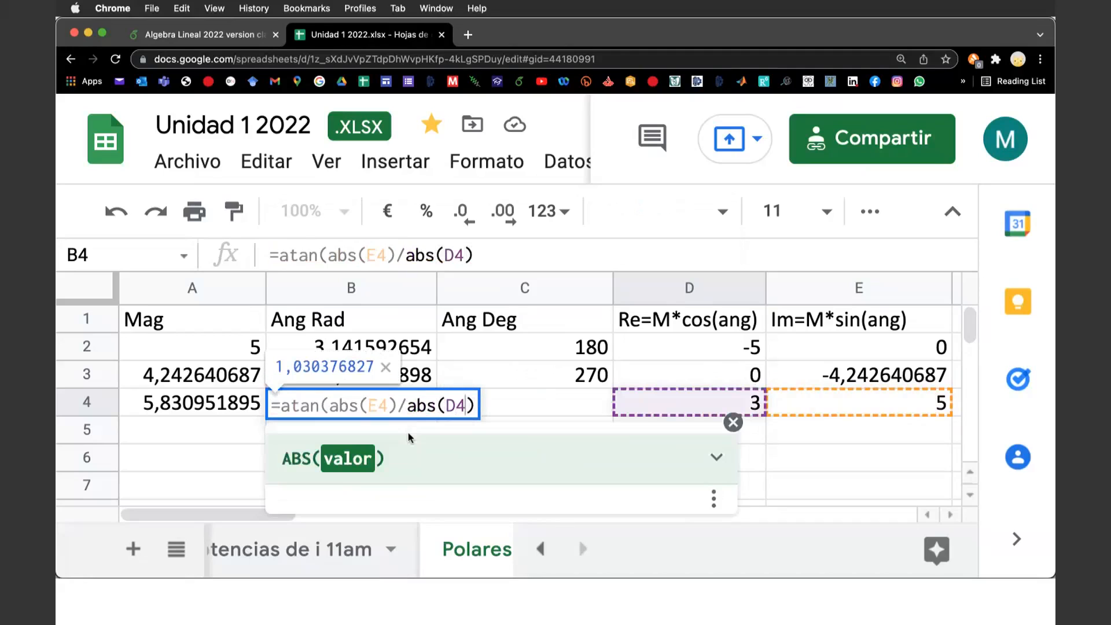
{"action": "type", "text": ")"}
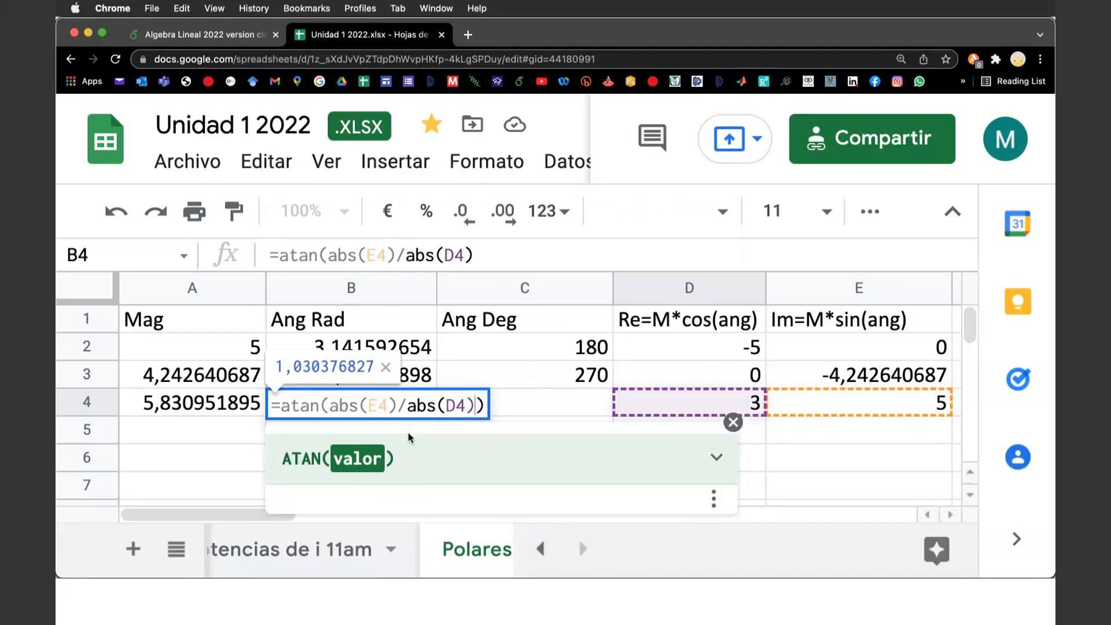
{"action": "key", "text": "Return"}
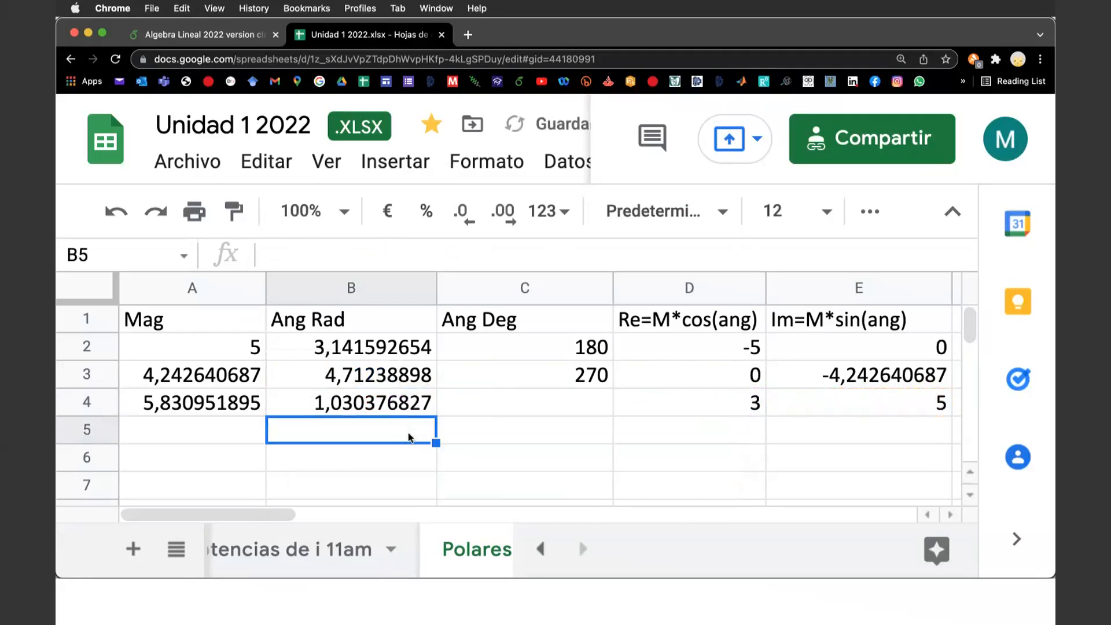
{"action": "left_click", "coordinate": [355, 405]}
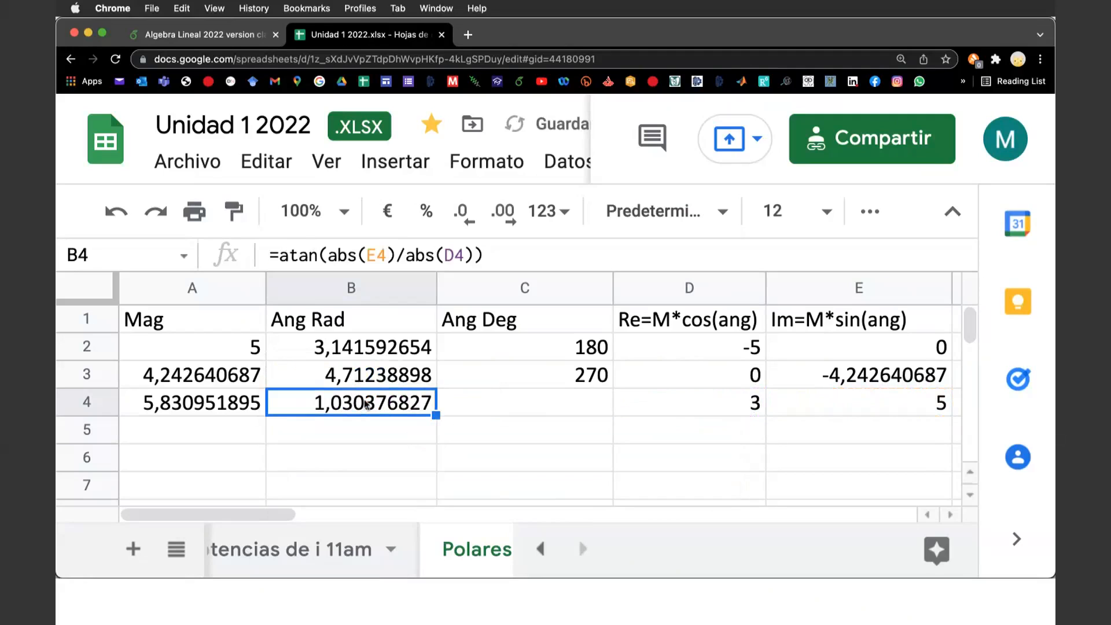
Fill the rounded degree-conversion formula from C3 down into C4.
{"action": "left_click", "coordinate": [509, 401]}
{"action": "type", "text": "="}
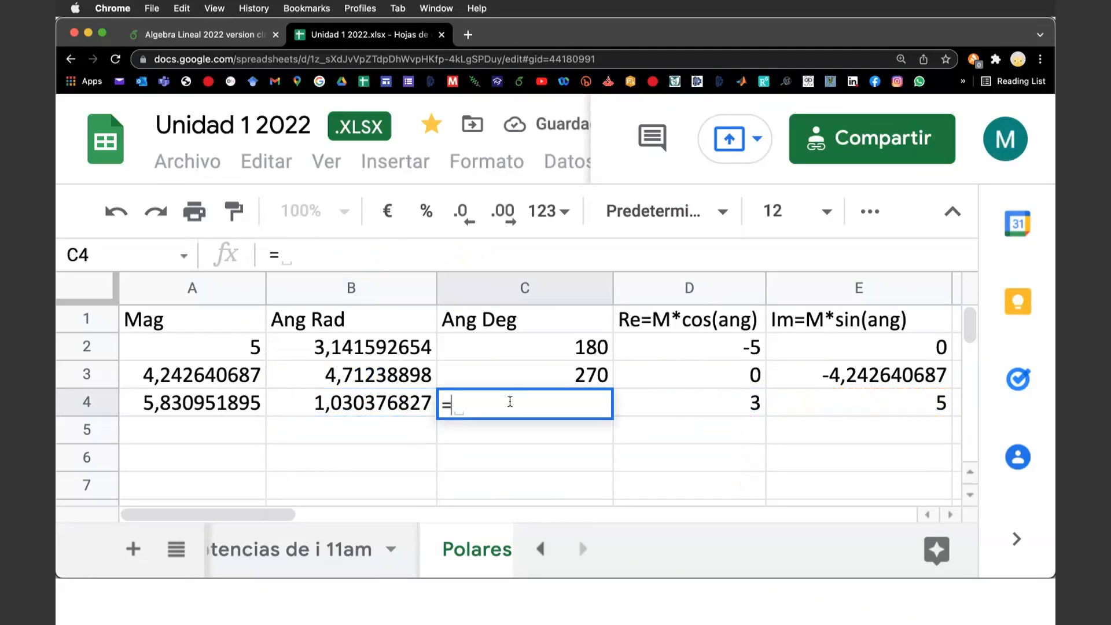
{"action": "key", "text": "Escape"}
{"action": "left_click", "coordinate": [560, 369]}
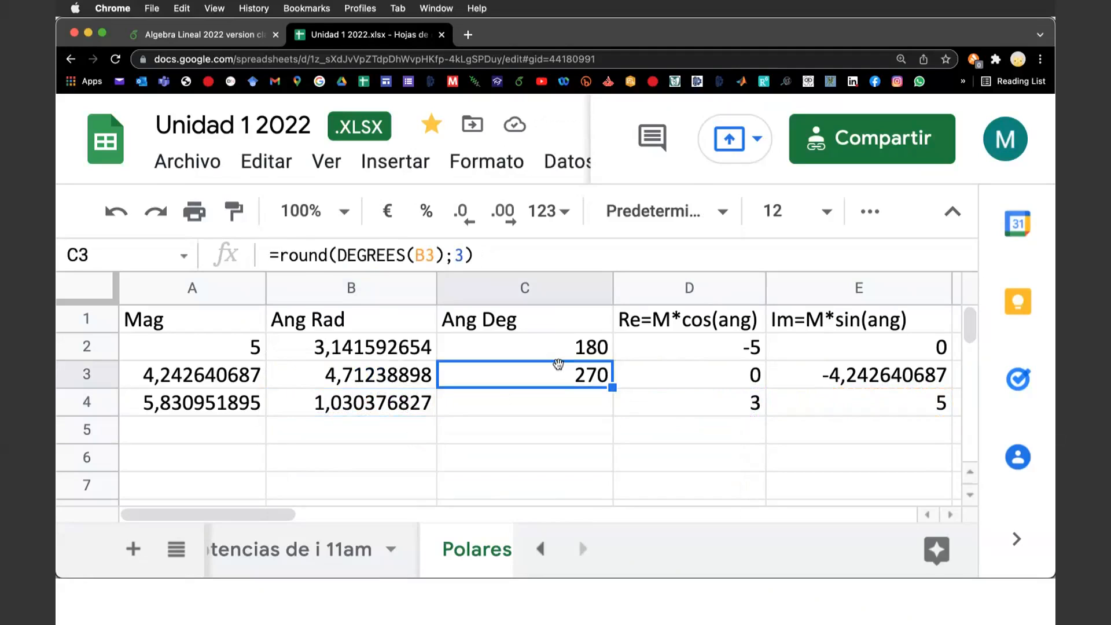
{"action": "left_click_drag", "start_coordinate": [613, 387], "coordinate": [612, 410]}
{"action": "left_click", "coordinate": [580, 408]}
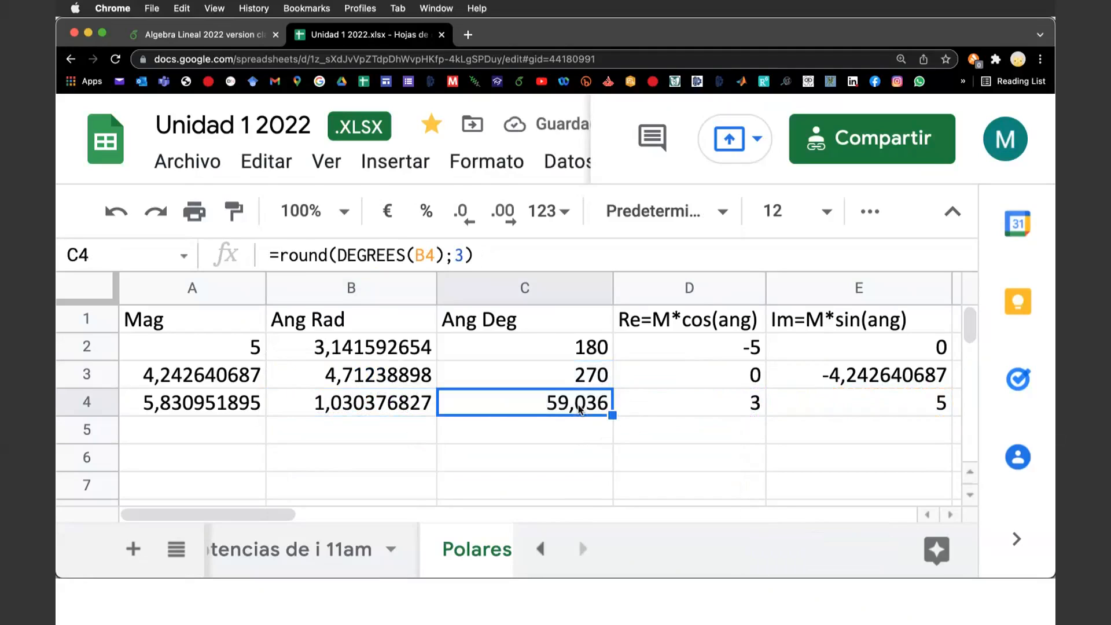
Switch to GeoGebra, mark the angle B-A-z₁ at the origin with the Angle tool, and move its label below the x-axis.
{"action": "left_click", "coordinate": [424, 599]}
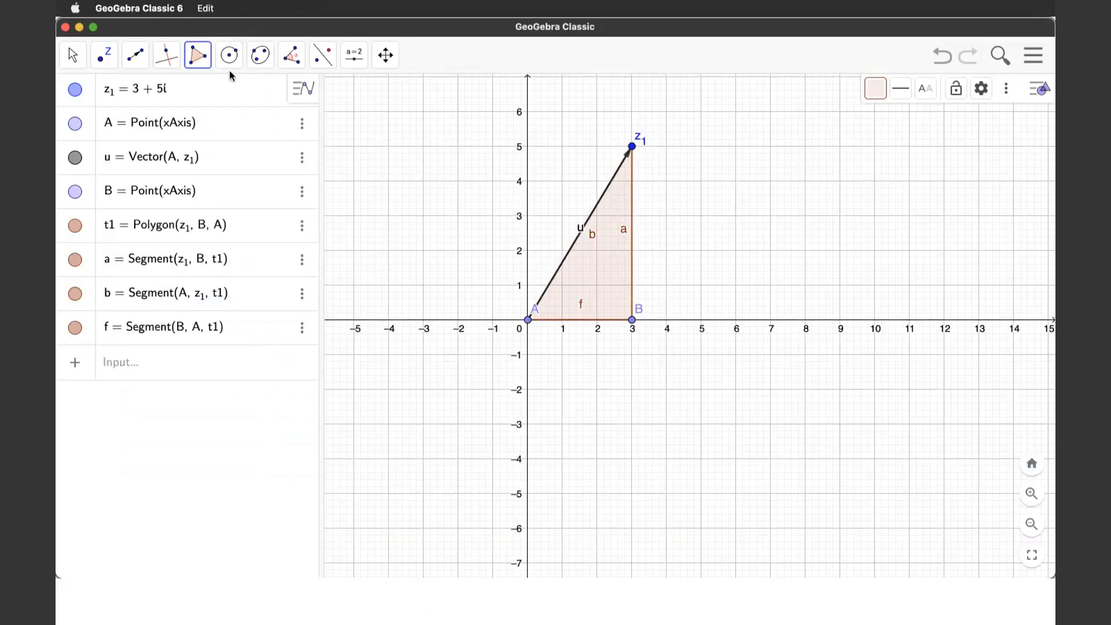
{"action": "left_click", "coordinate": [292, 55]}
{"action": "left_click", "coordinate": [316, 96]}
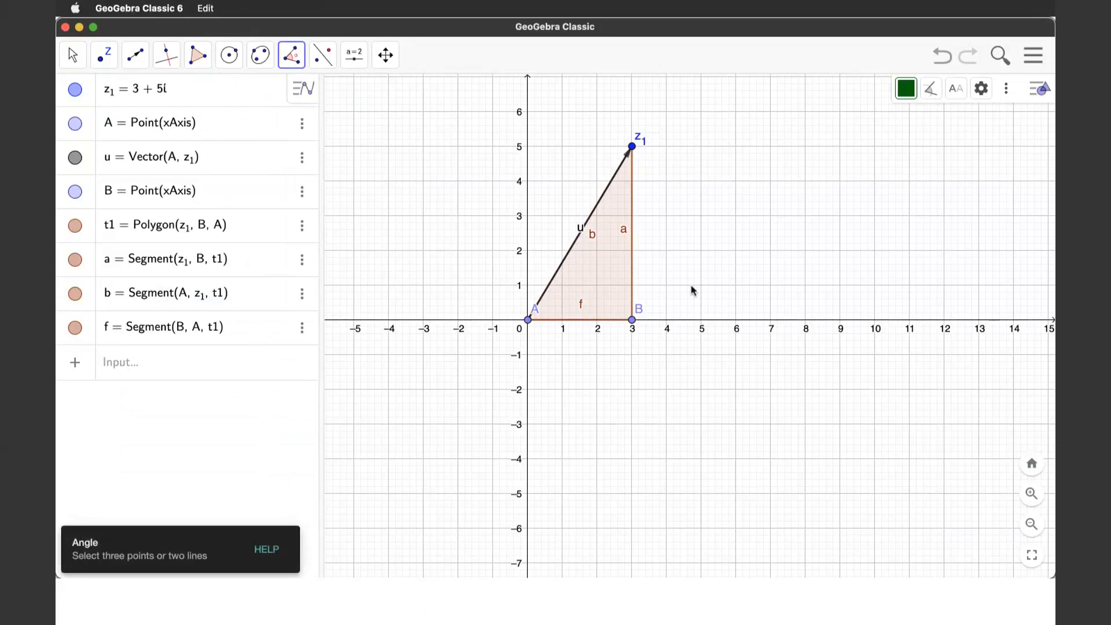
{"action": "left_click", "coordinate": [632, 320]}
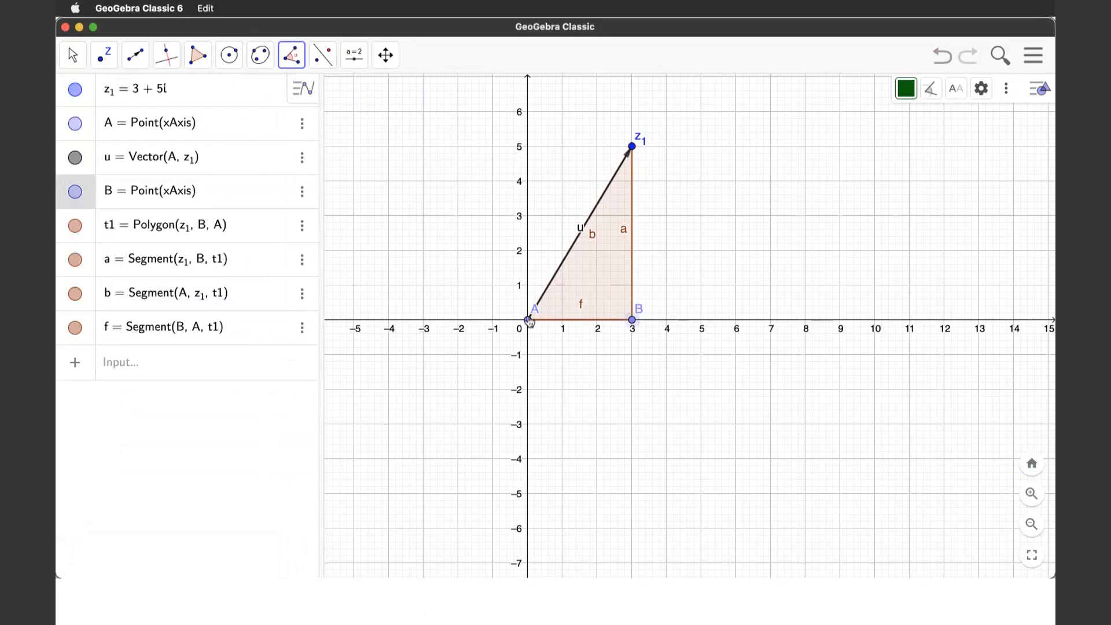
{"action": "left_click", "coordinate": [528, 320]}
{"action": "left_click", "coordinate": [633, 147]}
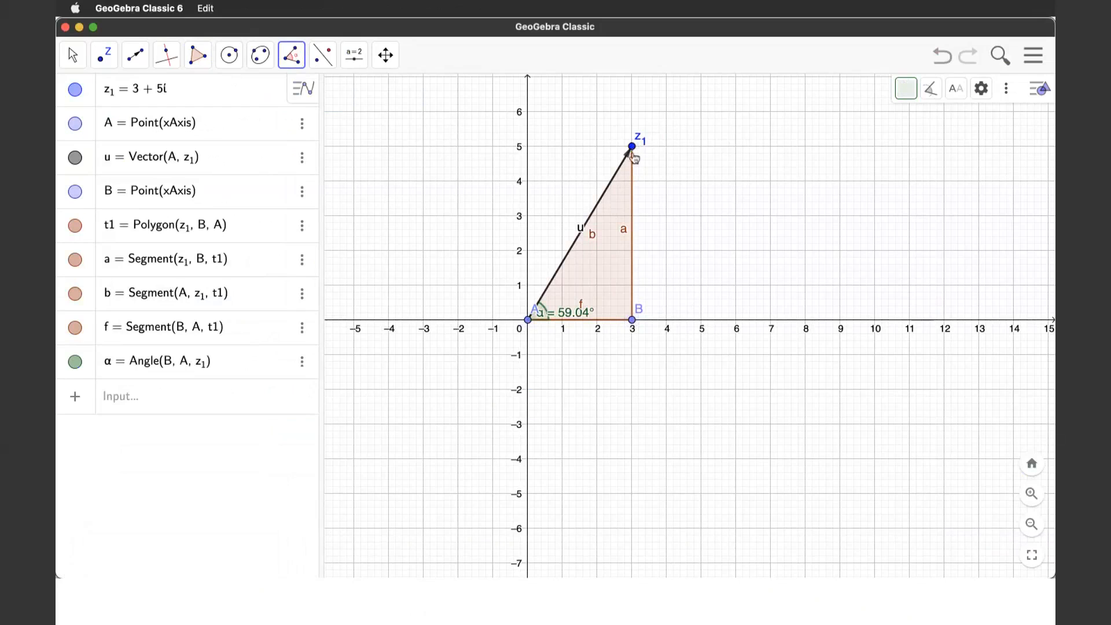
{"action": "left_click", "coordinate": [76, 56]}
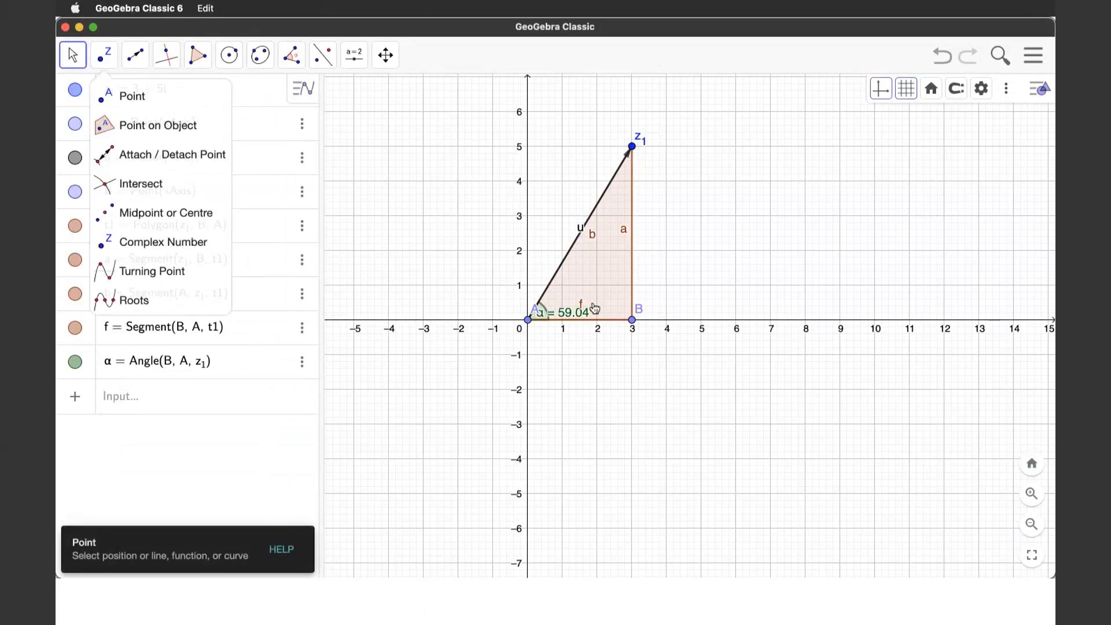
{"action": "left_click_drag", "start_coordinate": [582, 316], "coordinate": [605, 365]}
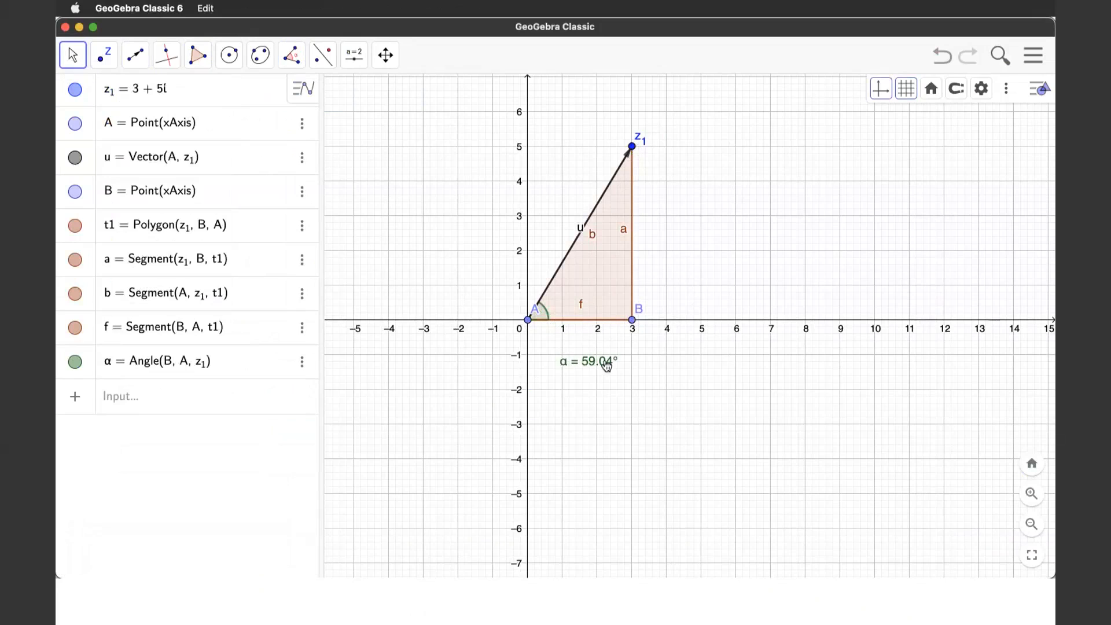
Add a Distance or Length measurement from the origin to z₁ and return to the spreadsheet.
{"action": "left_click", "coordinate": [301, 69]}
{"action": "left_click", "coordinate": [323, 155]}
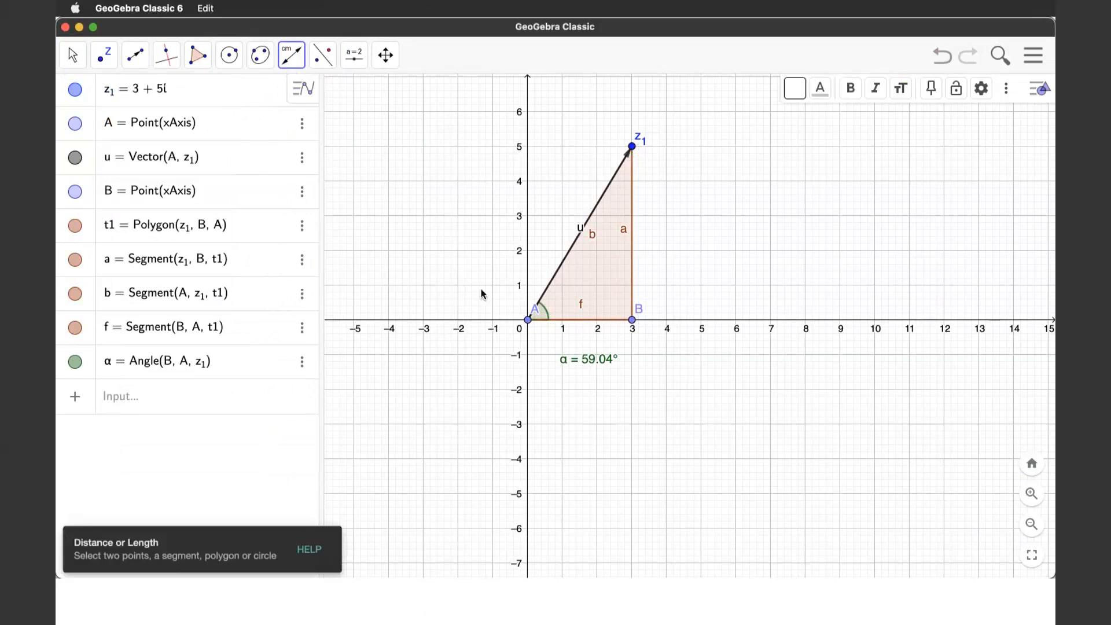
{"action": "left_click", "coordinate": [528, 320]}
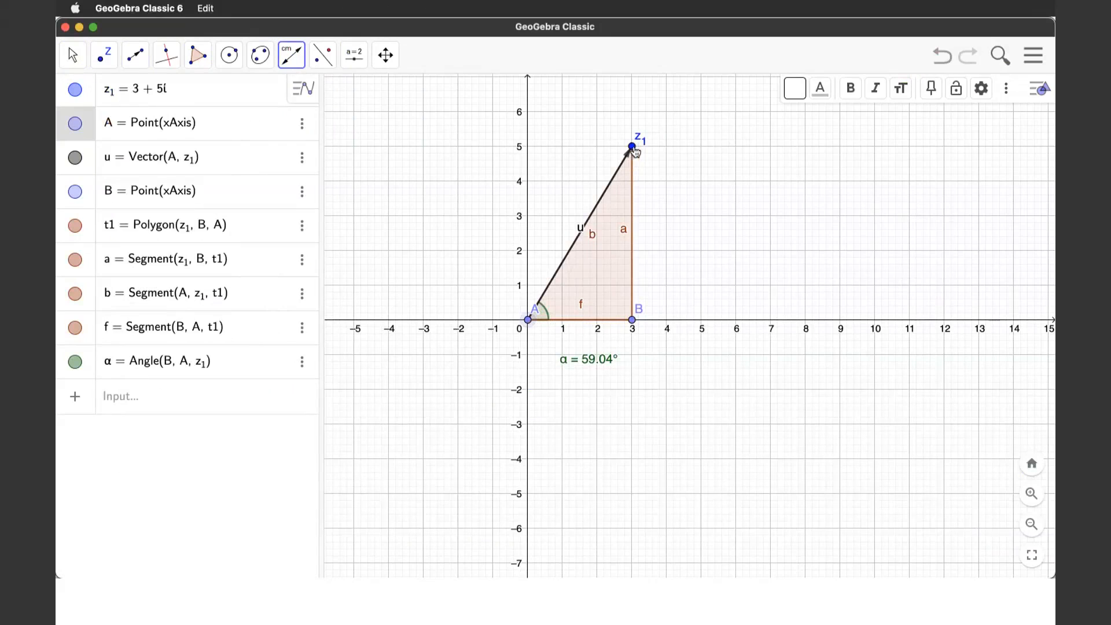
{"action": "left_click", "coordinate": [632, 147]}
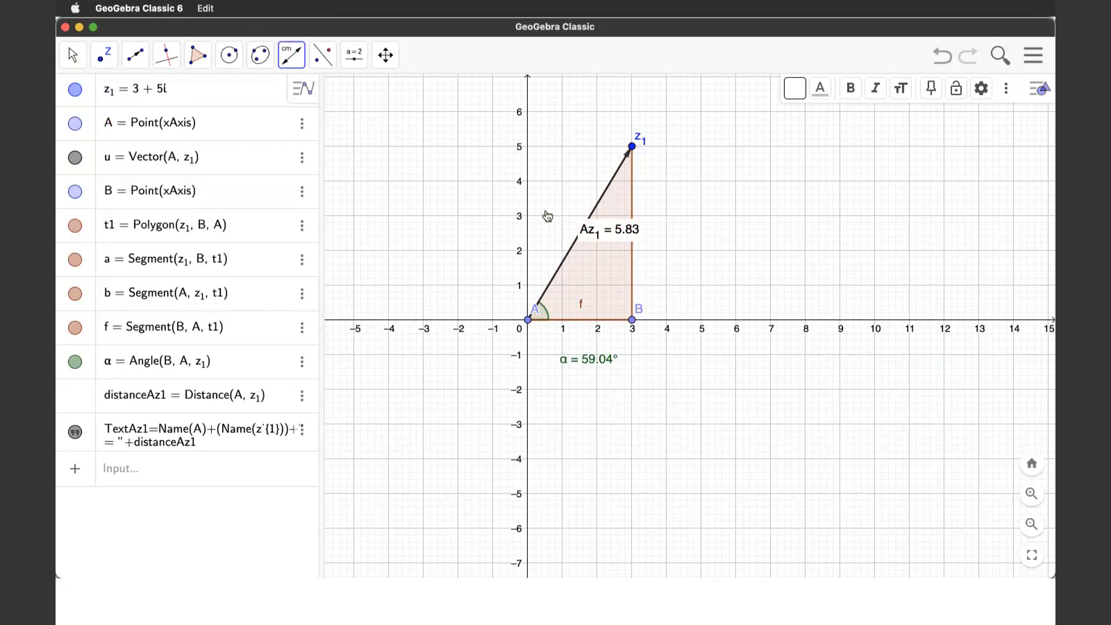
{"action": "left_click", "coordinate": [293, 603]}
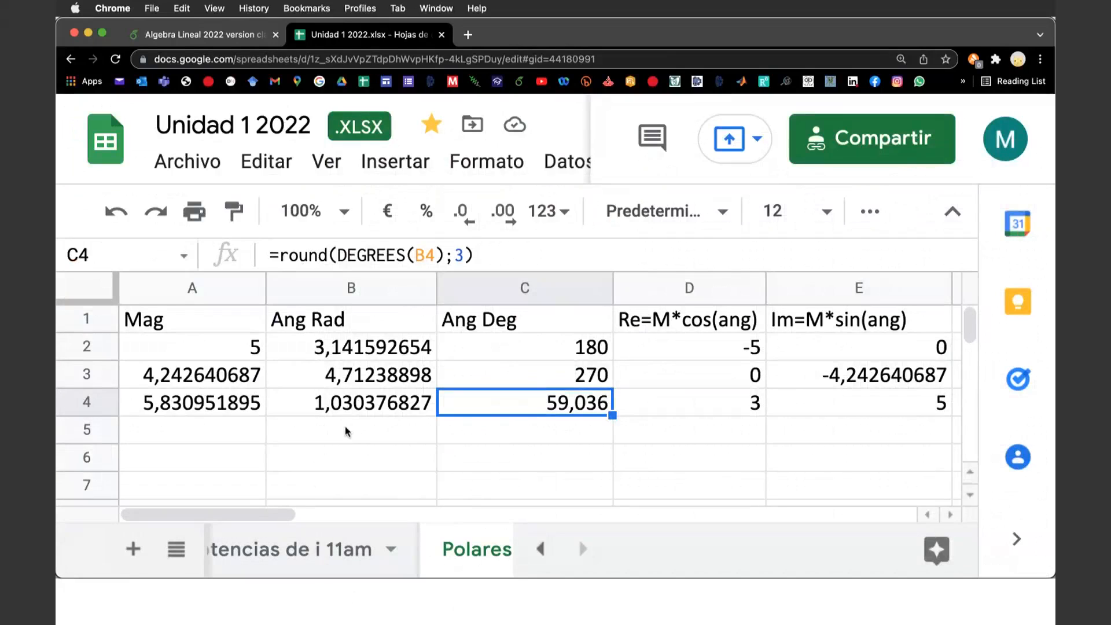
Narrow columns A, B, C and E of the Polares sheet to fit their contents more closely.
{"action": "left_click", "coordinate": [164, 412]}
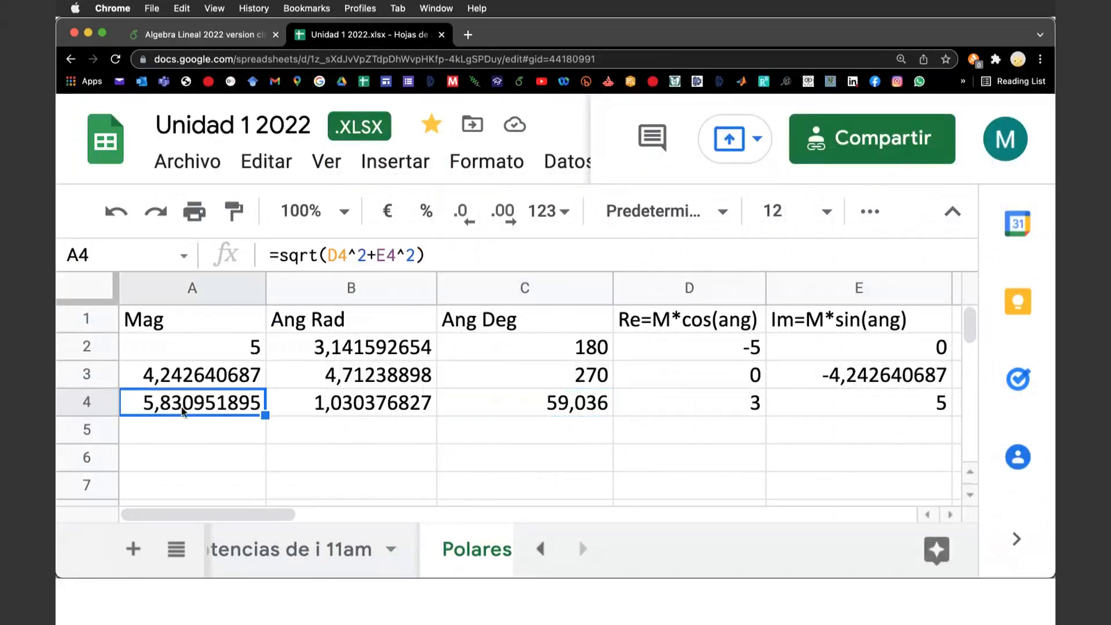
{"action": "left_click", "coordinate": [515, 408]}
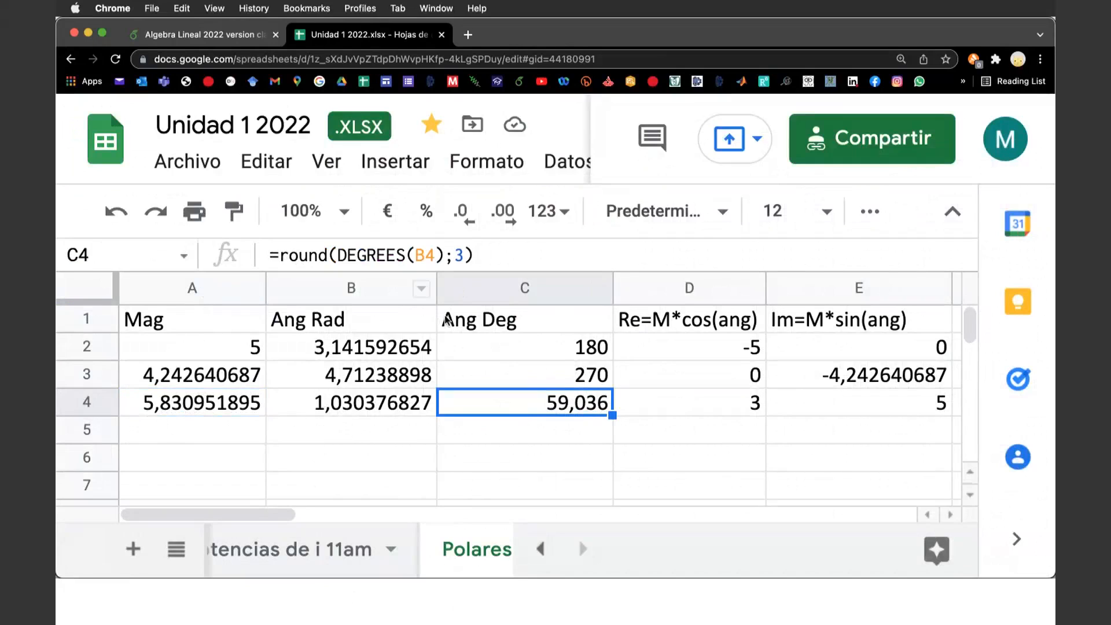
{"action": "left_click_drag", "start_coordinate": [263, 284], "coordinate": [234, 283]}
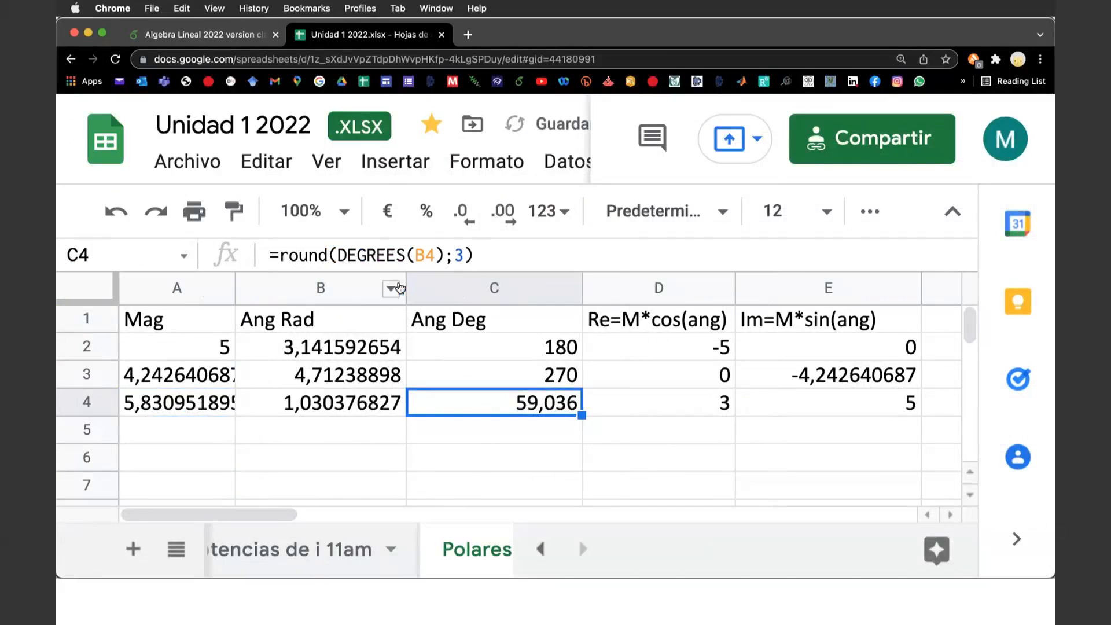
{"action": "left_click_drag", "start_coordinate": [402, 284], "coordinate": [381, 283]}
{"action": "left_click_drag", "start_coordinate": [235, 283], "coordinate": [256, 284]}
{"action": "left_click_drag", "start_coordinate": [577, 284], "coordinate": [501, 291]}
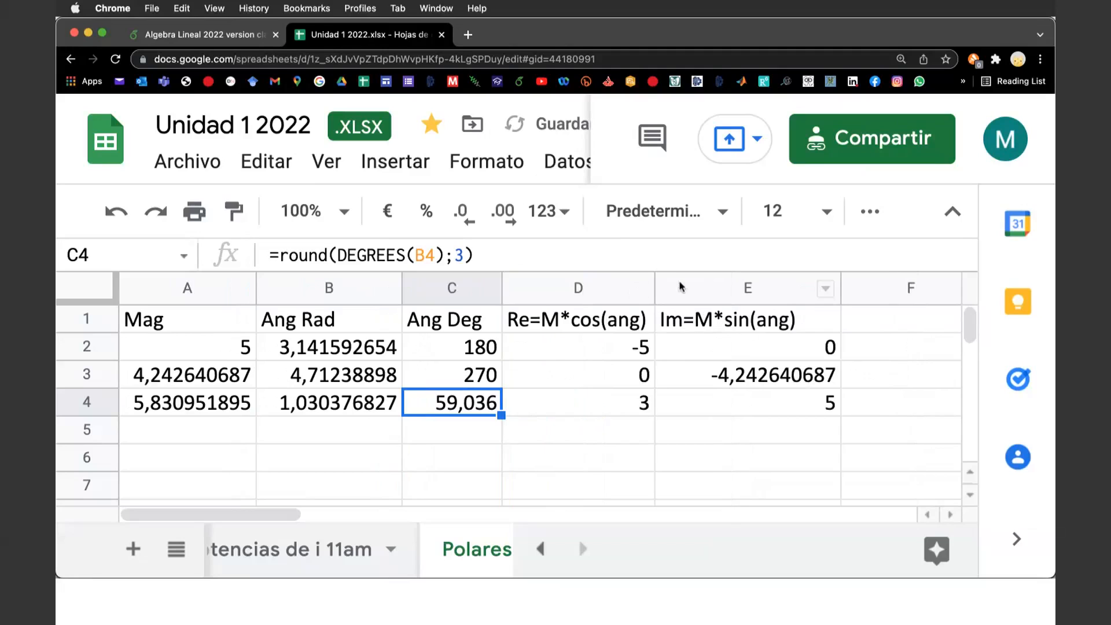
{"action": "left_click_drag", "start_coordinate": [841, 289], "coordinate": [801, 294]}
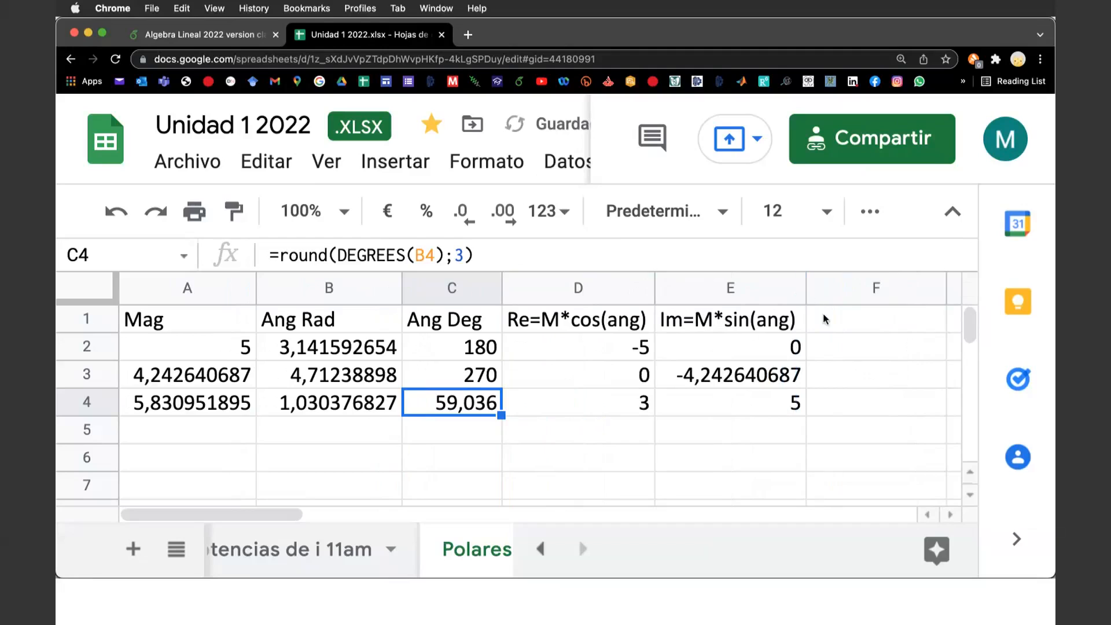
Enter the header "Complejo" in cell F1.
{"action": "left_click", "coordinate": [833, 322]}
{"action": "type", "text": "Comp"}
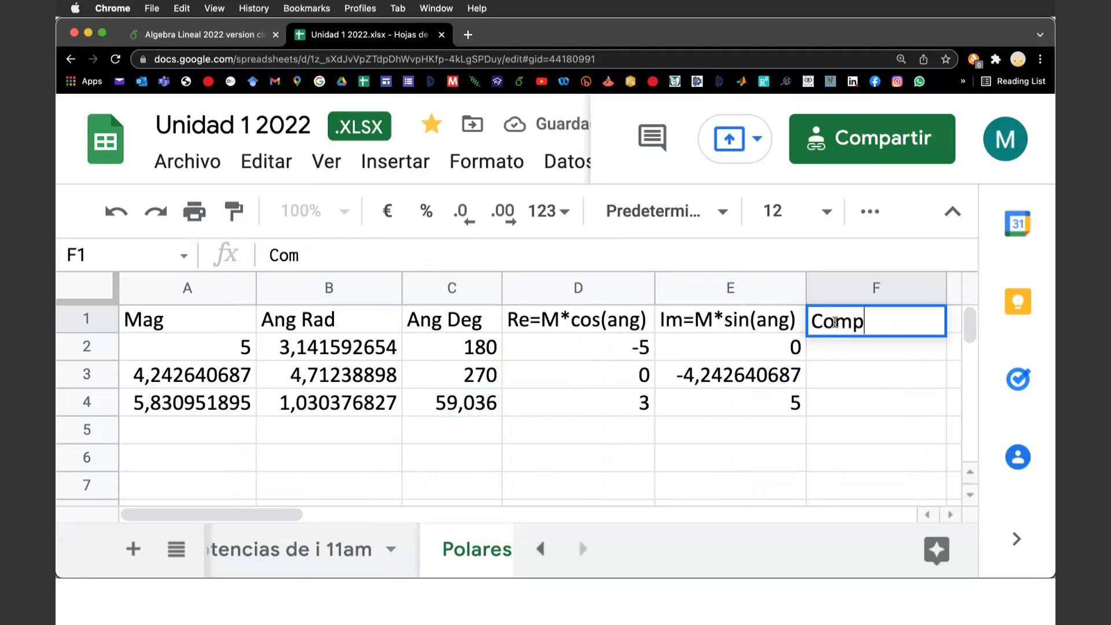
{"action": "type", "text": "lejo"}
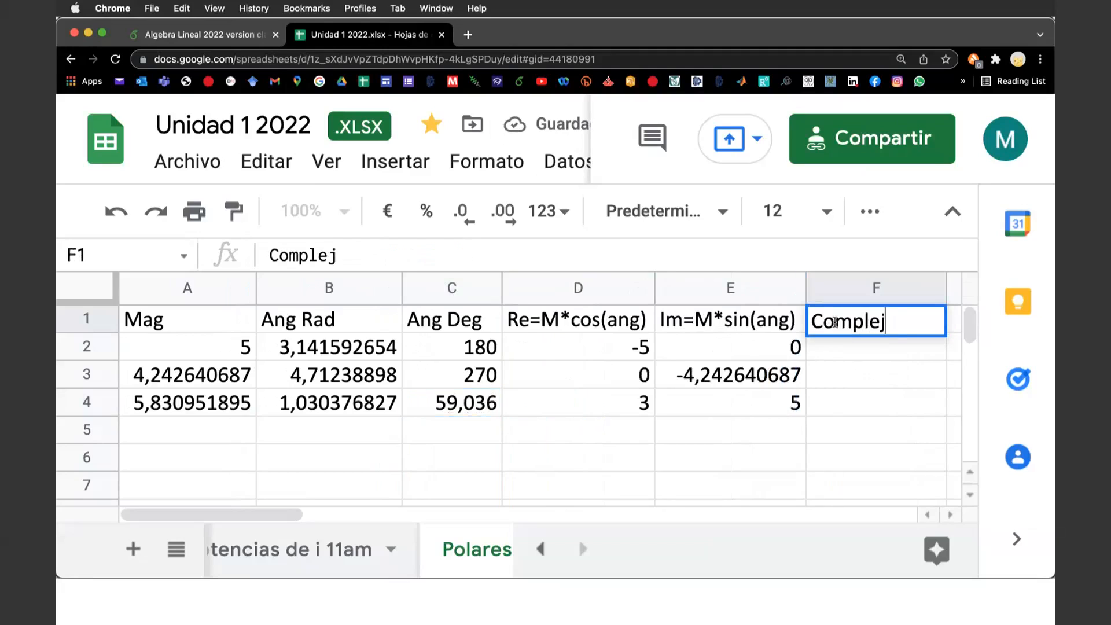
{"action": "key", "text": "Return"}
Enter the formula =complex(D2;E2) in F2 to build the complex number from its real and imaginary parts.
{"action": "type", "text": "="}
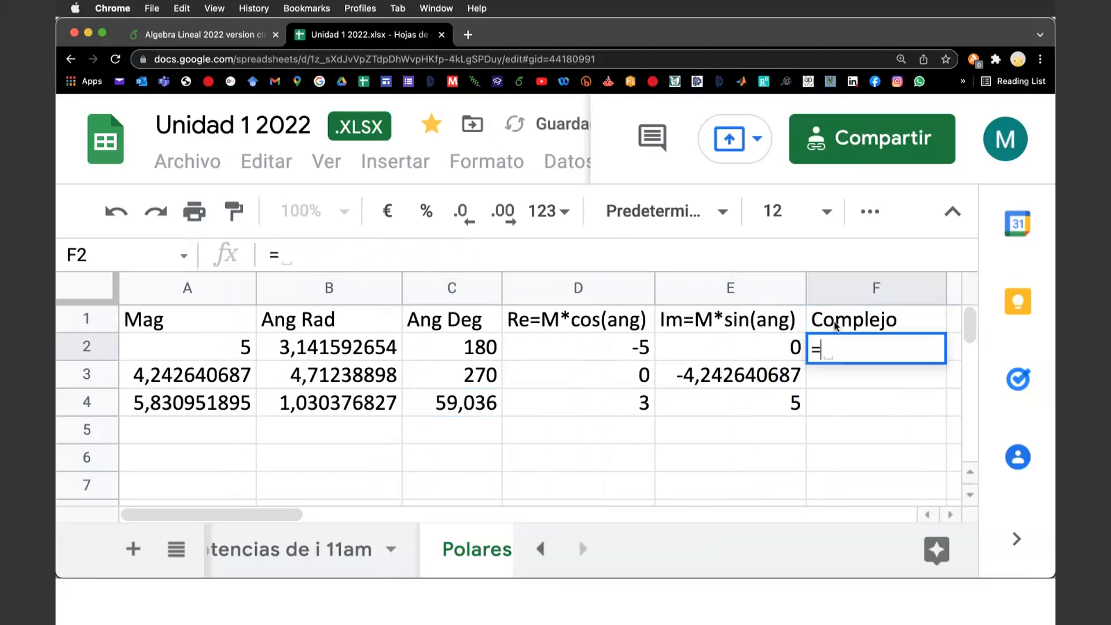
{"action": "type", "text": "compl"}
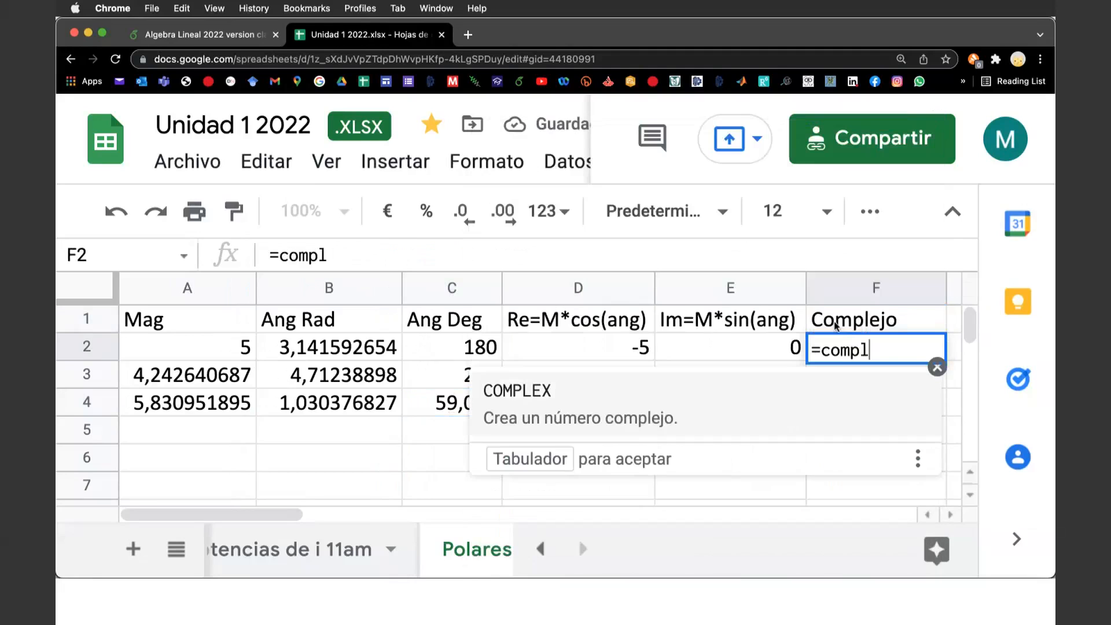
{"action": "type", "text": "ex("}
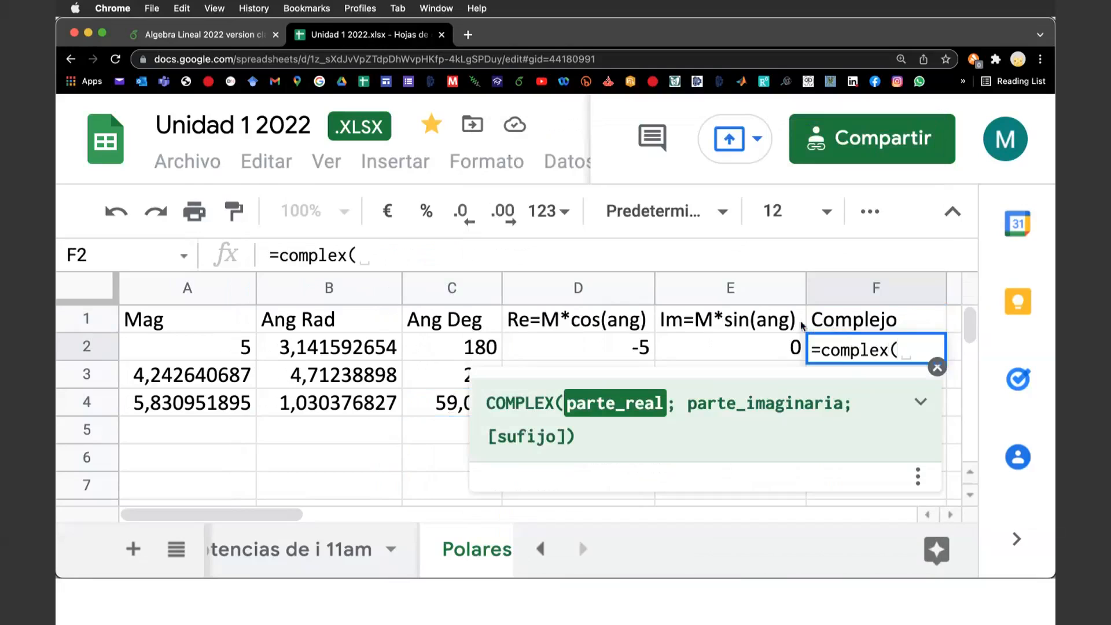
{"action": "left_click", "coordinate": [607, 350]}
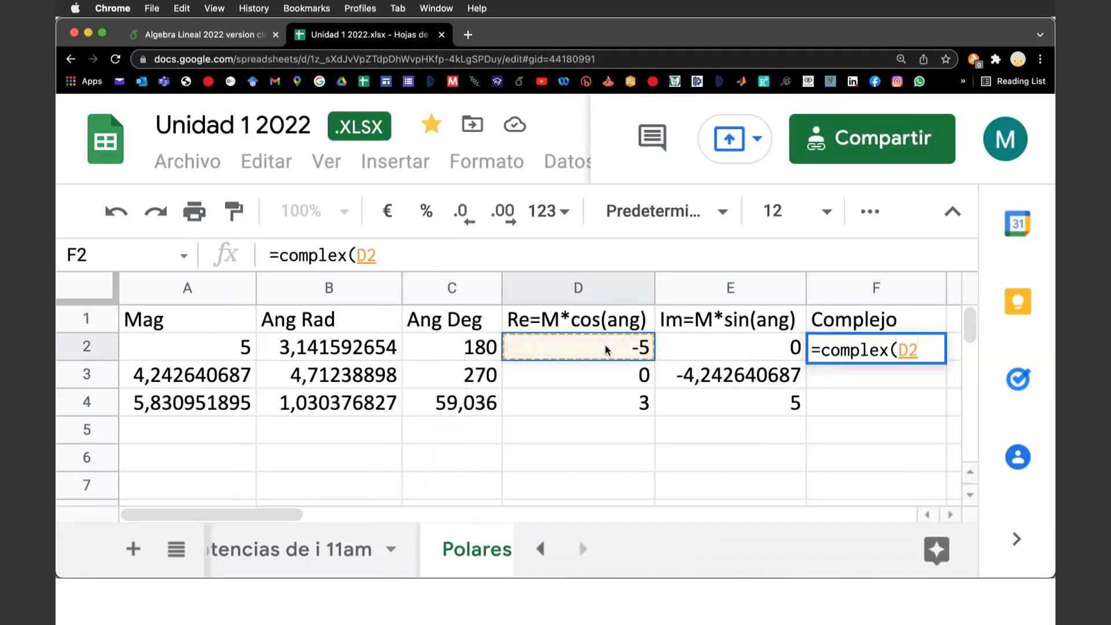
{"action": "type", "text": ";"}
{"action": "left_click", "coordinate": [712, 348]}
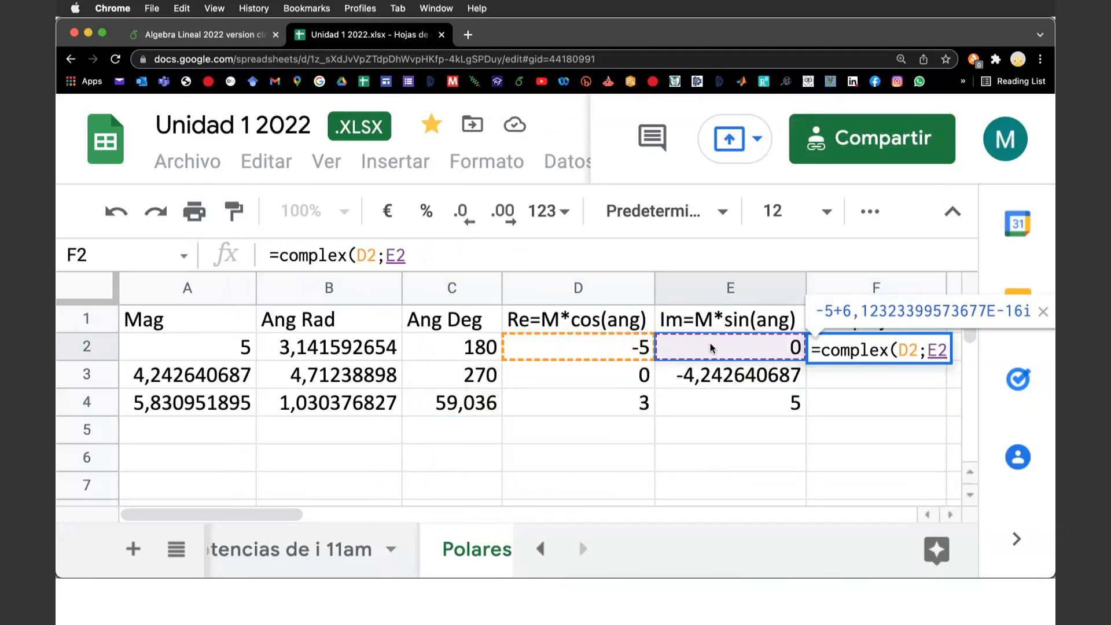
{"action": "type", "text": ")"}
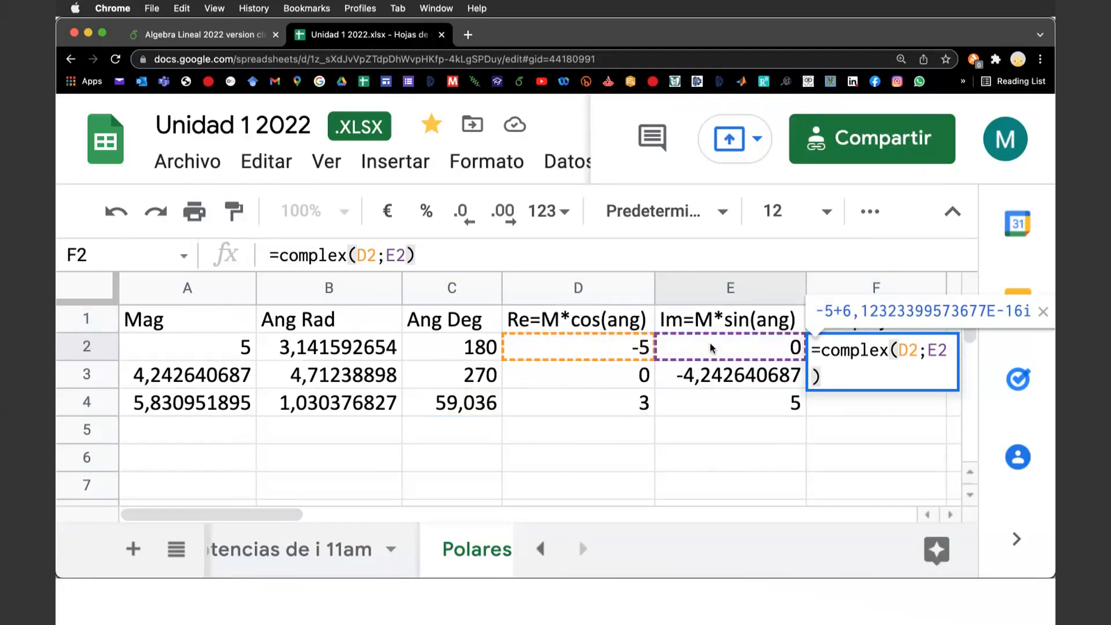
{"action": "key", "text": "Return"}
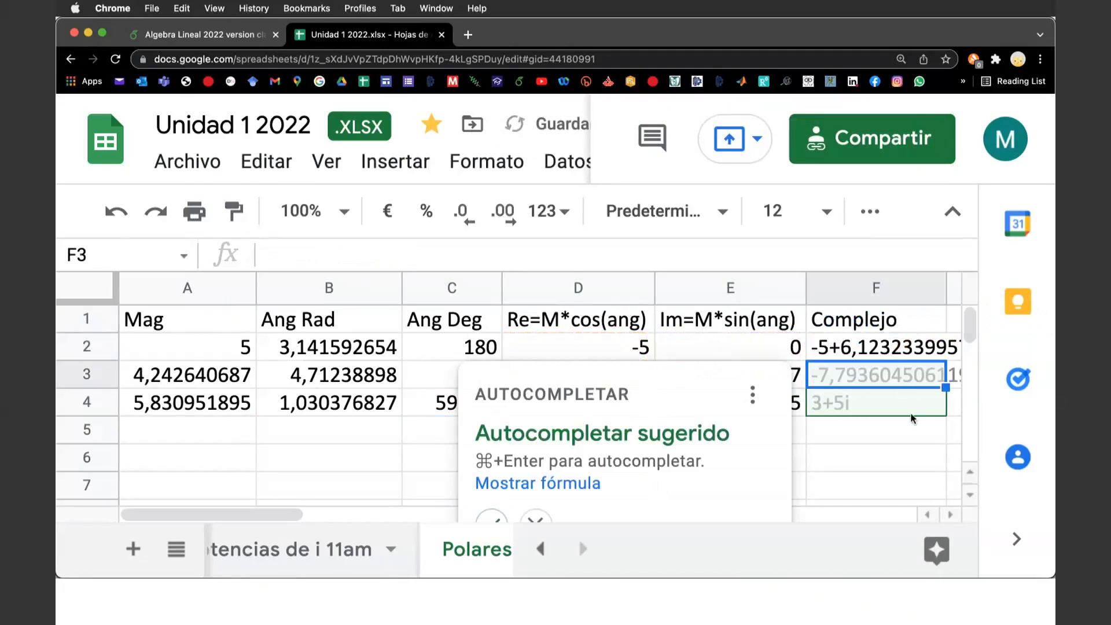
Round the imaginary part in E2 to two decimals with the formula =round(A2*sin(B2);2).
{"action": "scroll", "coordinate": [911, 412], "scroll_direction": "right", "scroll_amount": 5}
{"action": "scroll", "coordinate": [904, 439], "scroll_direction": "left", "scroll_amount": 5}
{"action": "left_click", "coordinate": [752, 348]}
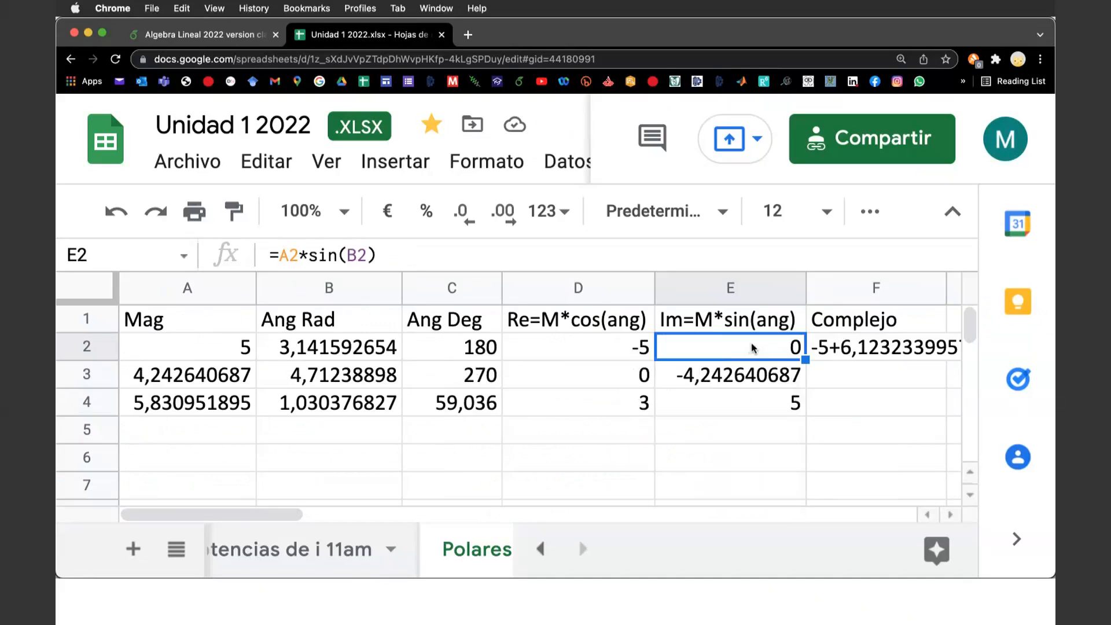
{"action": "left_click", "coordinate": [872, 353]}
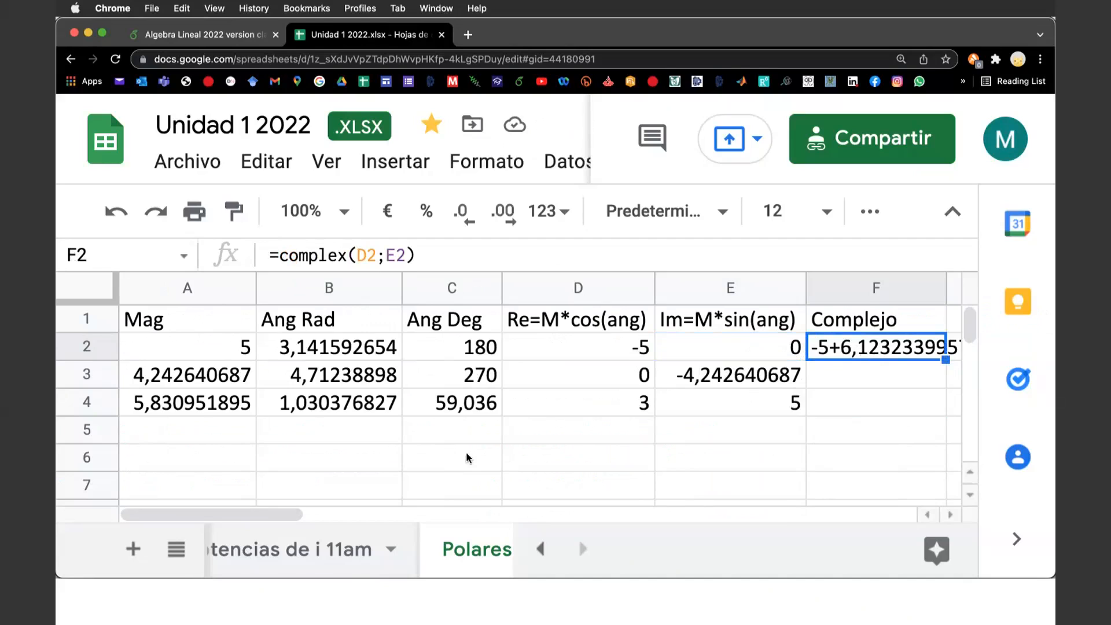
{"action": "key", "text": "super+minus"}
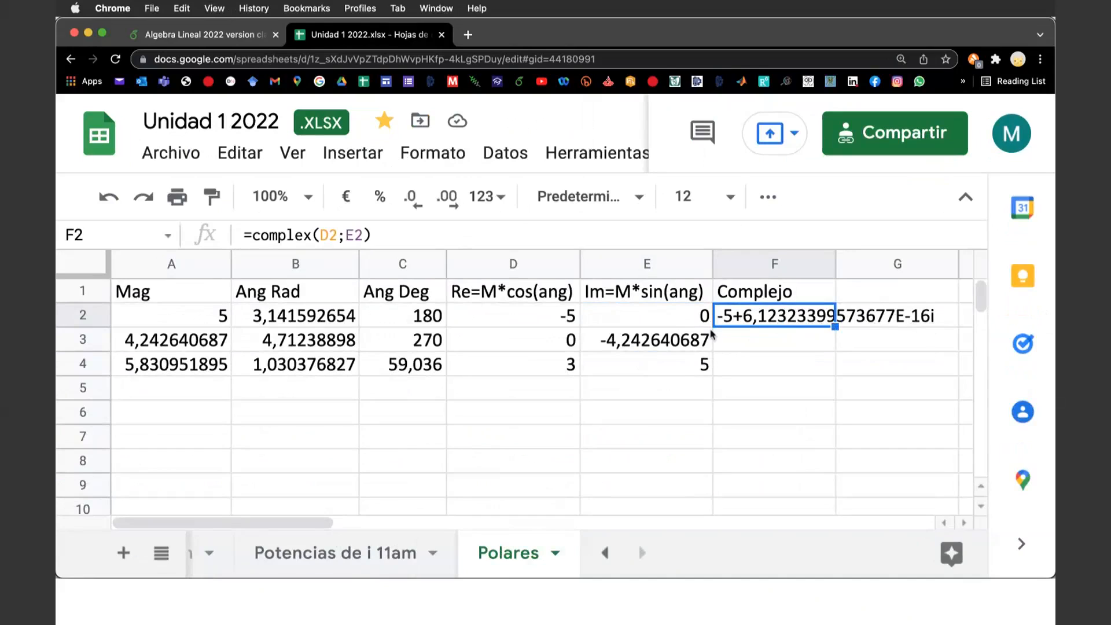
{"action": "left_click", "coordinate": [686, 319]}
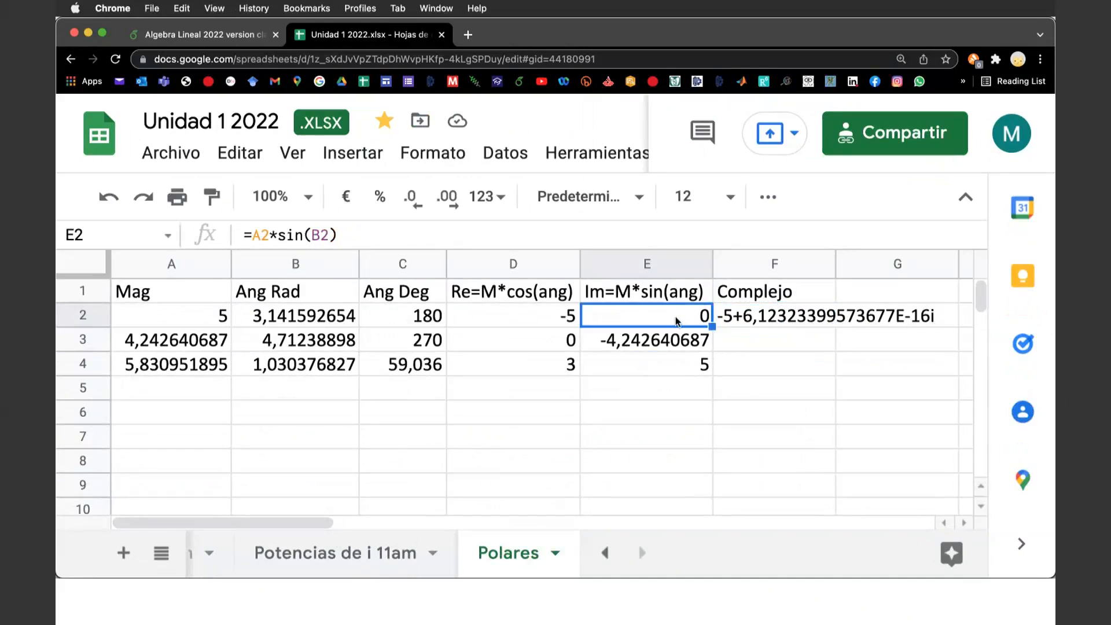
{"action": "left_click", "coordinate": [253, 233]}
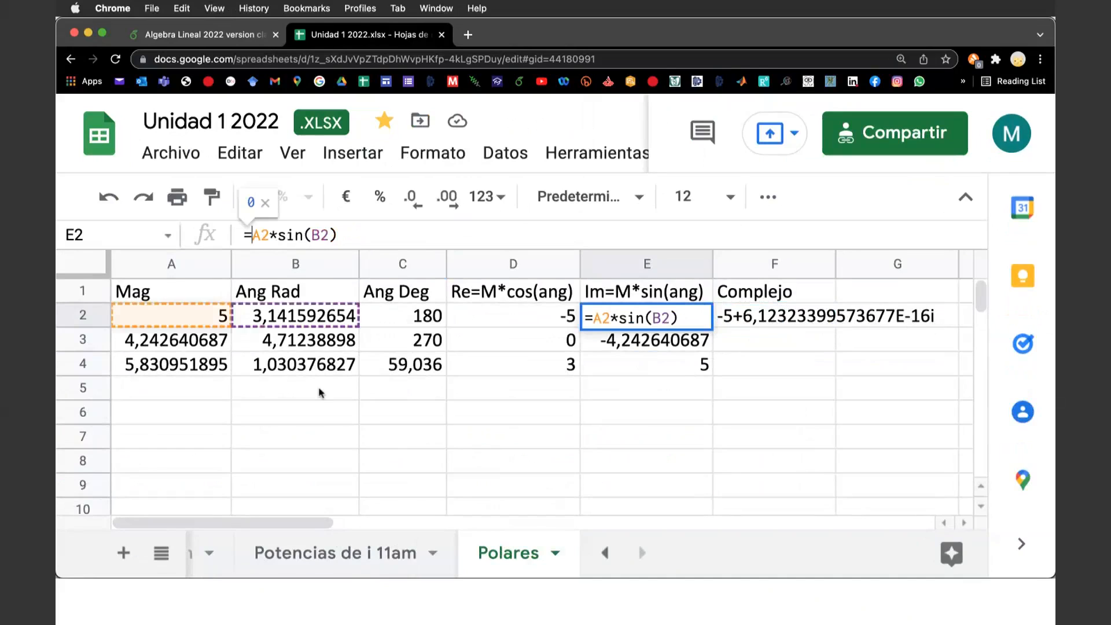
{"action": "type", "text": "round("}
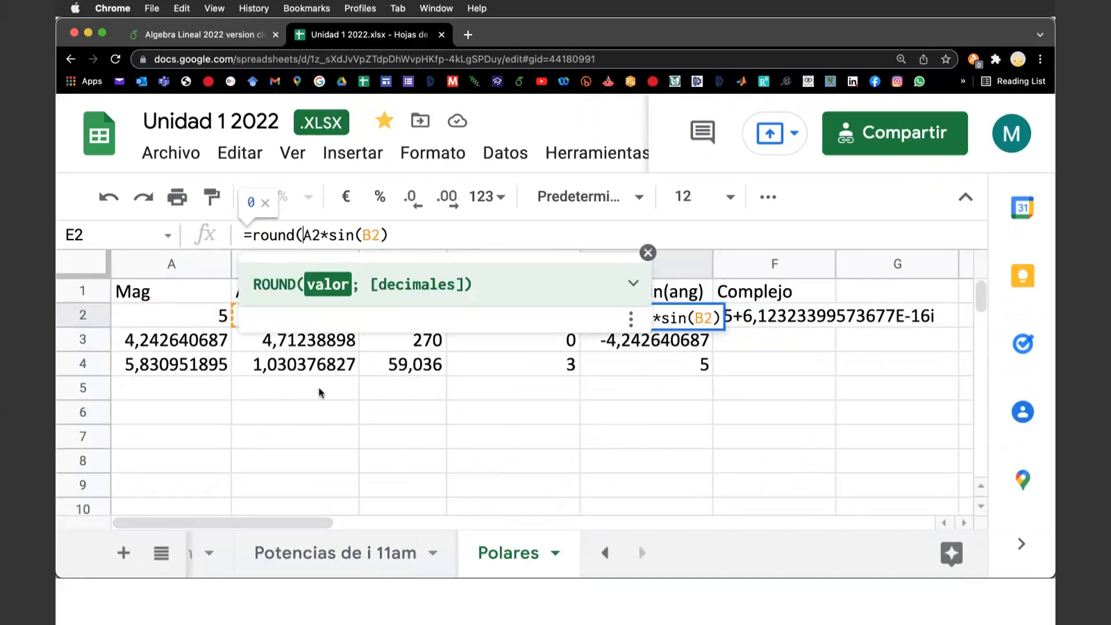
{"action": "left_click", "coordinate": [405, 236]}
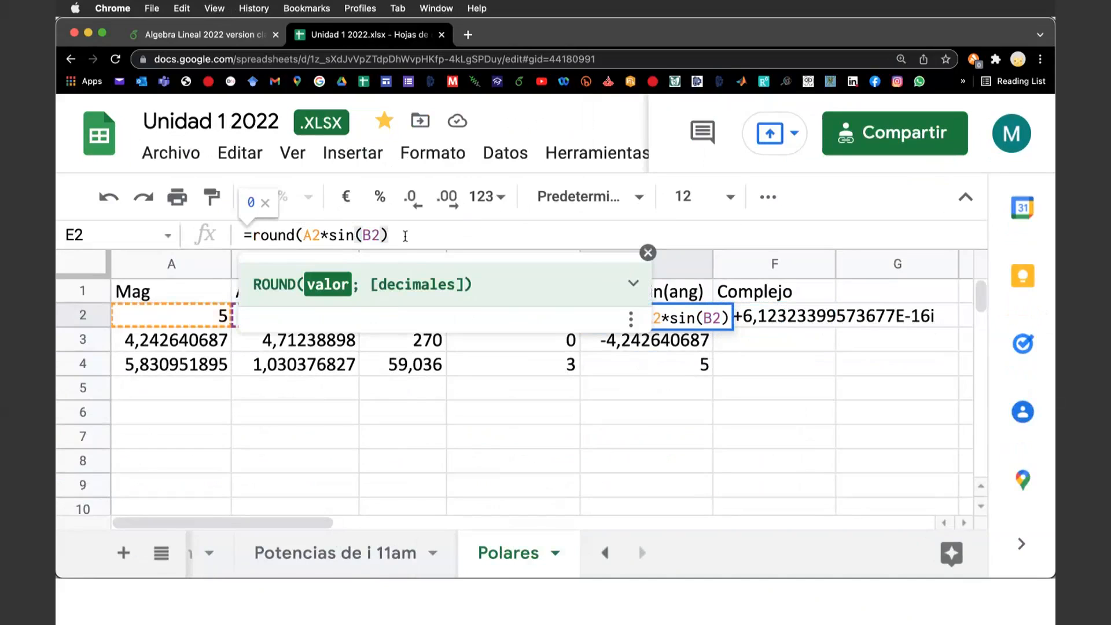
{"action": "type", "text": ";2"}
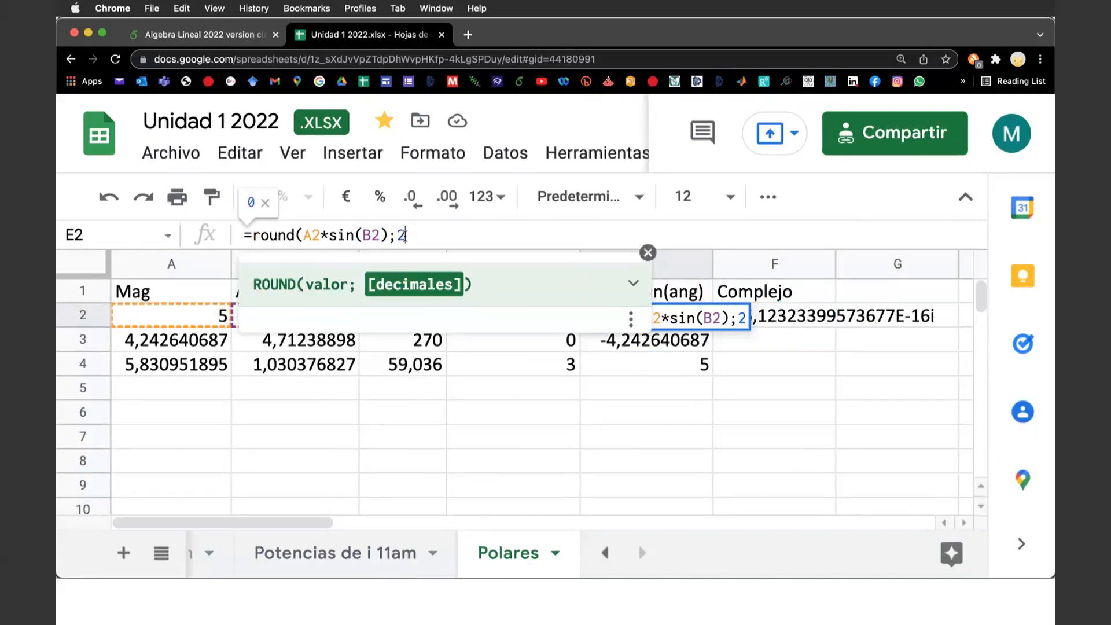
{"action": "type", "text": ")"}
{"action": "key", "text": "Return"}
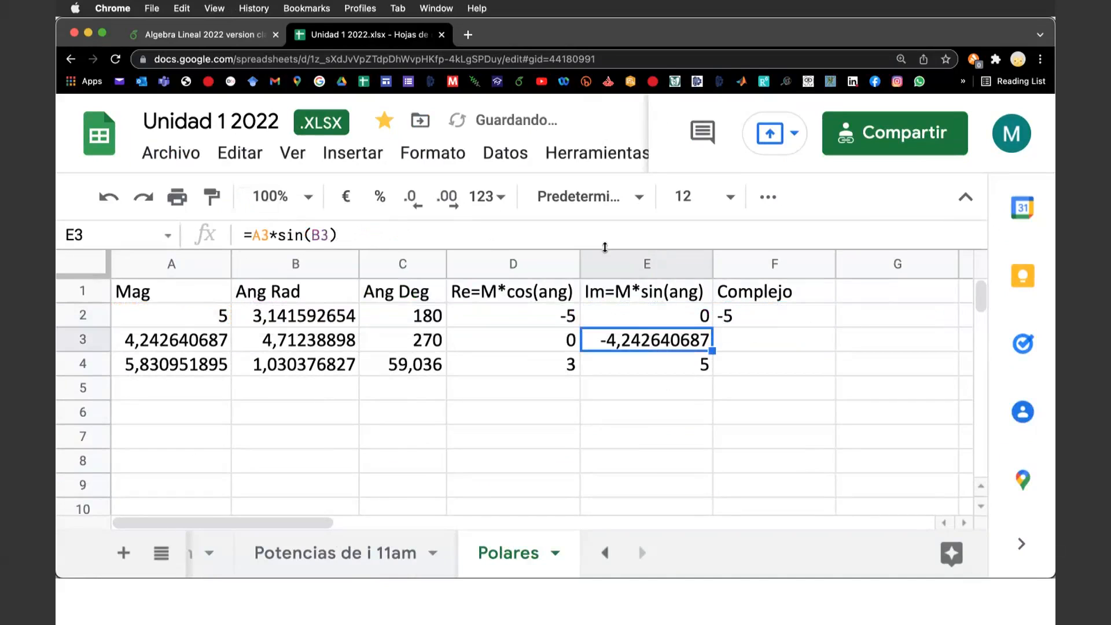
Round the real part in D2 to two decimals with the formula =round(A2*cos(B2);2).
{"action": "left_click", "coordinate": [752, 319]}
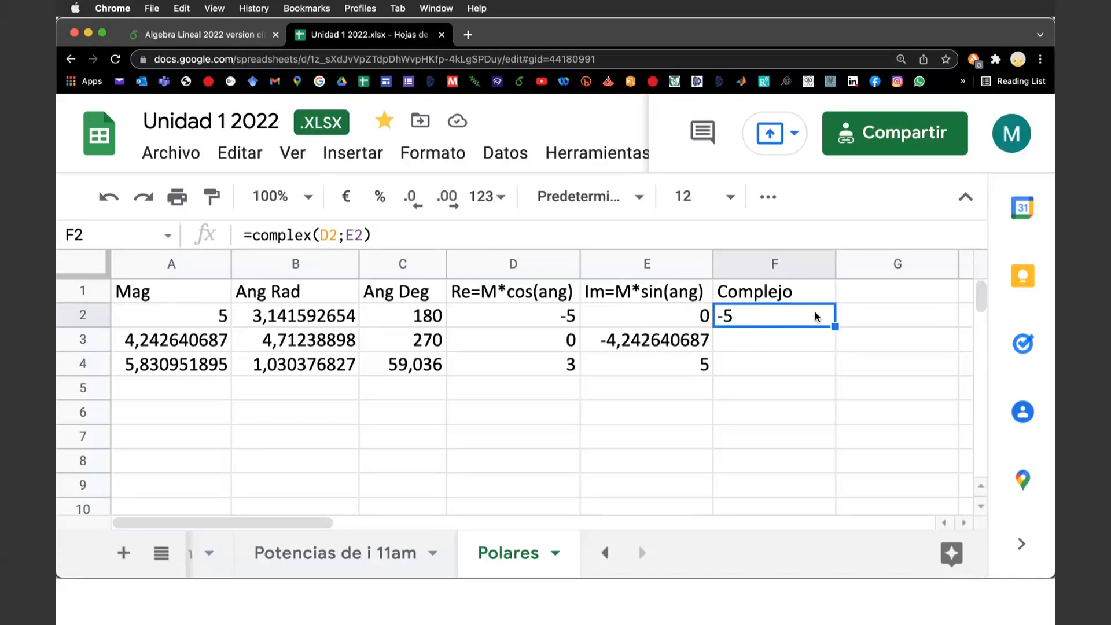
{"action": "left_click", "coordinate": [544, 317]}
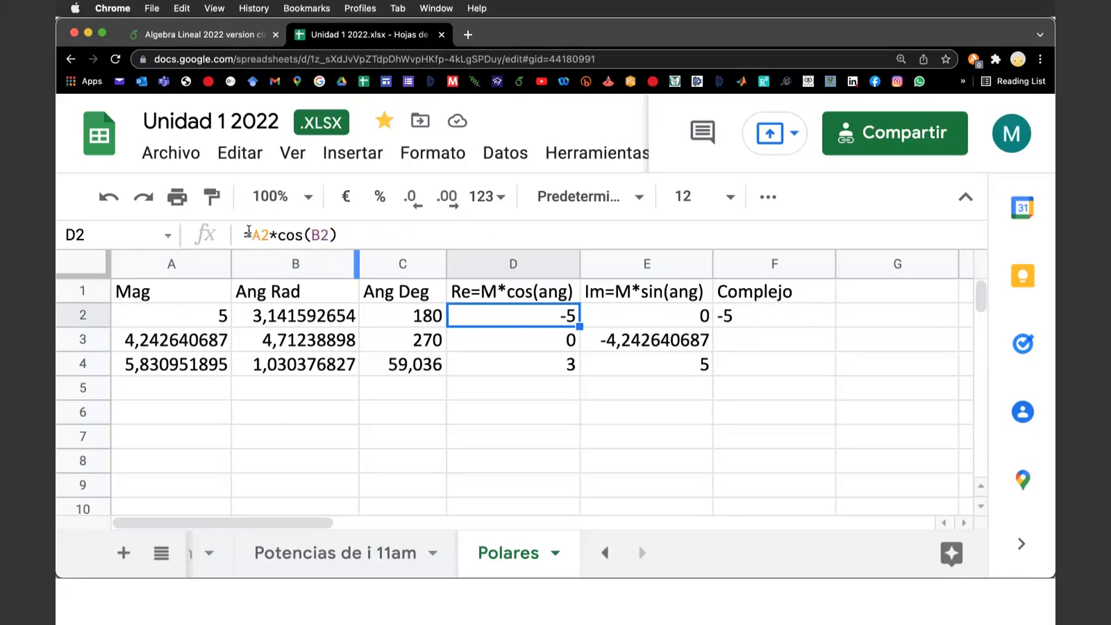
{"action": "left_click", "coordinate": [250, 235]}
{"action": "type", "text": "round("}
{"action": "left_click", "coordinate": [406, 233]}
{"action": "type", "text": ");2)"}
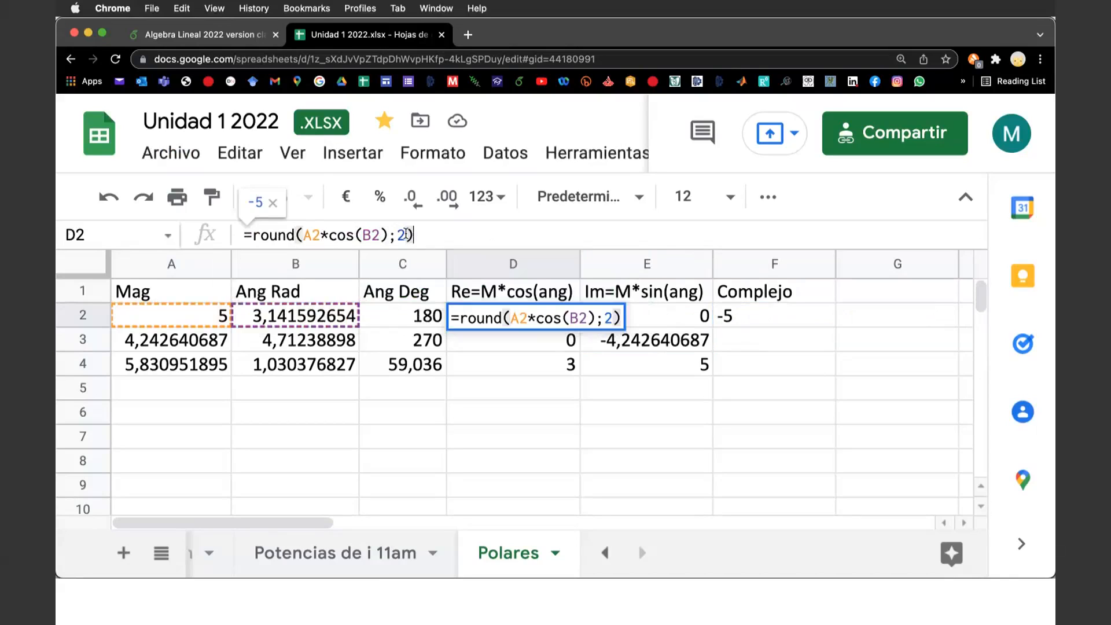
{"action": "key", "text": "Return"}
Try to fill the rounded formulas in D2:E2 down to row 4, and undo the fill.
{"action": "left_click_drag", "start_coordinate": [547, 320], "coordinate": [711, 371]}
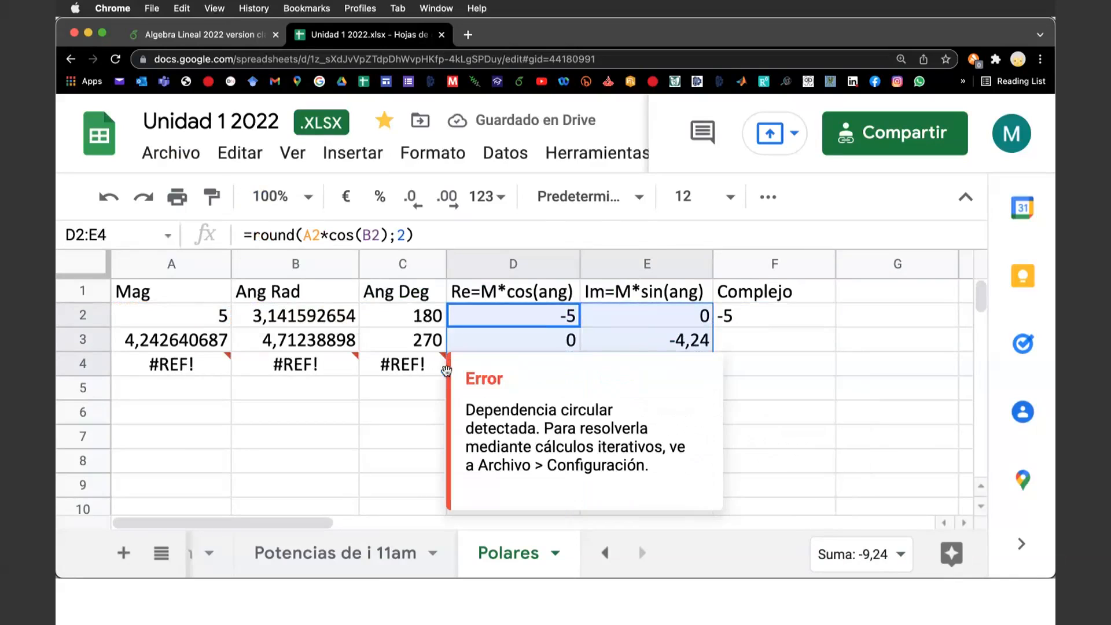
{"action": "key", "text": "super+z"}
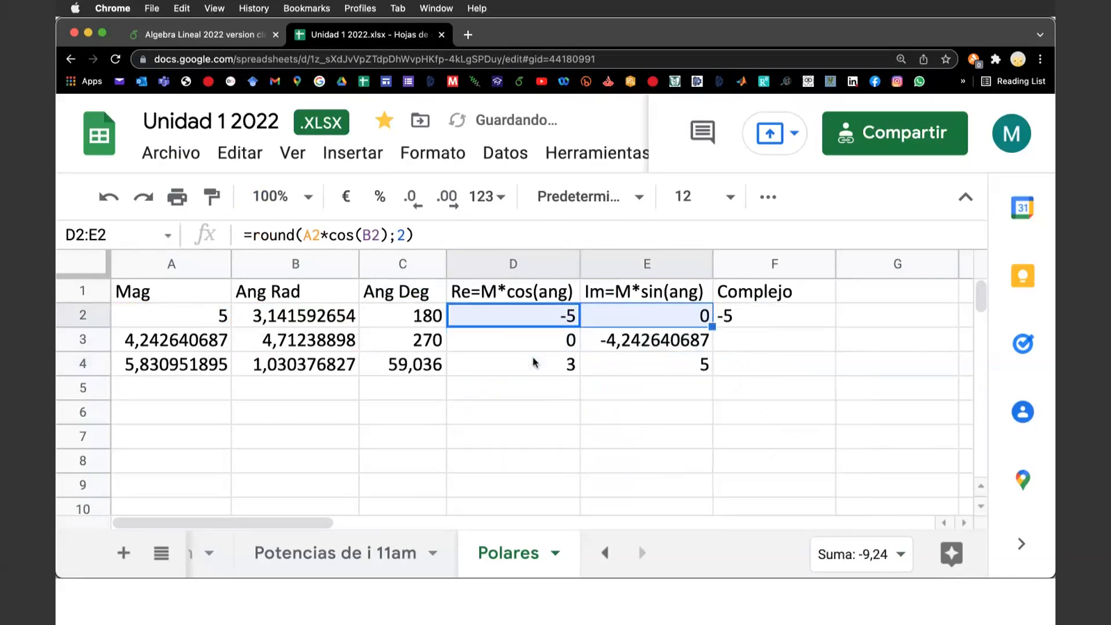
{"action": "left_click", "coordinate": [537, 362]}
{"action": "left_click", "coordinate": [684, 360]}
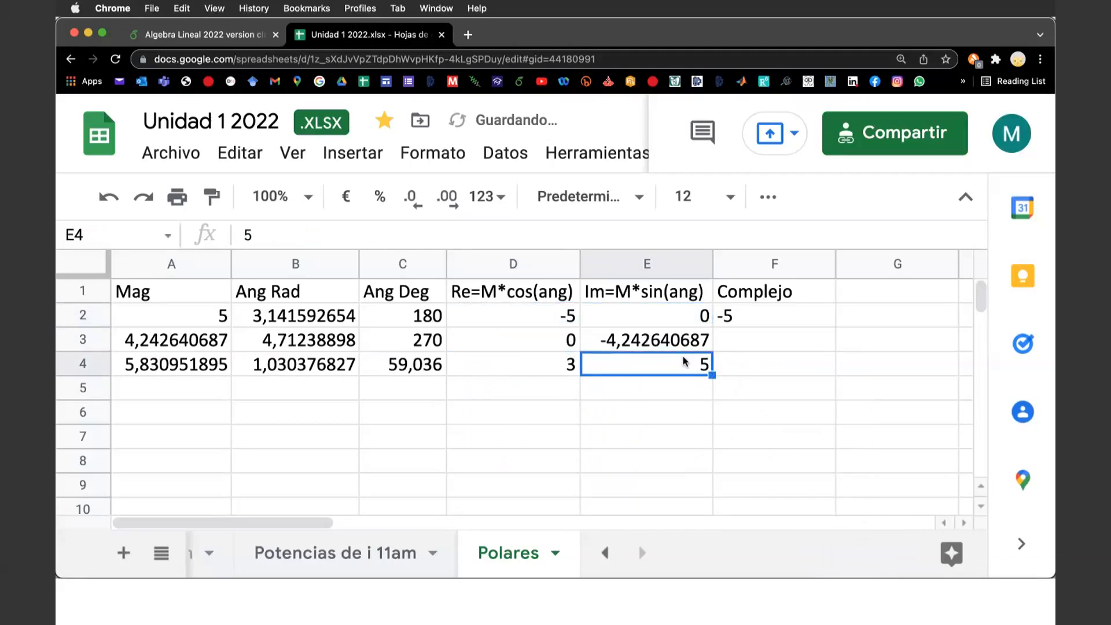
Fill the rounded formulas in D2:E2 down to row 3 and the complex formula in F2 down to F4.
{"action": "left_click_drag", "start_coordinate": [508, 317], "coordinate": [712, 347]}
{"action": "left_click", "coordinate": [773, 345]}
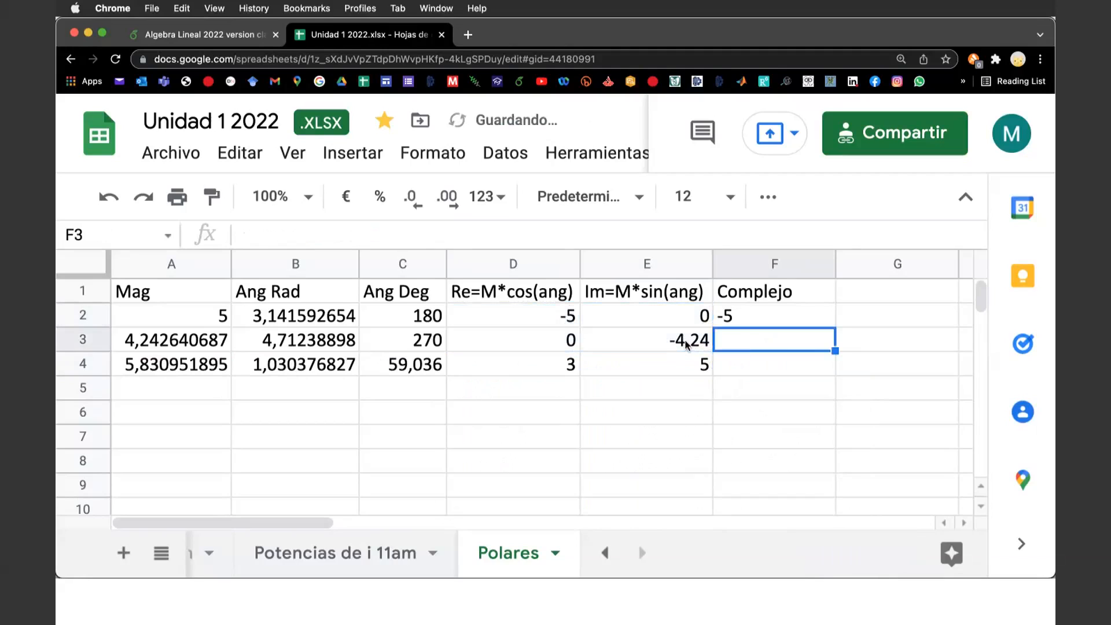
{"action": "left_click", "coordinate": [755, 319]}
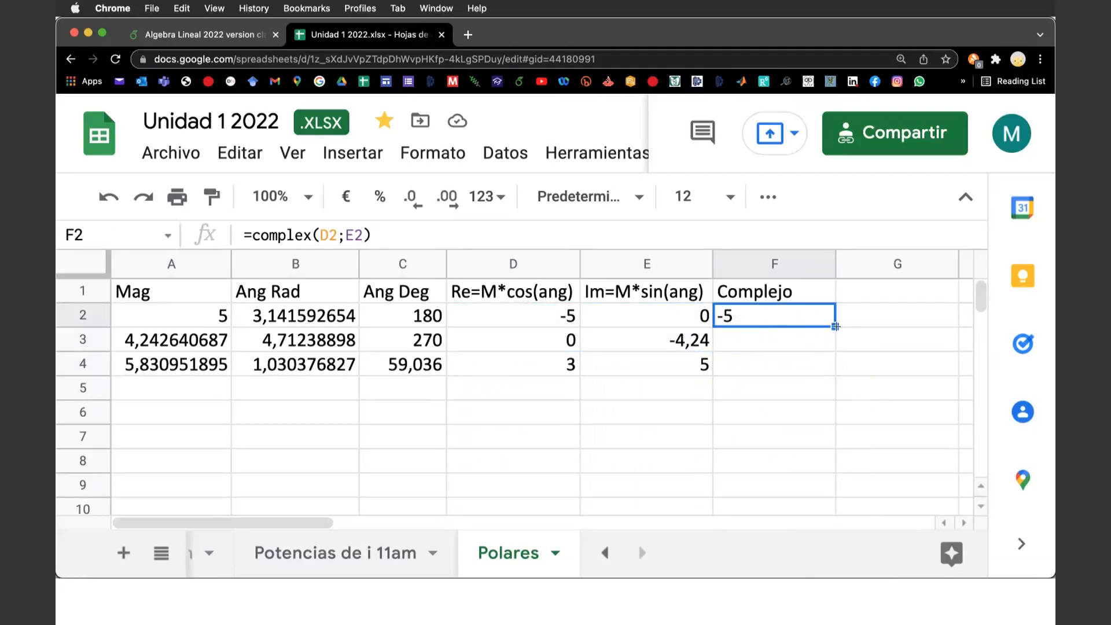
{"action": "left_click_drag", "start_coordinate": [836, 325], "coordinate": [841, 365]}
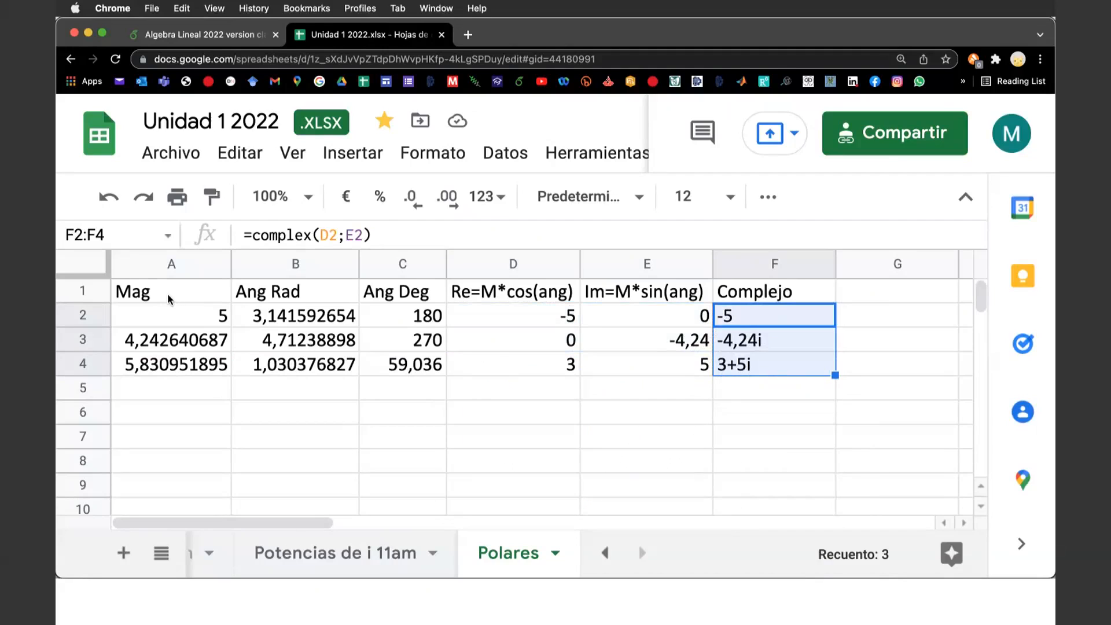
Insert a column to the left of Ang Rad and enter the header IMABS in B1.
{"action": "left_click", "coordinate": [294, 265]}
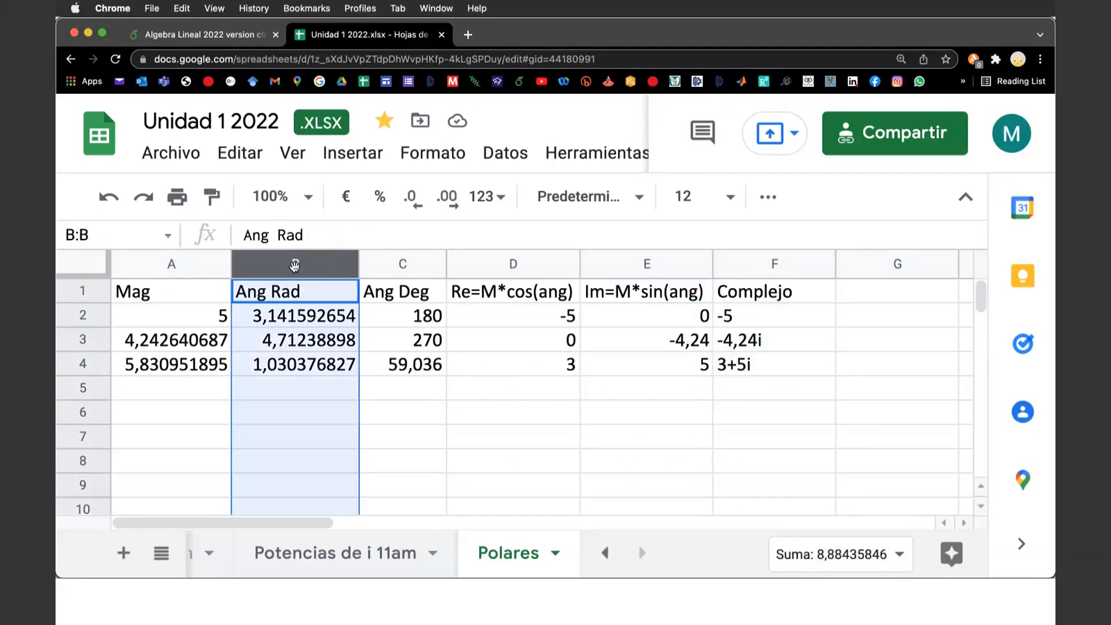
{"action": "right_click", "coordinate": [295, 265]}
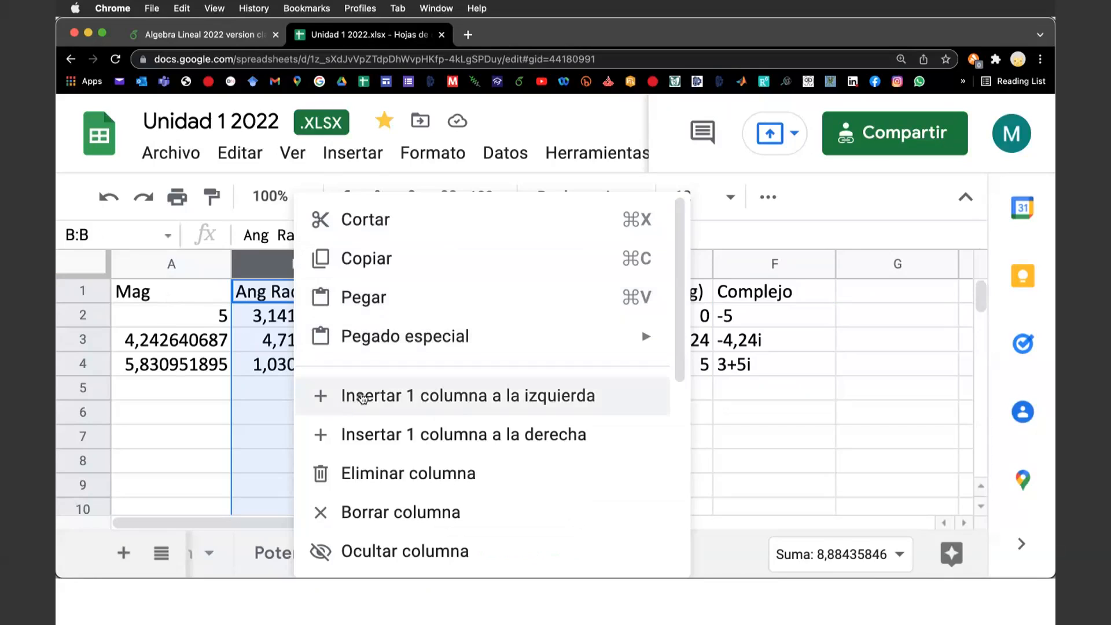
{"action": "left_click", "coordinate": [363, 398]}
{"action": "left_click", "coordinate": [282, 294]}
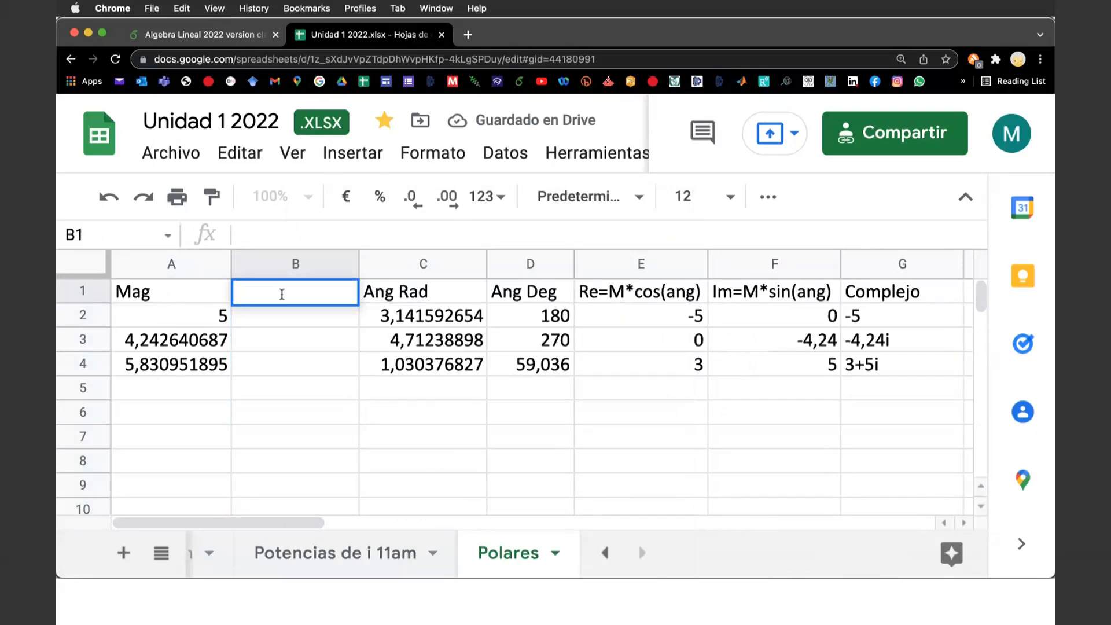
{"action": "type", "text": "Mag"}
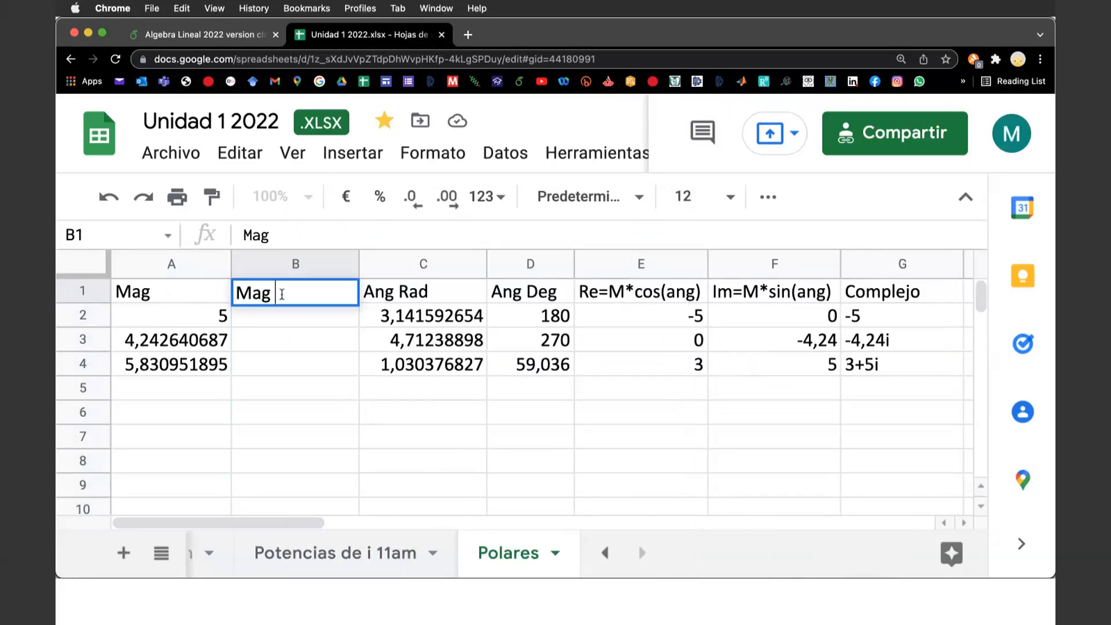
{"action": "key", "text": "BackSpace"}
{"action": "key", "text": "BackSpace"}
{"action": "key", "text": "BackSpace"}
{"action": "type", "text": "IMA"}
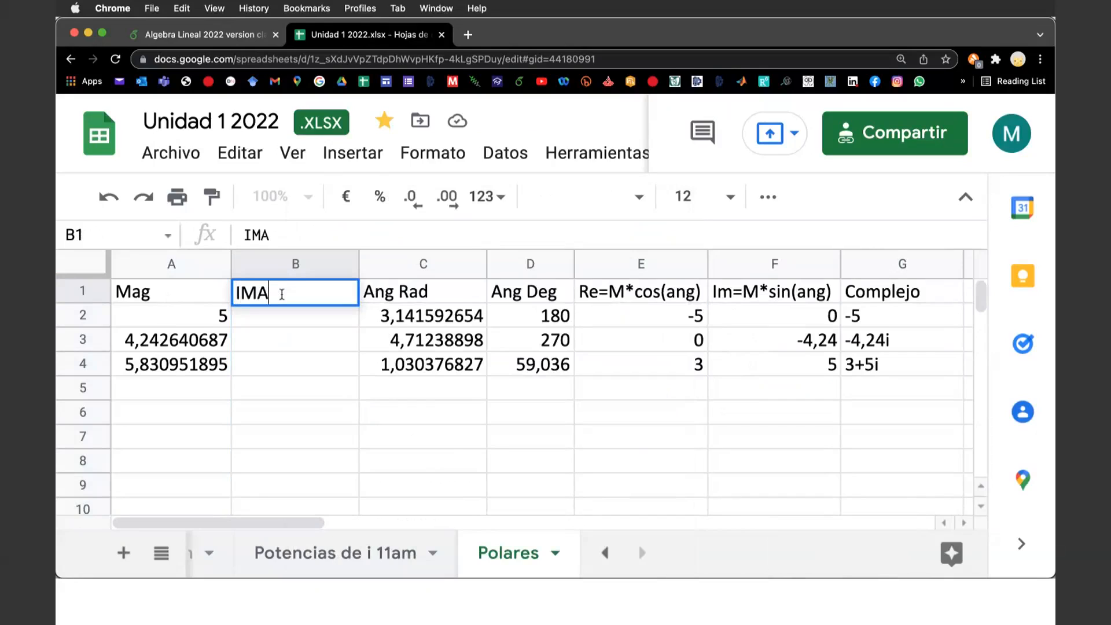
{"action": "type", "text": "BS"}
{"action": "key", "text": "Return"}
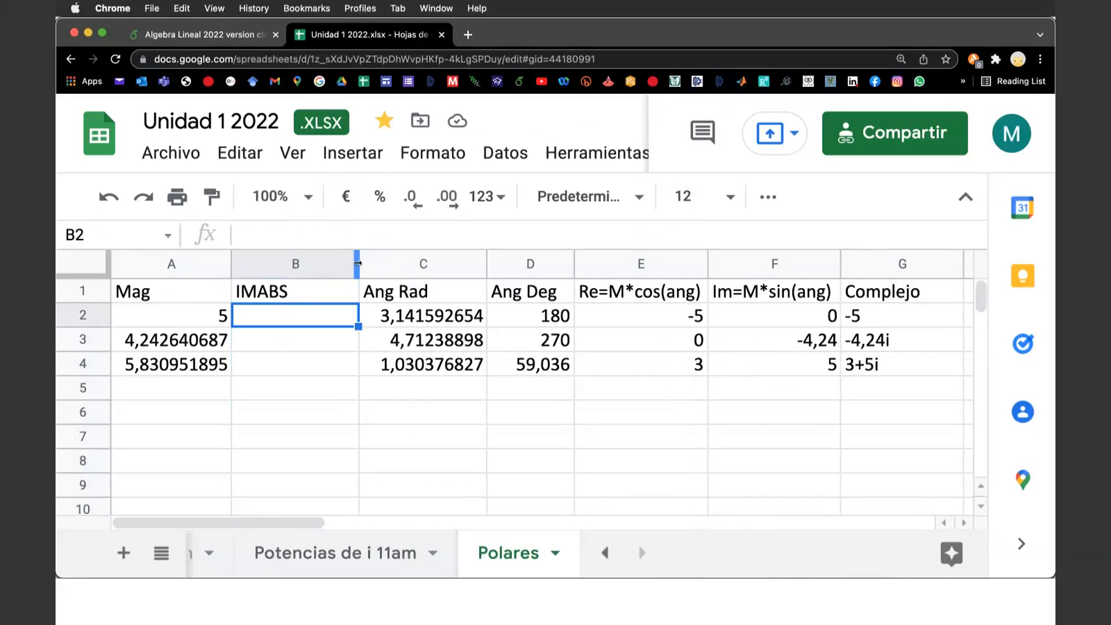
Extend the header in B1 to read IMABS=Mag.
{"action": "left_click", "coordinate": [266, 295]}
{"action": "double_click", "coordinate": [303, 292]}
{"action": "type", "text": "=MAG"}
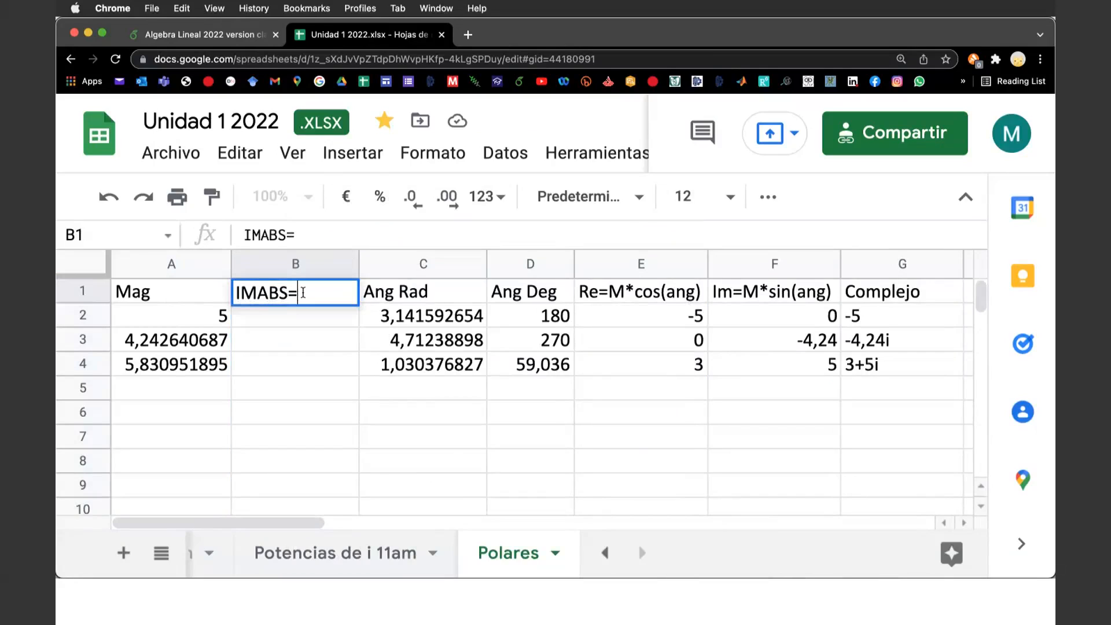
{"action": "key", "text": "BackSpace"}
{"action": "key", "text": "BackSpace"}
{"action": "key", "text": "BackSpace"}
{"action": "type", "text": "Mag"}
{"action": "key", "text": "Return"}
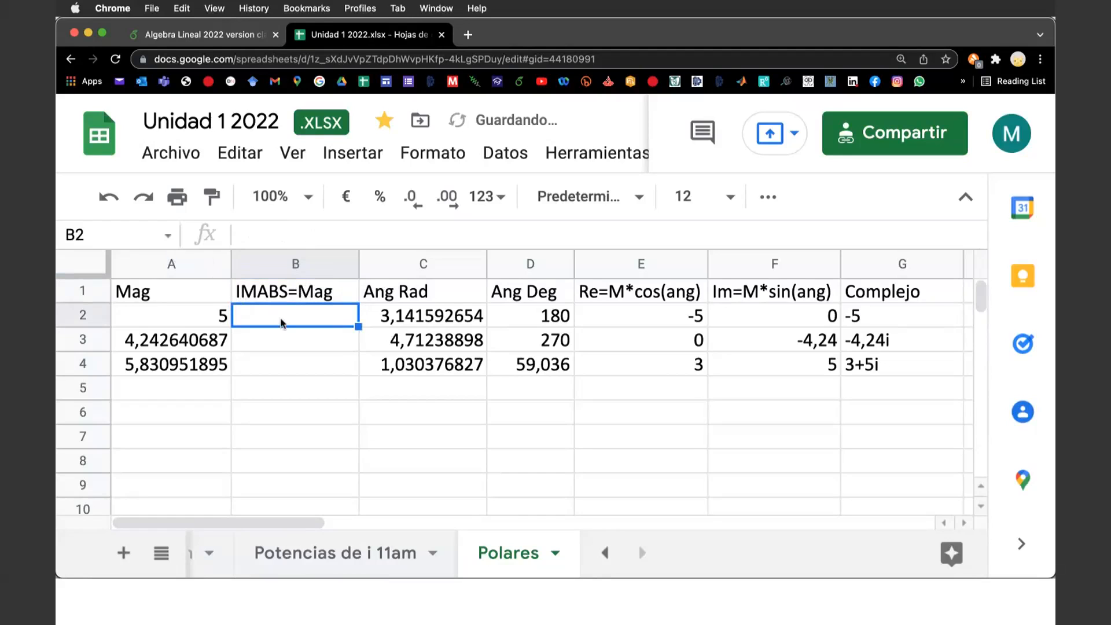
Calculate the magnitudes in B2:B4 with =imabs(G2) and the suggested autofill, and narrow column B slightly.
{"action": "type", "text": "=IM"}
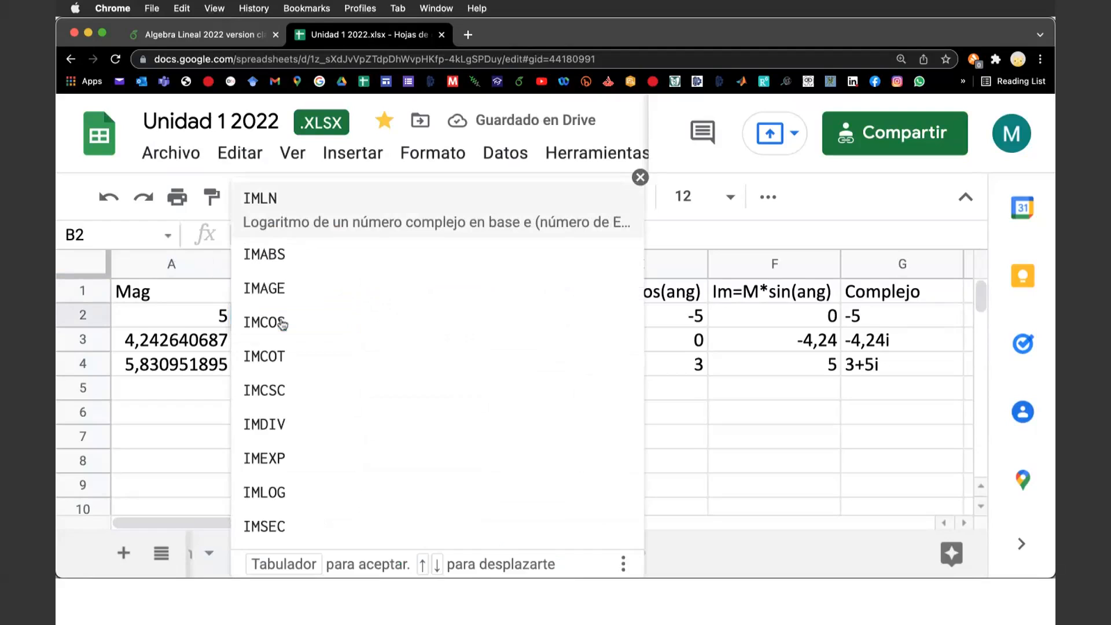
{"action": "type", "text": "abs"}
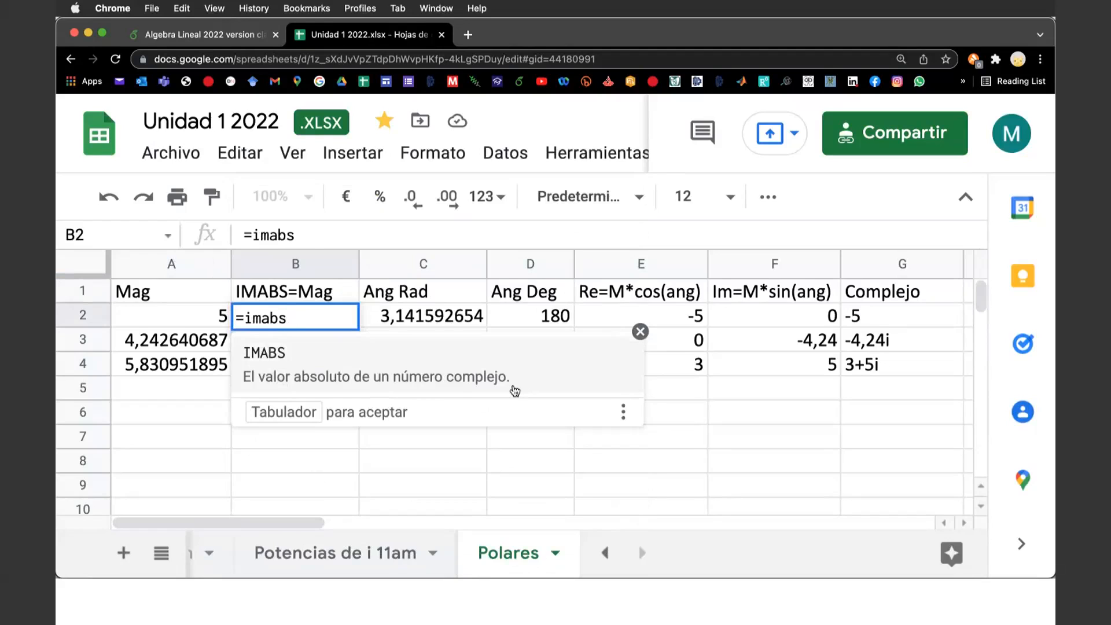
{"action": "type", "text": "("}
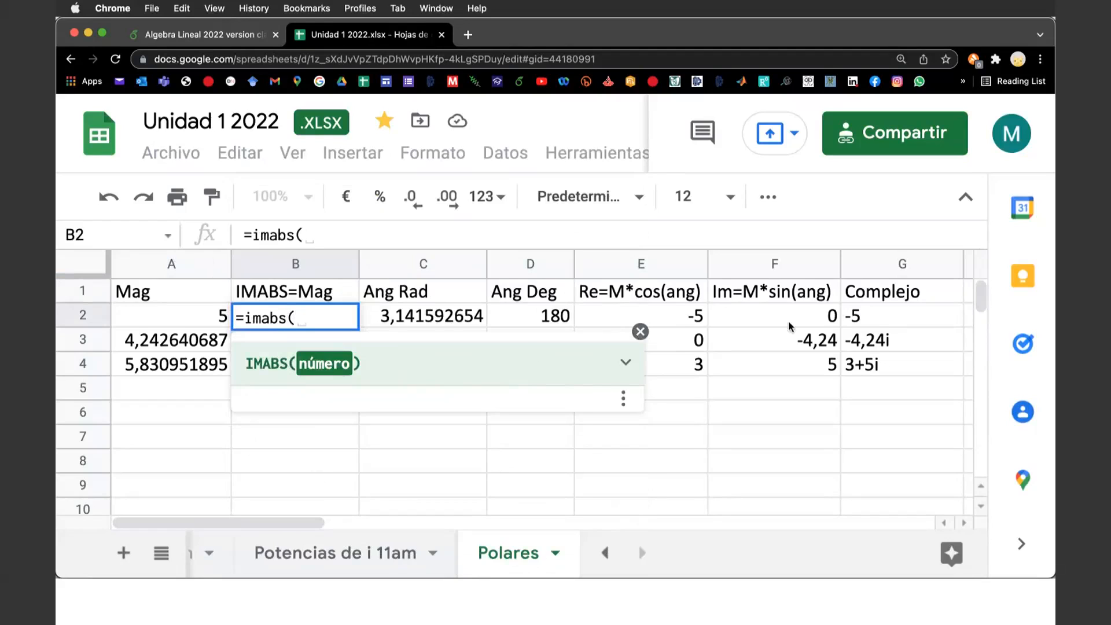
{"action": "left_click", "coordinate": [870, 319]}
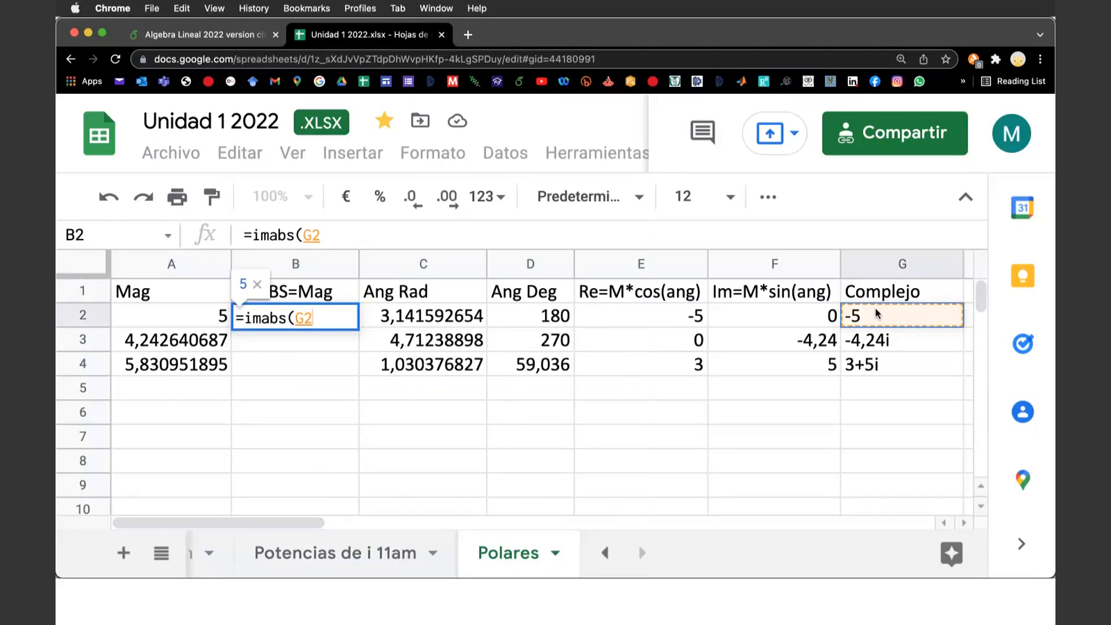
{"action": "type", "text": ")"}
{"action": "key", "text": "Return"}
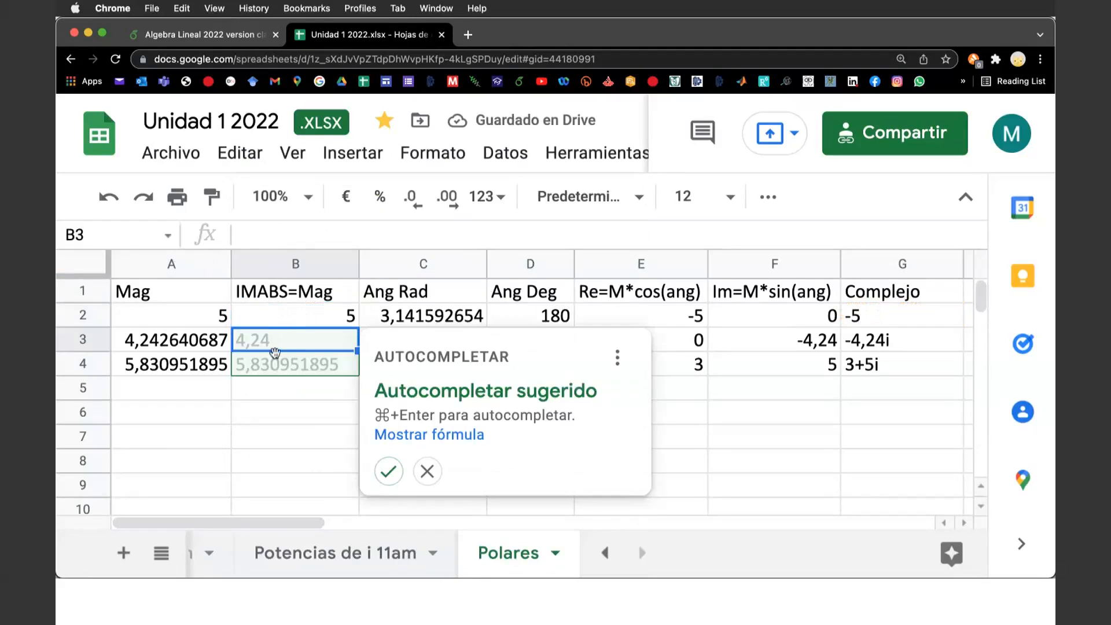
{"action": "left_click", "coordinate": [387, 473]}
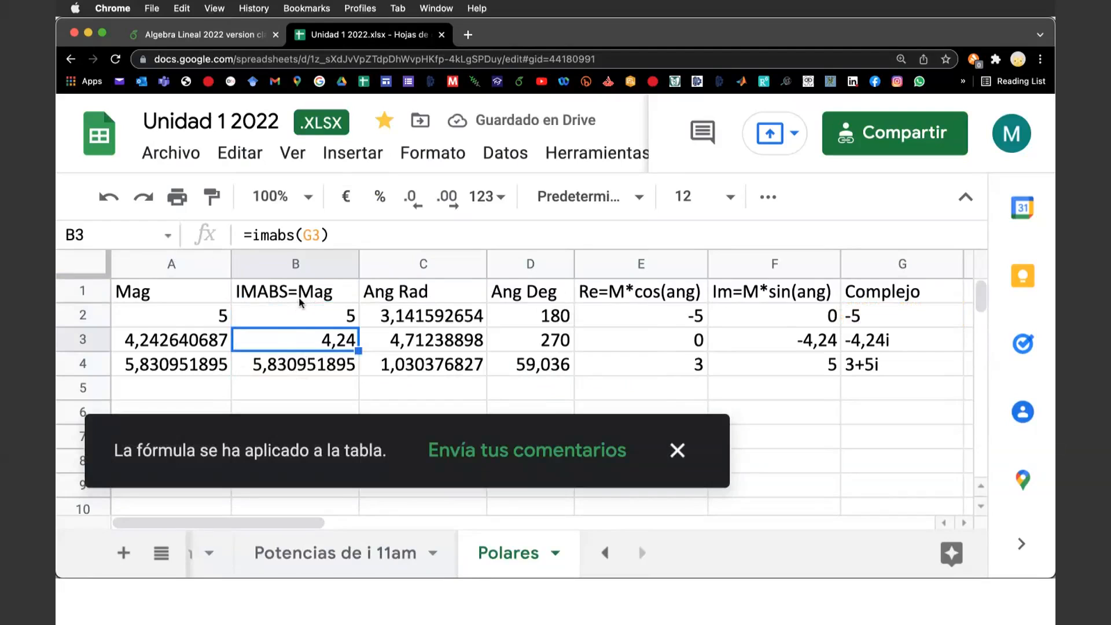
{"action": "left_click_drag", "start_coordinate": [873, 314], "coordinate": [879, 364]}
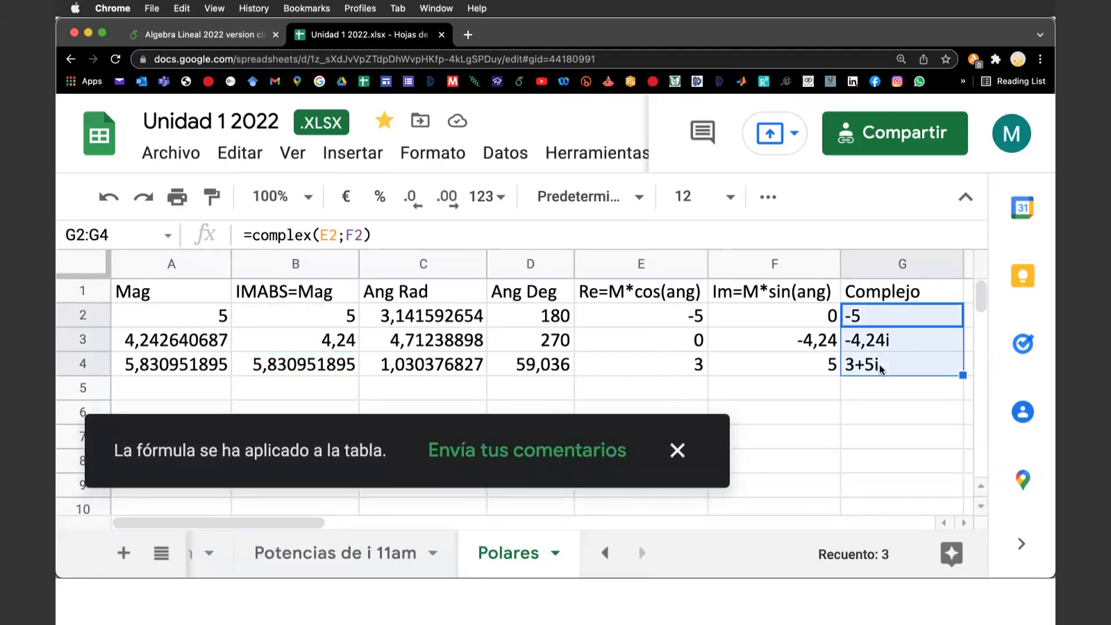
{"action": "left_click", "coordinate": [676, 453]}
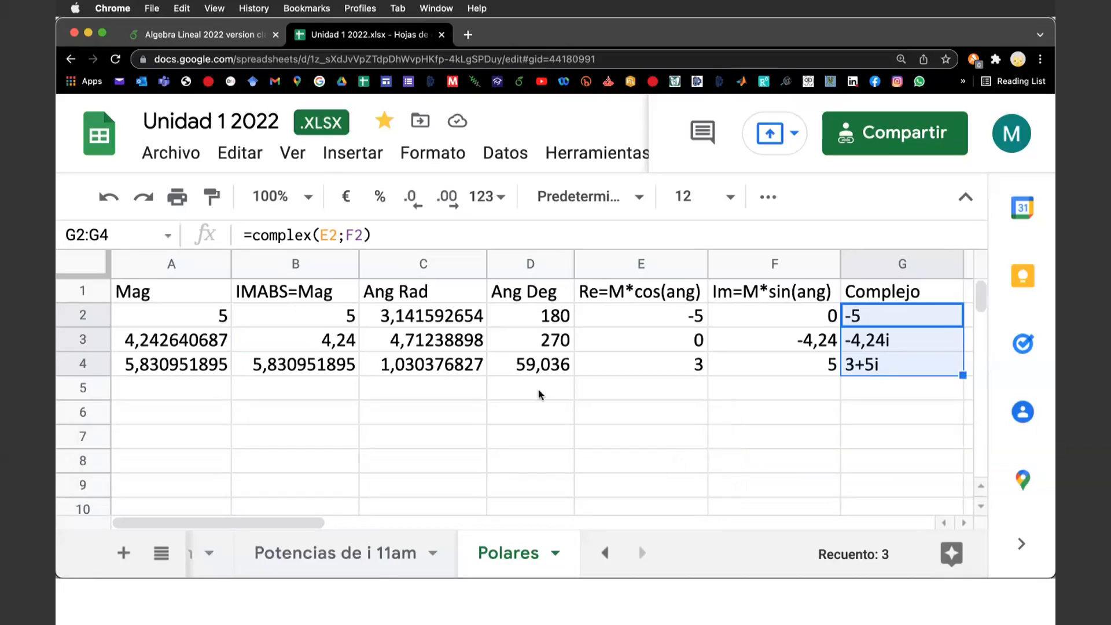
{"action": "left_click_drag", "start_coordinate": [358, 264], "coordinate": [343, 263]}
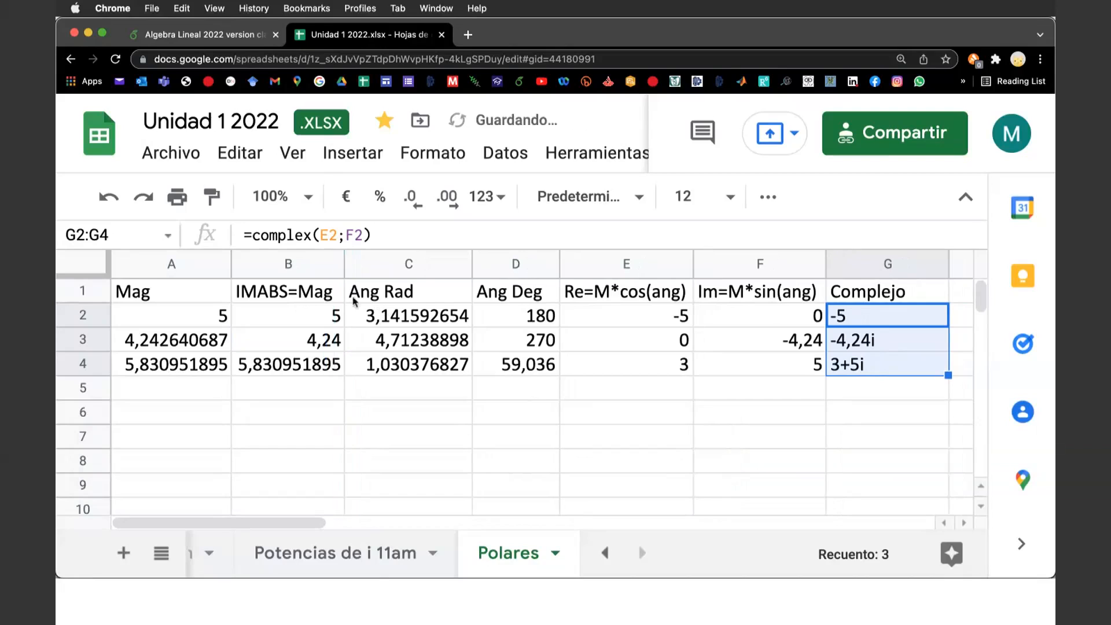
Compare the values in the Mag column with the formula results in the IMABS=Mag column, row by row.
{"action": "left_click", "coordinate": [191, 318]}
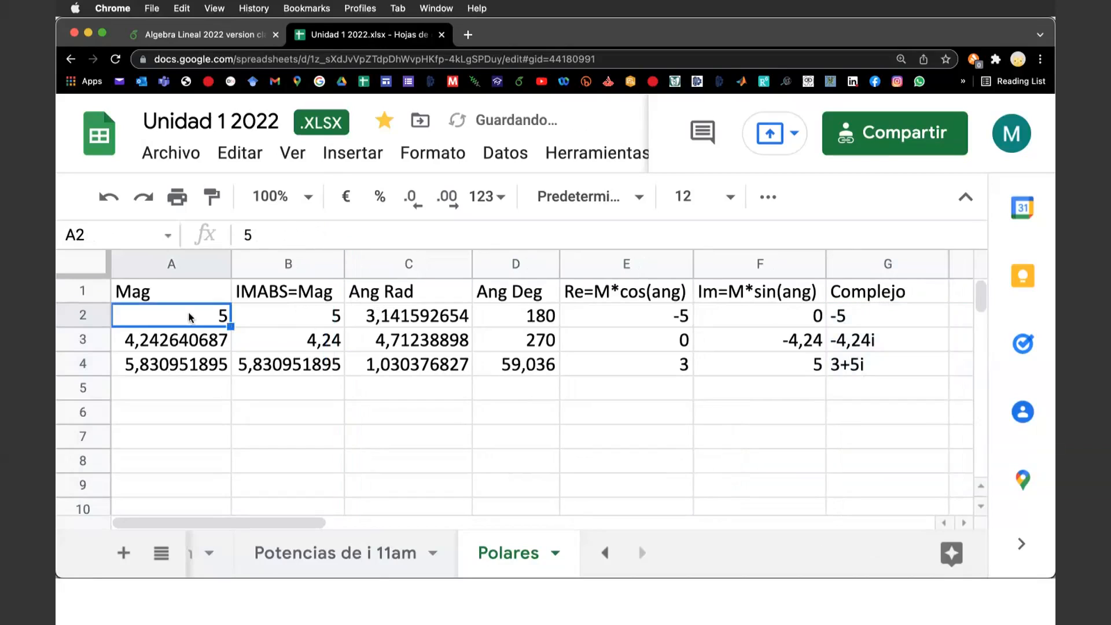
{"action": "key", "text": "Down"}
{"action": "key", "text": "Up"}
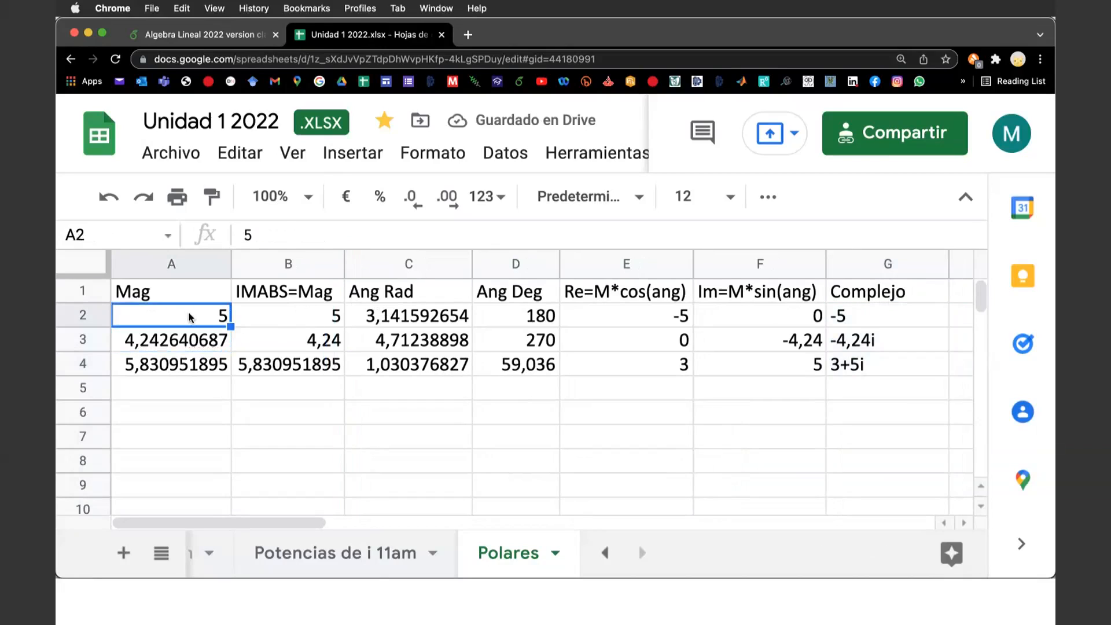
{"action": "key", "text": "Right"}
{"action": "key", "text": "Down"}
{"action": "key", "text": "Up"}
{"action": "key", "text": "Down"}
{"action": "key", "text": "Up"}
{"action": "key", "text": "Up"}
{"action": "key", "text": "Down"}
{"action": "key", "text": "Down"}
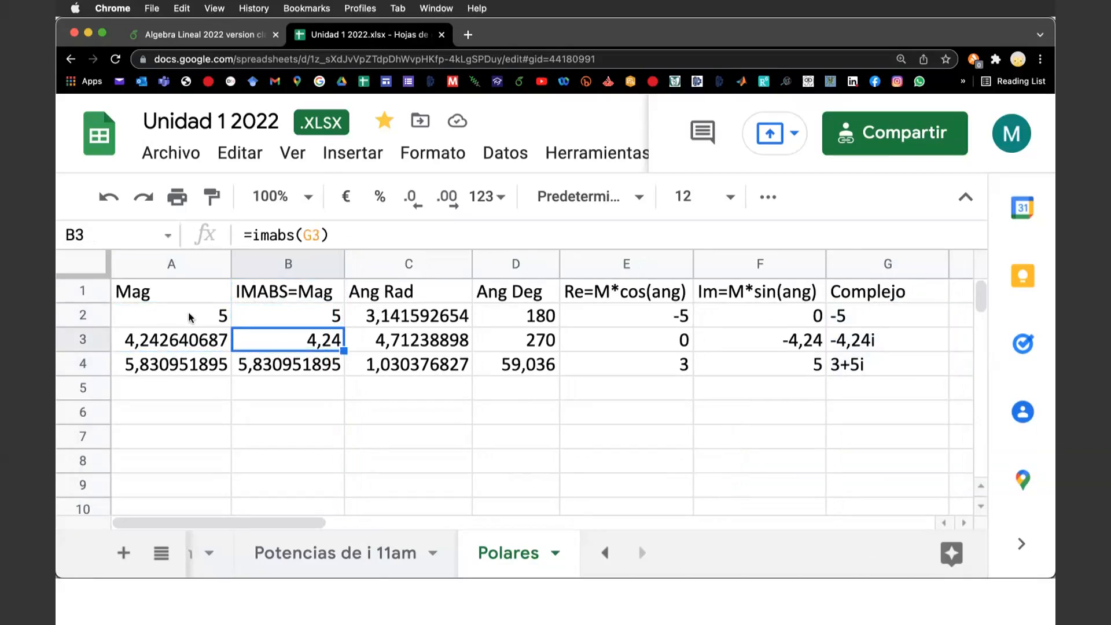
{"action": "key", "text": "Up"}
{"action": "key", "text": "Right"}
{"action": "key", "text": "Up"}
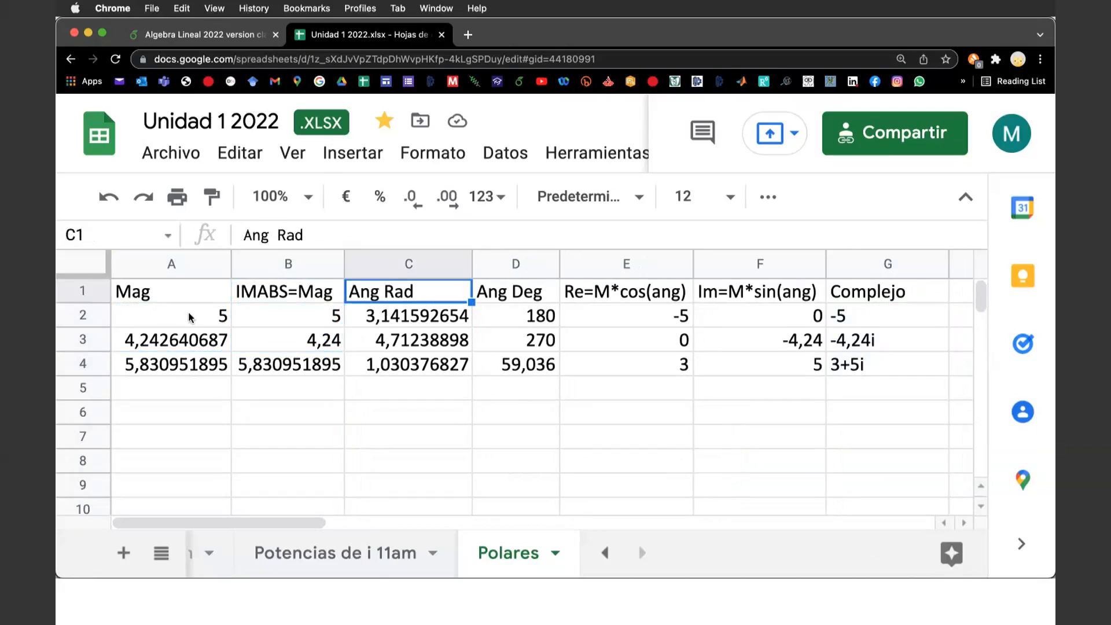
Insert an empty column between IMABS=Mag and Ang Rad.
{"action": "left_click", "coordinate": [409, 265]}
{"action": "right_click", "coordinate": [410, 266]}
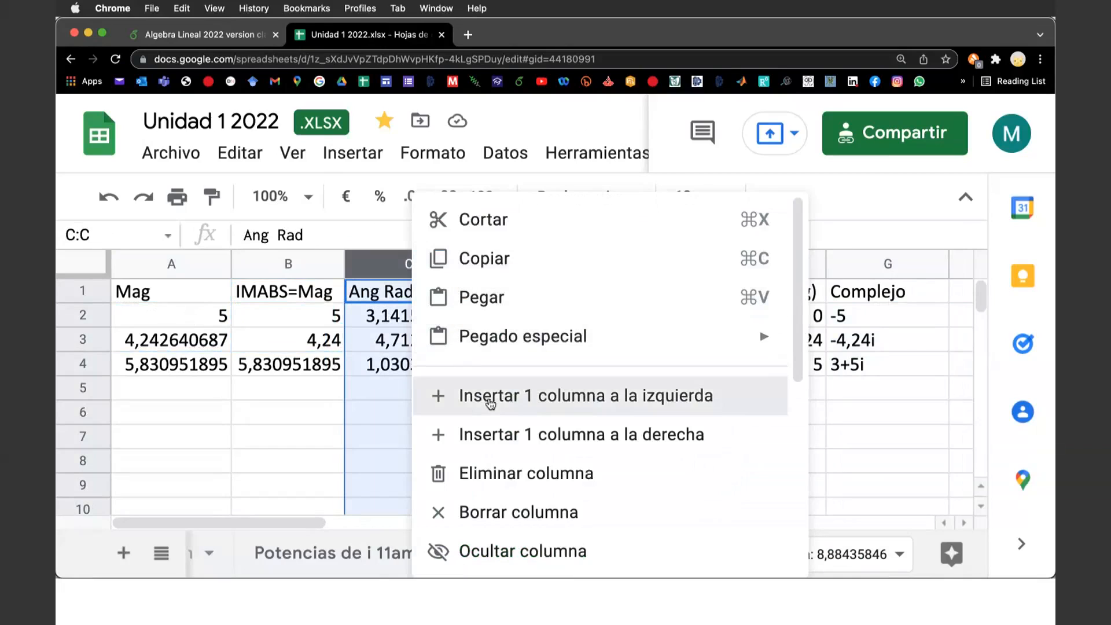
{"action": "left_click", "coordinate": [489, 403]}
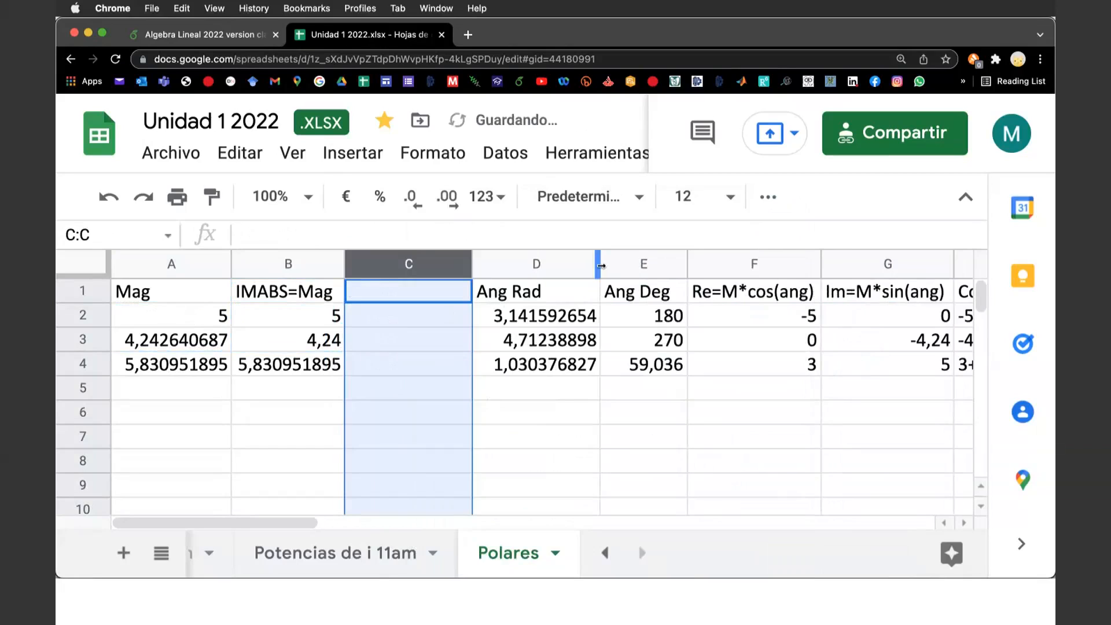
Narrow columns A, C, D and E so that more of the Complejo column fits in view.
{"action": "left_click_drag", "start_coordinate": [685, 256], "coordinate": [675, 256]}
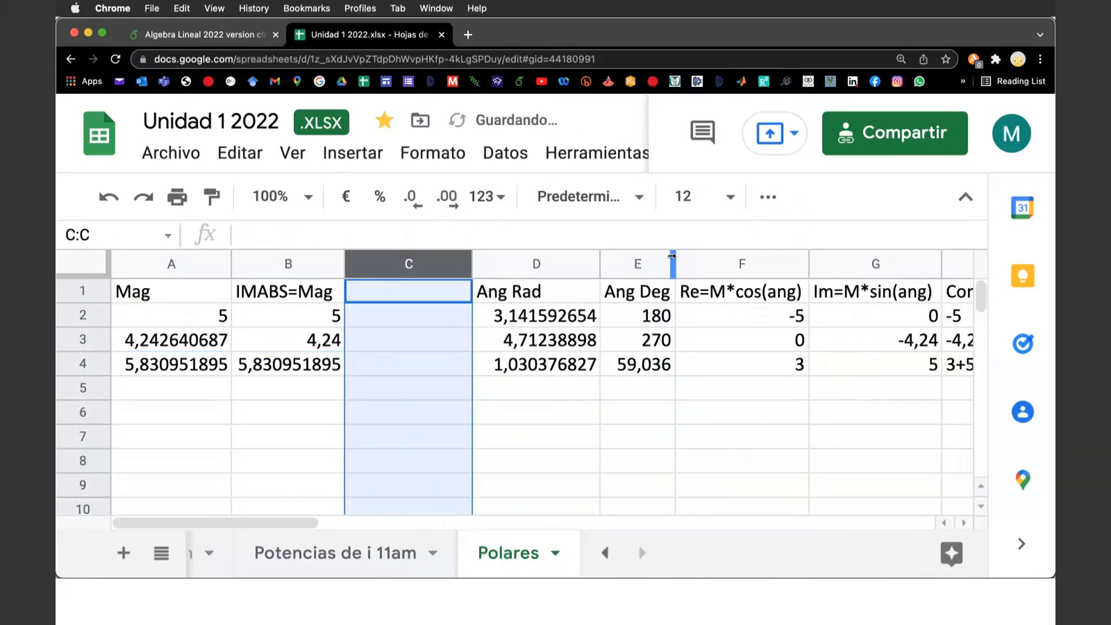
{"action": "left_click_drag", "start_coordinate": [231, 257], "coordinate": [222, 262]}
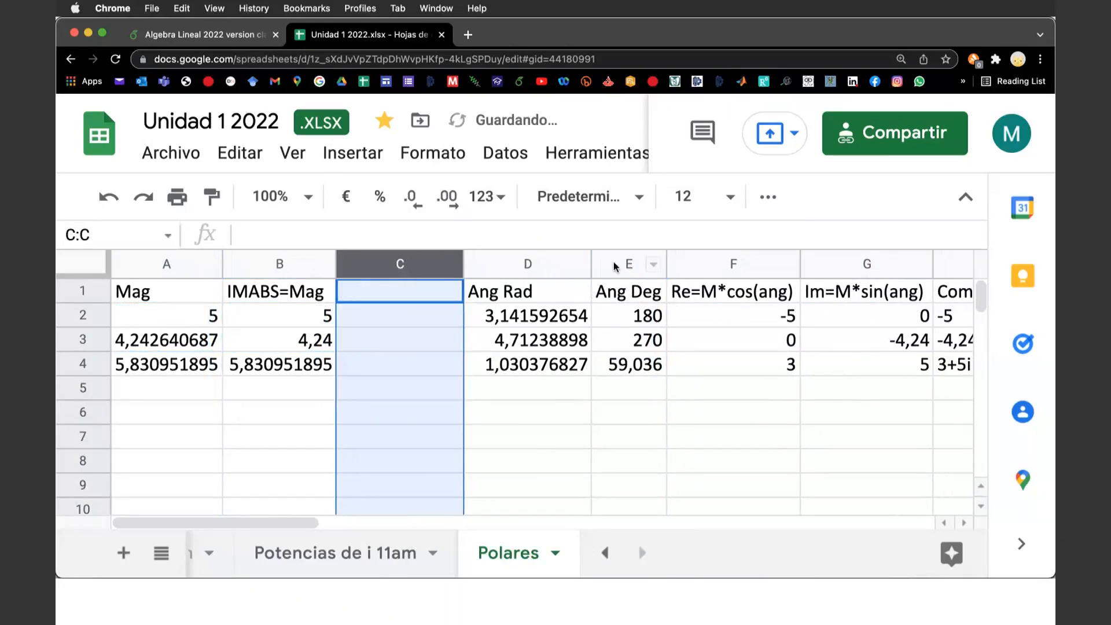
{"action": "left_click_drag", "start_coordinate": [590, 260], "coordinate": [583, 260]}
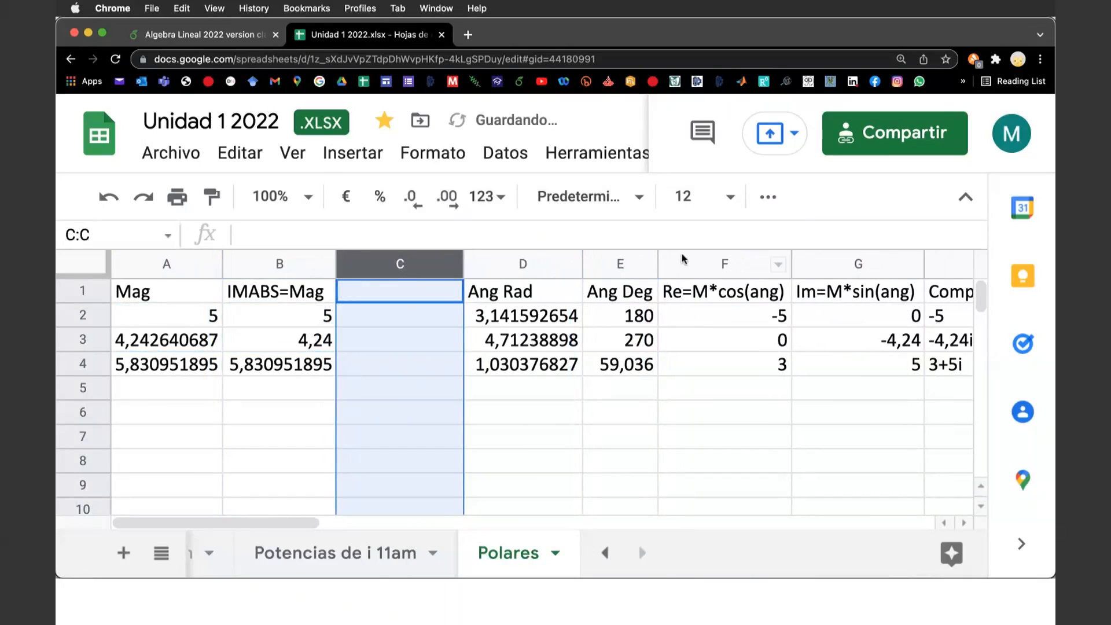
{"action": "left_click_drag", "start_coordinate": [657, 260], "coordinate": [654, 260]}
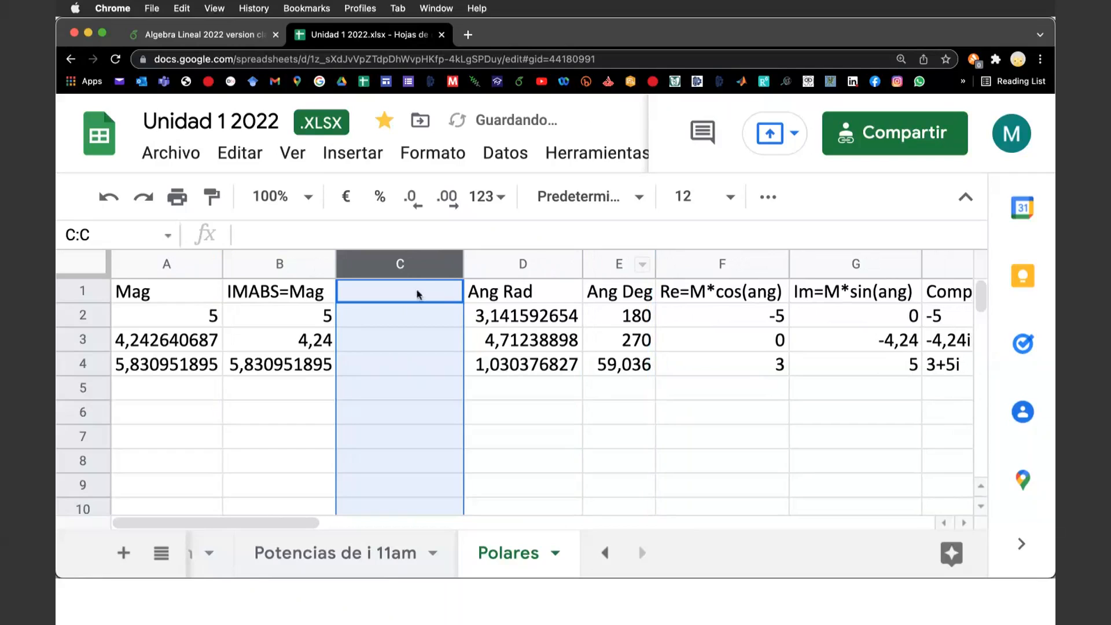
{"action": "left_click_drag", "start_coordinate": [463, 265], "coordinate": [445, 265]}
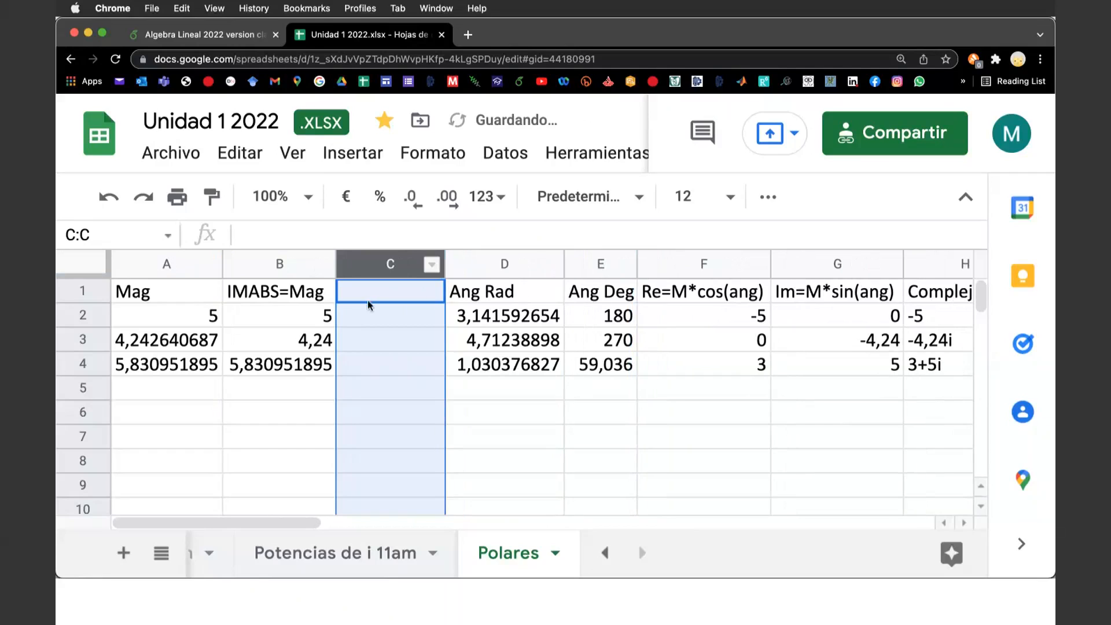
Enter the header IMARGUMENT in C1 and widen column C to fit it.
{"action": "left_click", "coordinate": [367, 299]}
{"action": "type", "text": "IM"}
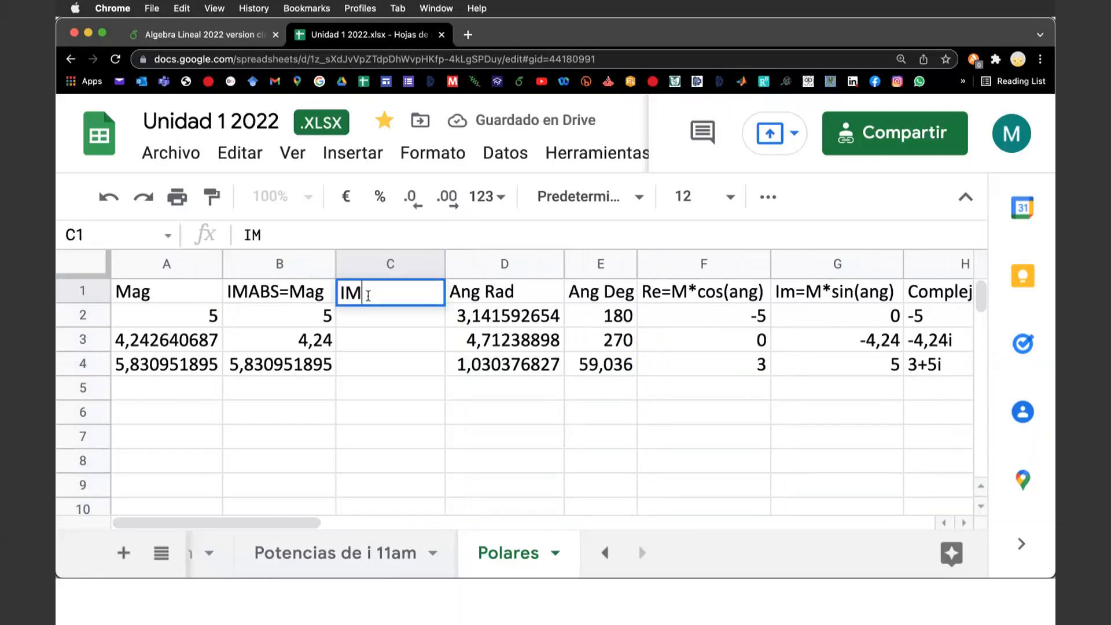
{"action": "type", "text": "ARGUMENT"}
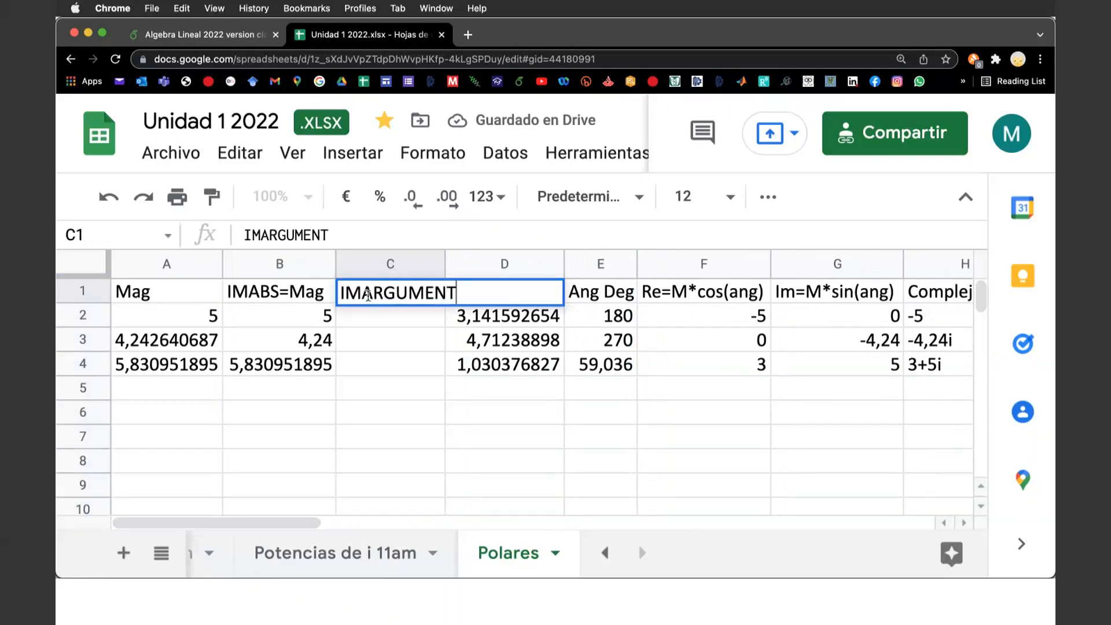
{"action": "key", "text": "Return"}
{"action": "left_click_drag", "start_coordinate": [444, 264], "coordinate": [461, 265]}
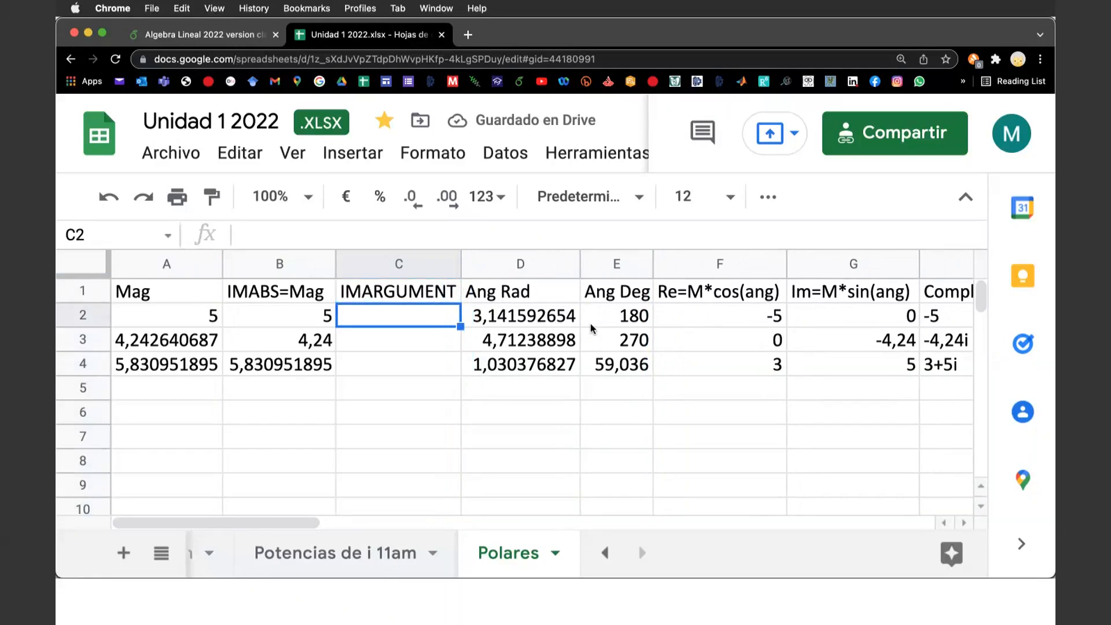
Enter =IMARGUMENT(H2) in C2 and accept the suggested autofill for C3 and C4.
{"action": "type", "text": "=IMA"}
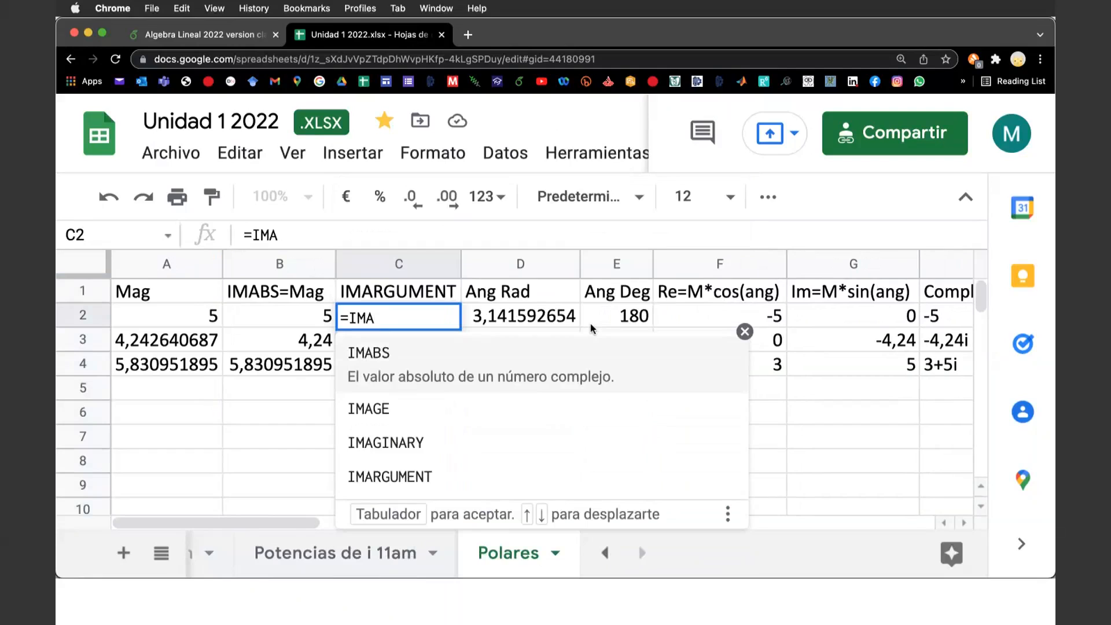
{"action": "type", "text": "R"}
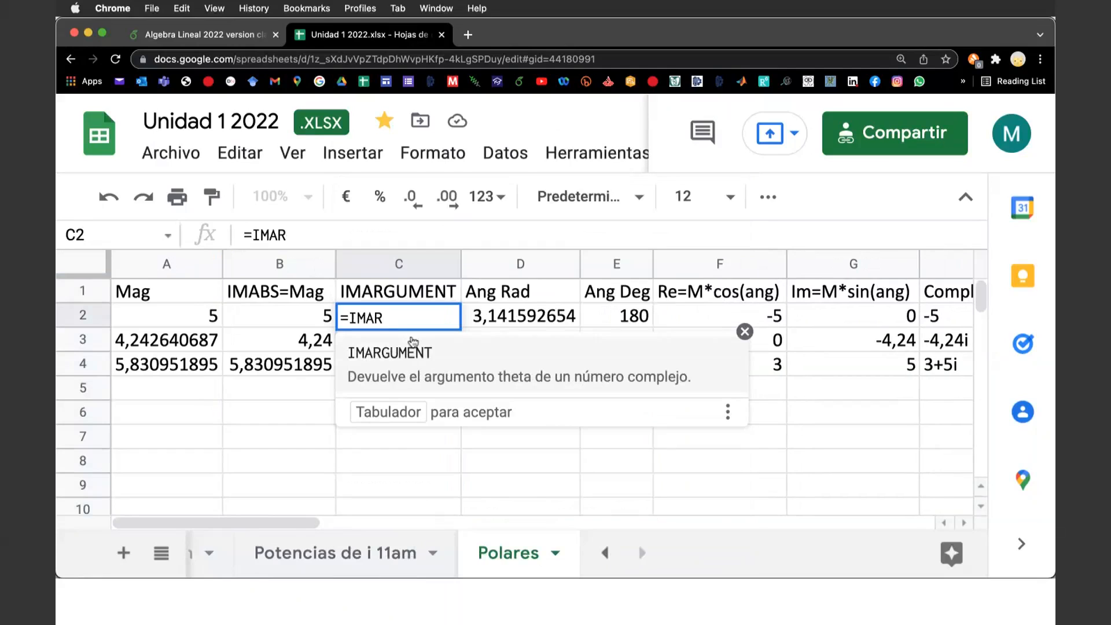
{"action": "left_click", "coordinate": [403, 355]}
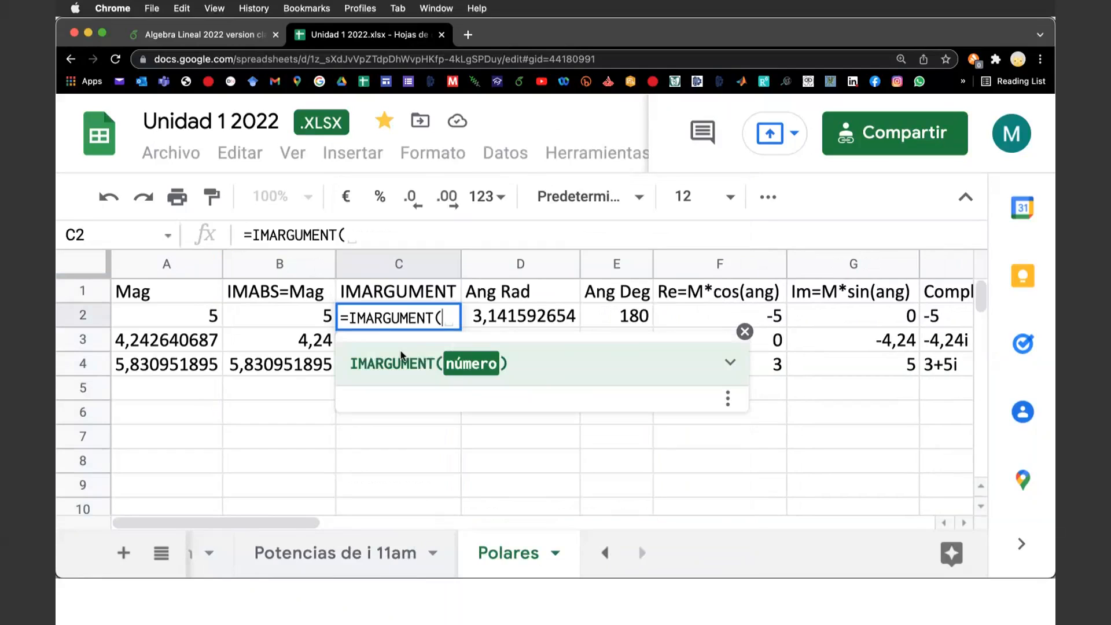
{"action": "left_click", "coordinate": [946, 317]}
{"action": "type", "text": ")"}
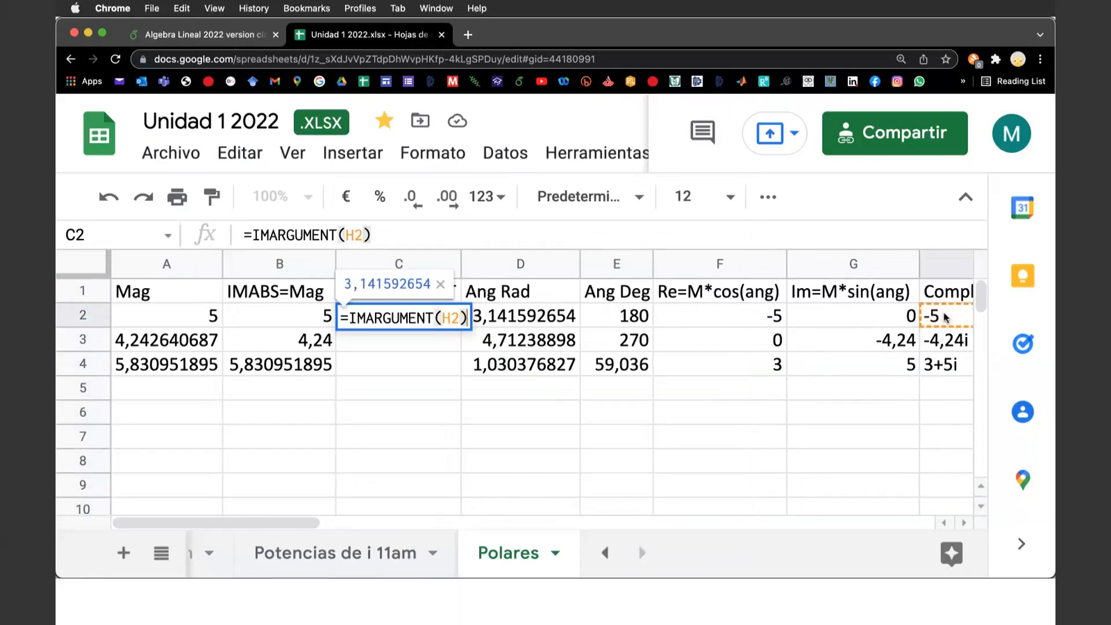
{"action": "key", "text": "Return"}
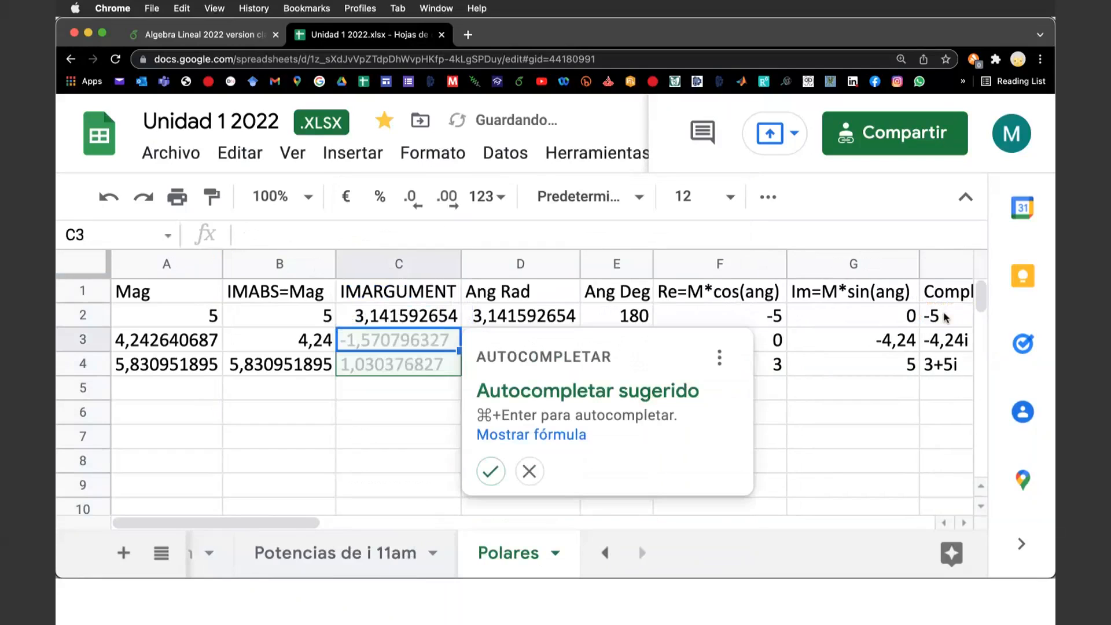
{"action": "left_click", "coordinate": [490, 471]}
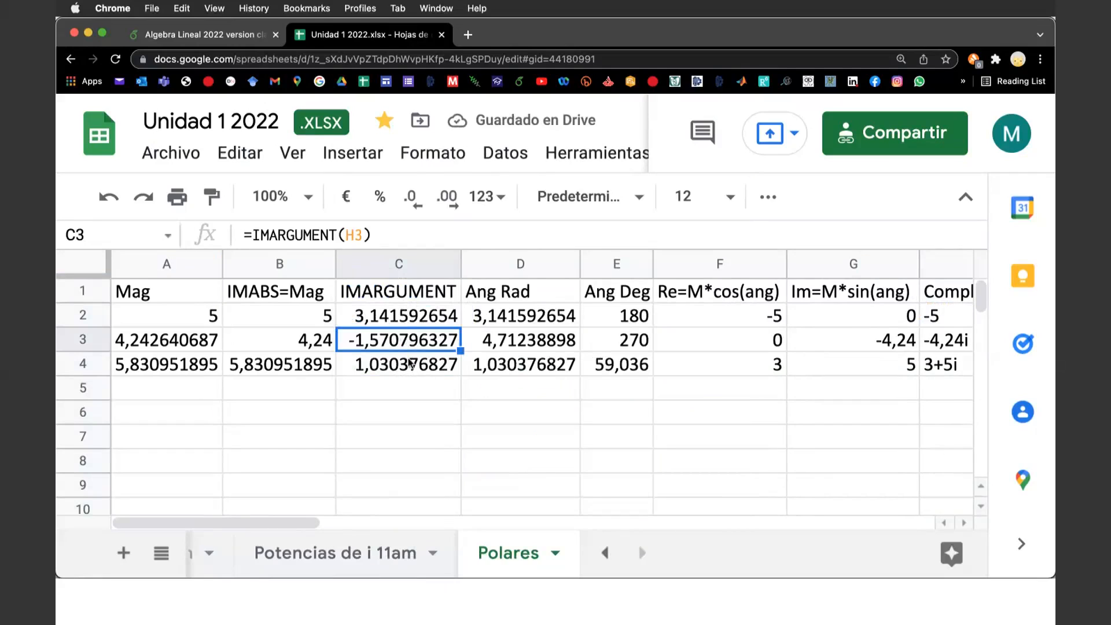
Compare row 3's IMARGUMENT angle with its Ang Rad and Ang Deg values, consult the GeoGebra angle plot, and return to the spreadsheet.
{"action": "left_click", "coordinate": [514, 346]}
{"action": "left_click", "coordinate": [403, 346]}
{"action": "left_click", "coordinate": [520, 346]}
{"action": "left_click", "coordinate": [420, 346]}
{"action": "key", "text": "Right"}
{"action": "left_click", "coordinate": [420, 346]}
{"action": "left_click", "coordinate": [507, 347]}
{"action": "left_click", "coordinate": [411, 342]}
{"action": "left_click", "coordinate": [496, 346]}
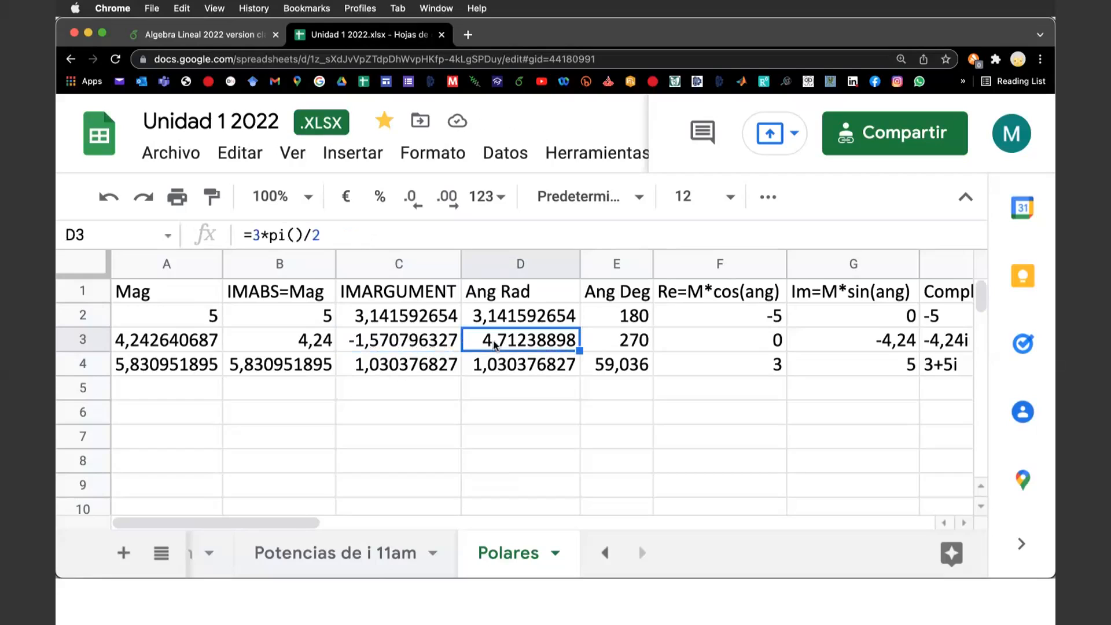
{"action": "left_click", "coordinate": [421, 346]}
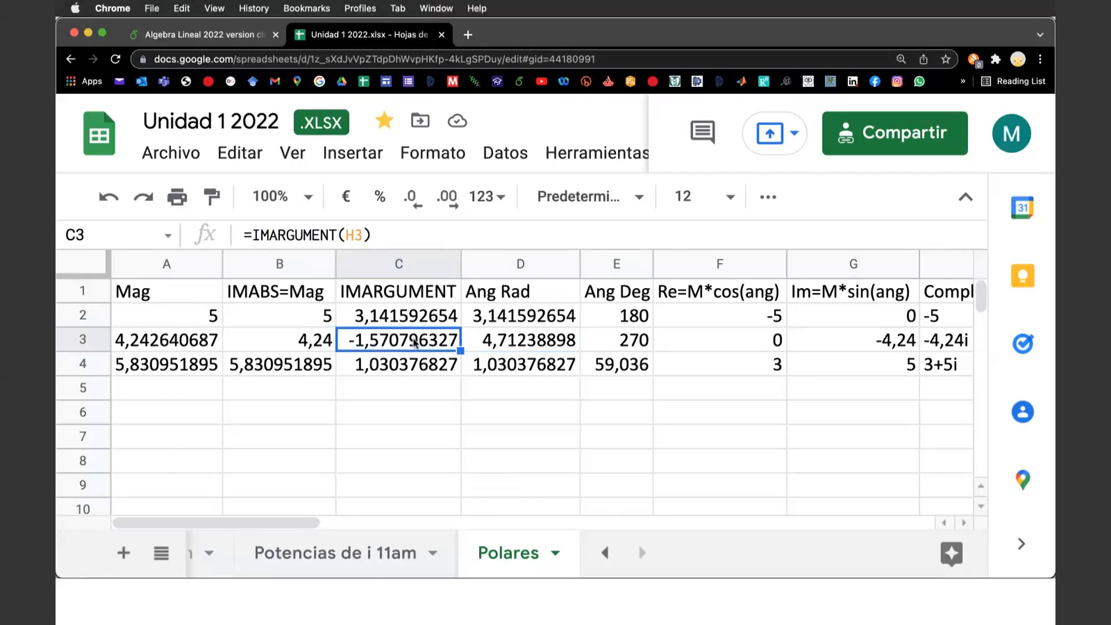
{"action": "left_click", "coordinate": [639, 345]}
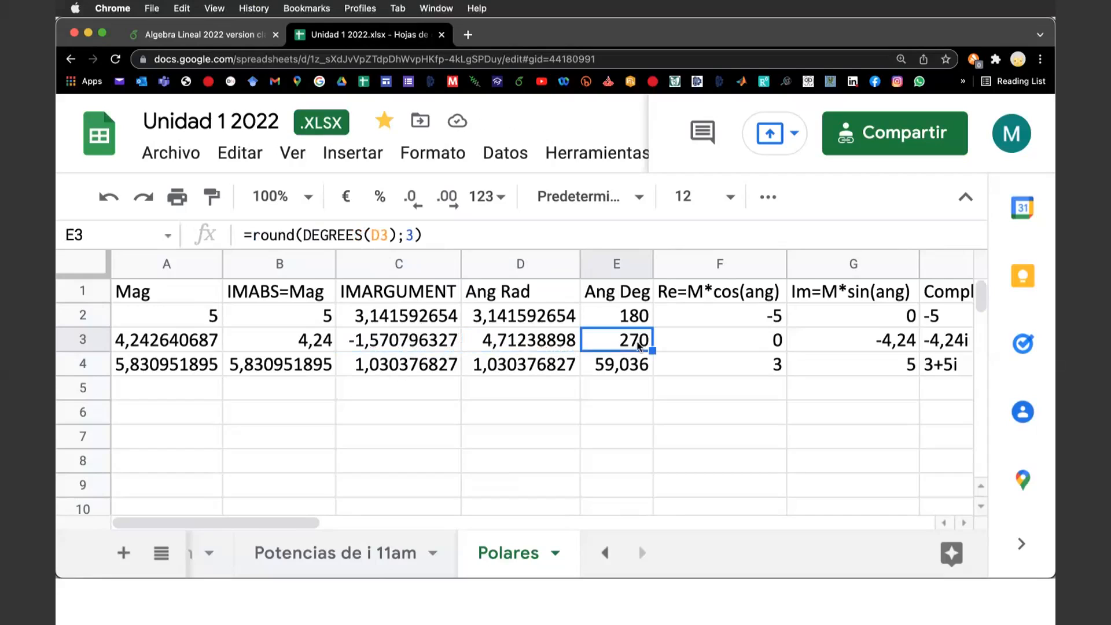
{"action": "left_click", "coordinate": [532, 345]}
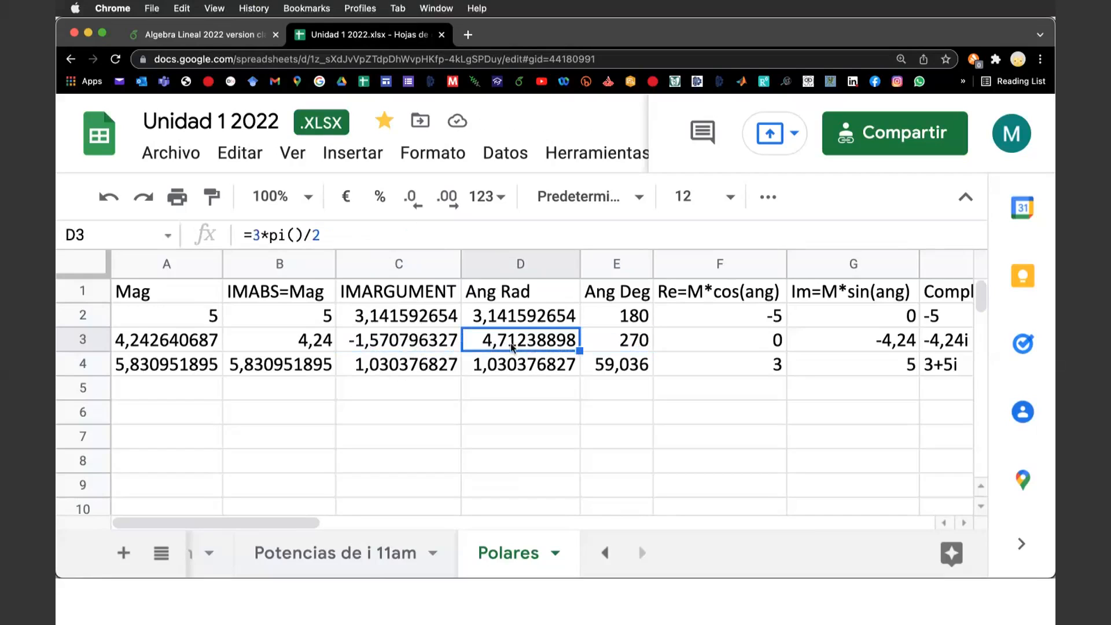
{"action": "left_click", "coordinate": [388, 345]}
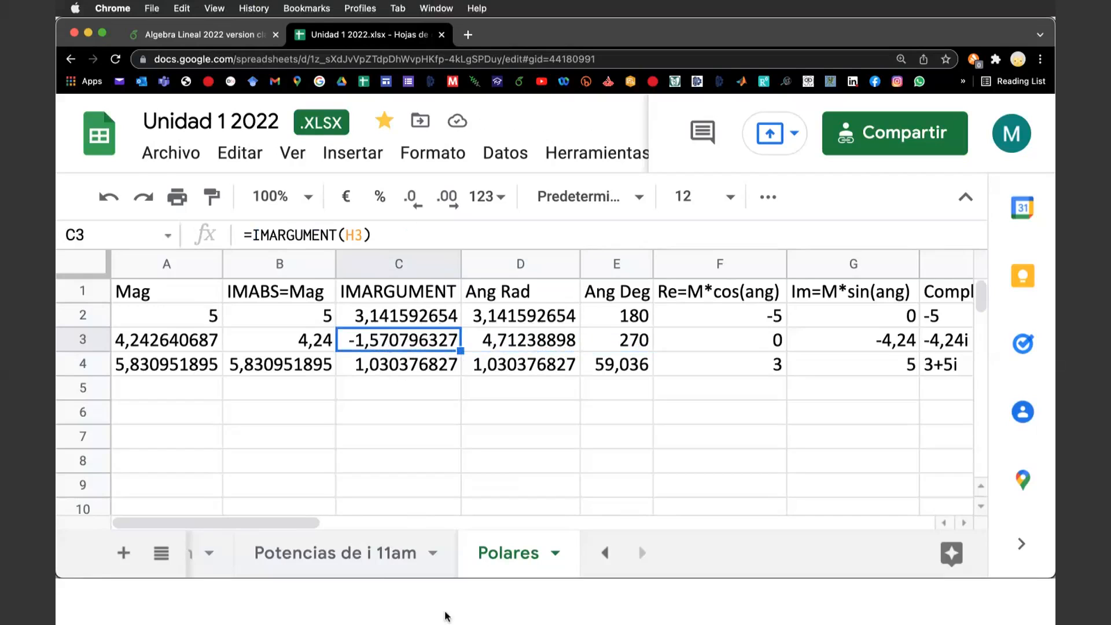
{"action": "left_click", "coordinate": [423, 609]}
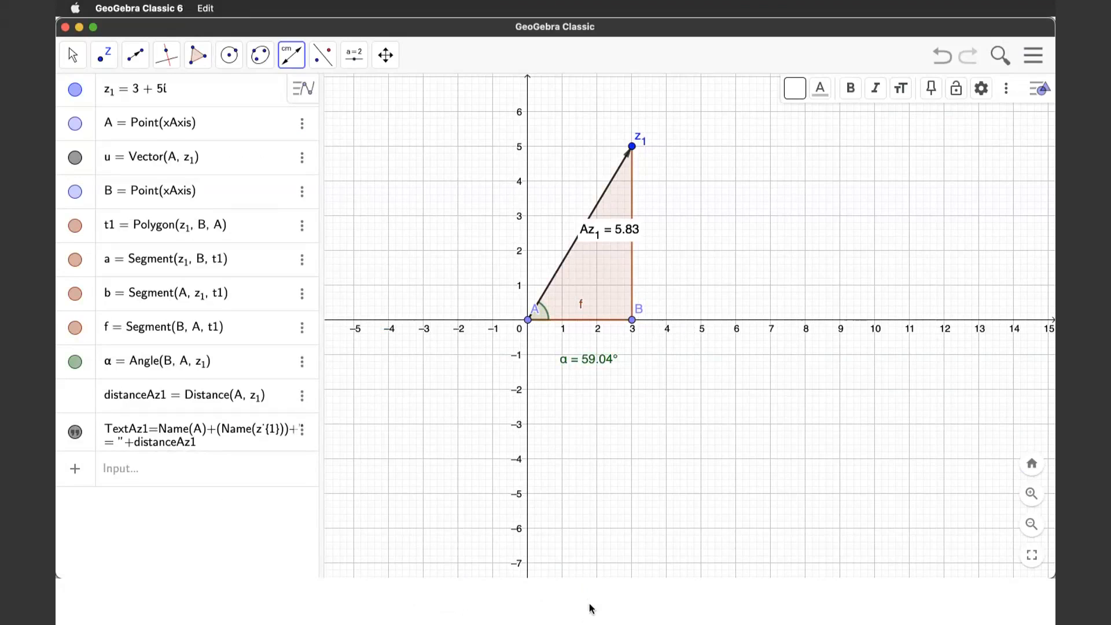
{"action": "left_click", "coordinate": [291, 600]}
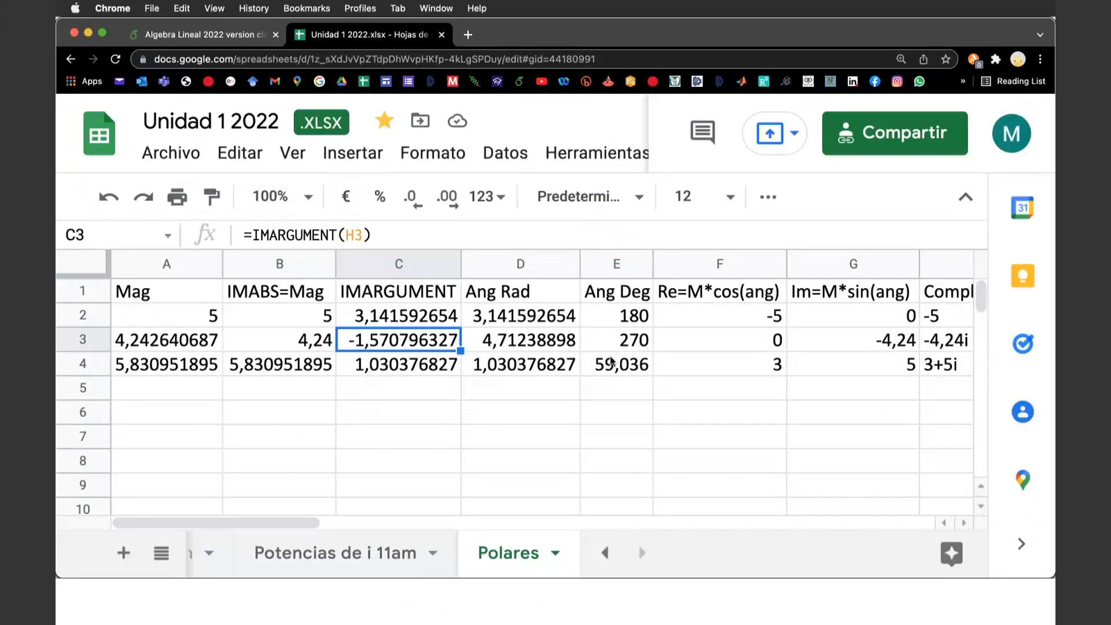
Insert an empty column between Ang Rad and Ang Deg and give it the header Ang eq.
{"action": "left_click", "coordinate": [609, 265]}
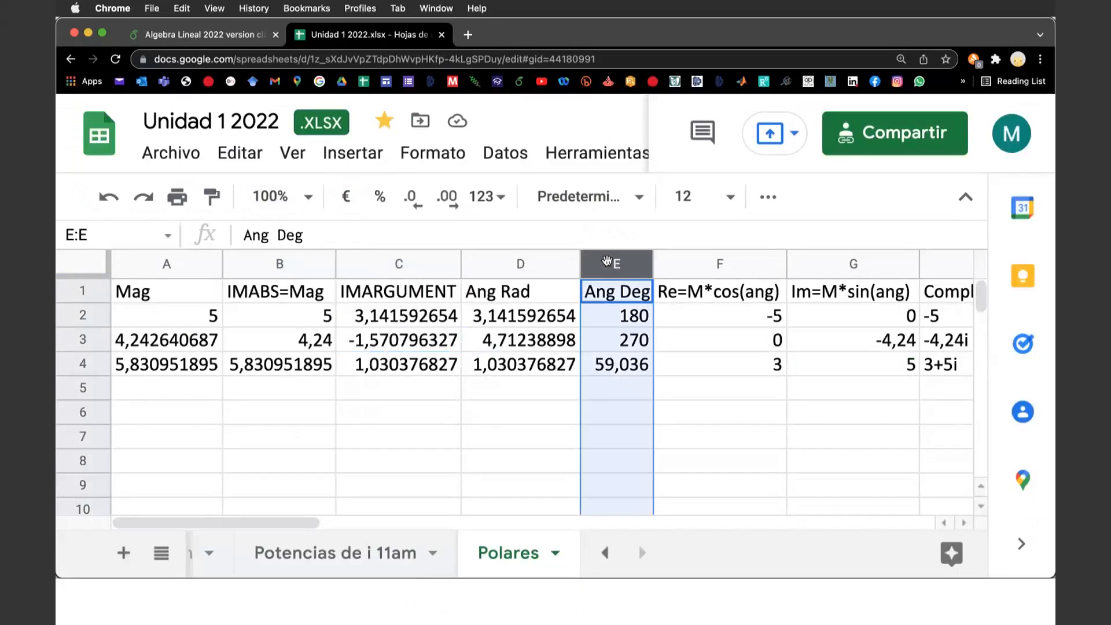
{"action": "right_click", "coordinate": [609, 265]}
{"action": "left_click", "coordinate": [666, 395]}
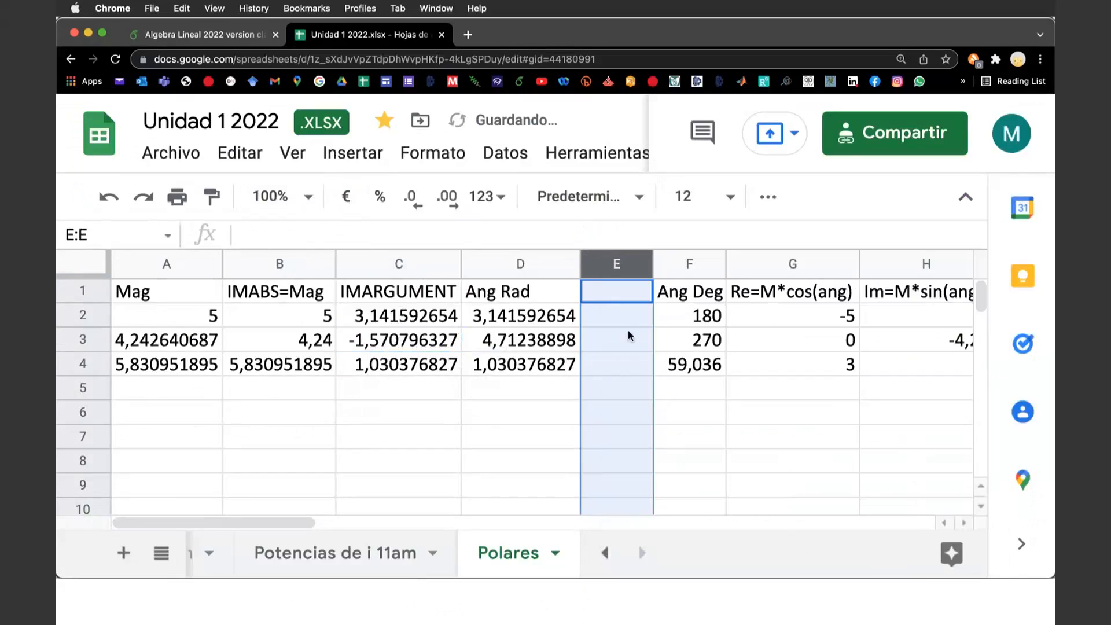
{"action": "double_click", "coordinate": [615, 297]}
{"action": "type", "text": "AN"}
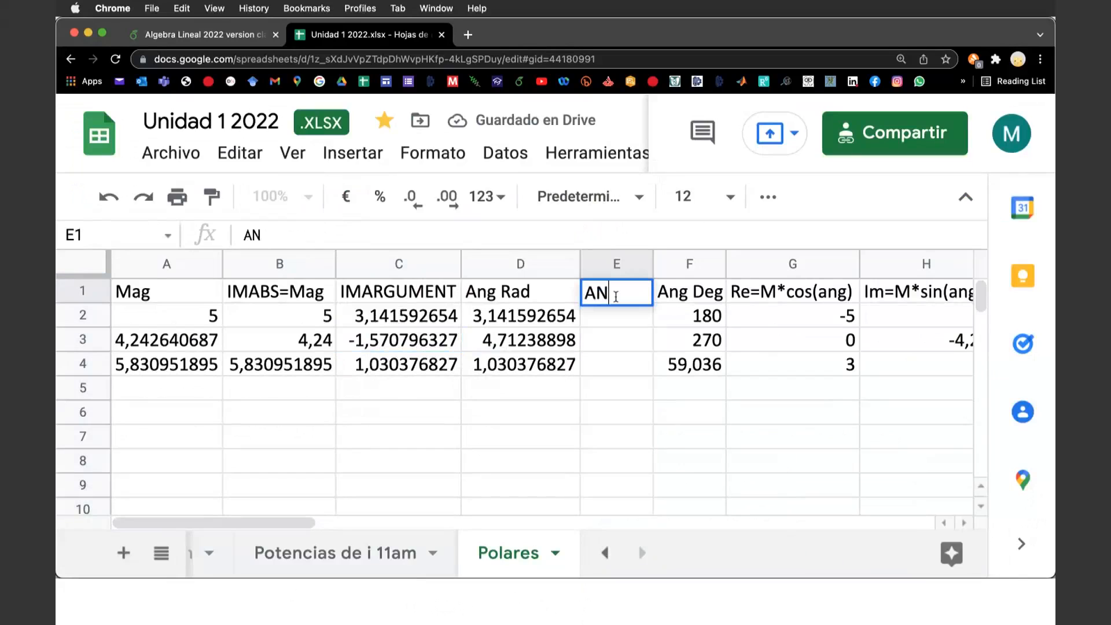
{"action": "key", "text": "BackSpace"}
{"action": "type", "text": "NG"}
{"action": "key", "text": "BackSpace"}
{"action": "key", "text": "BackSpace"}
{"action": "type", "text": "ng e"}
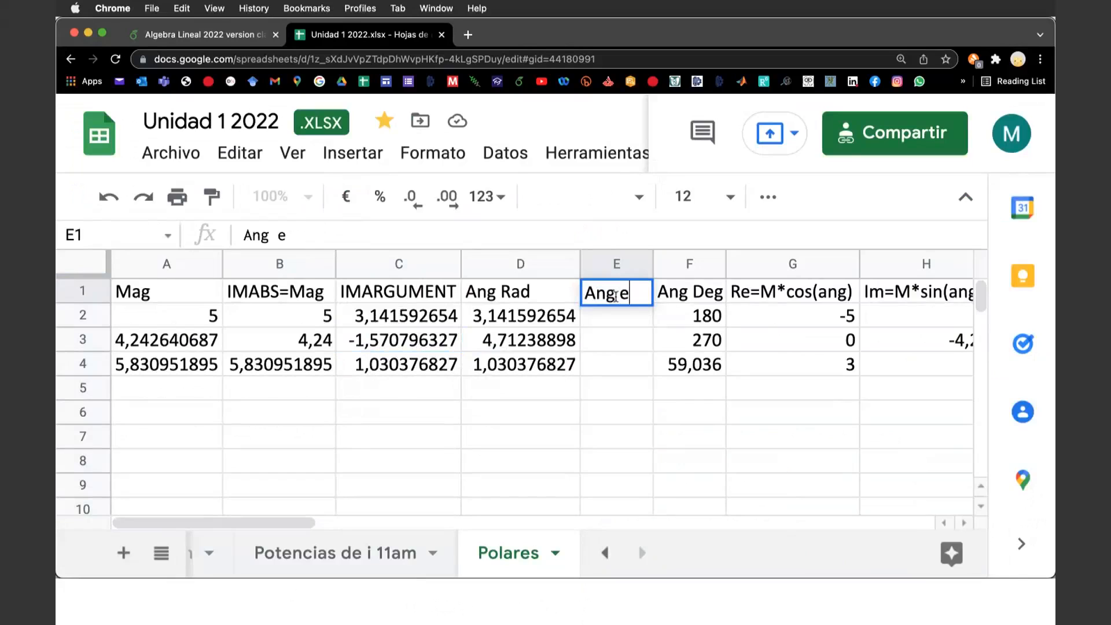
{"action": "type", "text": "q"}
{"action": "key", "text": "Return"}
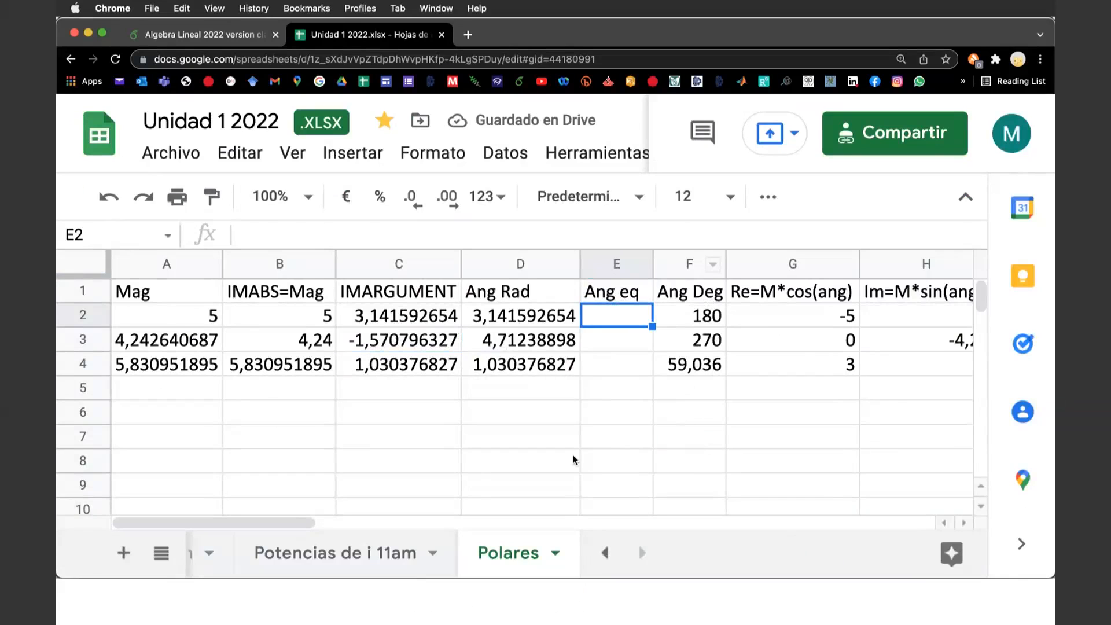
Convert the IMARGUMENT angles to degrees with =DEGREES(C2) in E2, and accept the suggested autofill for E3 and E4.
{"action": "type", "text": "=deg"}
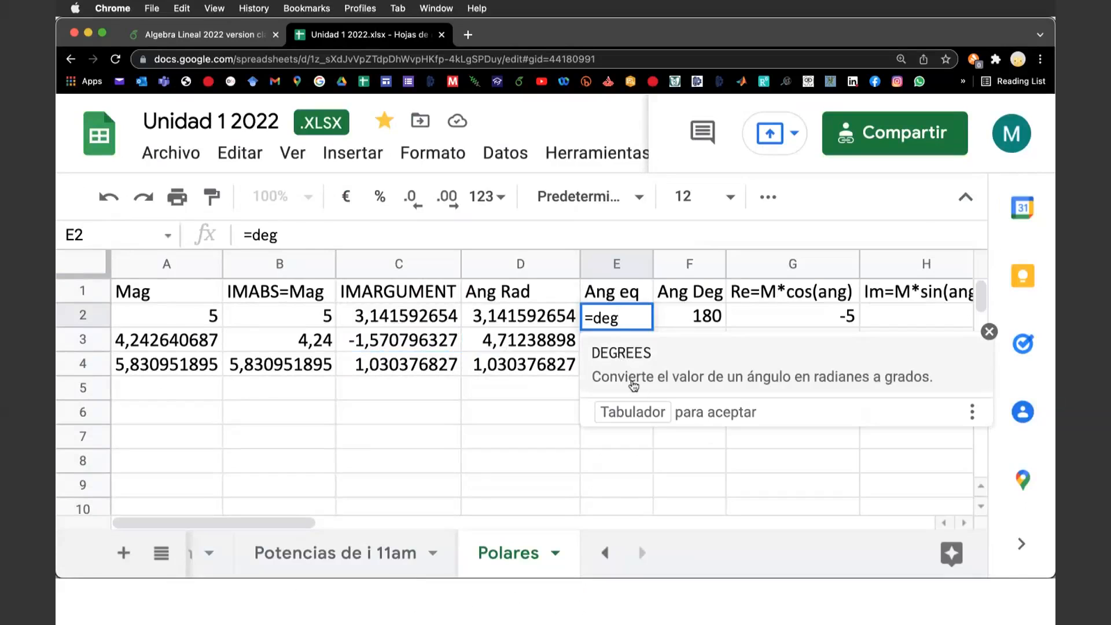
{"action": "left_click", "coordinate": [625, 354]}
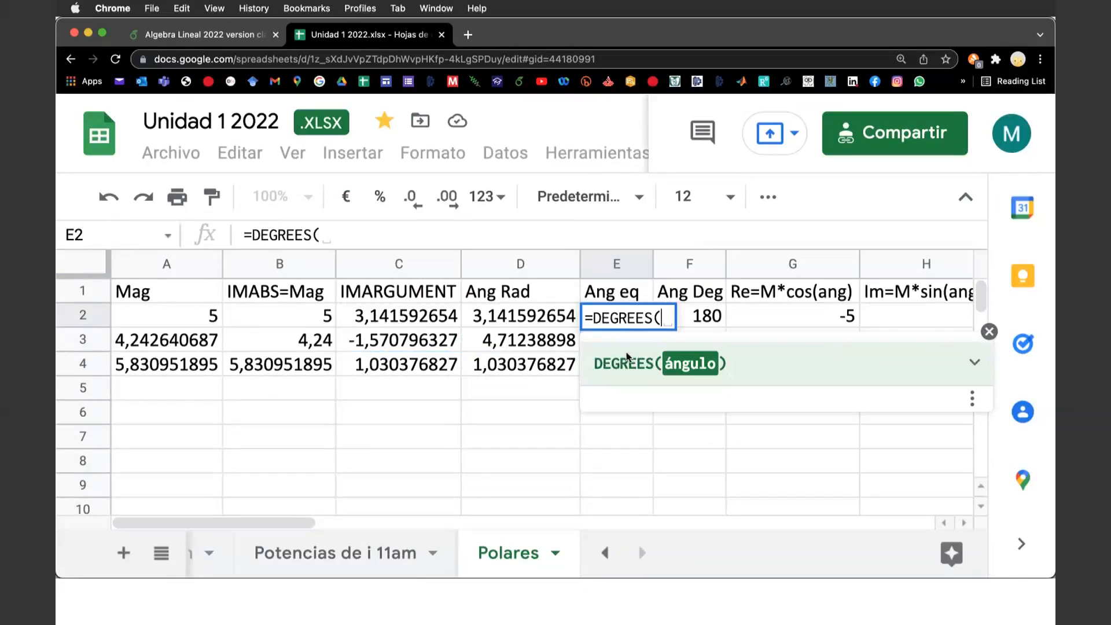
{"action": "left_click", "coordinate": [394, 317]}
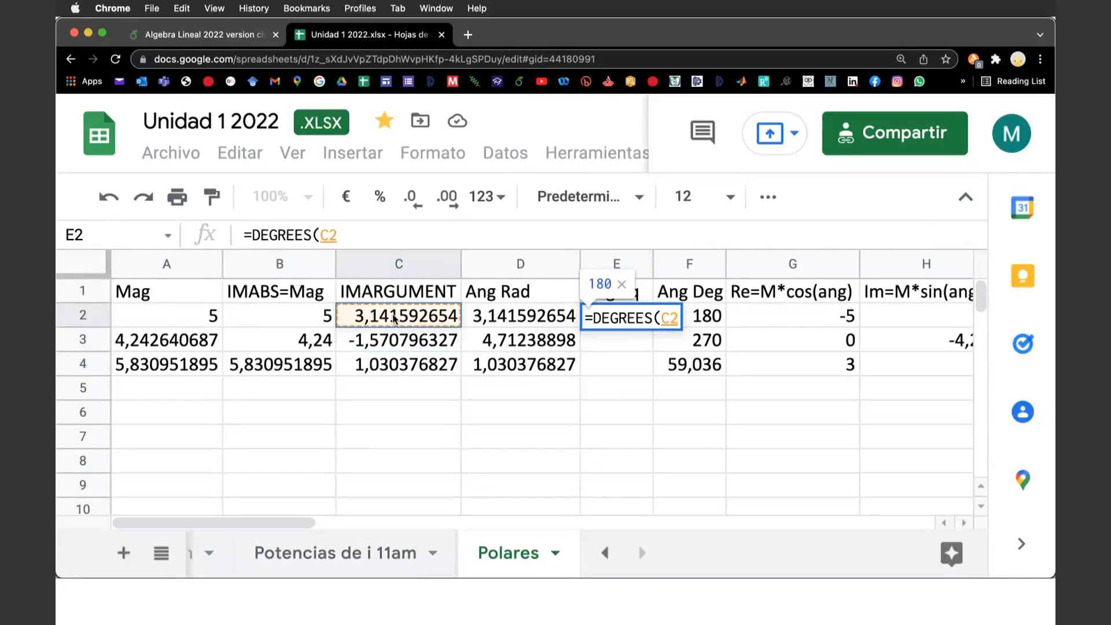
{"action": "type", "text": ")"}
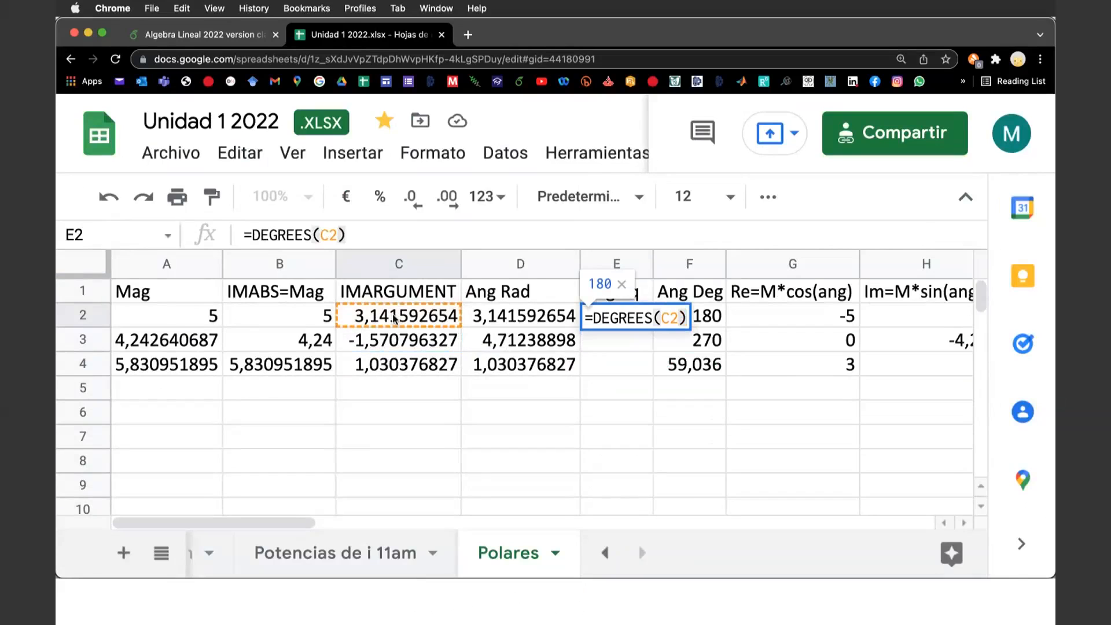
{"action": "key", "text": "Return"}
{"action": "left_click", "coordinate": [684, 473]}
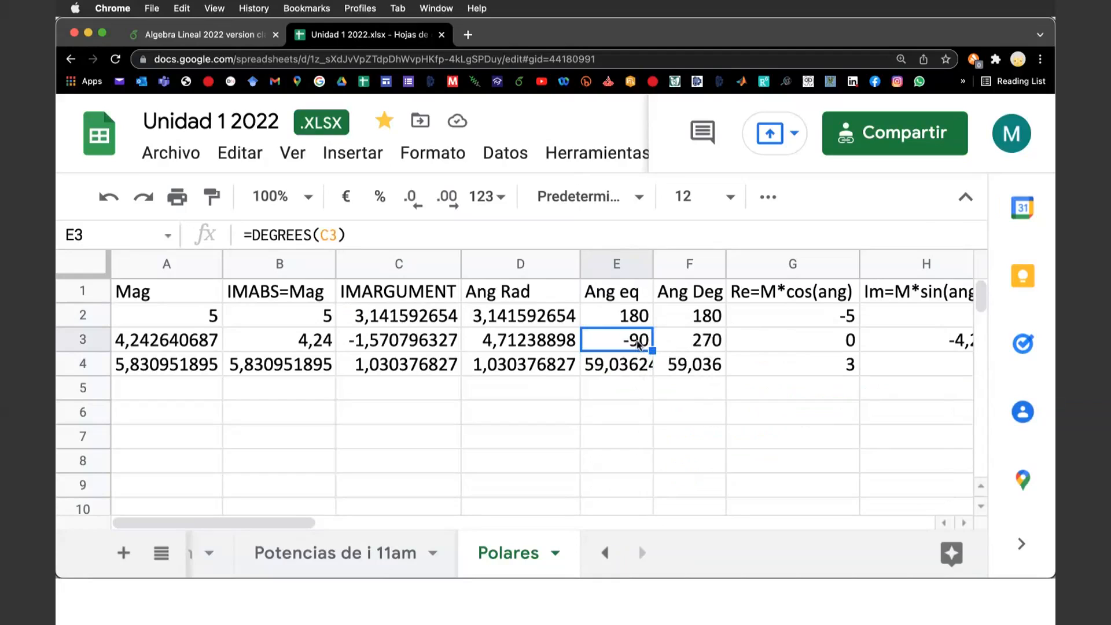
{"action": "left_click", "coordinate": [716, 346]}
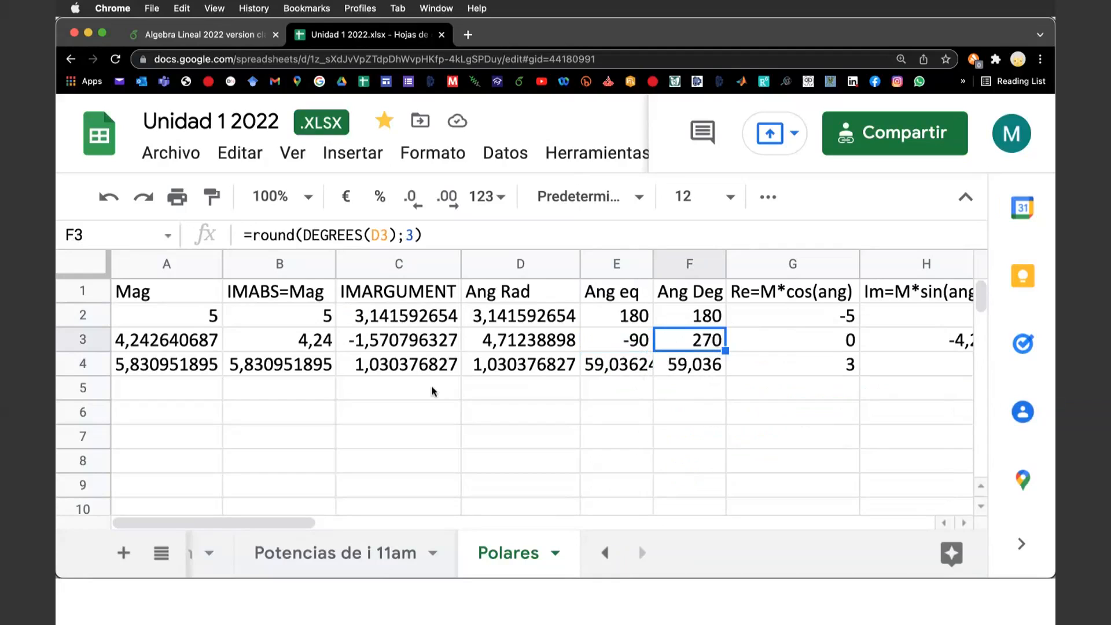
Narrow columns A, B, C and D, and G slightly, so that the Complejo column fits in view.
{"action": "left_click_drag", "start_coordinate": [221, 267], "coordinate": [184, 267]}
{"action": "left_click_drag", "start_coordinate": [301, 260], "coordinate": [278, 261]}
{"action": "left_click_drag", "start_coordinate": [404, 261], "coordinate": [384, 260]}
{"action": "left_click_drag", "start_coordinate": [501, 262], "coordinate": [479, 263]}
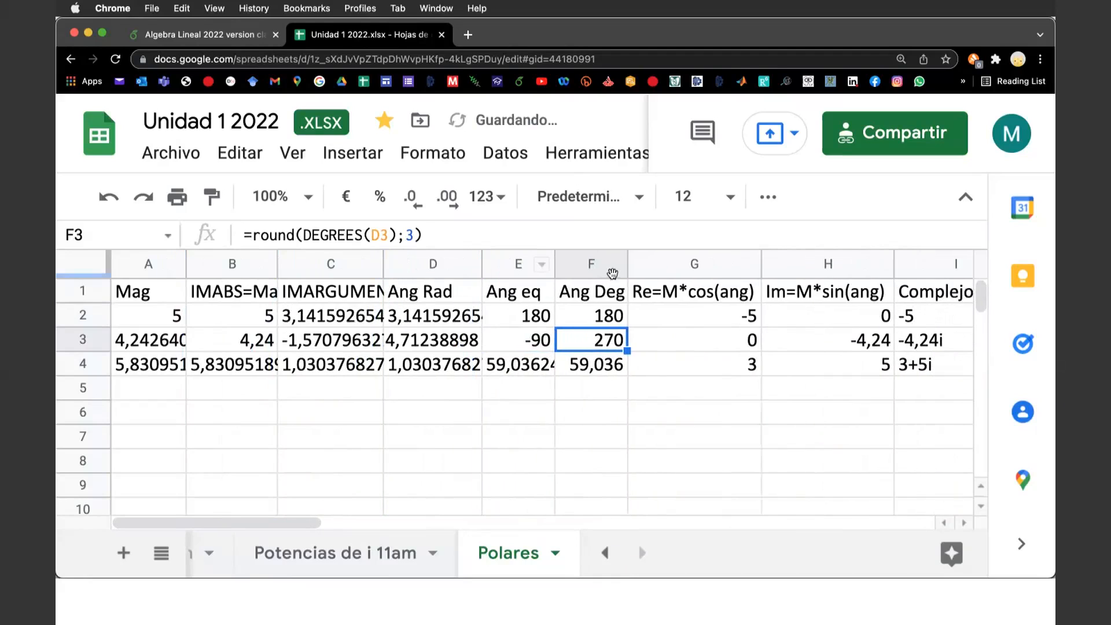
{"action": "left_click_drag", "start_coordinate": [759, 255], "coordinate": [757, 256]}
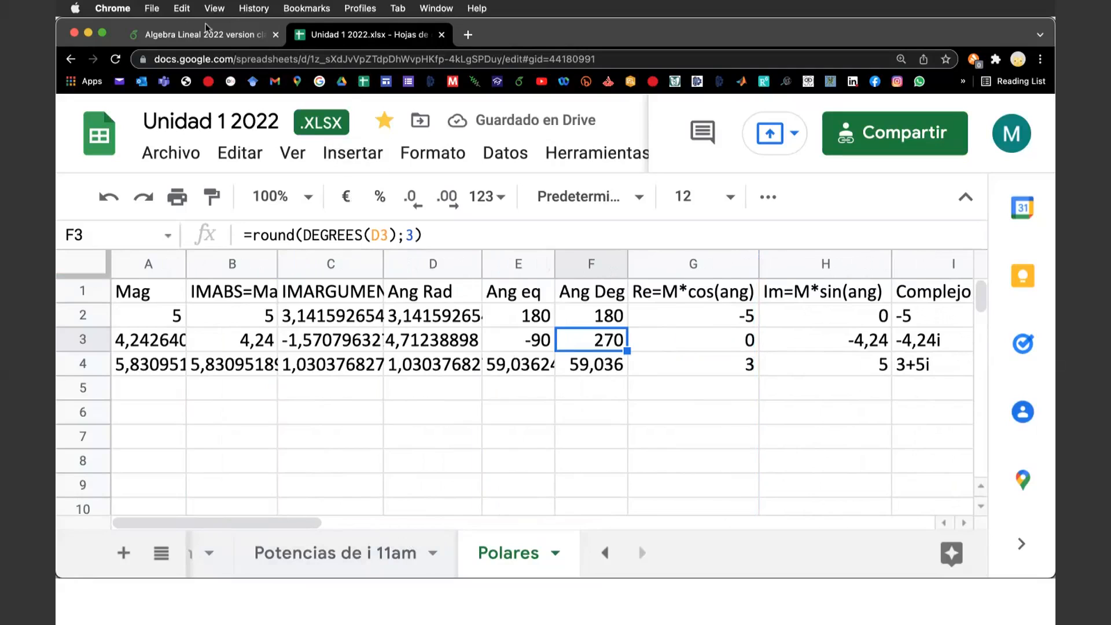
Look up the example b = 3 − 4i in the Overleaf document and enter its parts in the spreadsheet, 3 in G5 and -4 in H5.
{"action": "left_click", "coordinate": [191, 36]}
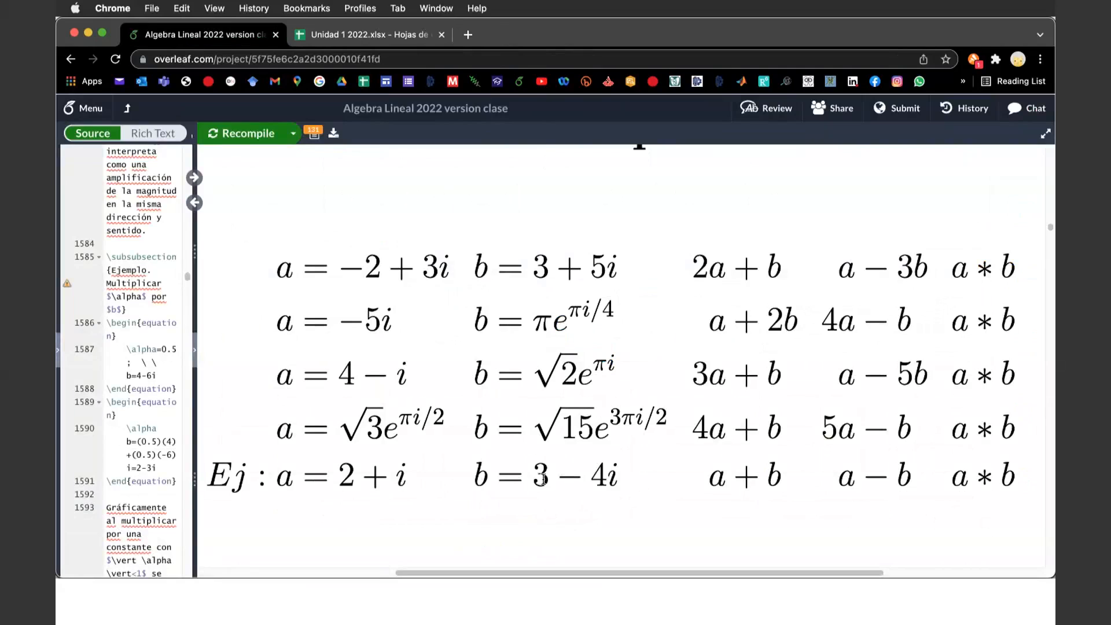
{"action": "left_click", "coordinate": [376, 36]}
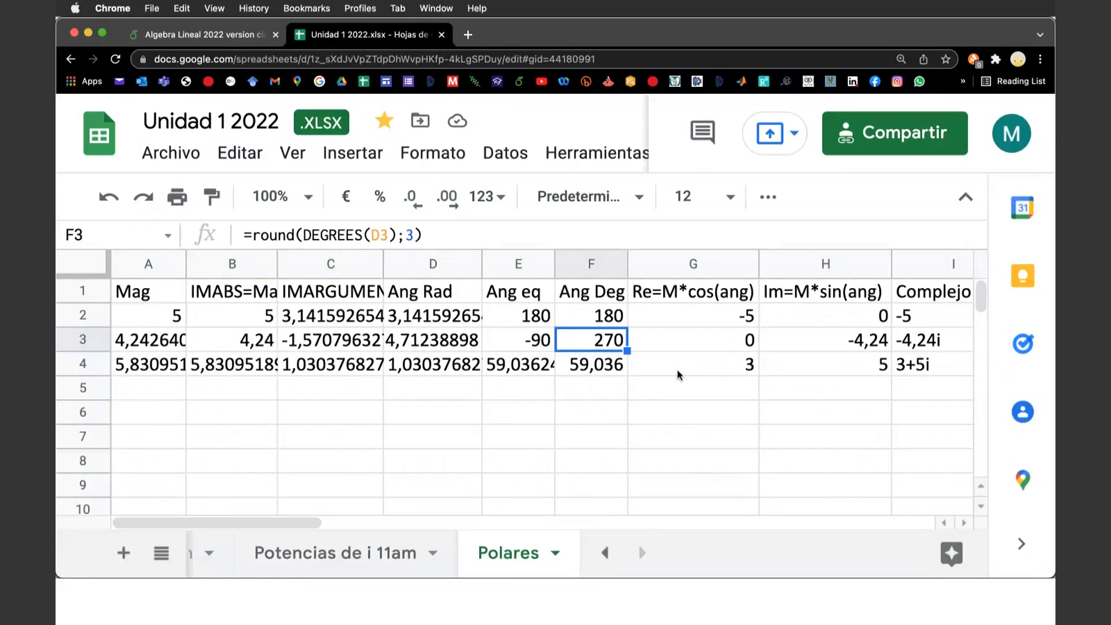
{"action": "left_click", "coordinate": [679, 385]}
{"action": "type", "text": "3"}
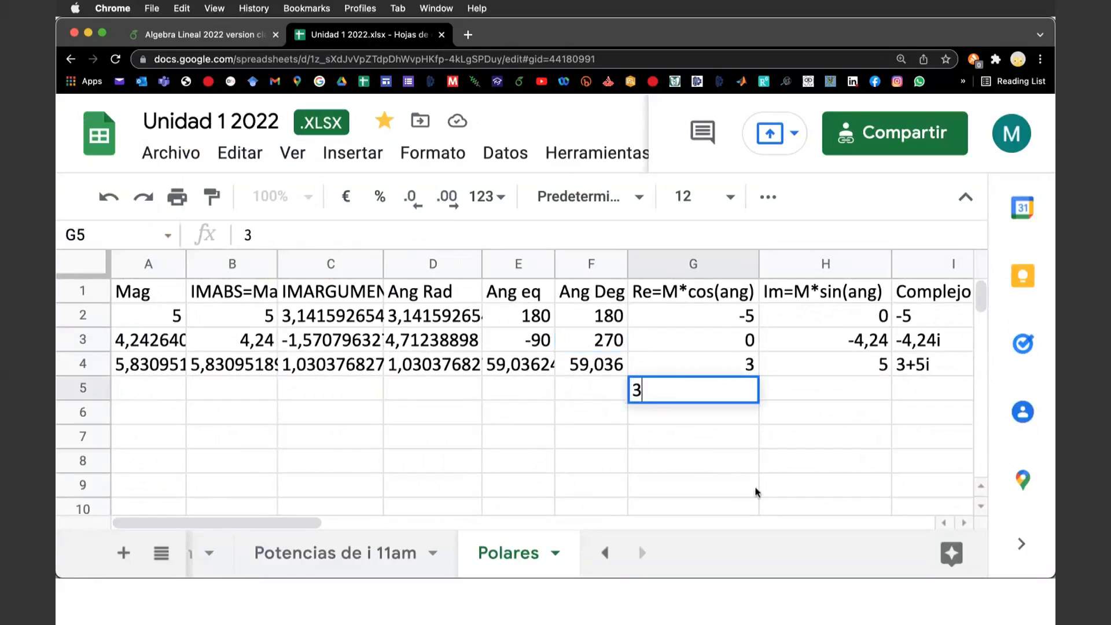
{"action": "key", "text": "Tab"}
{"action": "type", "text": "-4"}
{"action": "key", "text": "Tab"}
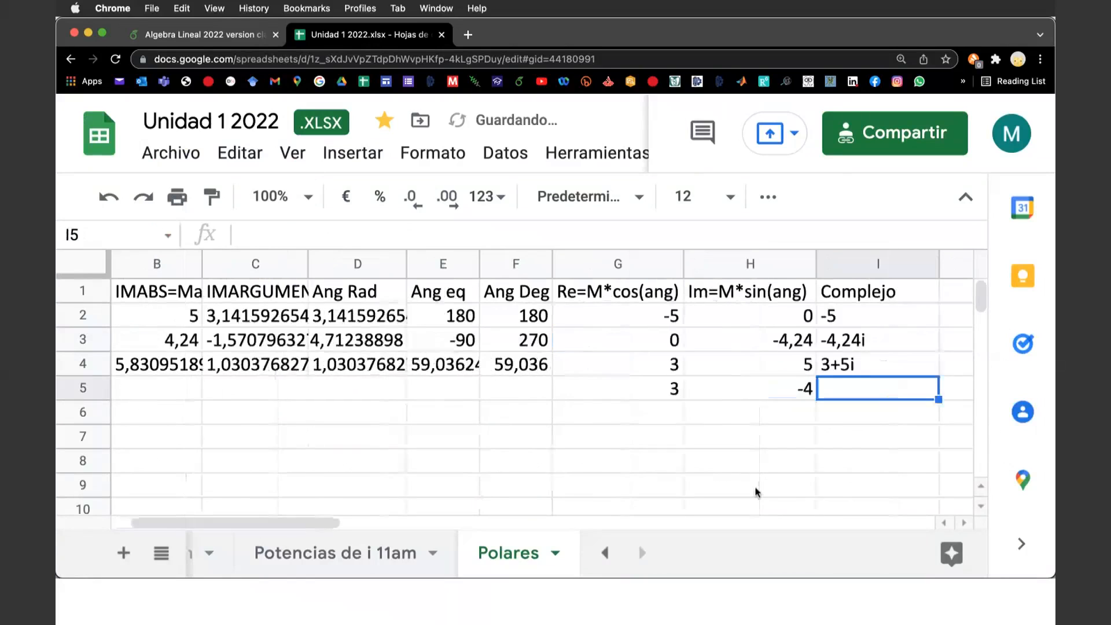
{"action": "key", "text": "Left"}
{"action": "key", "text": "Left"}
{"action": "key", "text": "Left"}
{"action": "key", "text": "Left"}
{"action": "key", "text": "Left"}
{"action": "key", "text": "Left"}
{"action": "key", "text": "Left"}
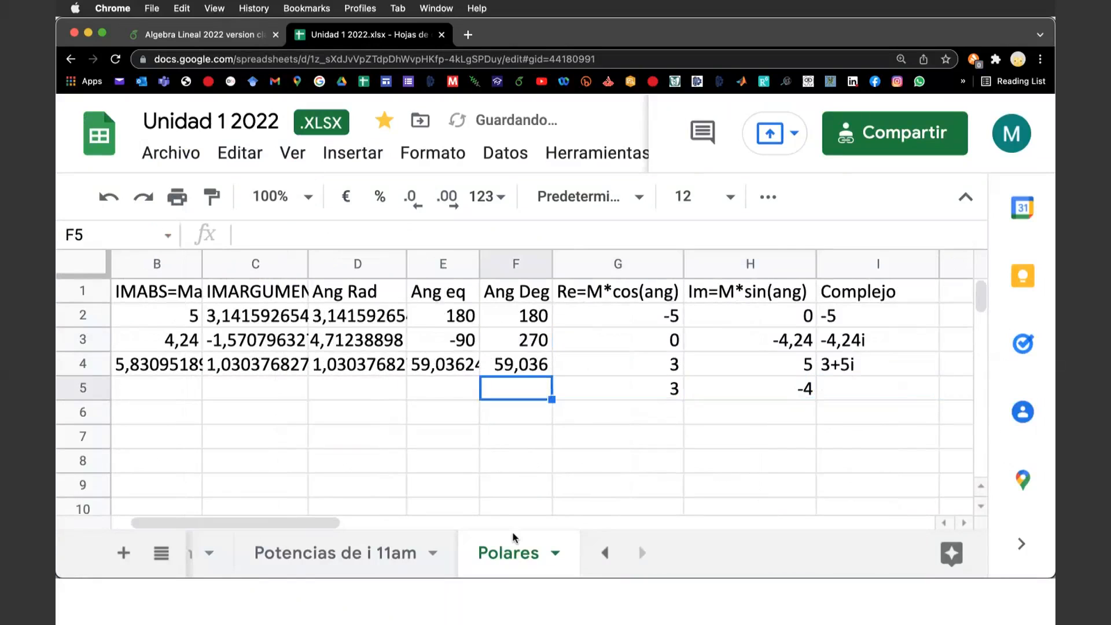
{"action": "key", "text": "Left"}
{"action": "key", "text": "Right"}
{"action": "key", "text": "Right"}
{"action": "key", "text": "Right"}
{"action": "key", "text": "Right"}
{"action": "key", "text": "Right"}
{"action": "key", "text": "Right"}
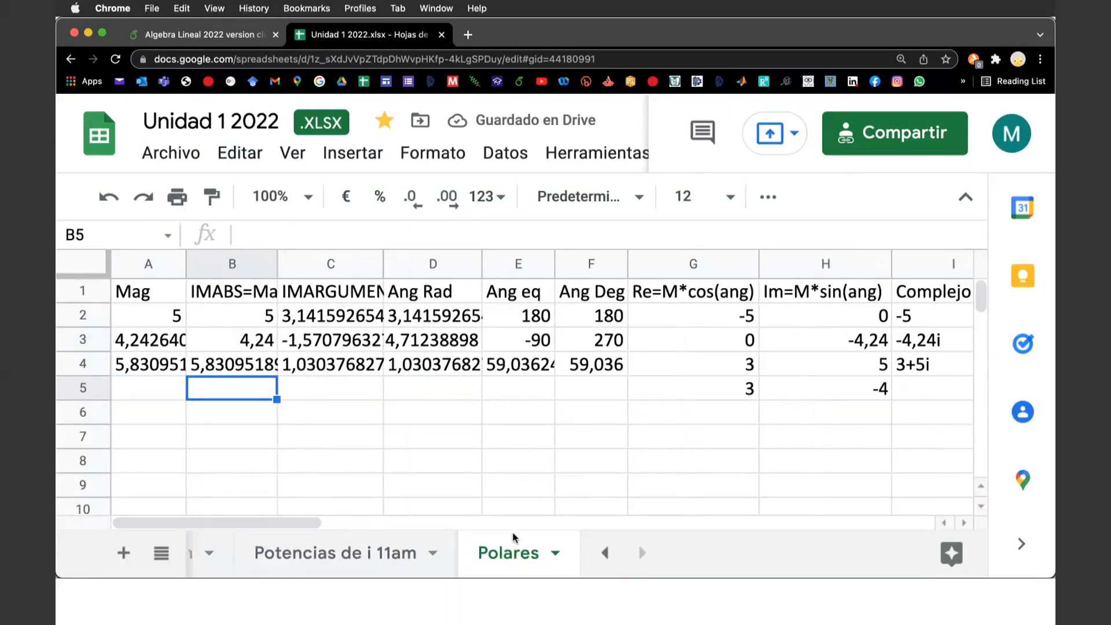
{"action": "key", "text": "Right"}
{"action": "key", "text": "Right"}
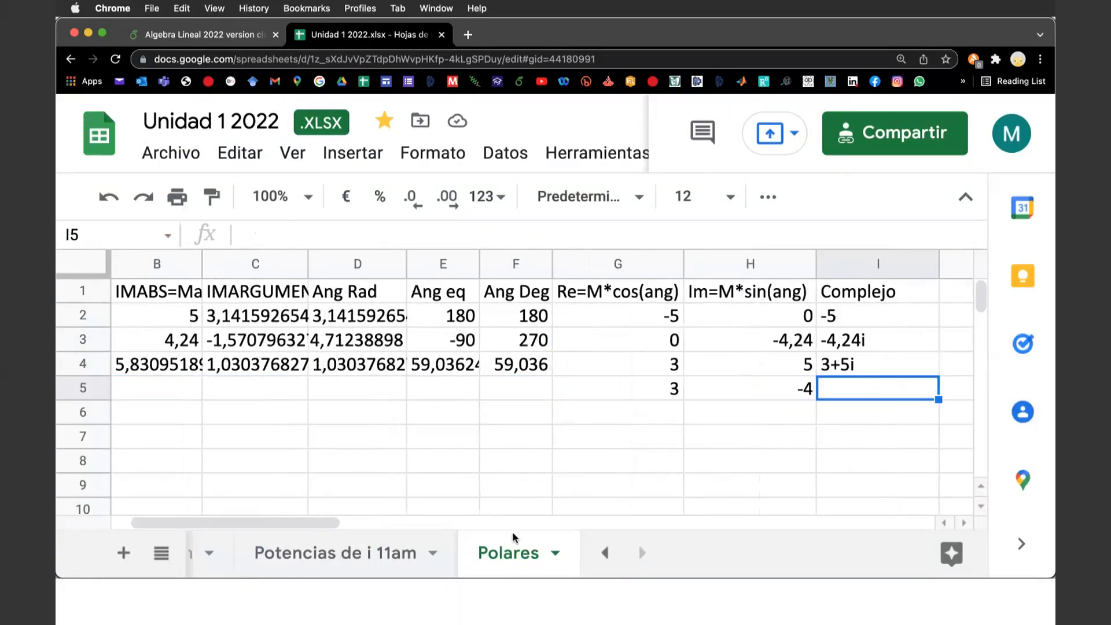
{"action": "type", "text": "="}
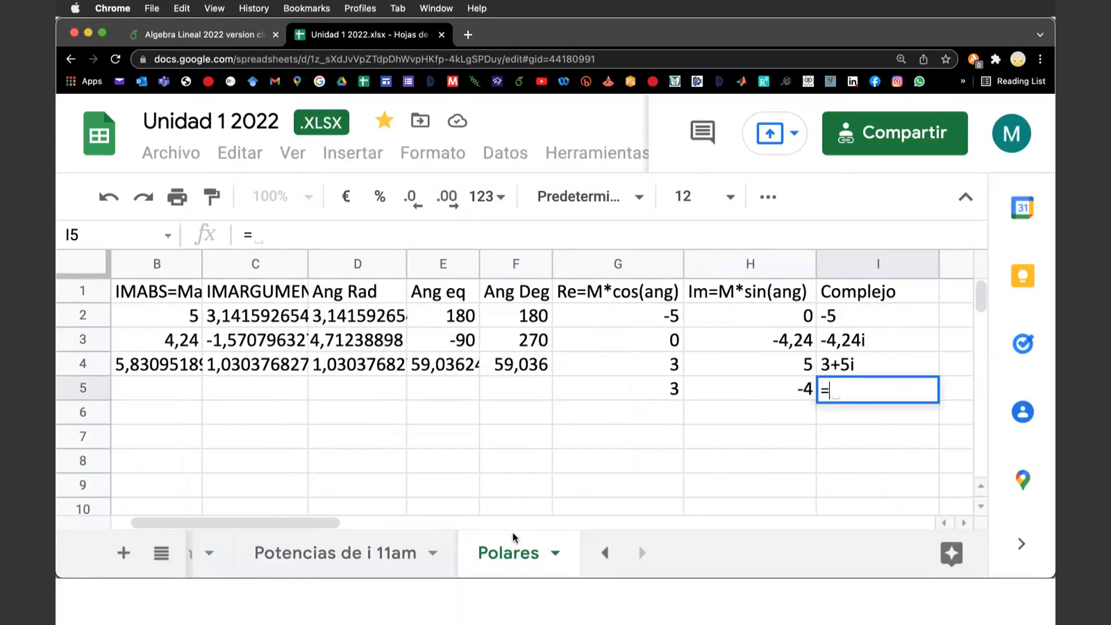
{"action": "key", "text": "BackSpace"}
Copy the COMPLEX formula from I4 down to I5 to build the complex number from G5 and H5.
{"action": "left_click", "coordinate": [859, 366]}
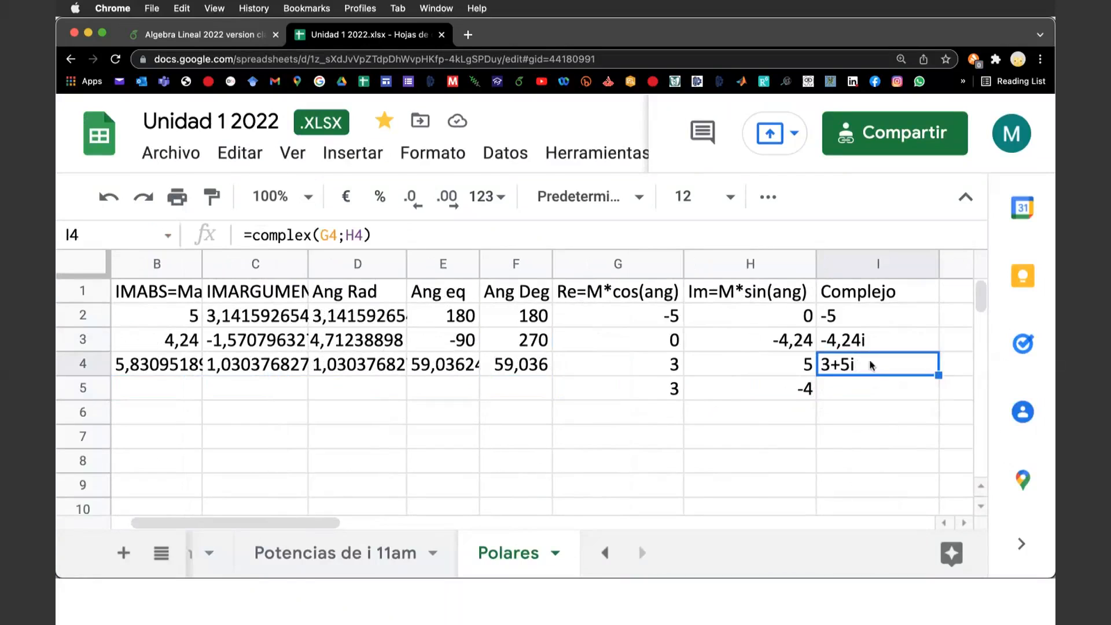
{"action": "left_click_drag", "start_coordinate": [939, 371], "coordinate": [939, 395]}
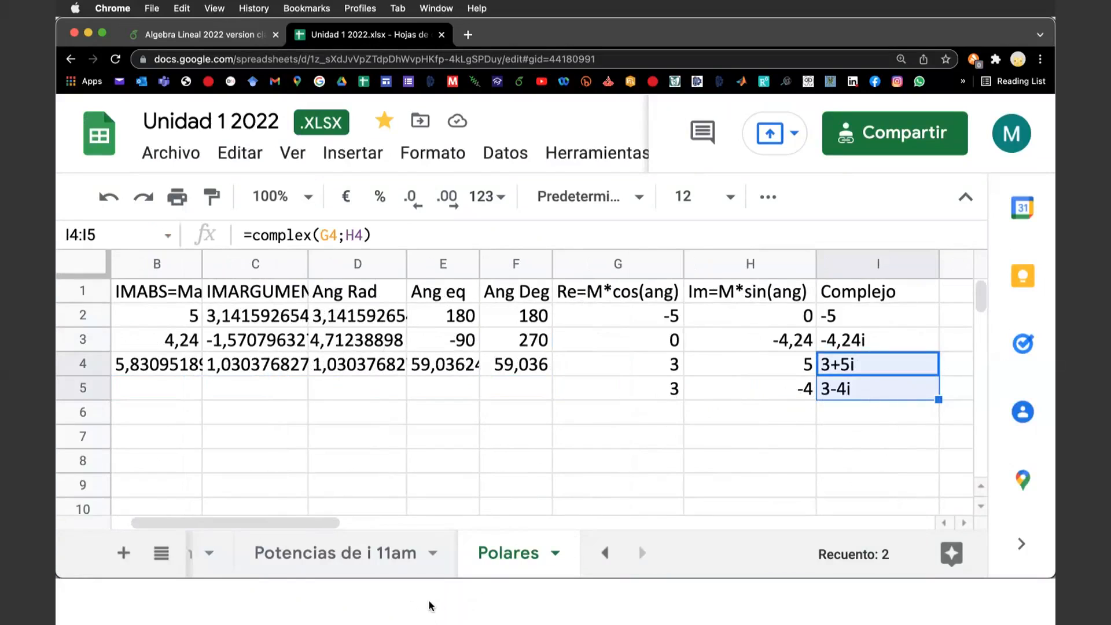
Switch to GeoGebra and start a new construction without saving the current one.
{"action": "key", "text": "super+Tab"}
{"action": "left_click", "coordinate": [1033, 55]}
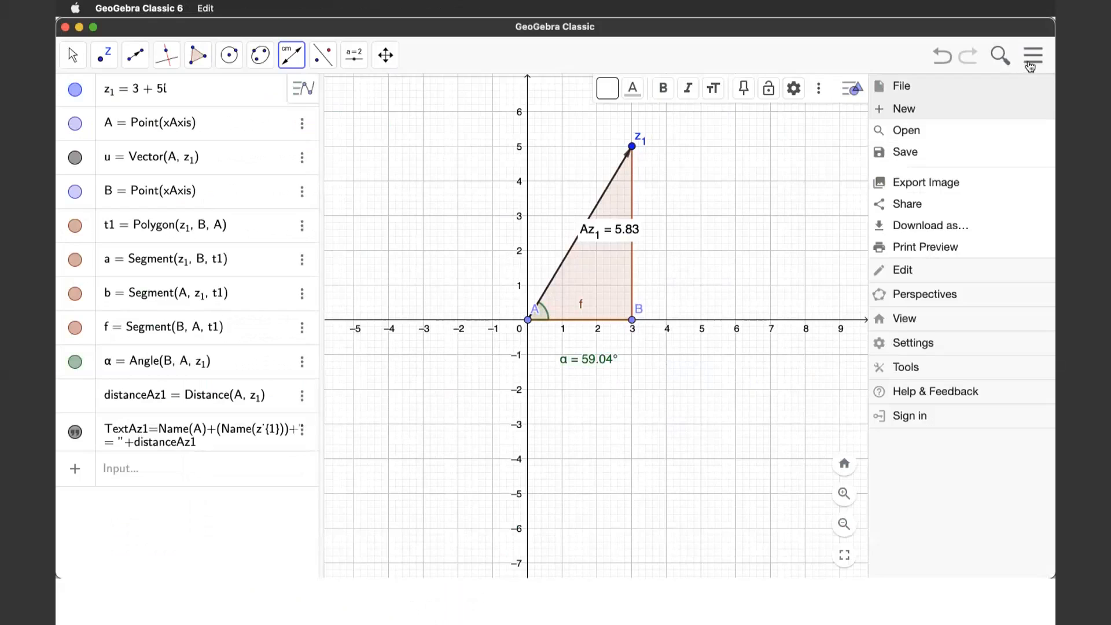
{"action": "left_click", "coordinate": [903, 109]}
{"action": "left_click", "coordinate": [638, 349]}
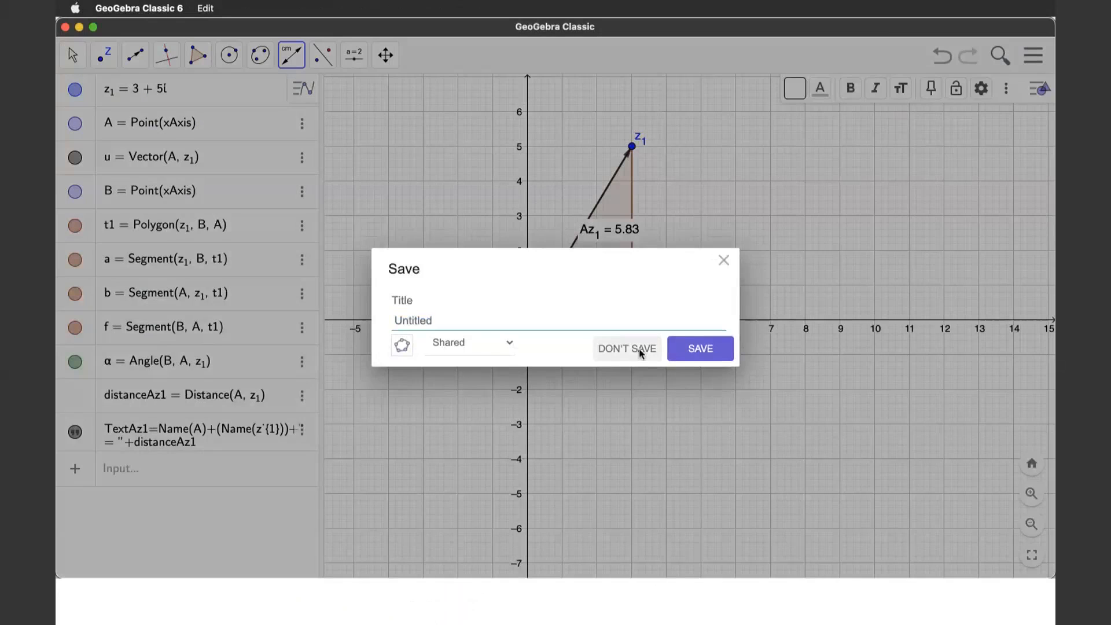
Plot the complex number 3 − 4i and draw a vector to it from the origin.
{"action": "left_click", "coordinate": [104, 55]}
{"action": "left_click", "coordinate": [126, 254]}
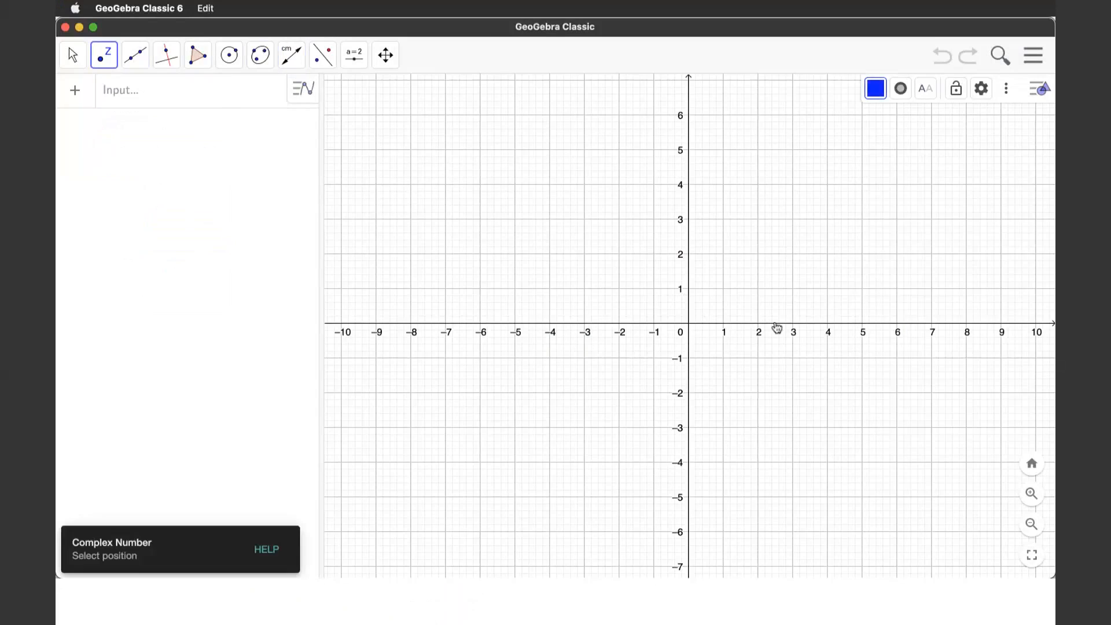
{"action": "left_click", "coordinate": [793, 462]}
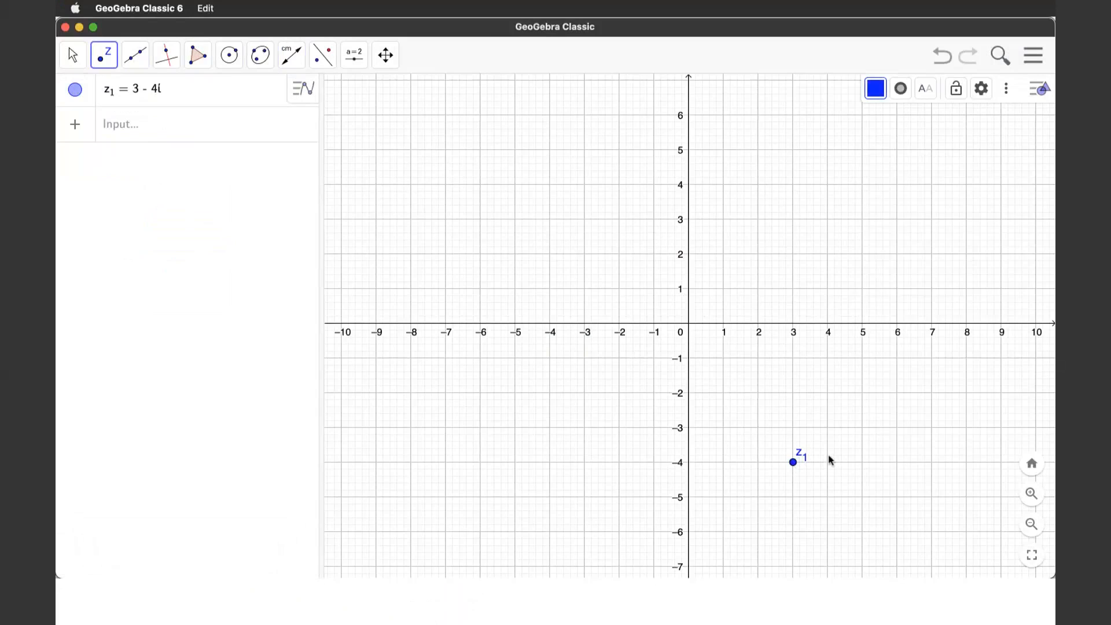
{"action": "left_click", "coordinate": [136, 55]}
{"action": "left_click", "coordinate": [168, 244]}
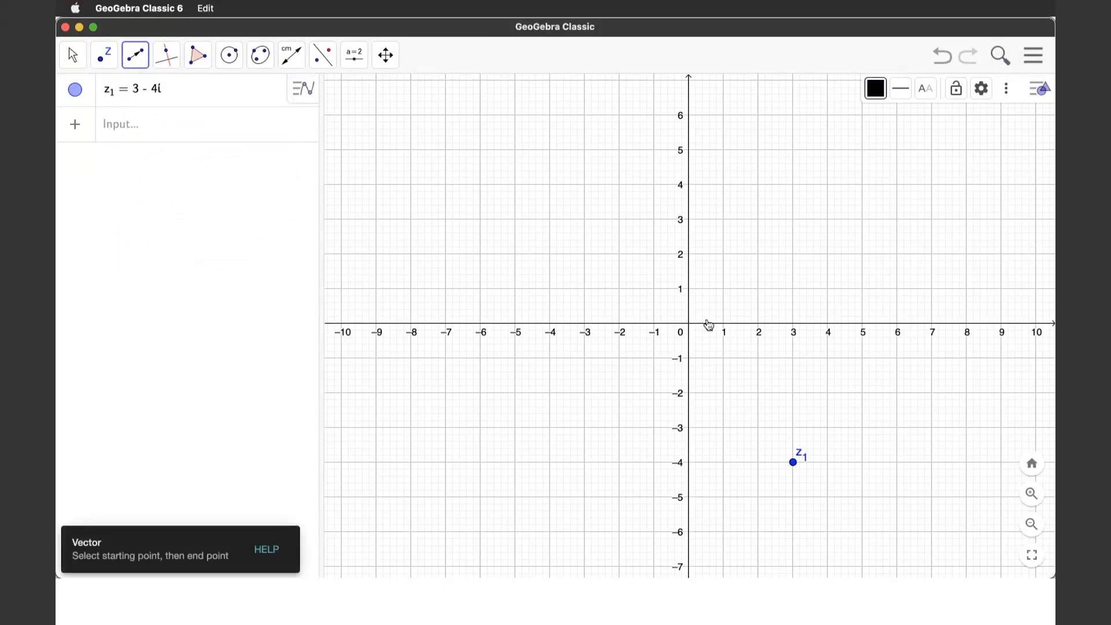
{"action": "left_click", "coordinate": [691, 326]}
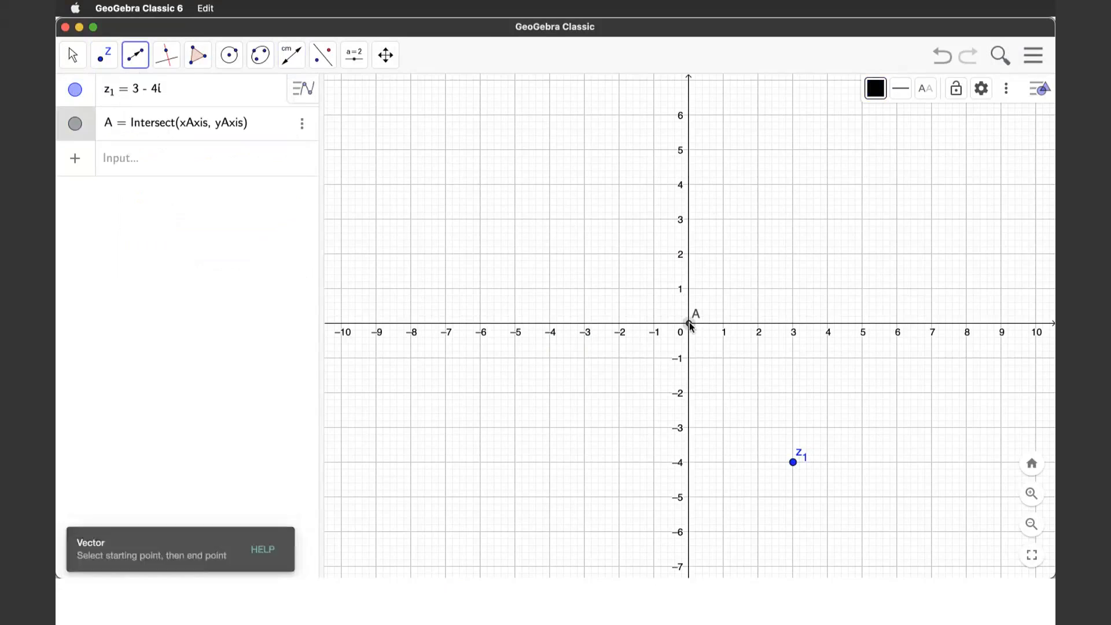
{"action": "left_click", "coordinate": [792, 462]}
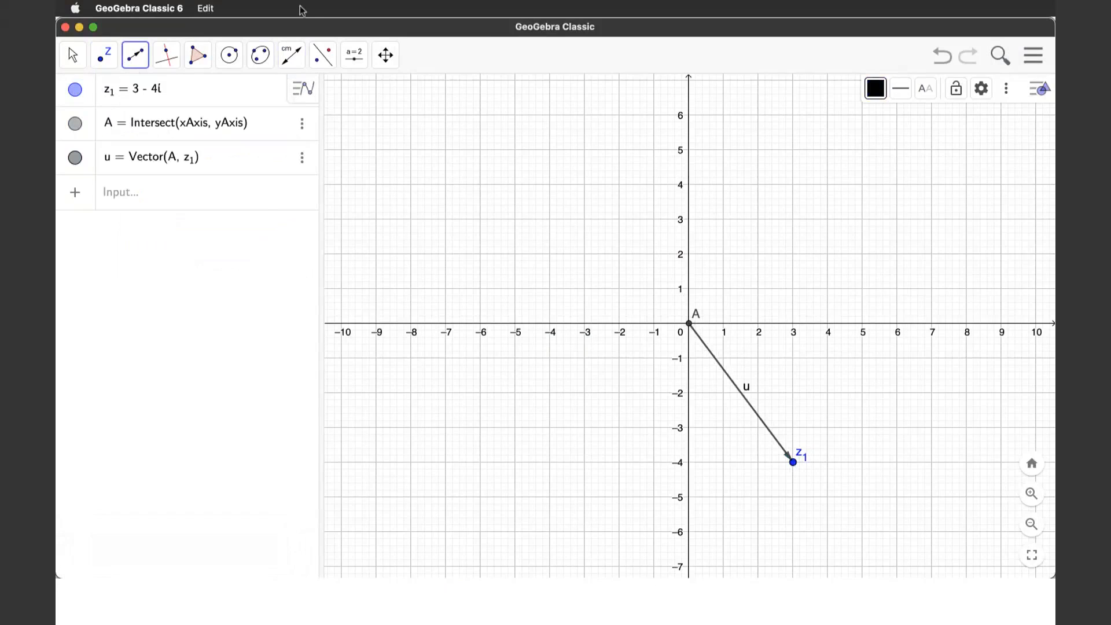
Draw a triangular polygon through the origin, the point at 3 on the x-axis and the complex number.
{"action": "left_click", "coordinate": [199, 55]}
{"action": "left_click", "coordinate": [240, 95]}
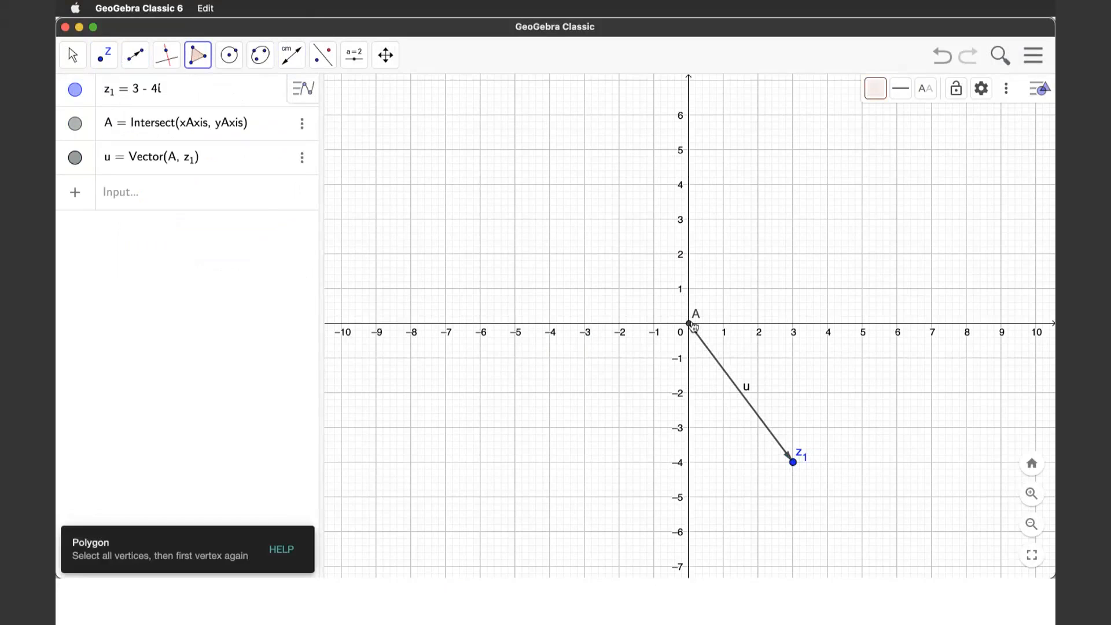
{"action": "left_click", "coordinate": [689, 323]}
{"action": "left_click", "coordinate": [793, 323]}
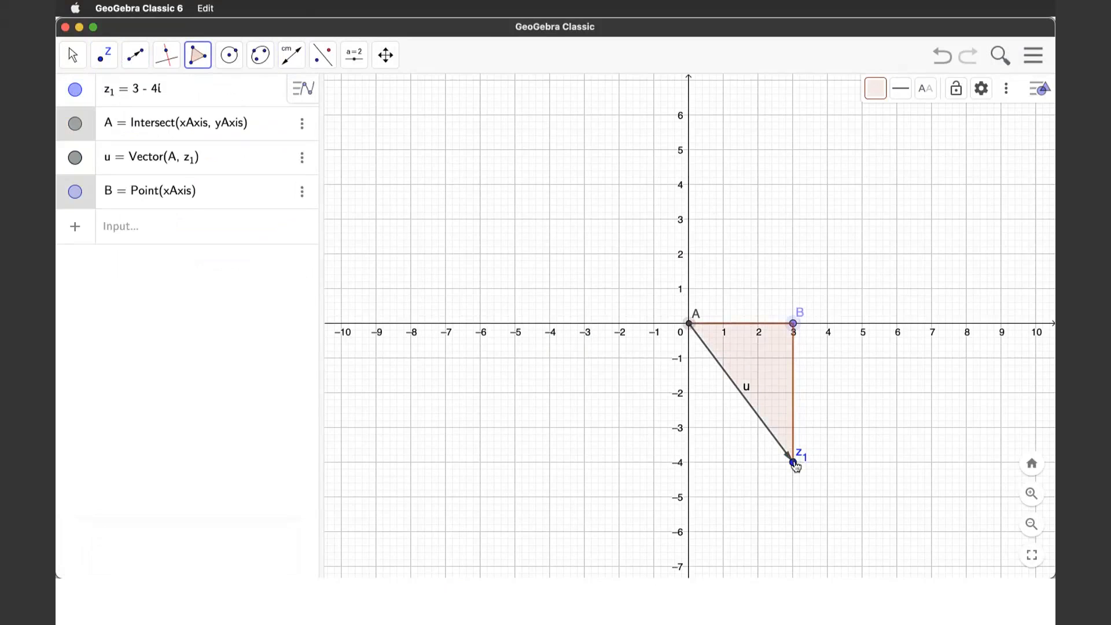
{"action": "left_click", "coordinate": [793, 462]}
{"action": "left_click", "coordinate": [691, 325]}
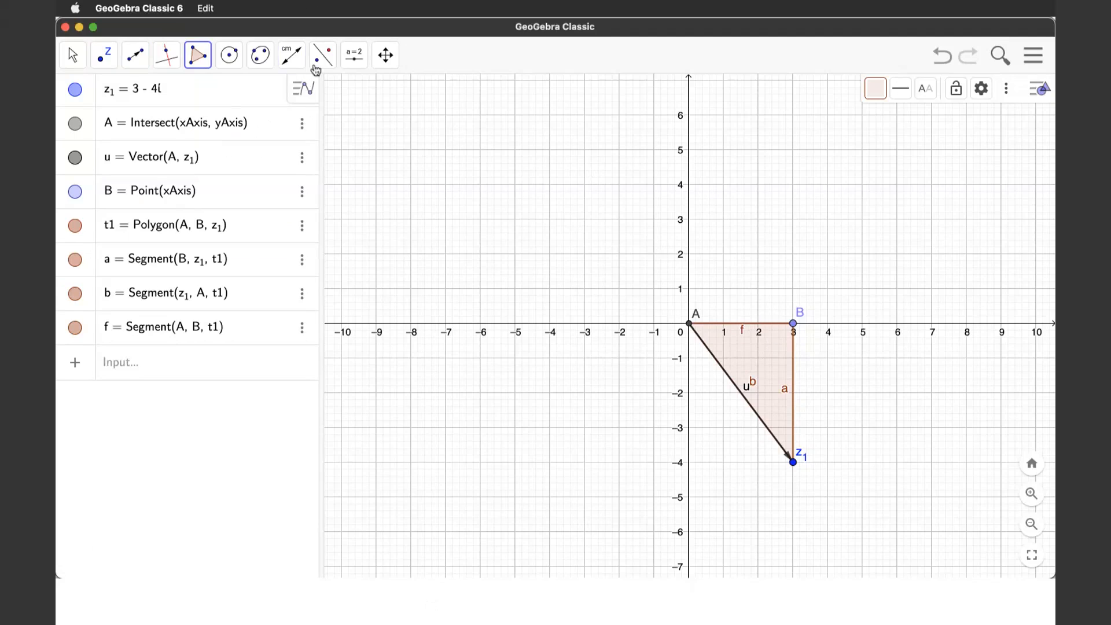
Measure the angle from point B around vertex A to z₁, and move its label up clear of the vertex.
{"action": "left_click", "coordinate": [291, 55]}
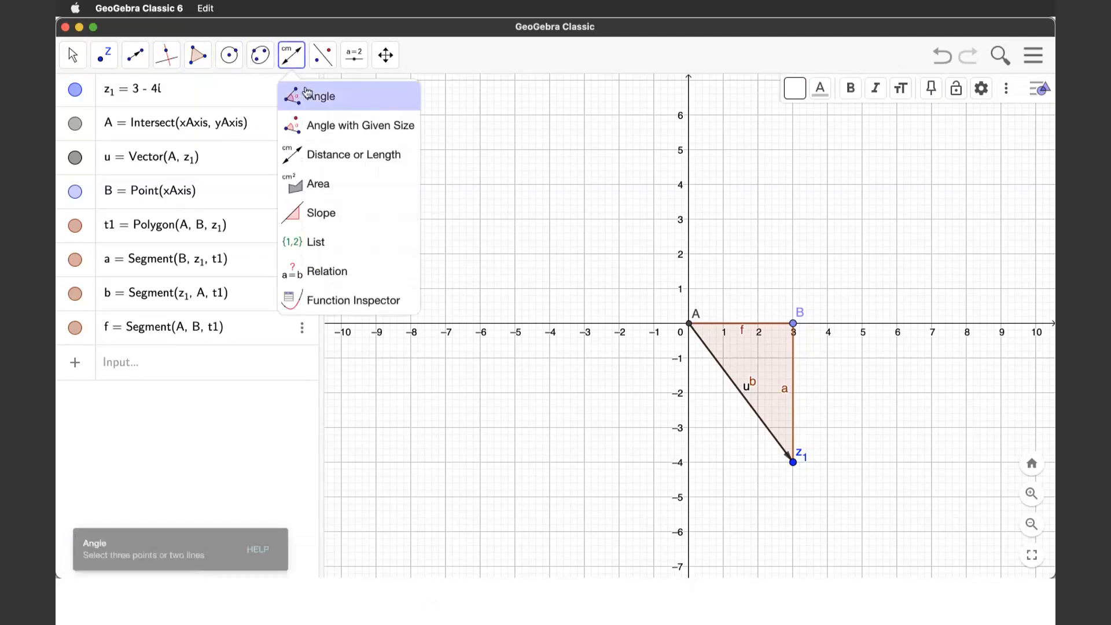
{"action": "left_click", "coordinate": [324, 95]}
{"action": "left_click", "coordinate": [795, 321]}
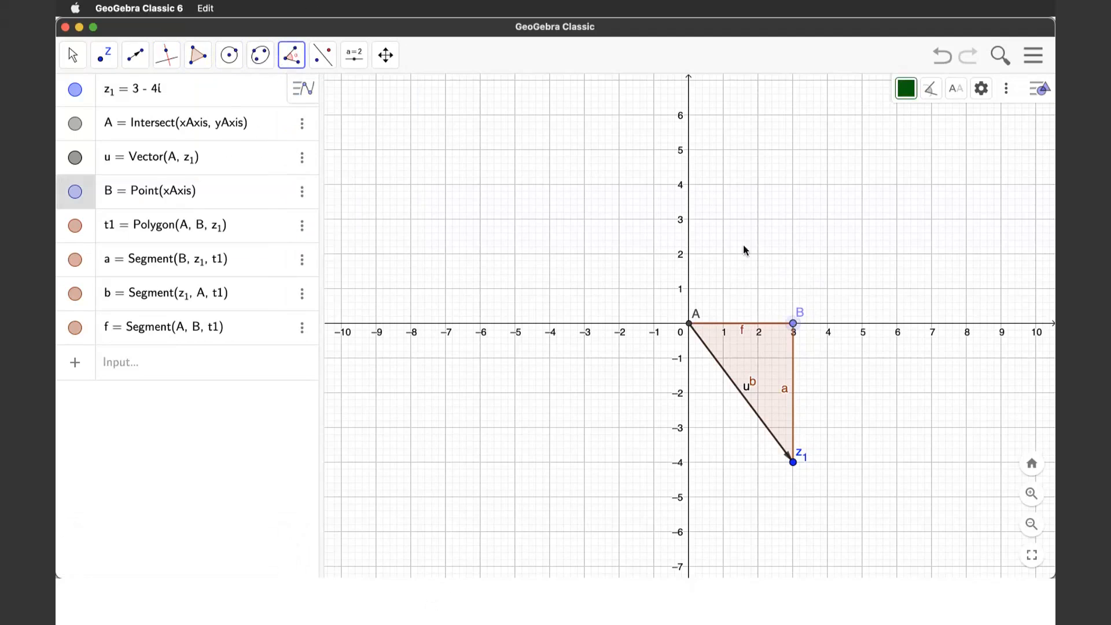
{"action": "left_click", "coordinate": [691, 328]}
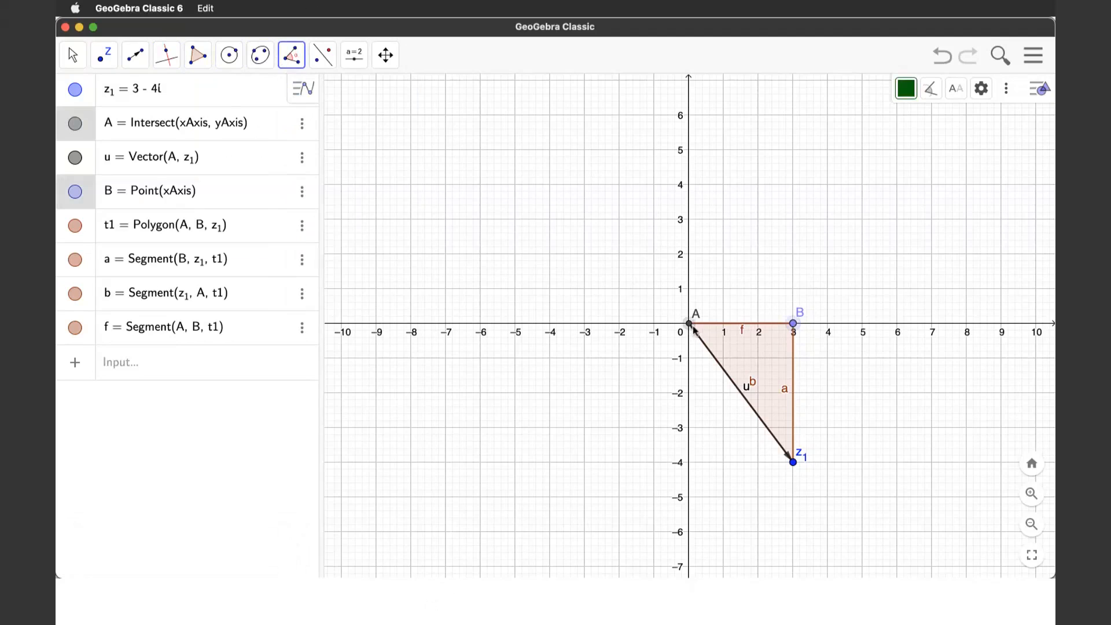
{"action": "left_click", "coordinate": [795, 463]}
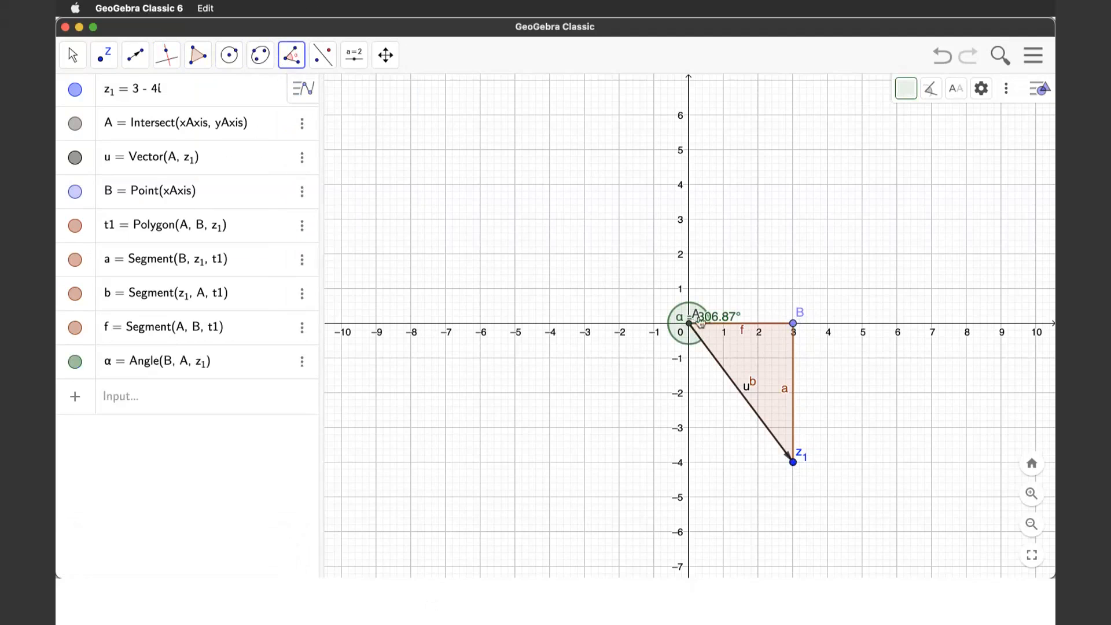
{"action": "left_click", "coordinate": [73, 55]}
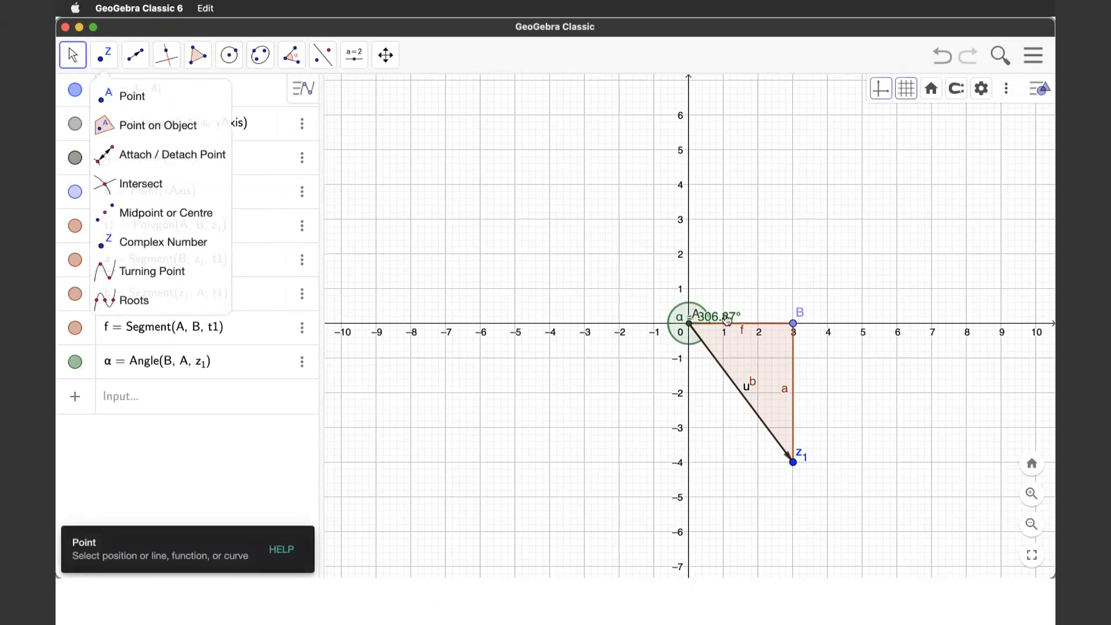
{"action": "left_click_drag", "start_coordinate": [698, 306], "coordinate": [651, 275]}
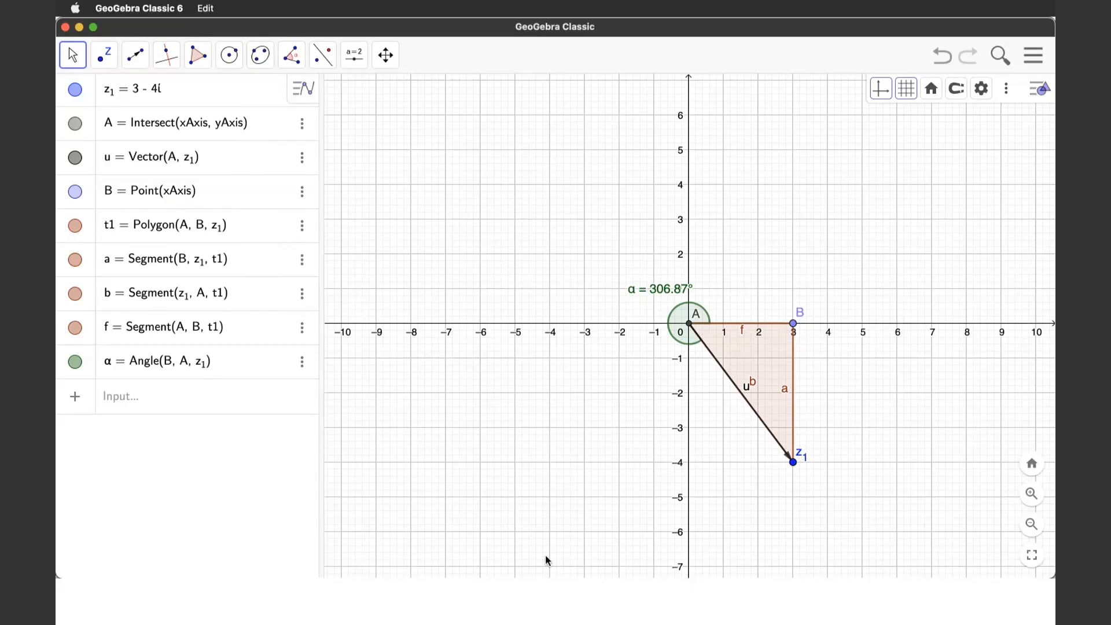
Return to the Polares sheet in Chrome and calculate the magnitude in A5 with =sqrt(G5^2+H5^2).
{"action": "left_click", "coordinate": [294, 597]}
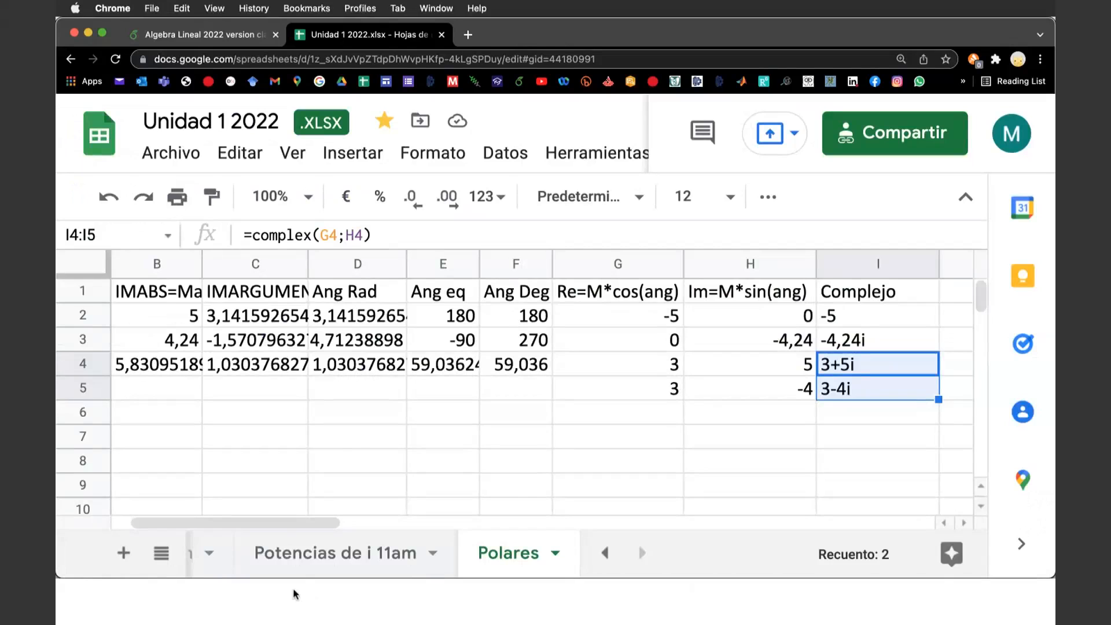
{"action": "scroll", "coordinate": [289, 408], "scroll_direction": "left", "scroll_amount": 2}
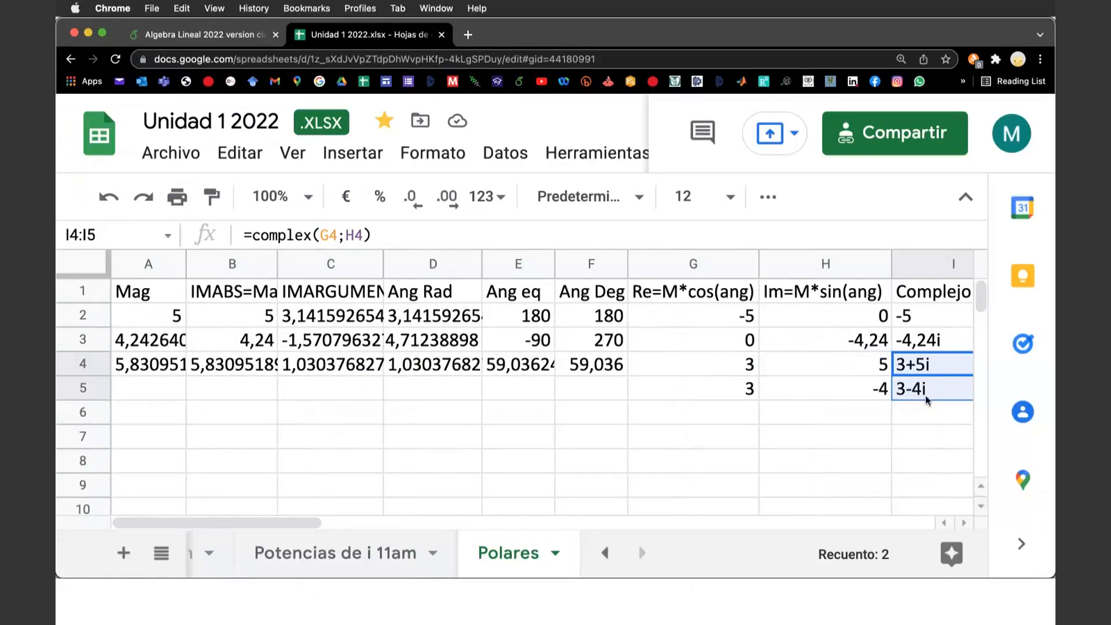
{"action": "left_click", "coordinate": [151, 386]}
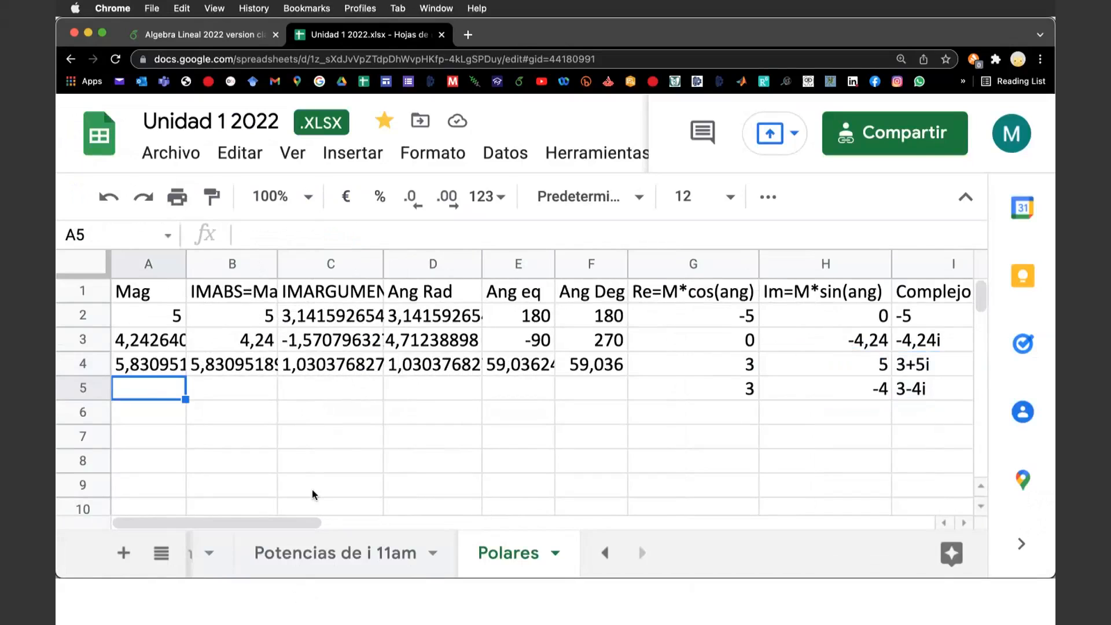
{"action": "key", "text": "Right"}
{"action": "key", "text": "Left"}
{"action": "type", "text": "=sq"}
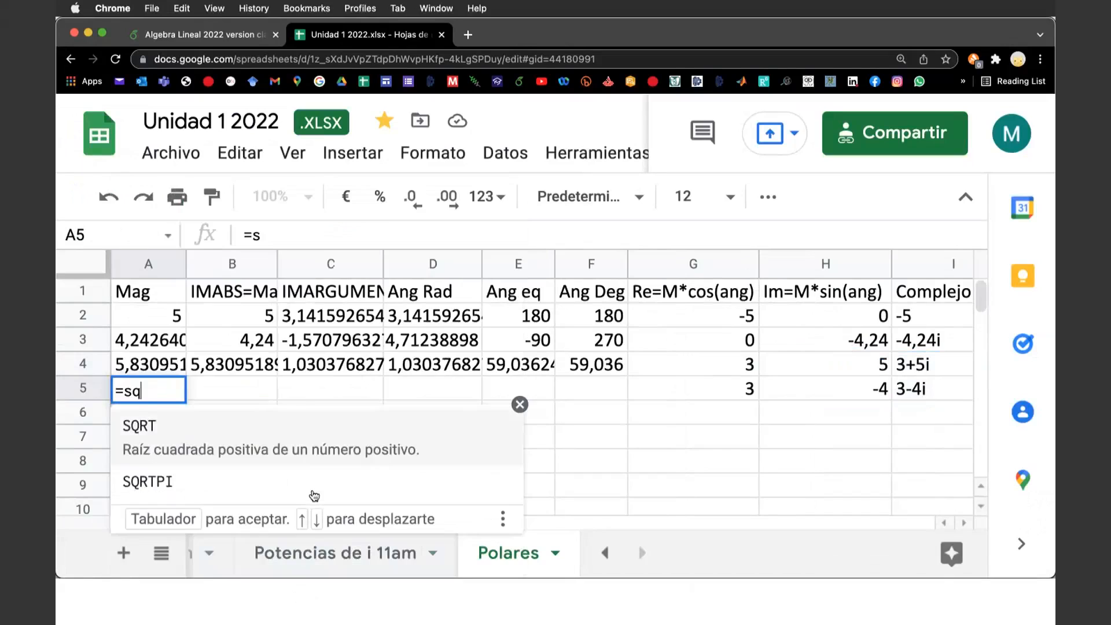
{"action": "type", "text": "rt("}
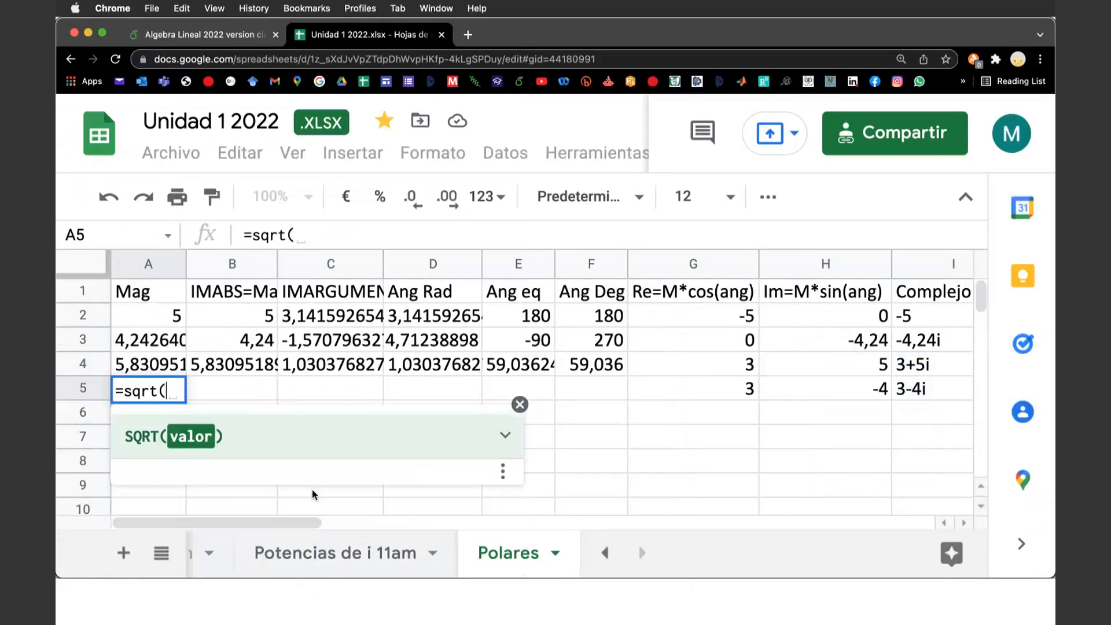
{"action": "left_click", "coordinate": [715, 389]}
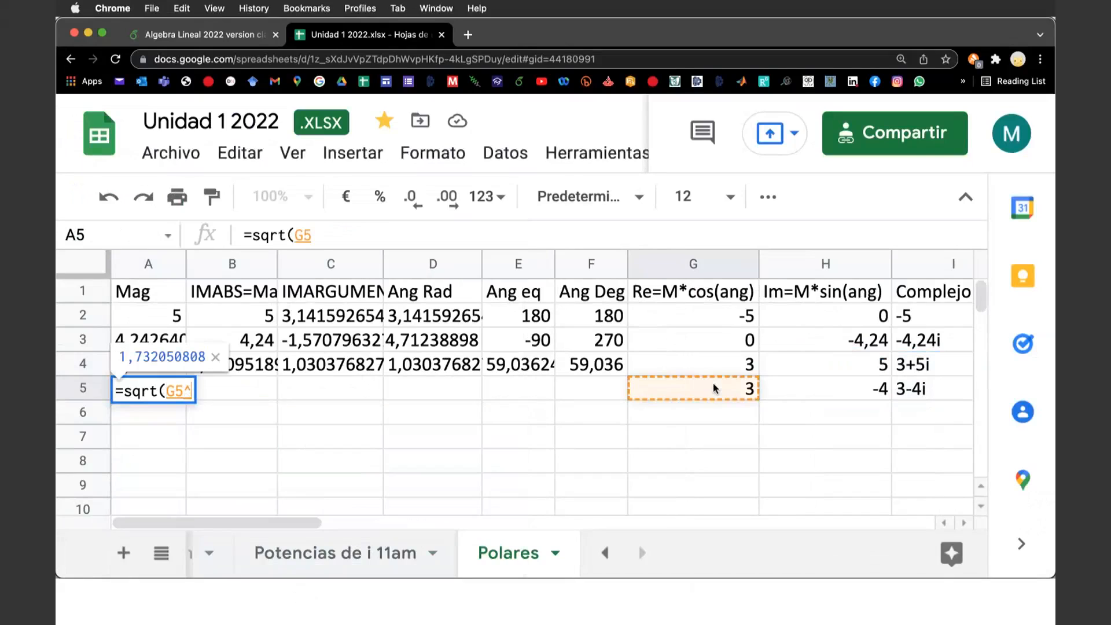
{"action": "type", "text": "^2+"}
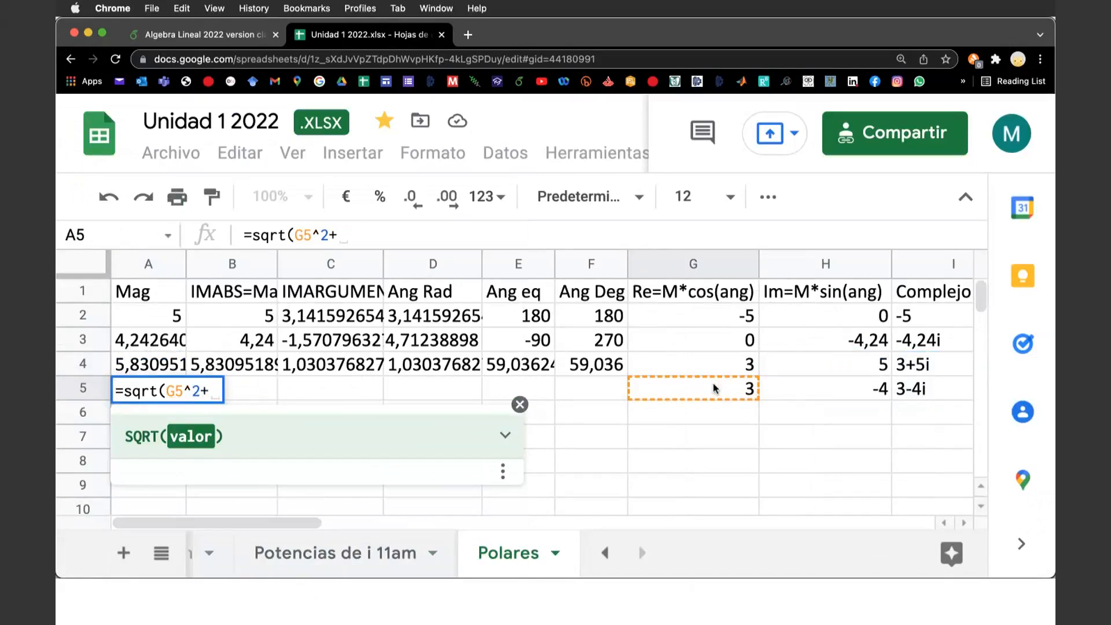
{"action": "left_click", "coordinate": [850, 388]}
{"action": "type", "text": "^2)"}
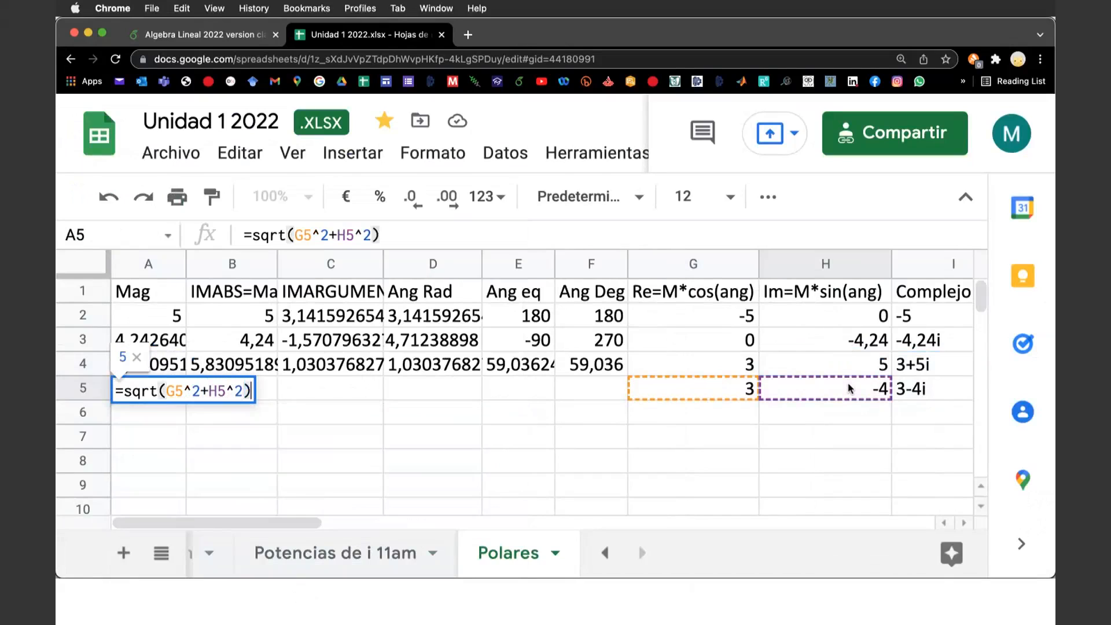
{"action": "key", "text": "Return"}
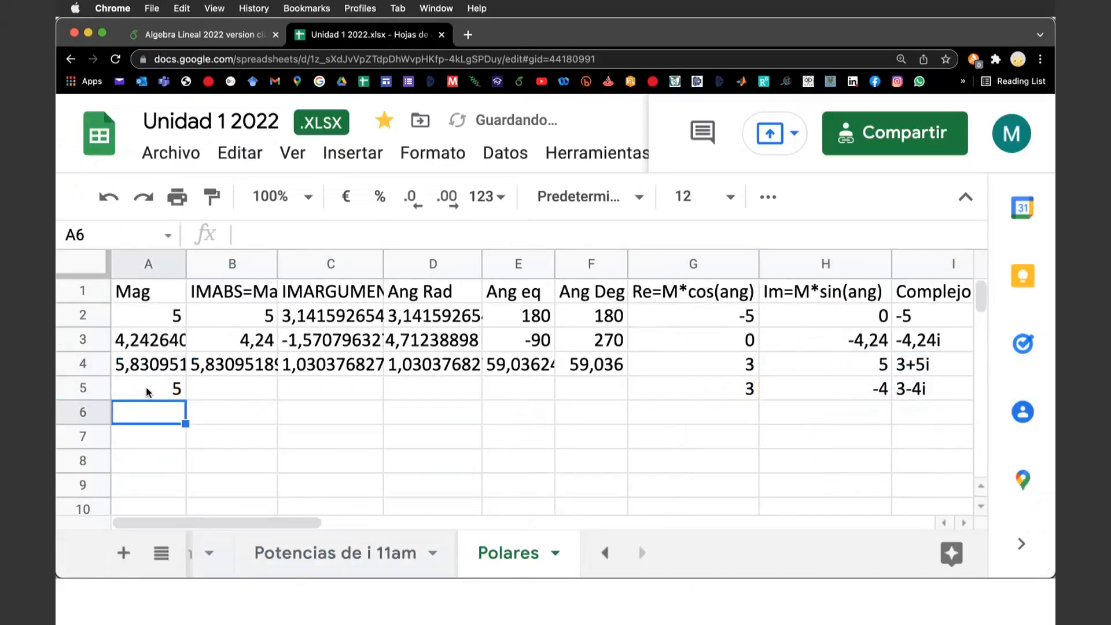
Check the magnitude of the complex number in B5 with =imabs(I5).
{"action": "left_click", "coordinate": [230, 388]}
{"action": "type", "text": "="}
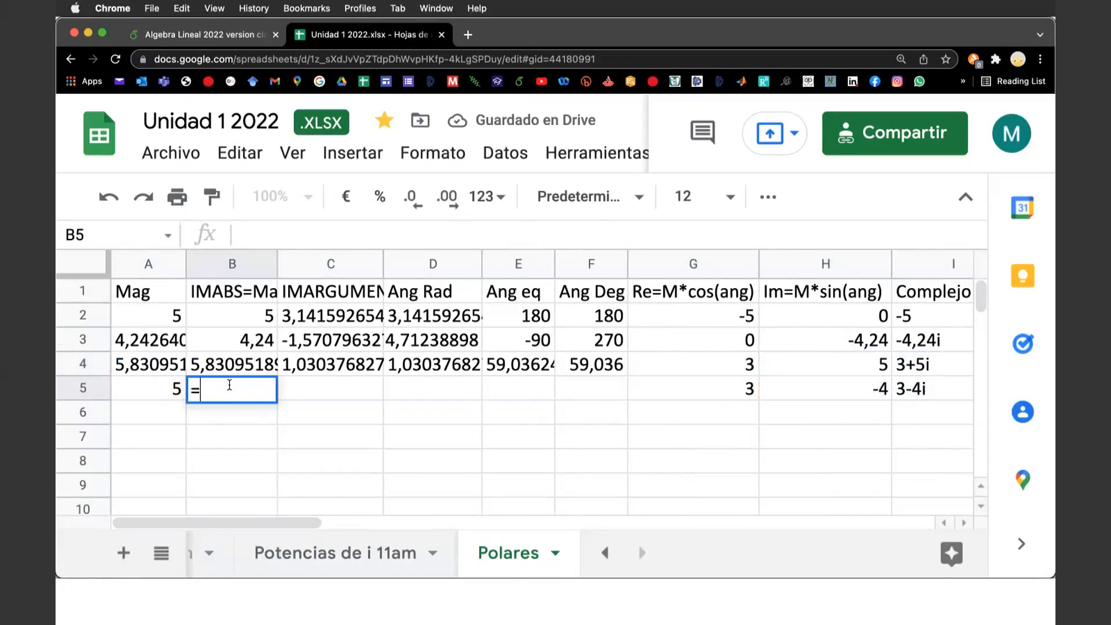
{"action": "type", "text": "imab"}
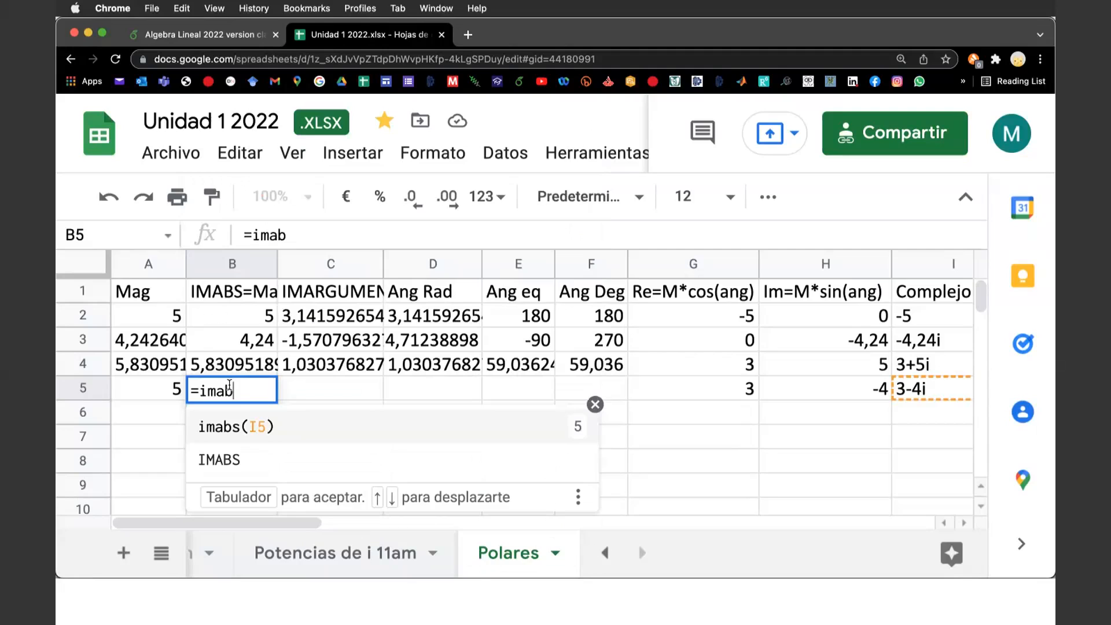
{"action": "type", "text": "s("}
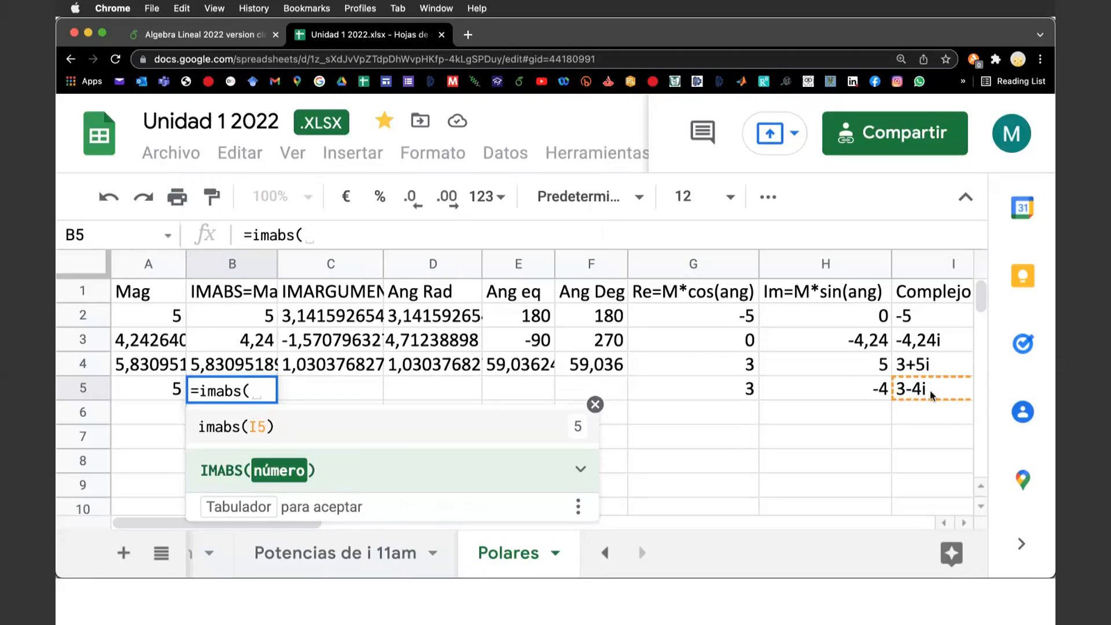
{"action": "left_click", "coordinate": [929, 390]}
{"action": "type", "text": ")"}
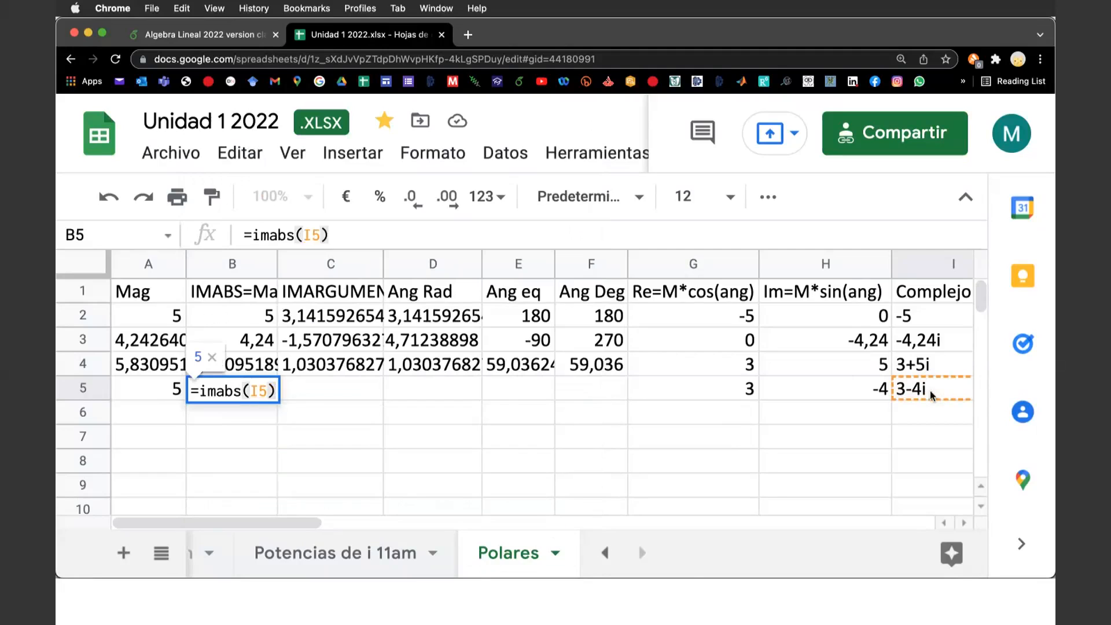
{"action": "key", "text": "Return"}
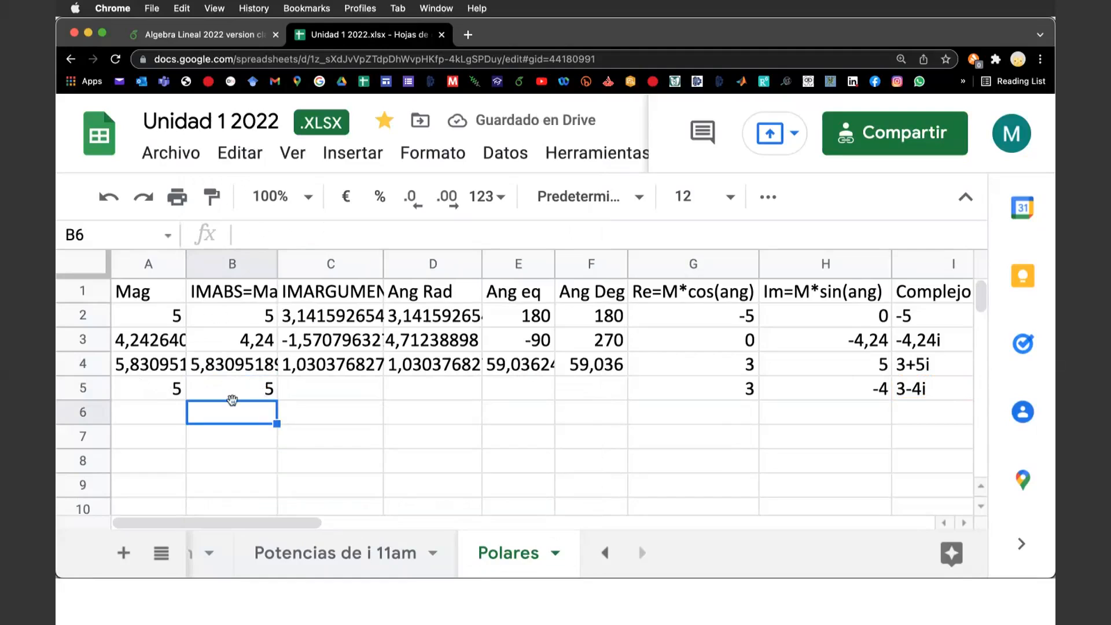
Calculate the argument of the complex number in C5 with =imargument(I5).
{"action": "left_click", "coordinate": [322, 395]}
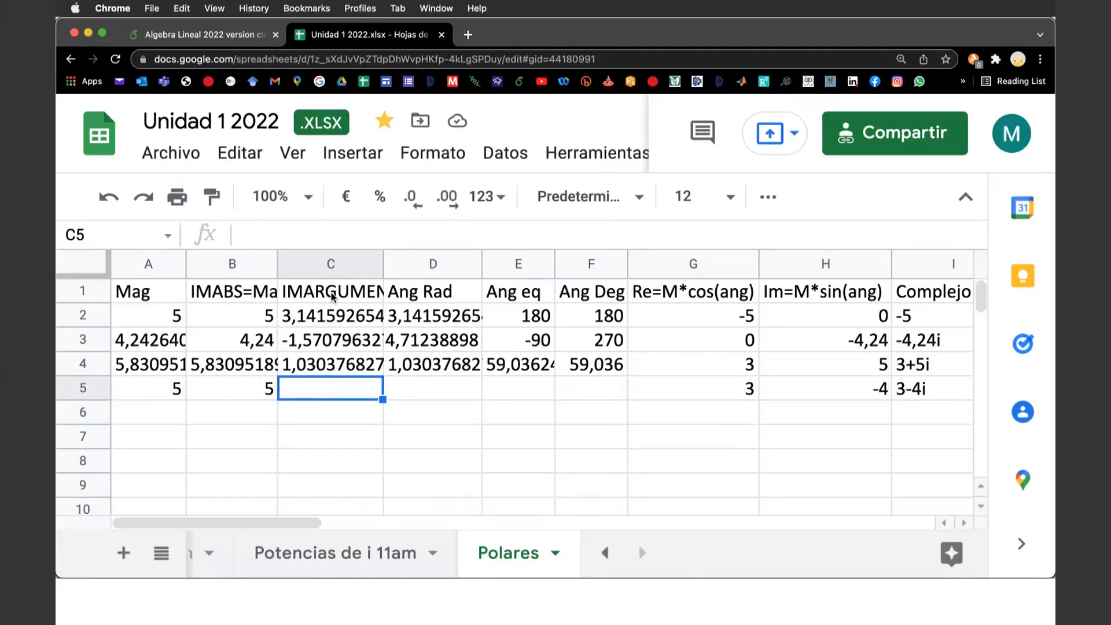
{"action": "type", "text": "="}
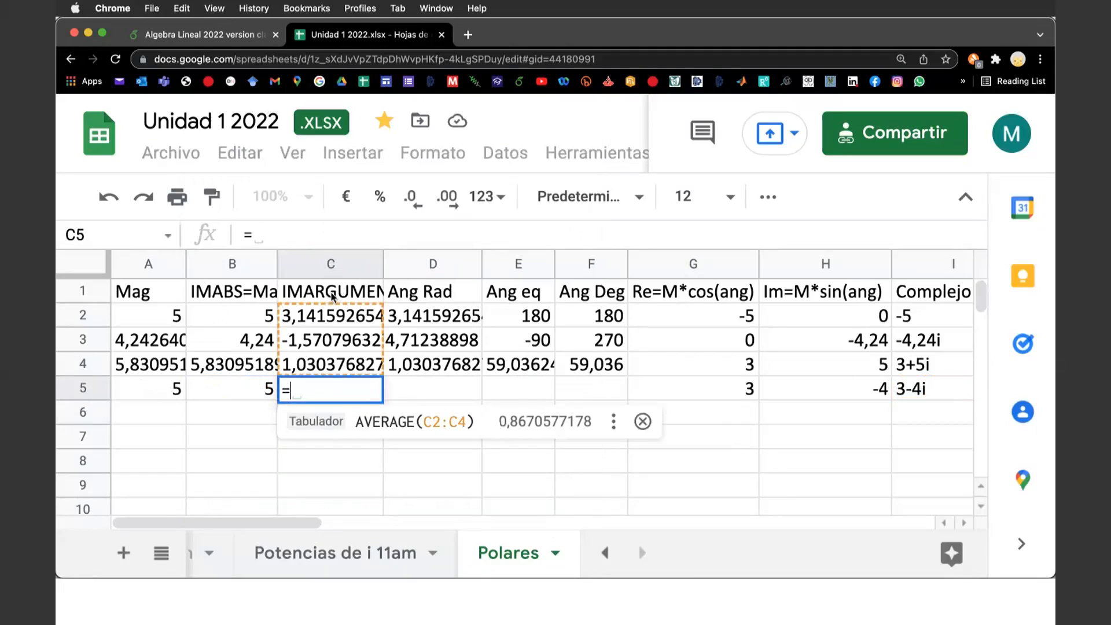
{"action": "type", "text": "i"}
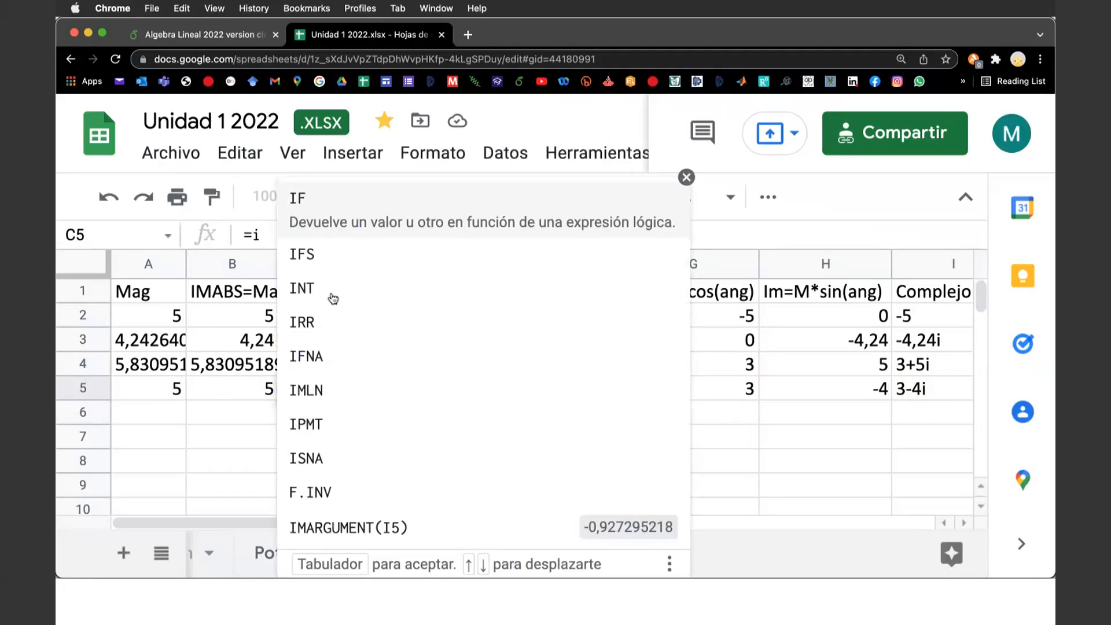
{"action": "type", "text": "margument("}
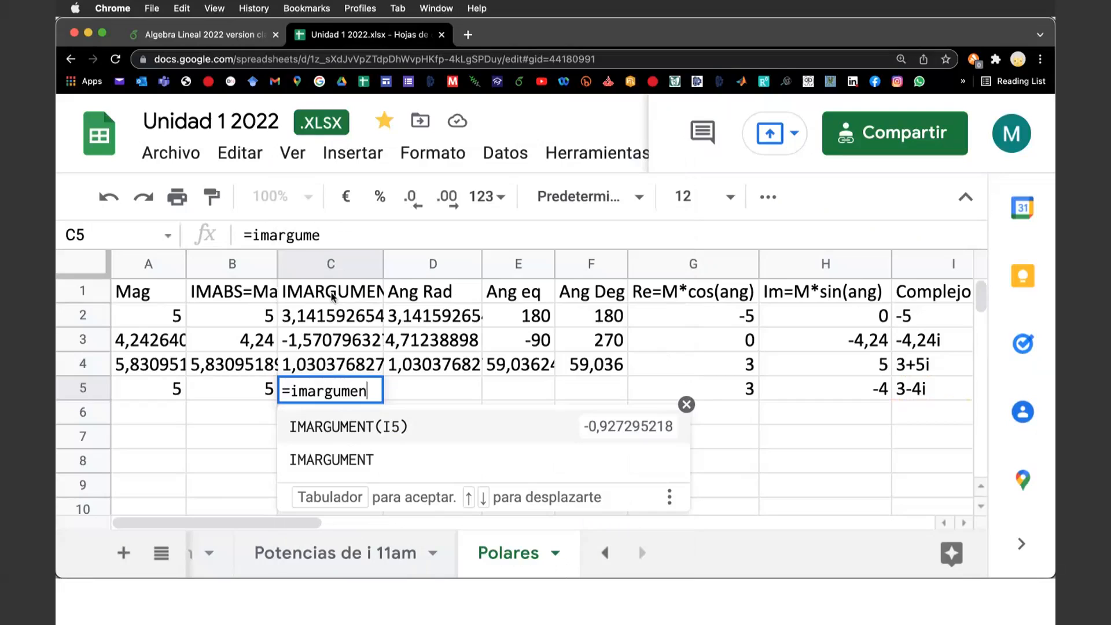
{"action": "left_click", "coordinate": [916, 389]}
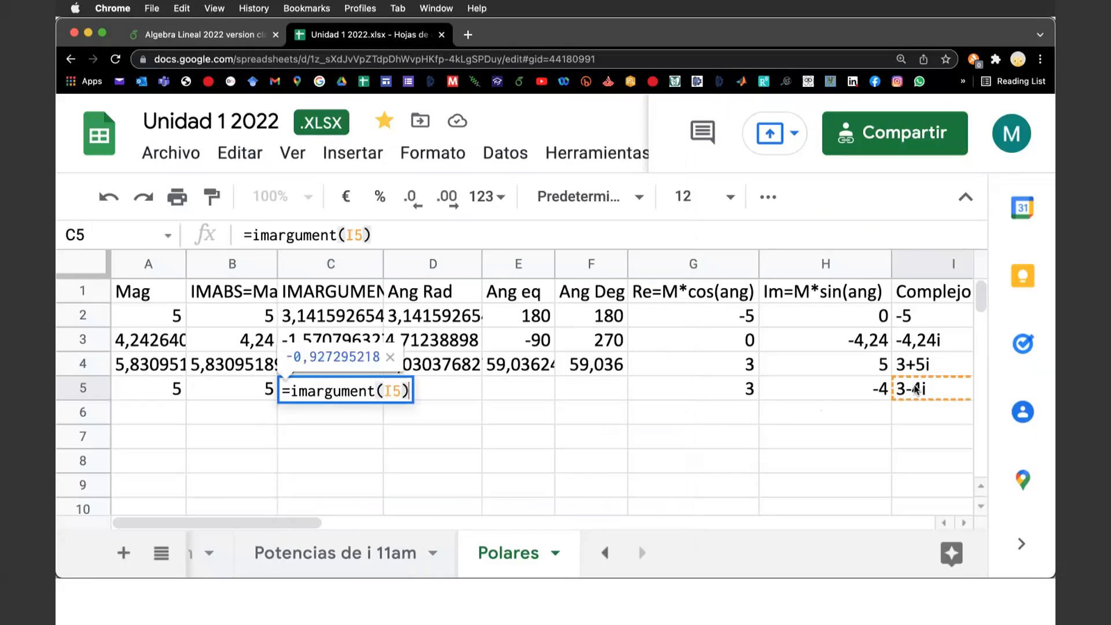
{"action": "key", "text": "Return"}
{"action": "left_click", "coordinate": [317, 386]}
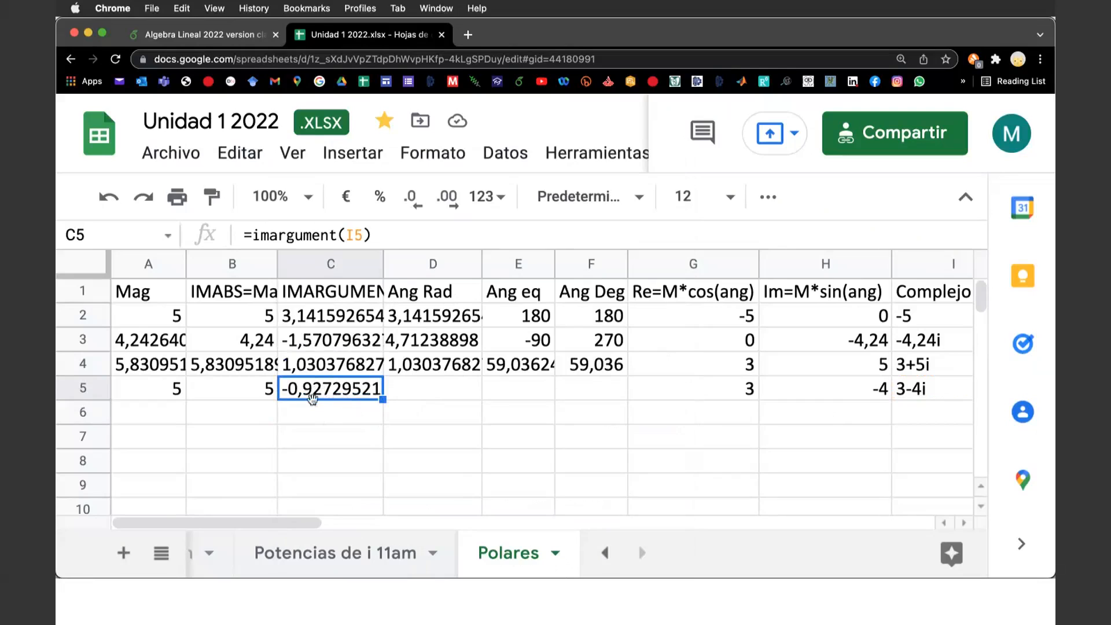
Check the angle drawn in GeoGebra and enter =2*pi()-atan(H5/G5) in D5 of the Polares sheet to calculate the angle in radians.
{"action": "left_click", "coordinate": [430, 389]}
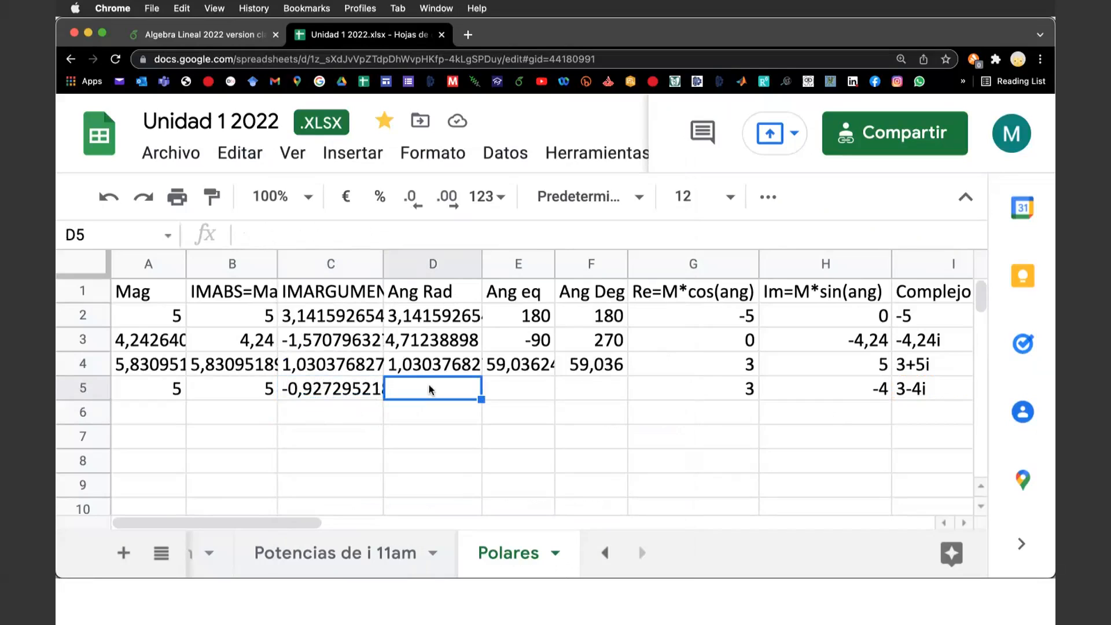
{"action": "type", "text": "="}
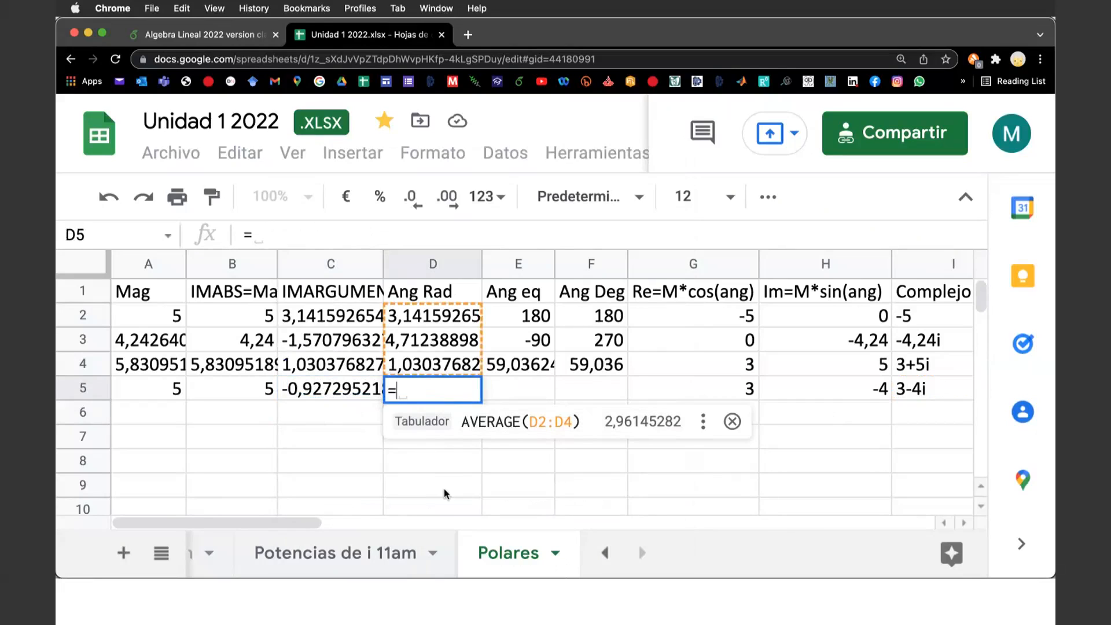
{"action": "type", "text": "2"}
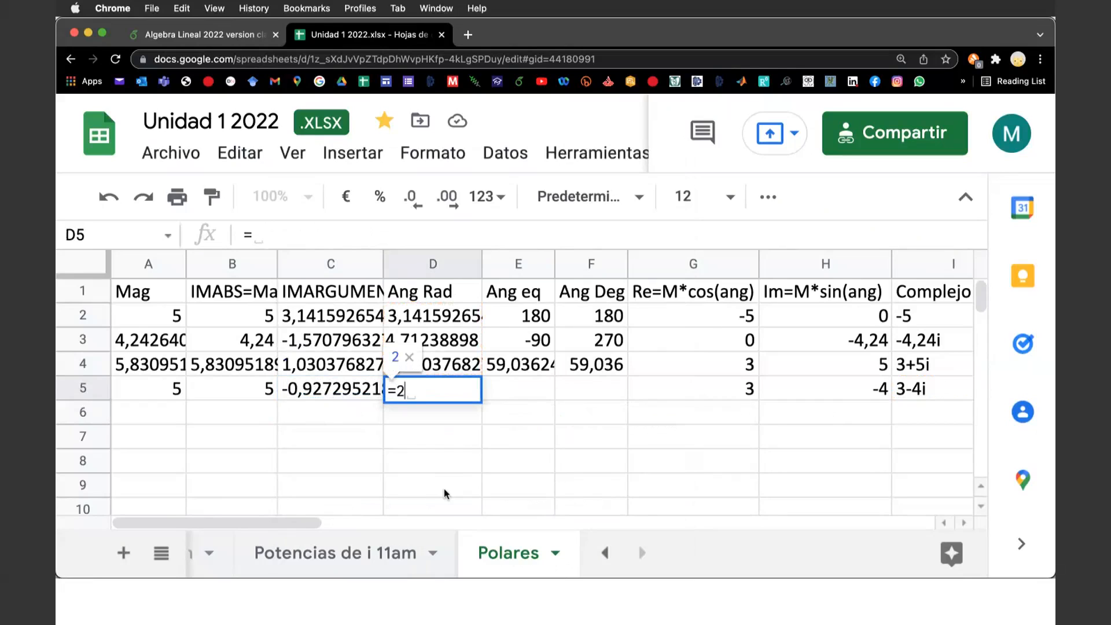
{"action": "type", "text": "*pi()"}
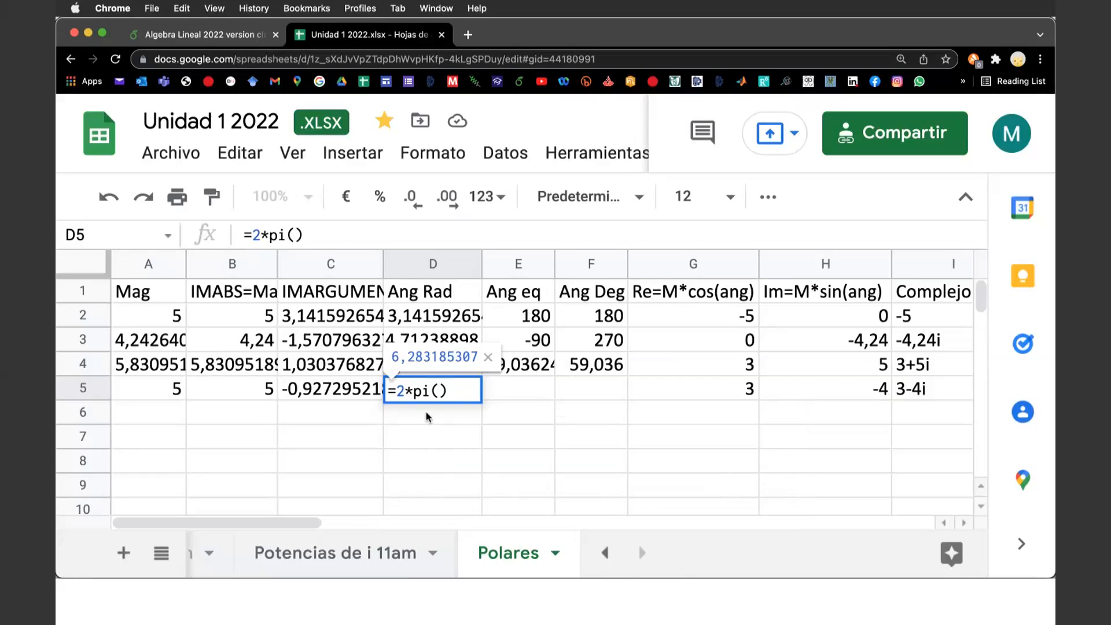
{"action": "type", "text": "-"}
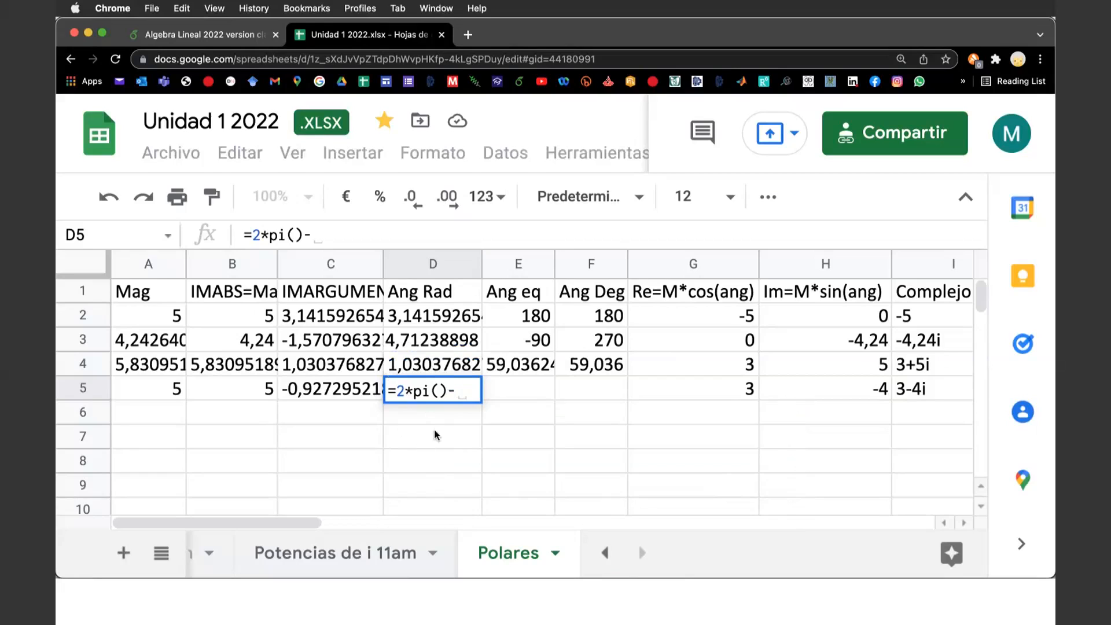
{"action": "left_click", "coordinate": [423, 614]}
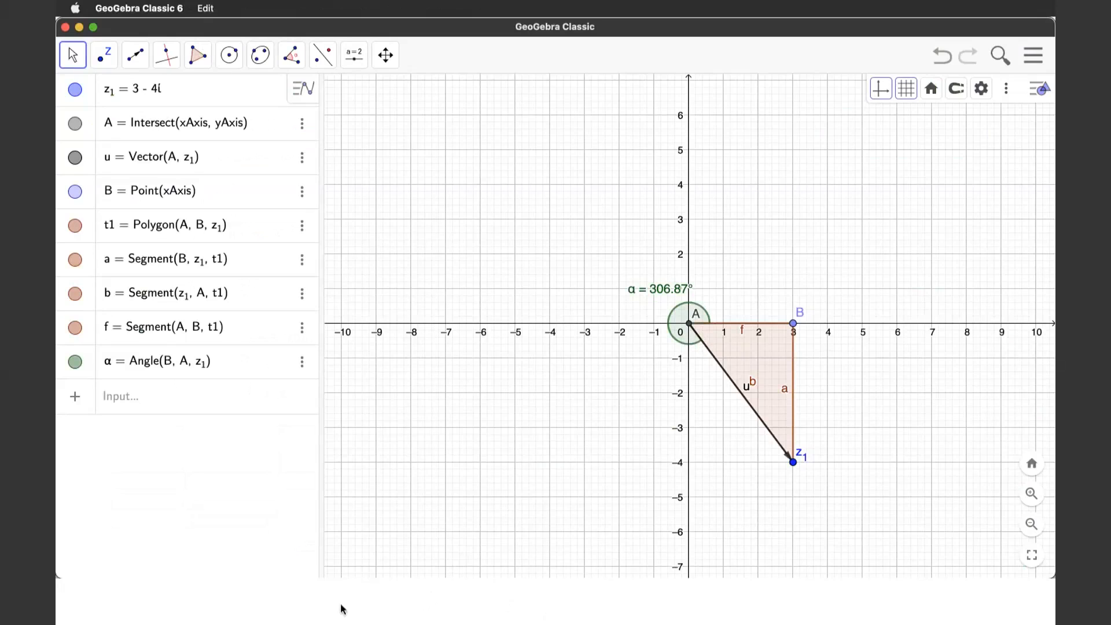
{"action": "left_click", "coordinate": [288, 608]}
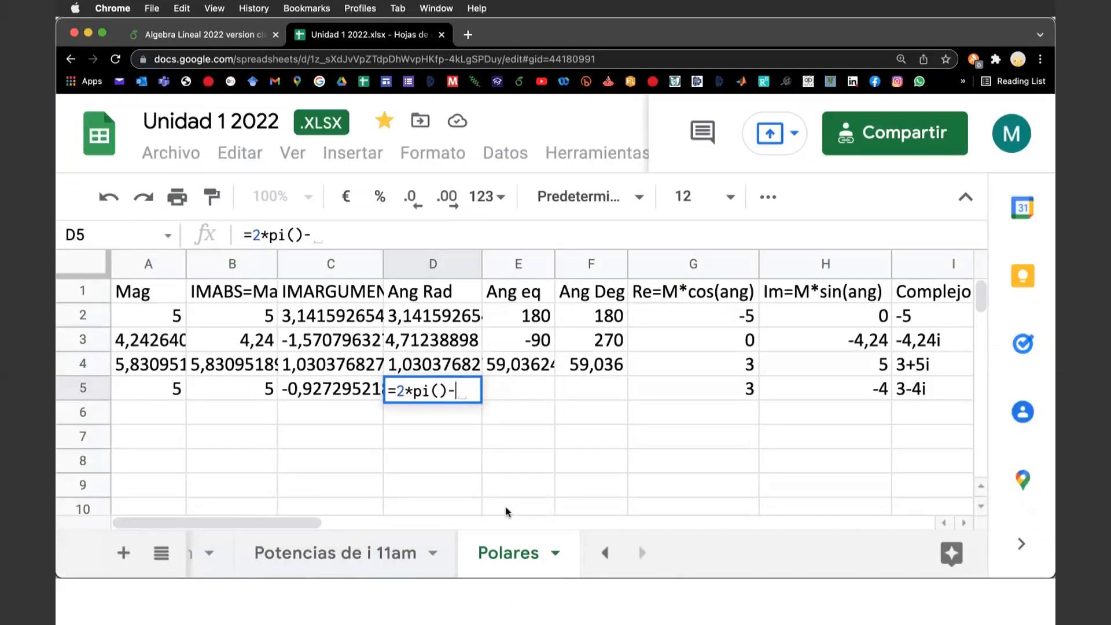
{"action": "type", "text": "ata"}
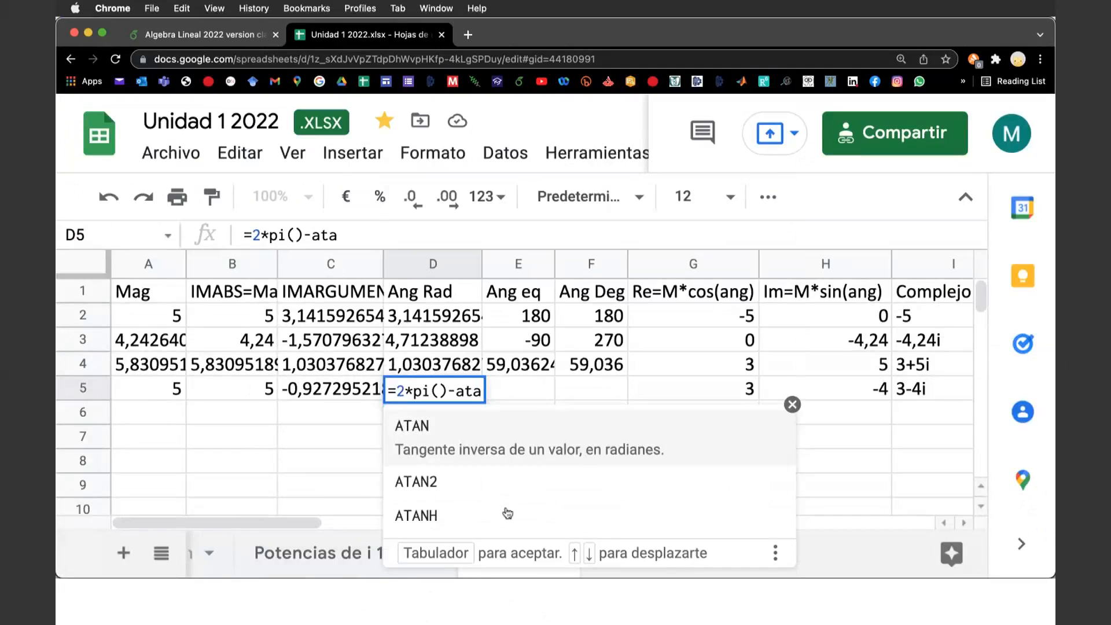
{"action": "type", "text": "n("}
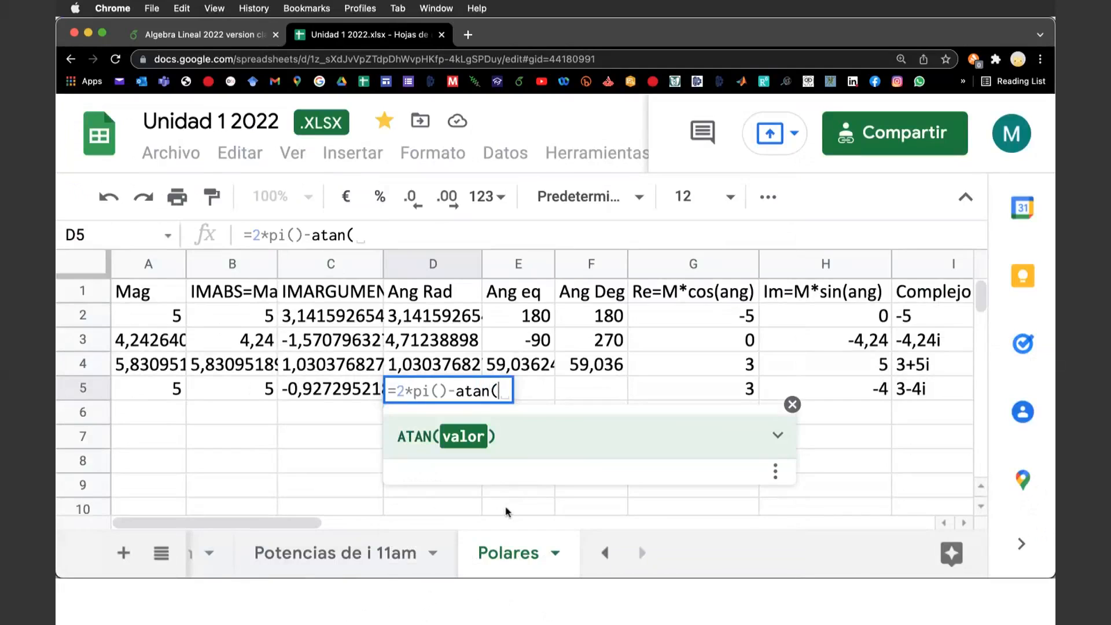
{"action": "left_click", "coordinate": [870, 391]}
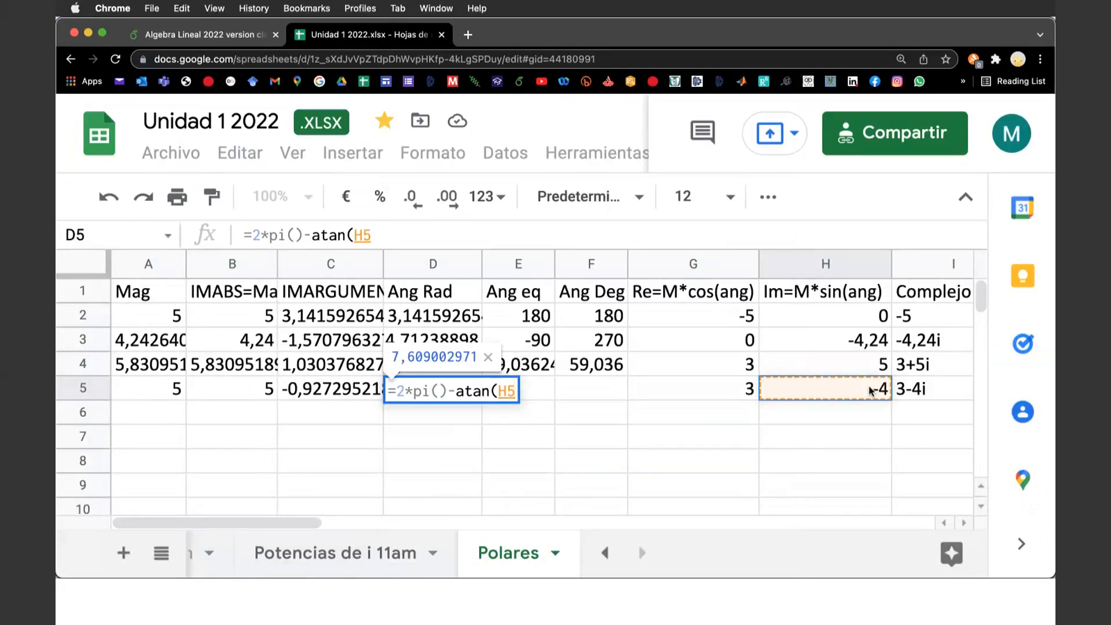
{"action": "type", "text": "/"}
{"action": "left_click", "coordinate": [718, 391]}
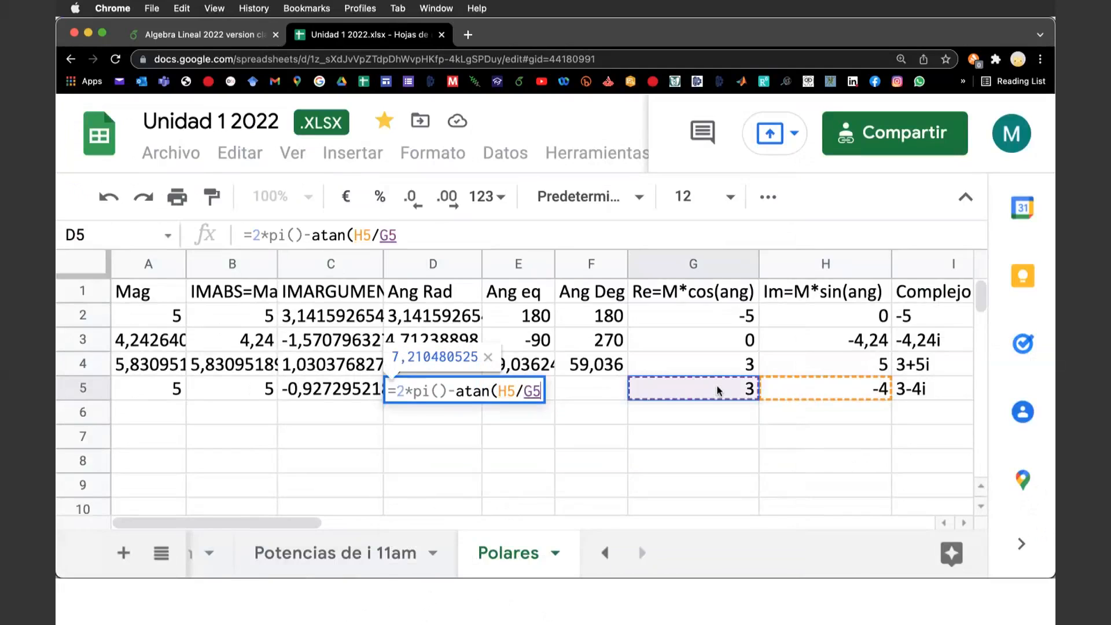
{"action": "type", "text": ")"}
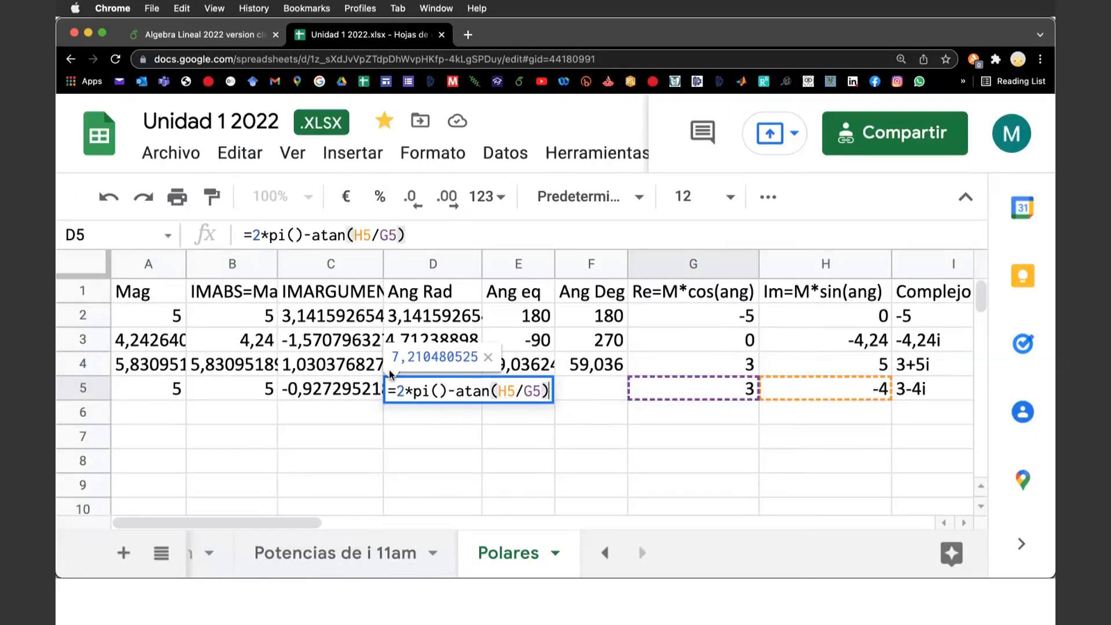
{"action": "key", "text": "Return"}
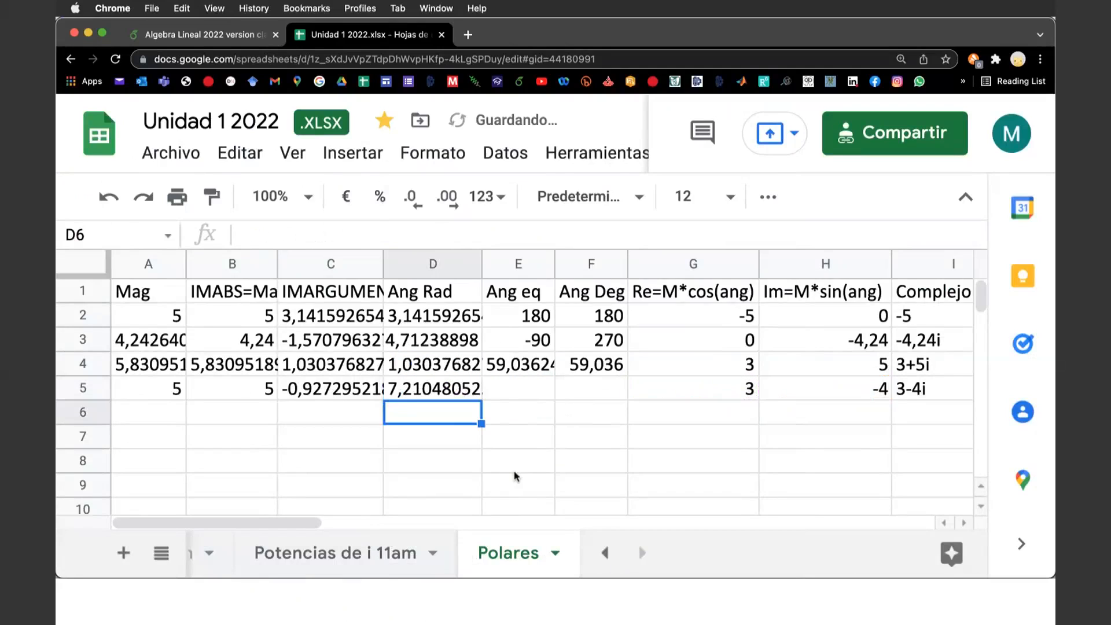
Widen columns D and C to fit their full values and inspect the formula in D5.
{"action": "left_click_drag", "start_coordinate": [481, 272], "coordinate": [509, 272]}
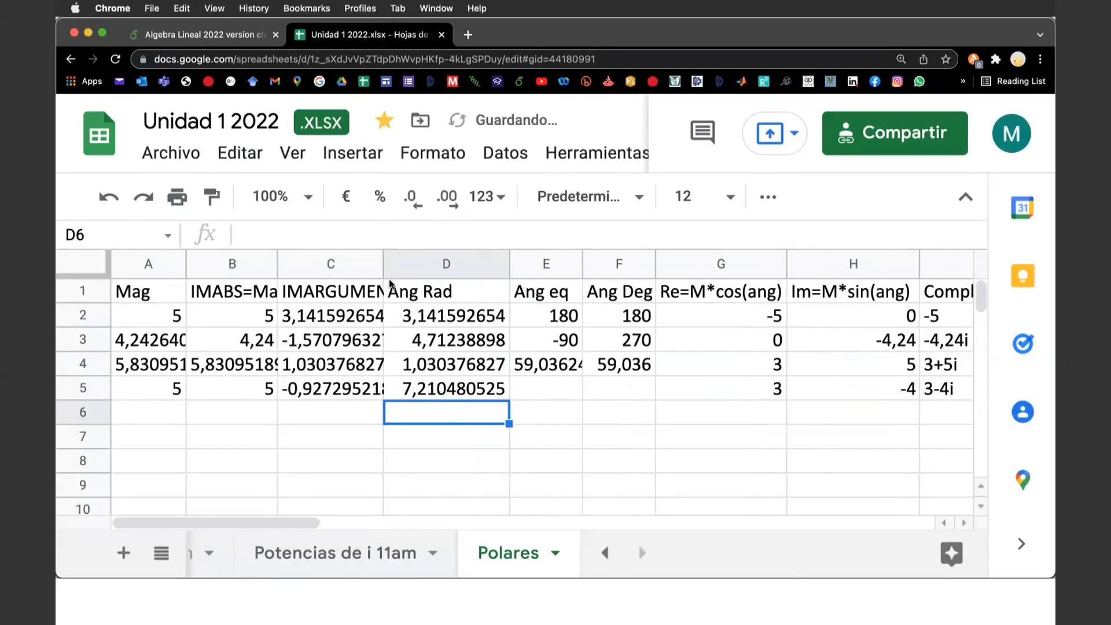
{"action": "left_click_drag", "start_coordinate": [383, 269], "coordinate": [396, 269]}
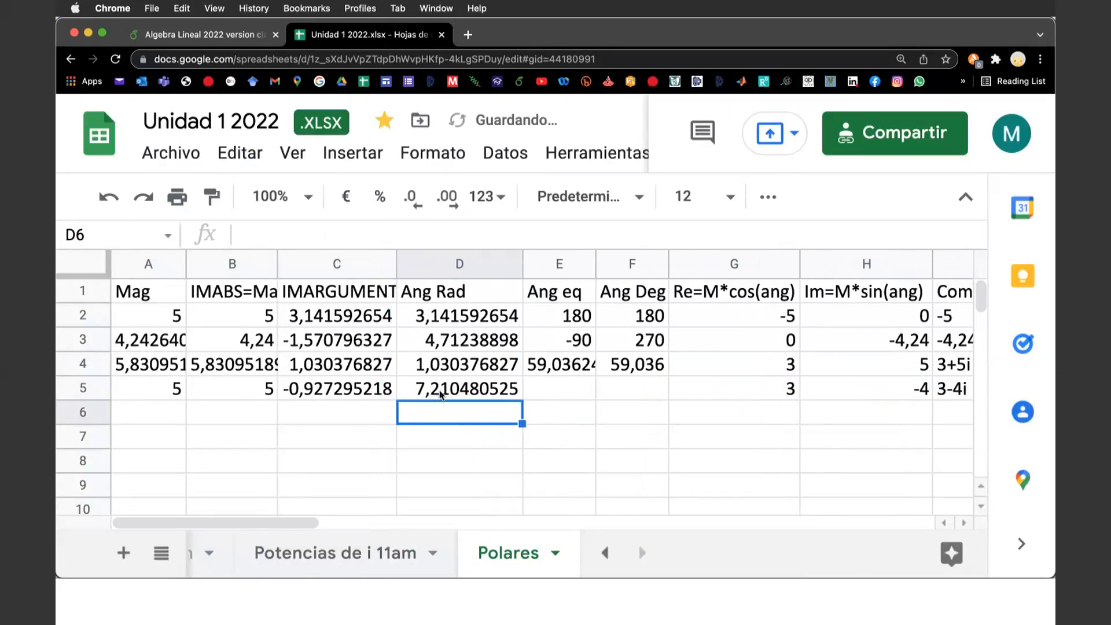
{"action": "left_click", "coordinate": [439, 390]}
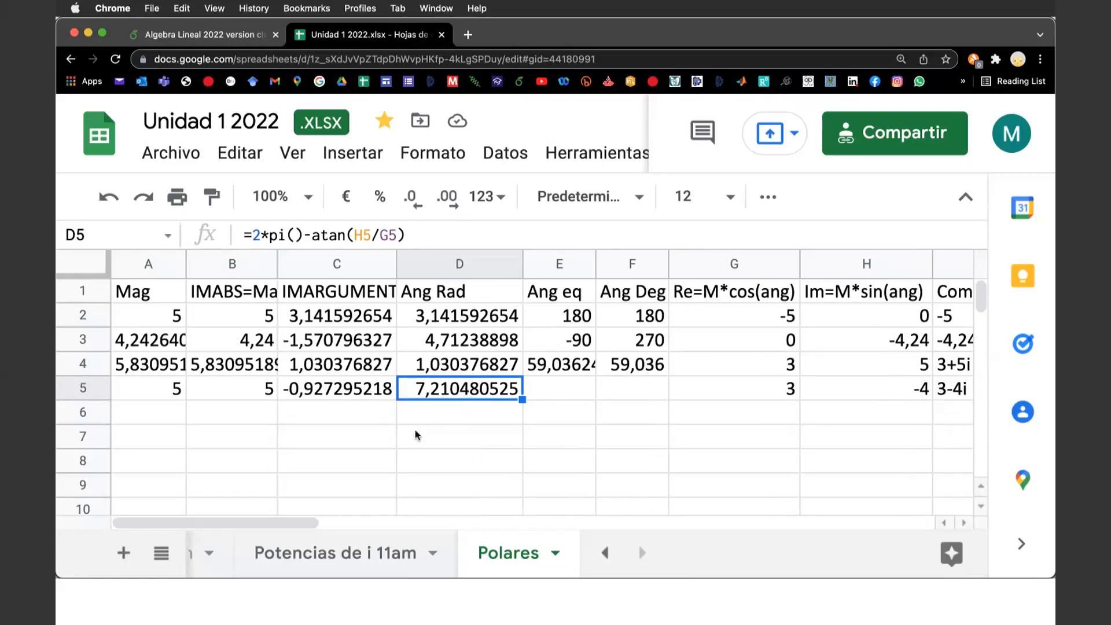
Convert the argument in C5 to degrees in E5 by accepting the suggested formula =DEGREES(C5).
{"action": "left_click", "coordinate": [567, 390]}
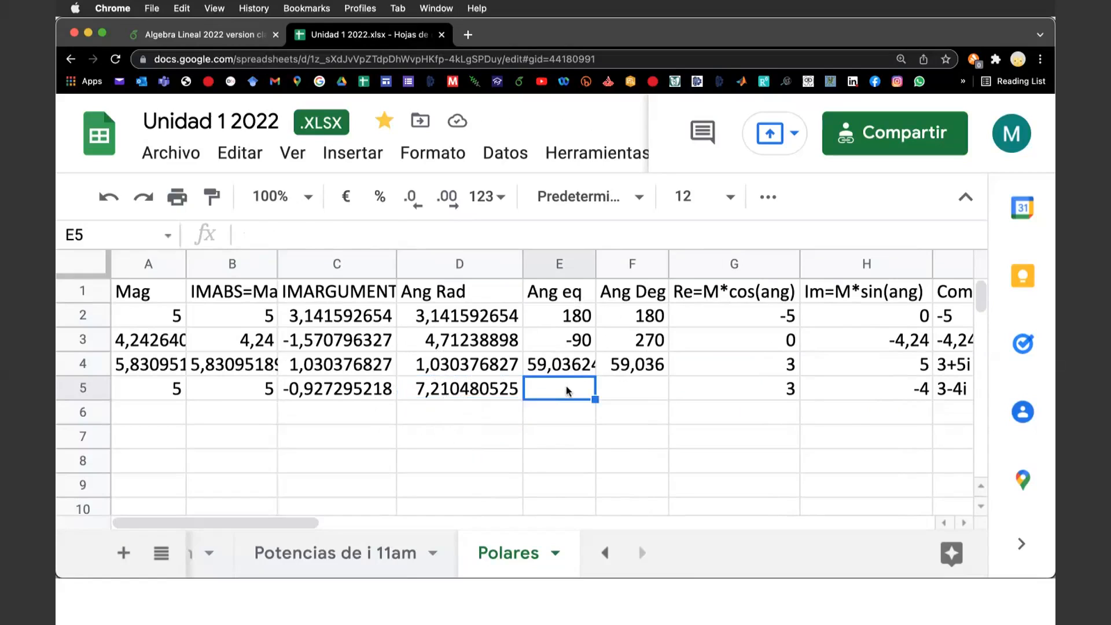
{"action": "type", "text": "="}
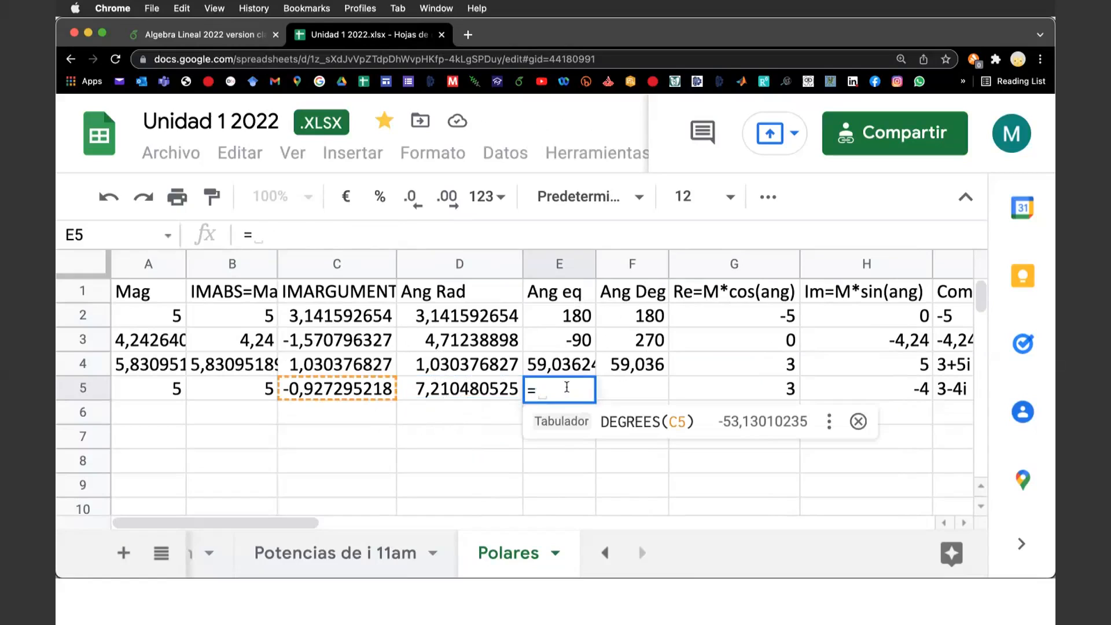
{"action": "left_click", "coordinate": [635, 422]}
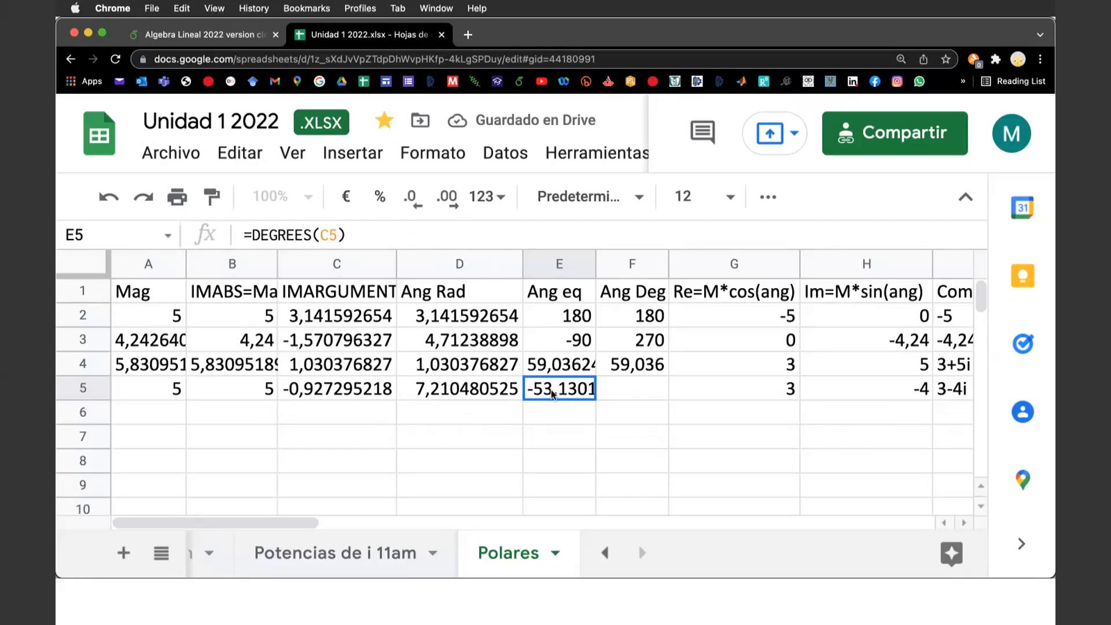
Convert the radian angle to degrees in F5 with =degrees(D5) and widen column F to fit the value.
{"action": "left_click", "coordinate": [625, 389]}
{"action": "type", "text": "="}
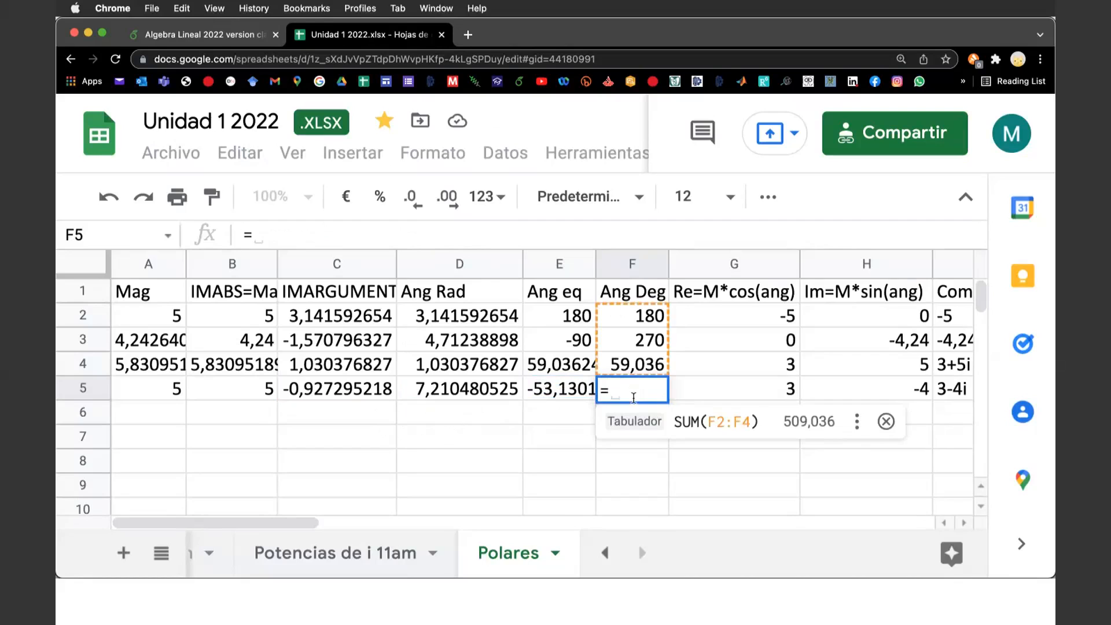
{"action": "type", "text": "degre"}
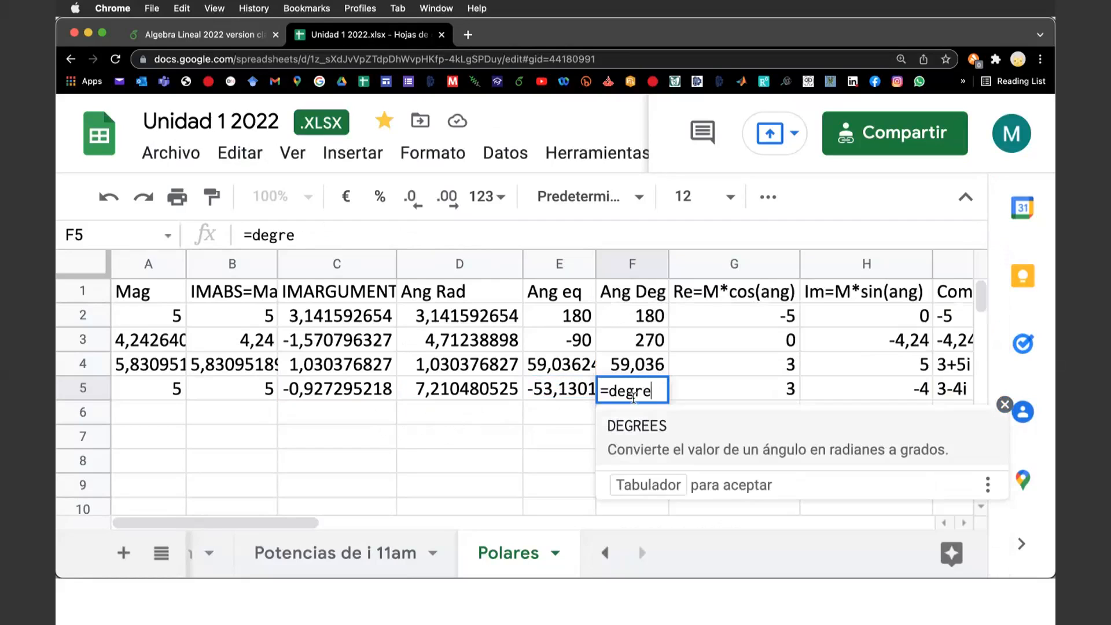
{"action": "type", "text": "es("}
{"action": "left_click", "coordinate": [473, 392]}
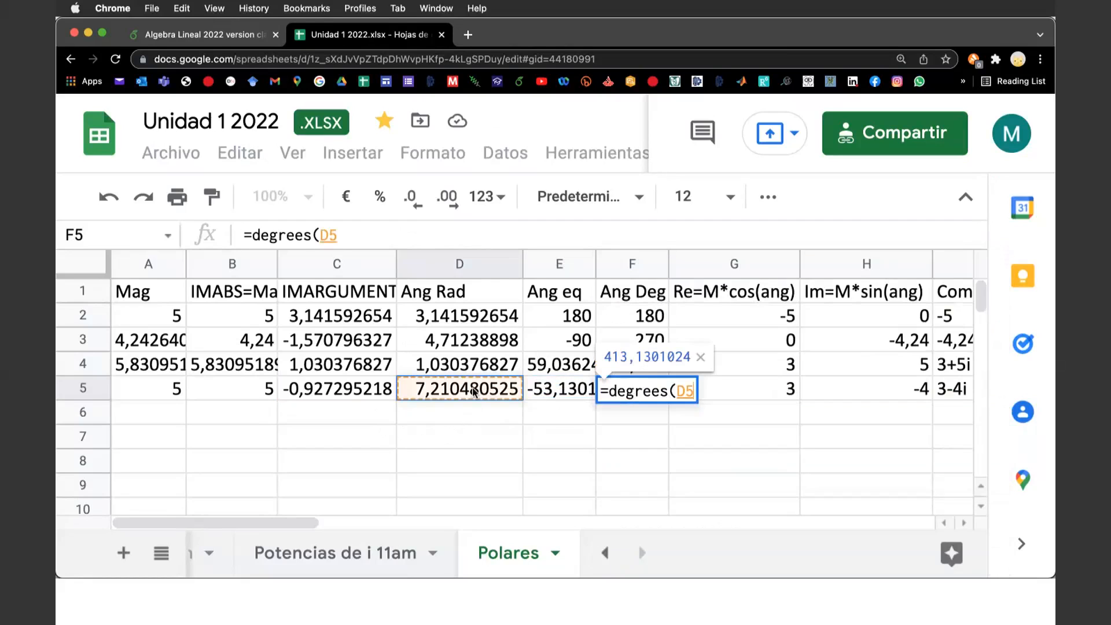
{"action": "type", "text": ")"}
{"action": "key", "text": "Return"}
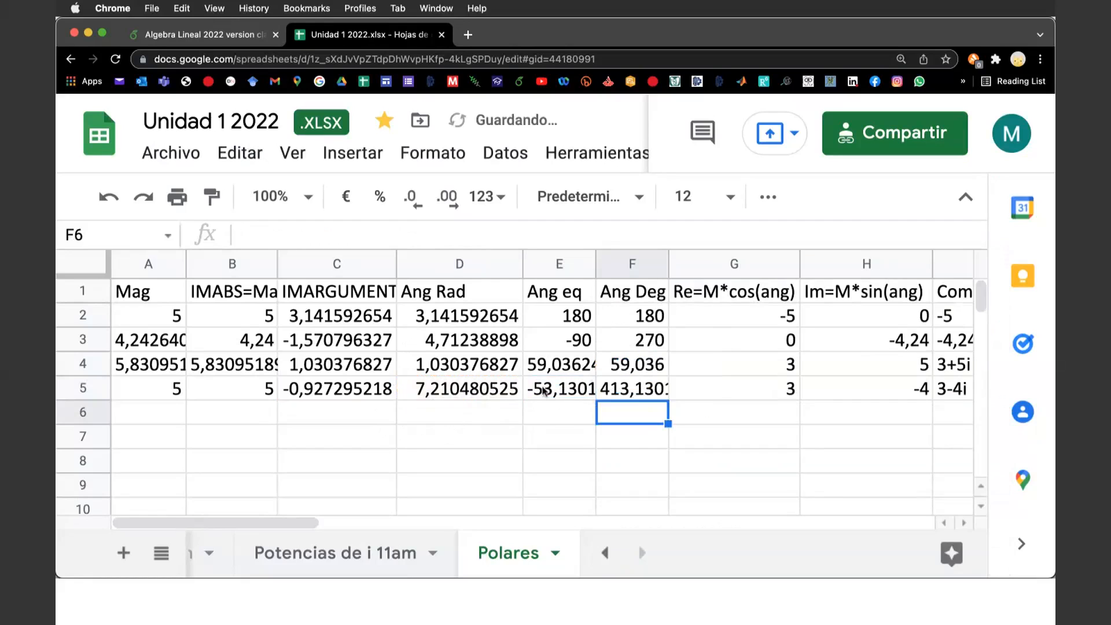
{"action": "left_click_drag", "start_coordinate": [668, 264], "coordinate": [696, 263]}
Subtract a full turn from the angle in F5 by changing its formula to =degrees(D5)-360.
{"action": "left_click", "coordinate": [652, 392]}
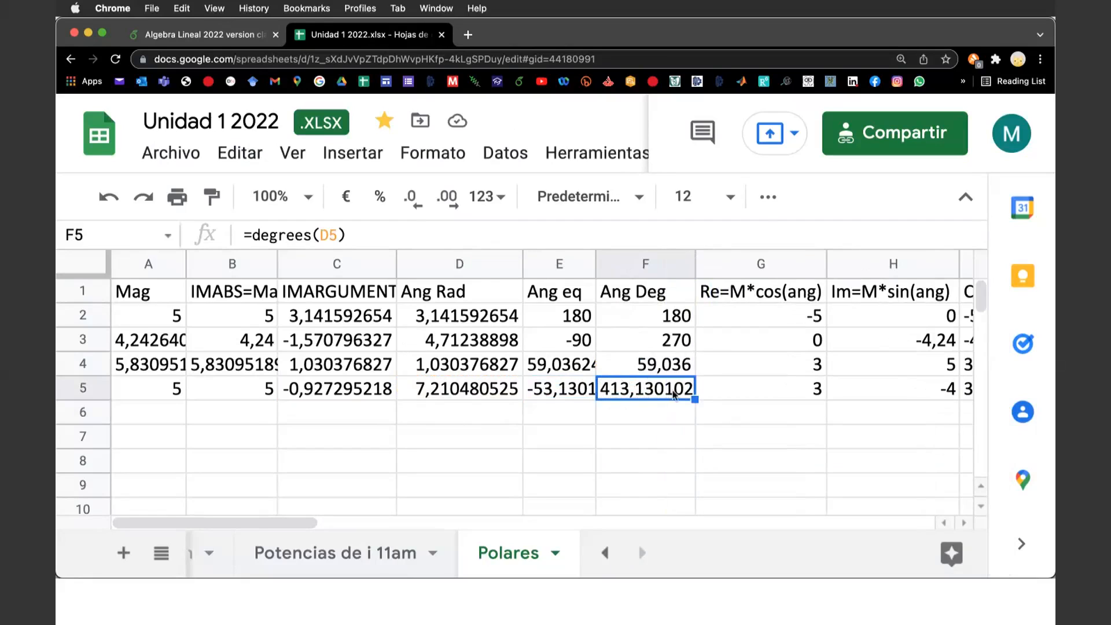
{"action": "left_click", "coordinate": [396, 234]}
{"action": "type", "text": "-360"}
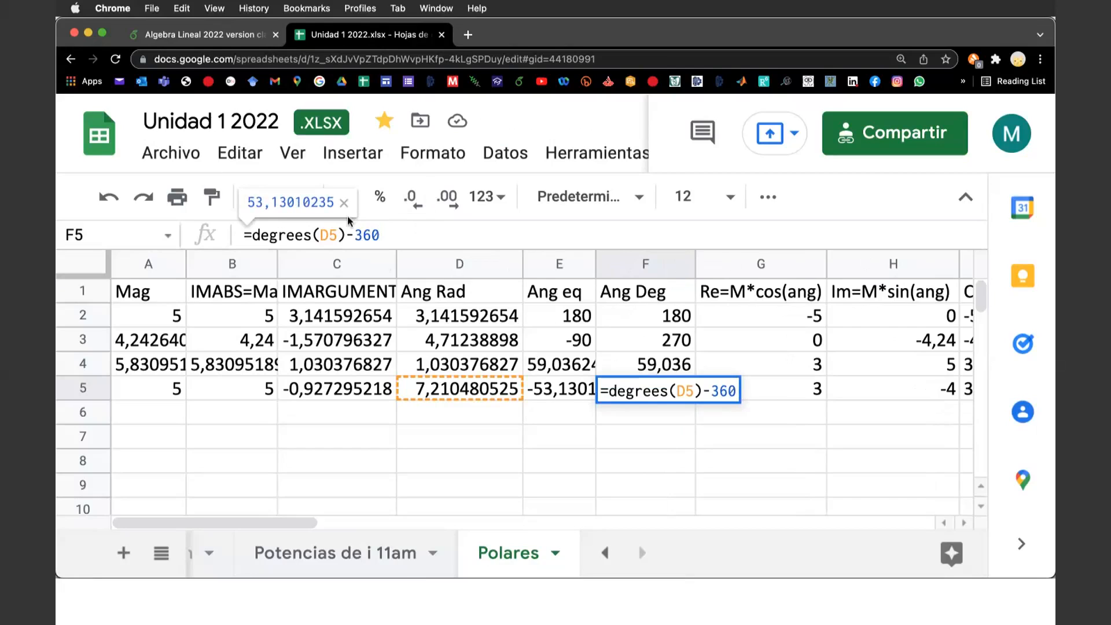
{"action": "key", "text": "Return"}
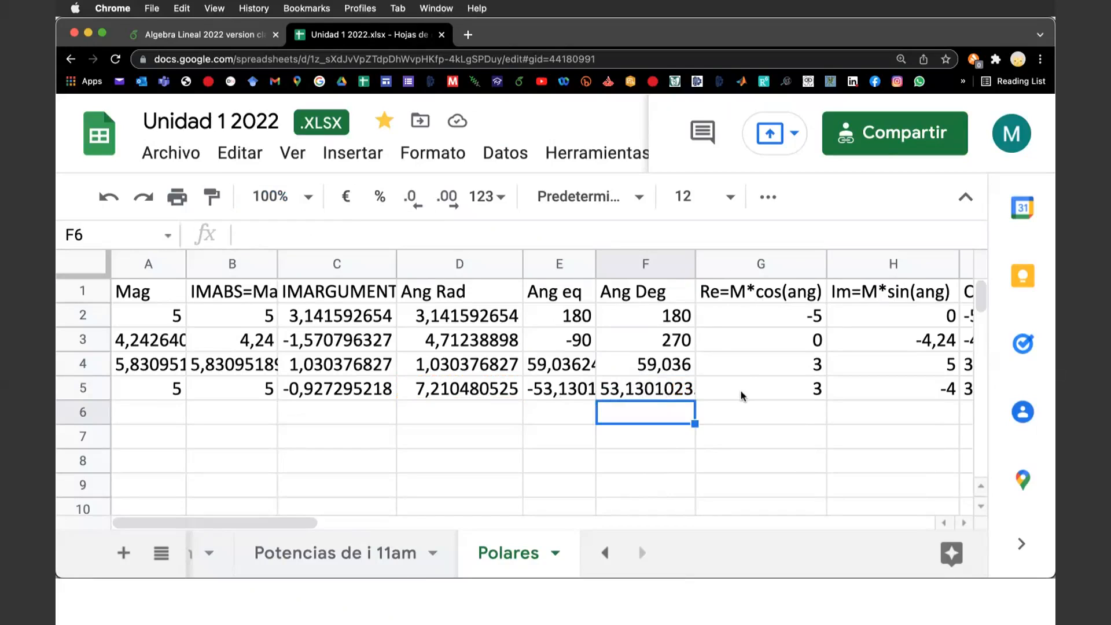
{"action": "left_click", "coordinate": [650, 388]}
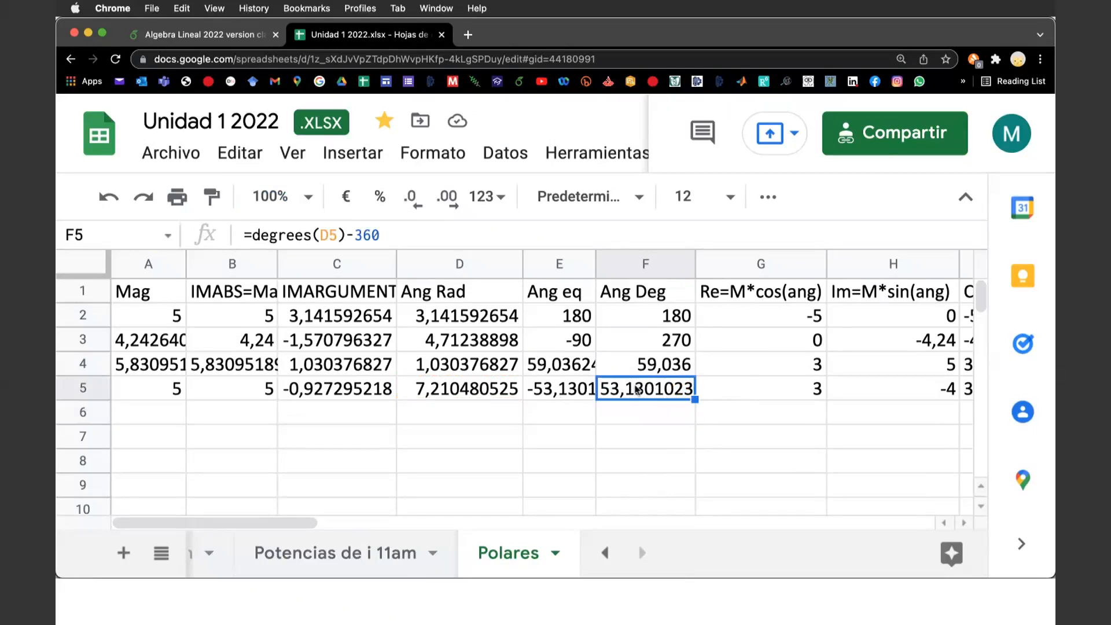
Change the radian angle formula in D5 to =2*pi()-atan(abs(H5)/abs(G5)) so both parts use absolute values.
{"action": "left_click", "coordinate": [470, 386]}
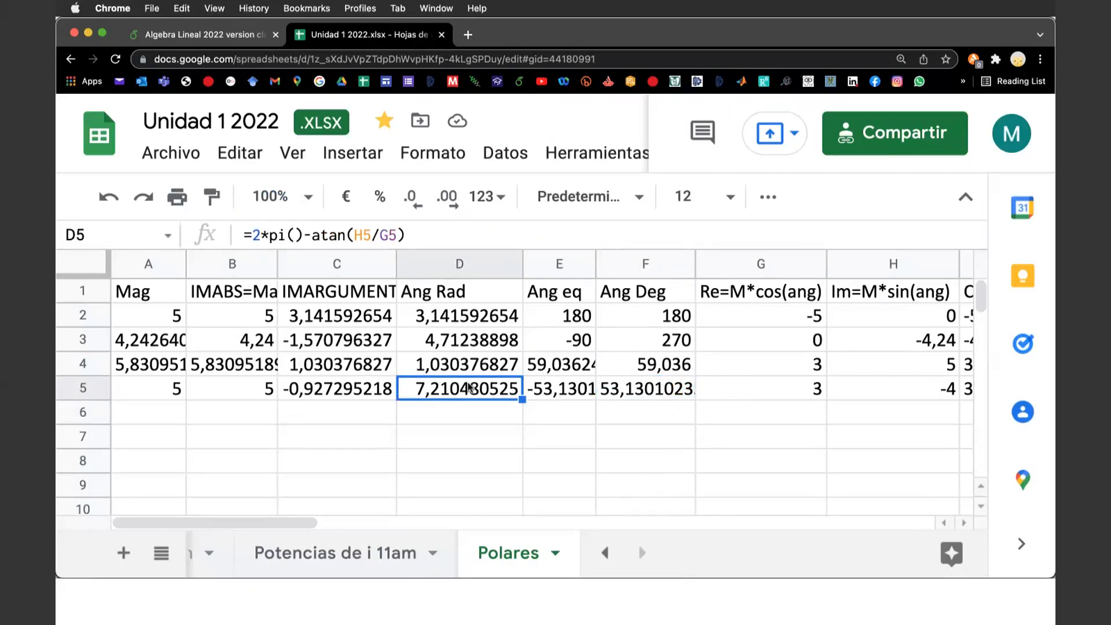
{"action": "left_click", "coordinate": [354, 235]}
{"action": "type", "text": "abs("}
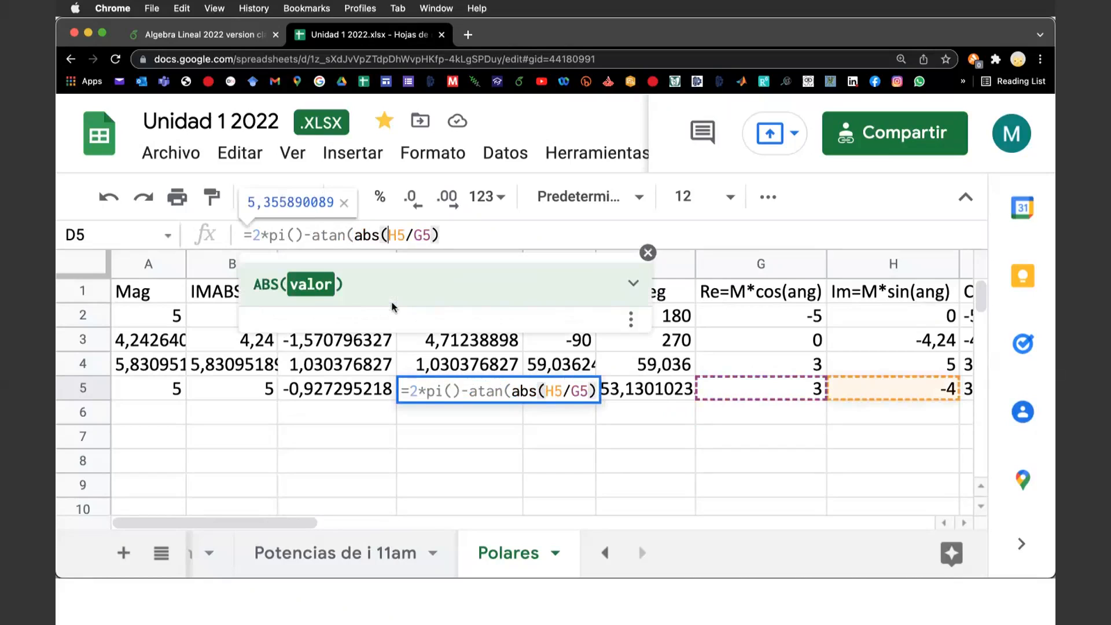
{"action": "key", "text": "Right"}
{"action": "key", "text": "Right"}
{"action": "type", "text": ")"}
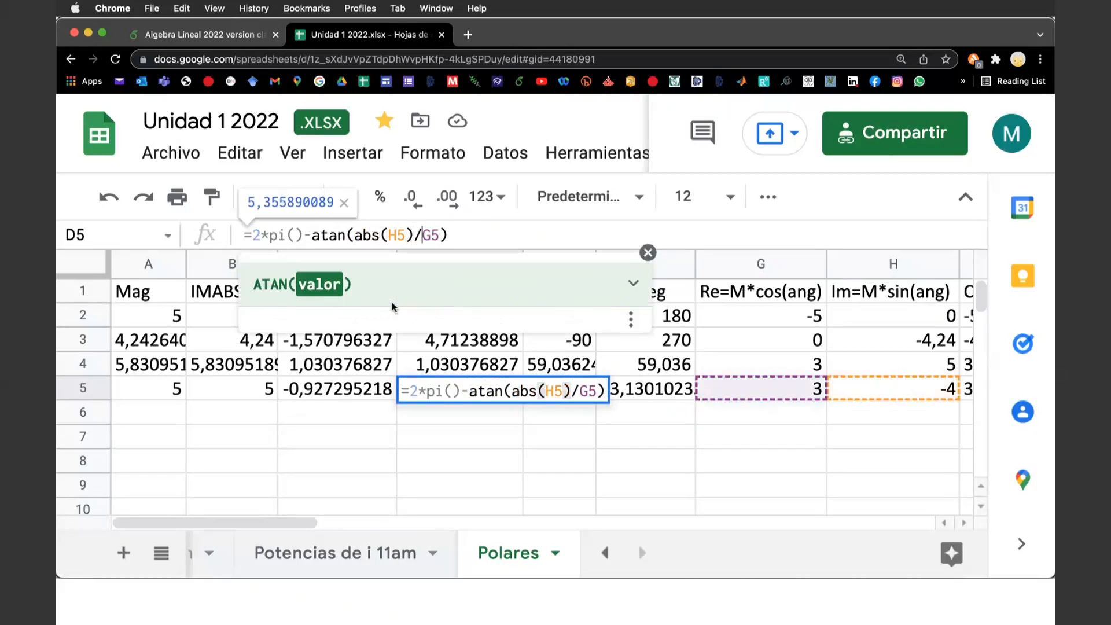
{"action": "key", "text": "Right"}
{"action": "type", "text": "abs("}
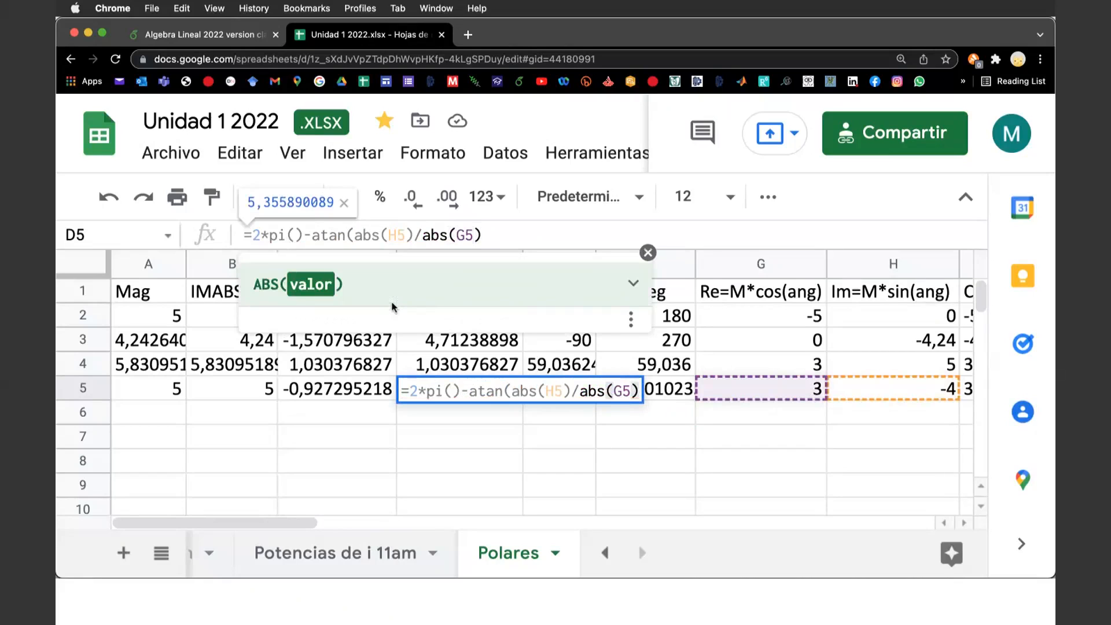
{"action": "type", "text": ")"}
{"action": "key", "text": "Return"}
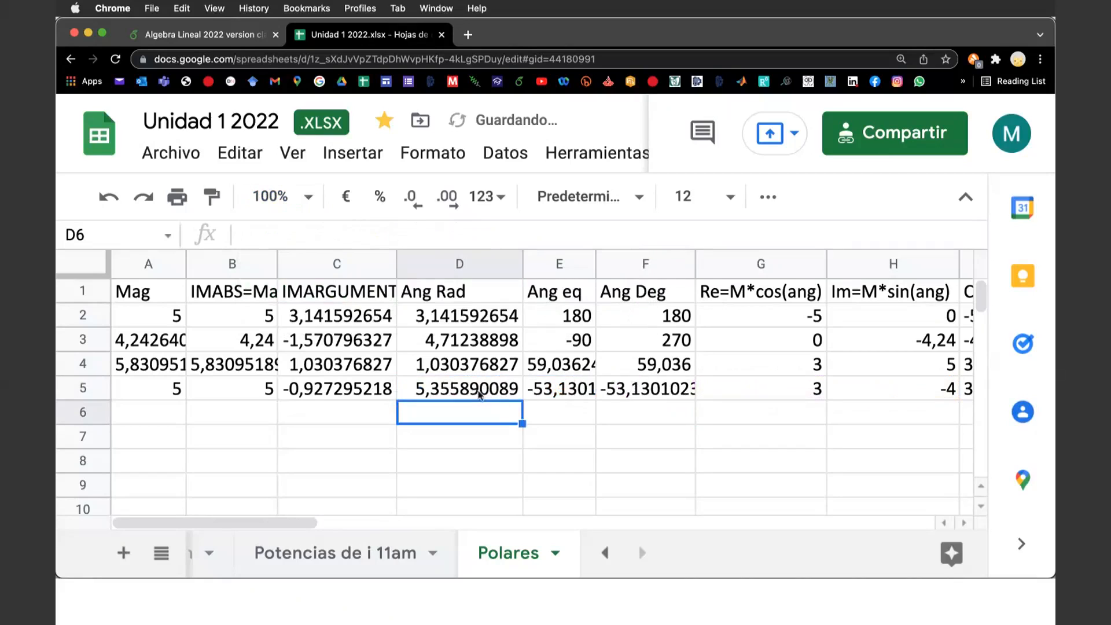
{"action": "left_click", "coordinate": [486, 394]}
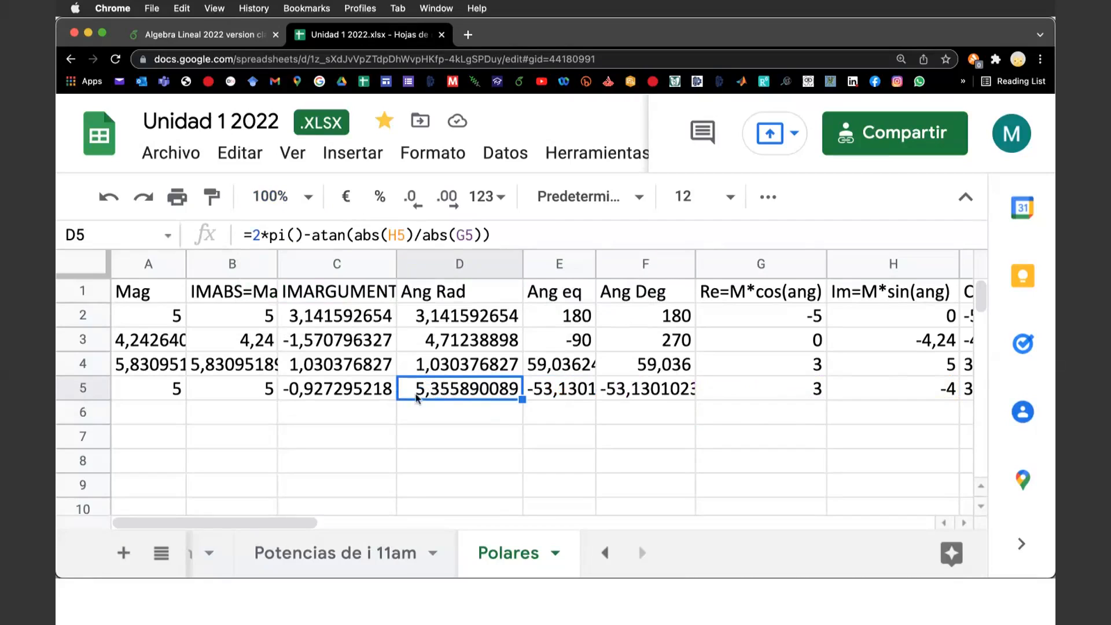
Remove the -360 from the degree formula in F5, leaving =degrees(D5).
{"action": "left_click", "coordinate": [634, 391]}
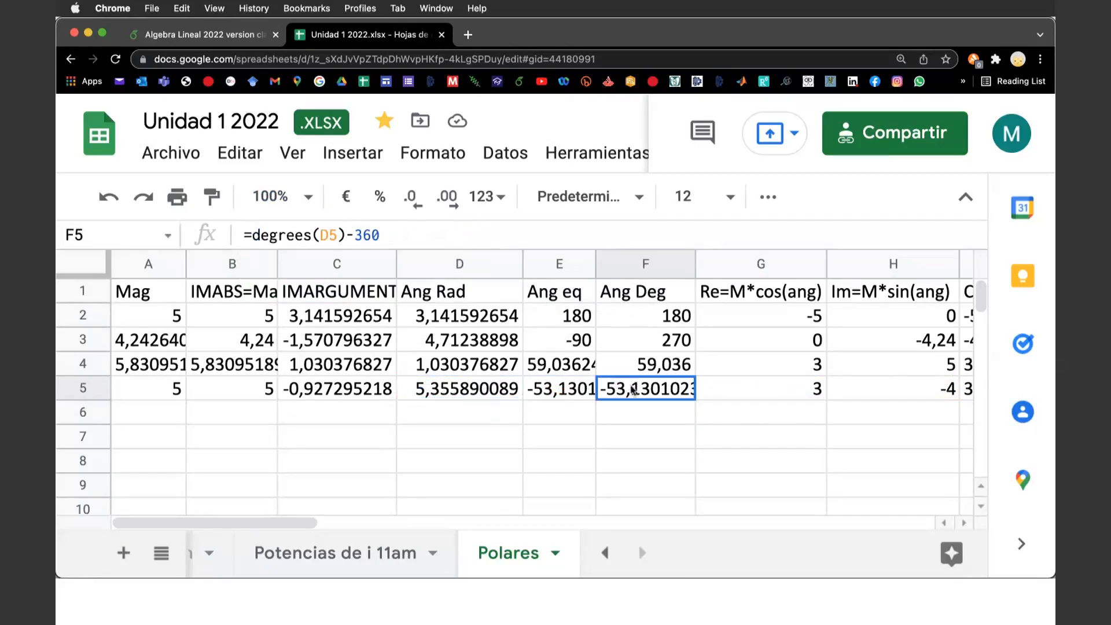
{"action": "left_click", "coordinate": [387, 235]}
{"action": "key", "text": "BackSpace"}
{"action": "key", "text": "BackSpace"}
{"action": "key", "text": "BackSpace"}
{"action": "key", "text": "BackSpace"}
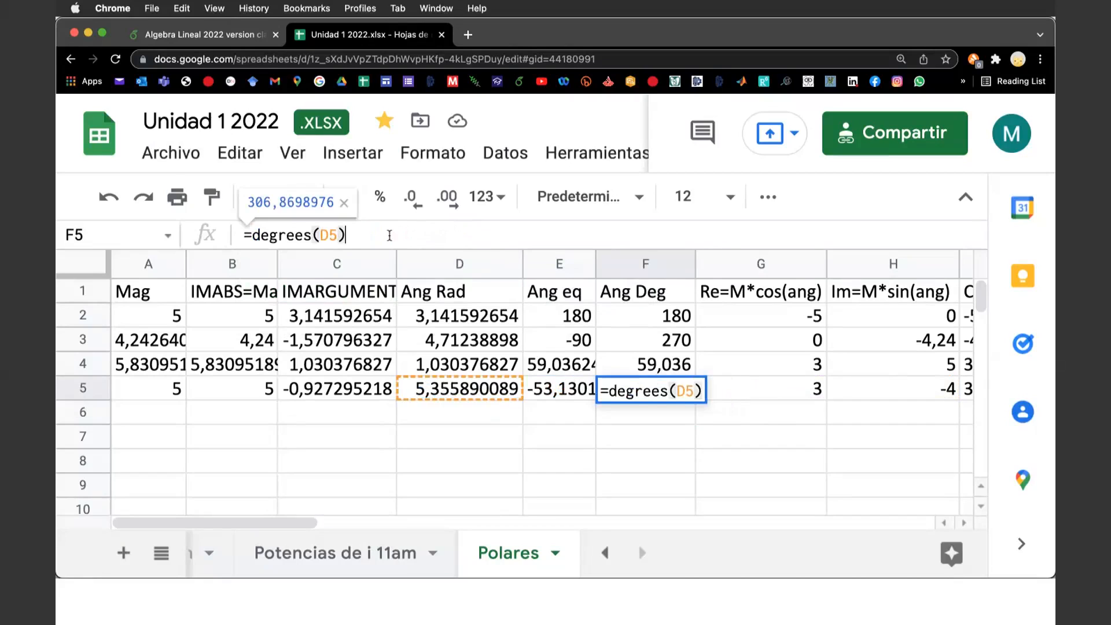
{"action": "key", "text": "Return"}
{"action": "left_click", "coordinate": [648, 393]}
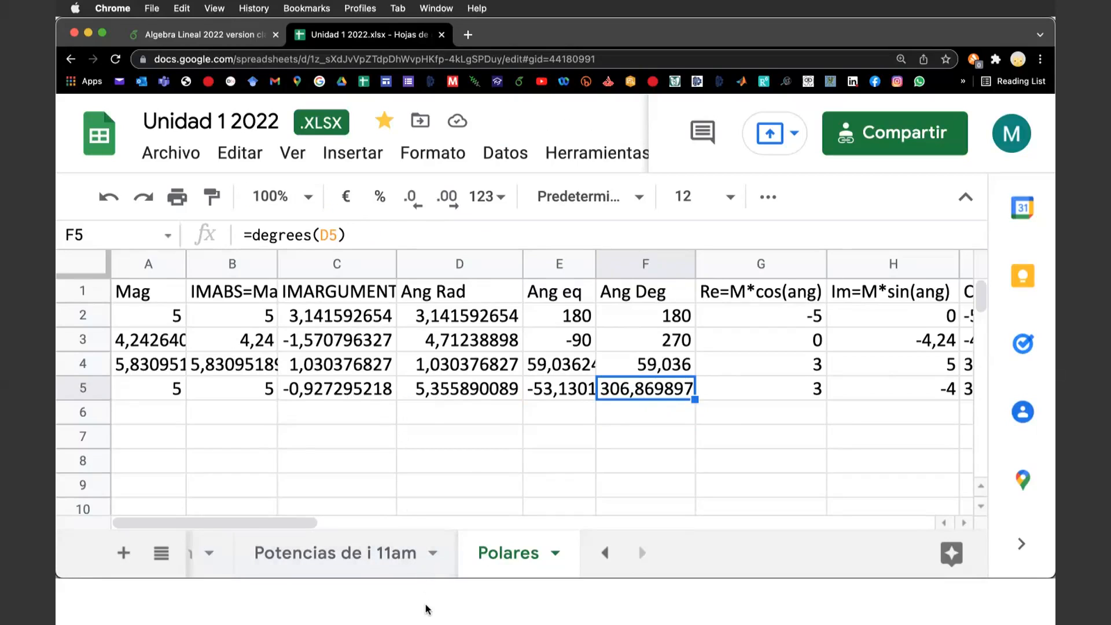
Switch to GeoGebra and create a second angle with the Angle tool through points z1, A and B.
{"action": "key", "text": "super+Tab"}
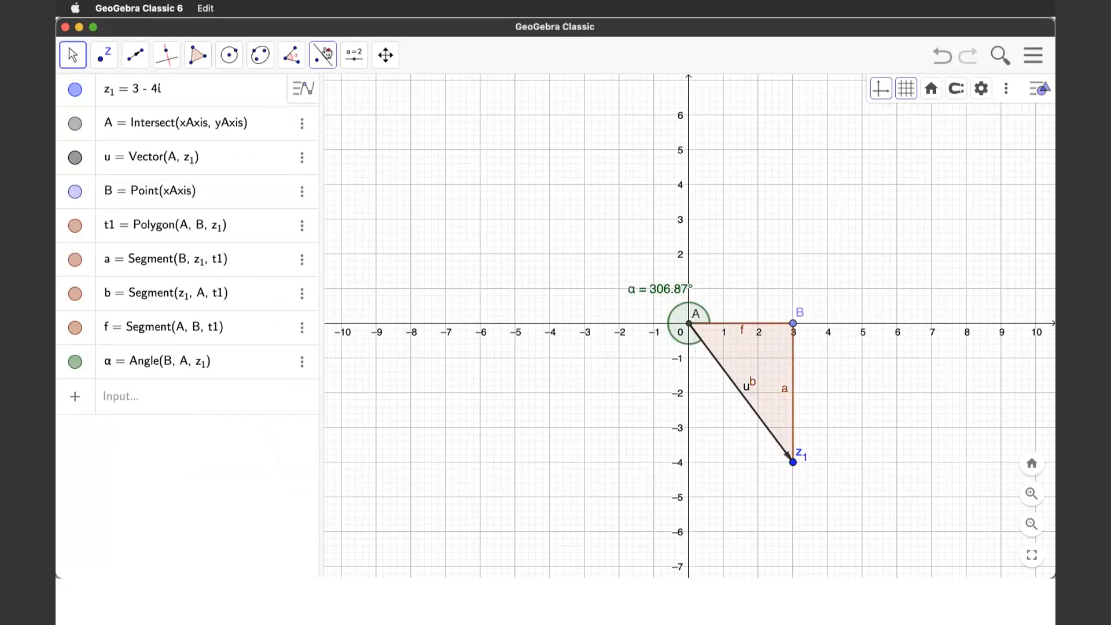
{"action": "left_click", "coordinate": [292, 54]}
{"action": "left_click", "coordinate": [312, 96]}
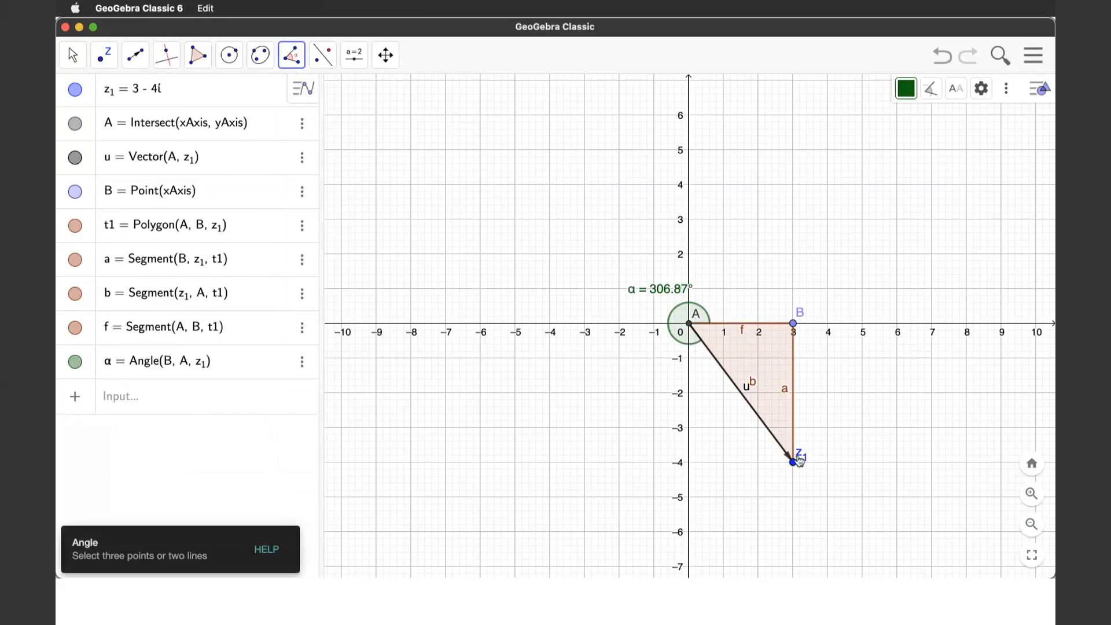
{"action": "left_click", "coordinate": [794, 463]}
{"action": "left_click", "coordinate": [689, 324]}
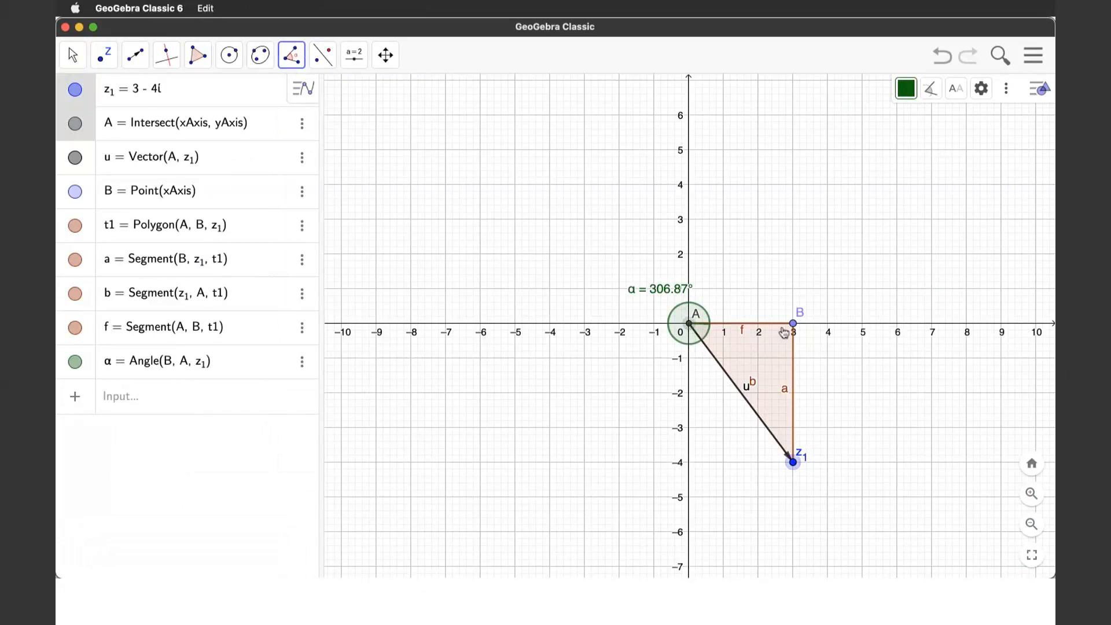
{"action": "left_click", "coordinate": [795, 324]}
Move the label of the new angle β below the origin, clear of segment f.
{"action": "left_click", "coordinate": [72, 55]}
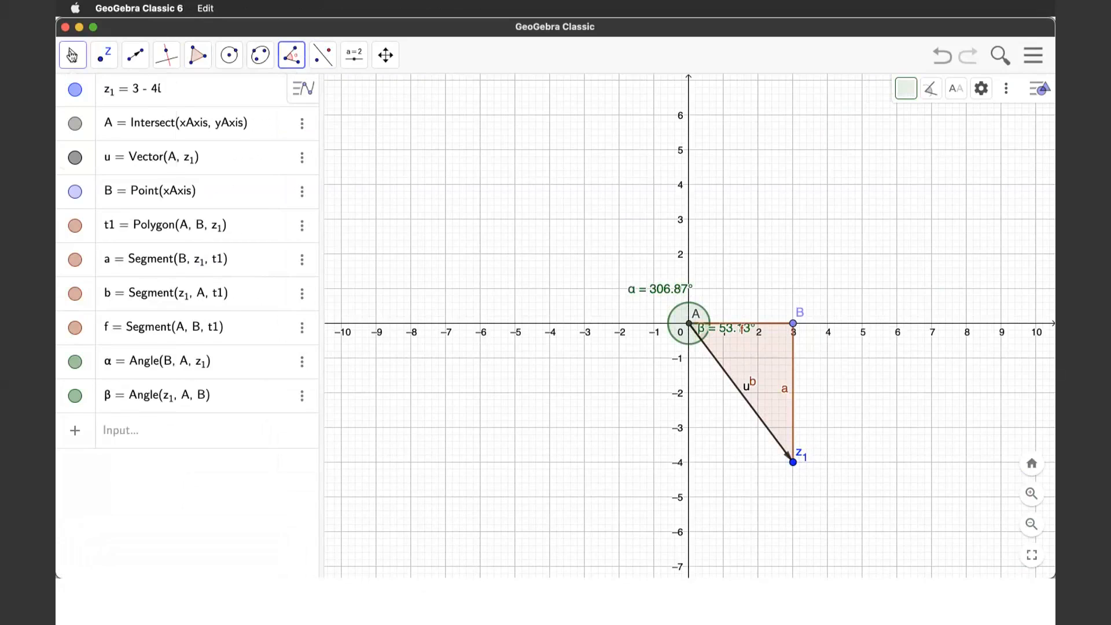
{"action": "left_click", "coordinate": [104, 55]}
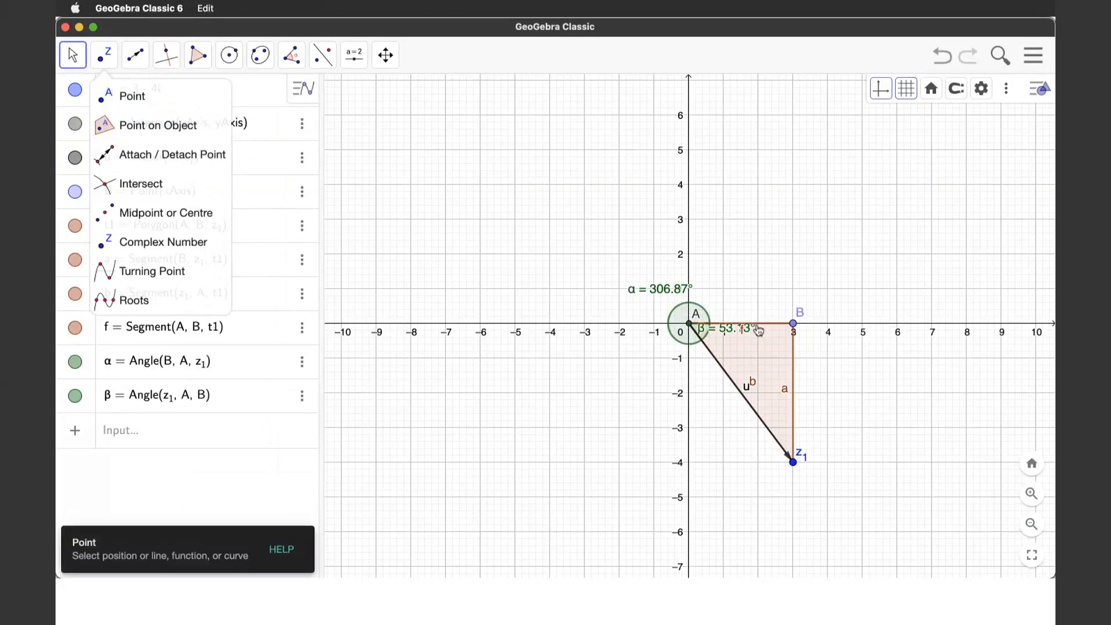
{"action": "left_click", "coordinate": [741, 337]}
{"action": "left_click_drag", "start_coordinate": [740, 337], "coordinate": [662, 412]}
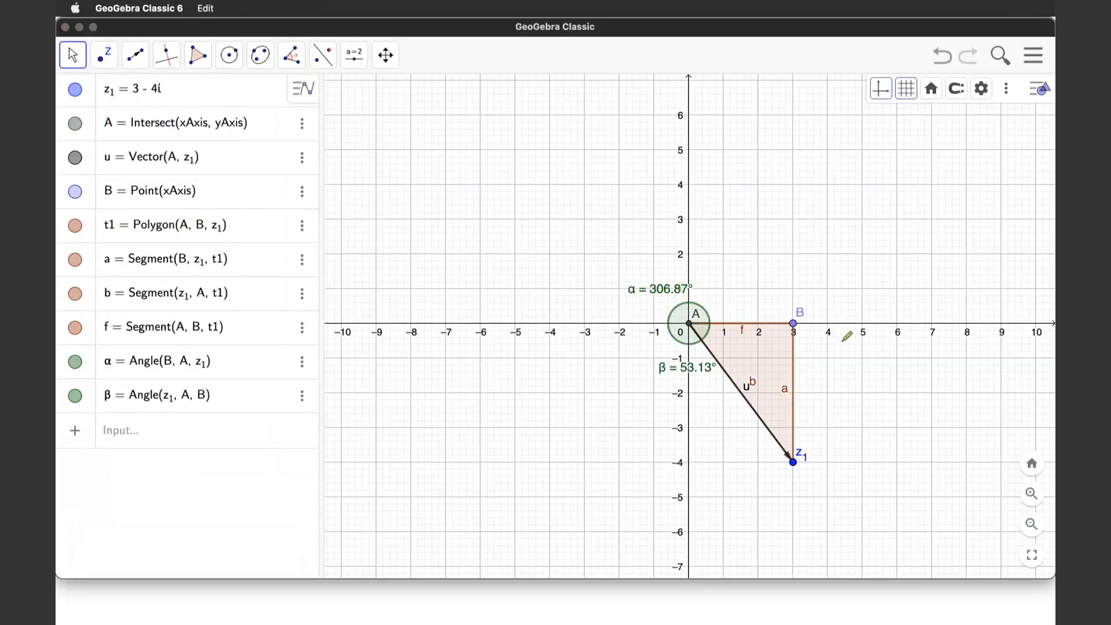
Annotate the graph with a red clockwise arrow and minus sign, and a blue counterclockwise arrow and plus sign.
{"action": "mouse_move", "coordinate": [842, 342]}
{"action": "left_mouse_down"}
{"action": "mouse_move", "coordinate": [794, 412]}
{"action": "mouse_move", "coordinate": [883, 394]}
{"action": "left_mouse_up"}
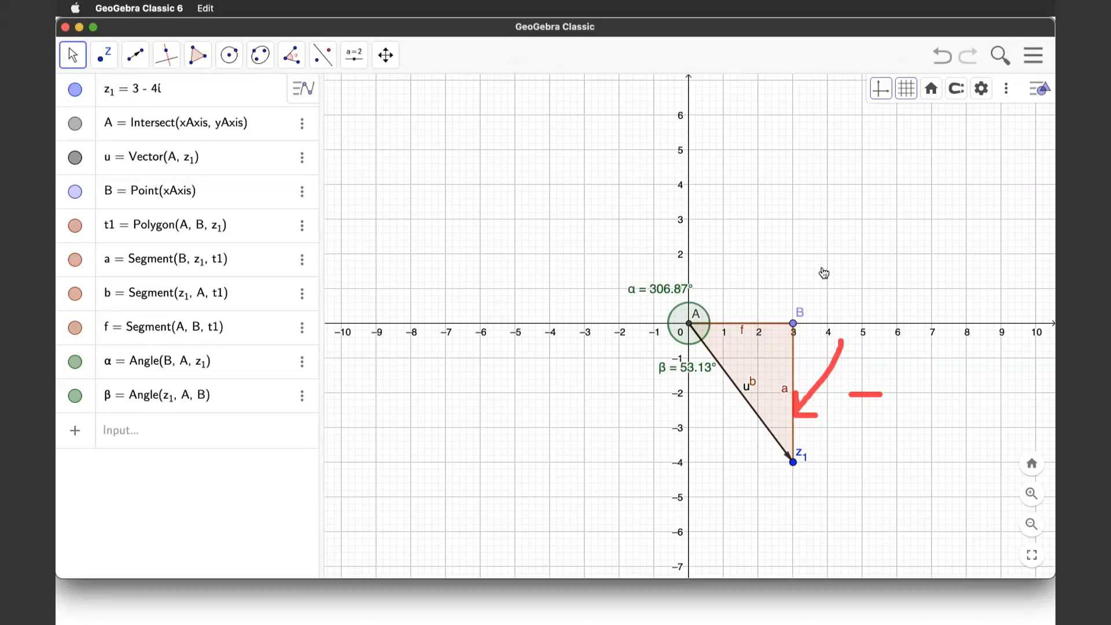
{"action": "left_click_drag", "start_coordinate": [814, 239], "coordinate": [832, 281]}
{"action": "mouse_move", "coordinate": [763, 203]}
{"action": "left_mouse_down"}
{"action": "mouse_move", "coordinate": [719, 192]}
{"action": "mouse_move", "coordinate": [601, 235]}
{"action": "mouse_move", "coordinate": [596, 408]}
{"action": "mouse_move", "coordinate": [671, 416]}
{"action": "mouse_move", "coordinate": [698, 444]}
{"action": "mouse_move", "coordinate": [693, 457]}
{"action": "left_mouse_up"}
{"action": "mouse_move", "coordinate": [623, 125]}
{"action": "left_mouse_down"}
{"action": "mouse_move", "coordinate": [622, 167]}
{"action": "mouse_move", "coordinate": [614, 145]}
{"action": "mouse_move", "coordinate": [638, 145]}
{"action": "left_mouse_up"}
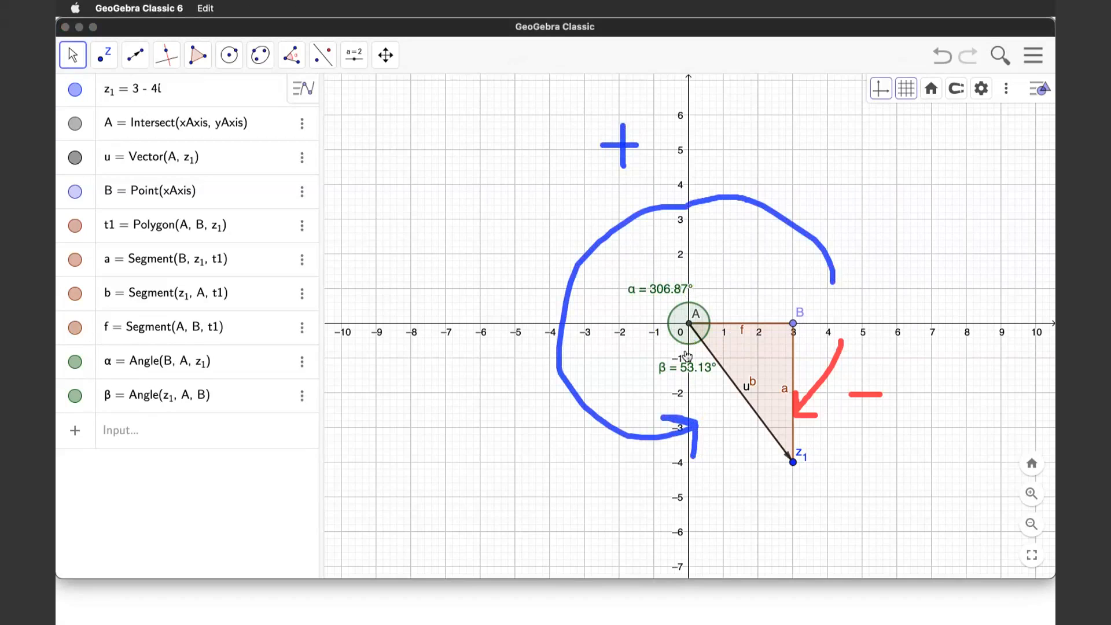
Return to the Polares spreadsheet and compare the IMARGUMENT values in C2:C5 with the Ang Rad formulas in column D.
{"action": "key", "text": "super+Tab"}
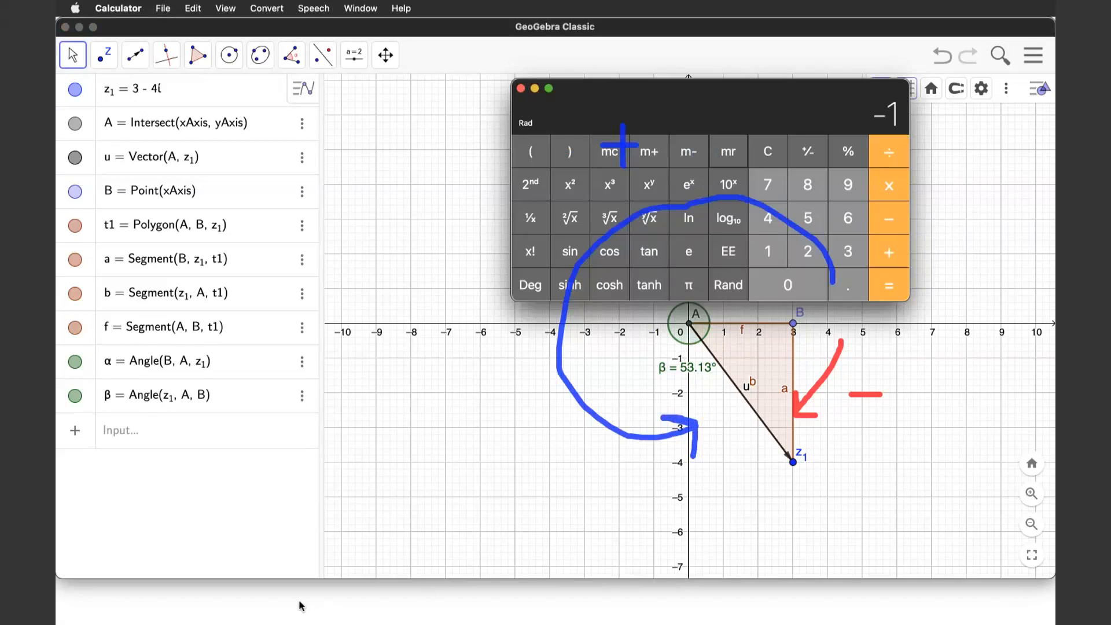
{"action": "left_click_drag", "start_coordinate": [299, 603], "coordinate": [236, 420]}
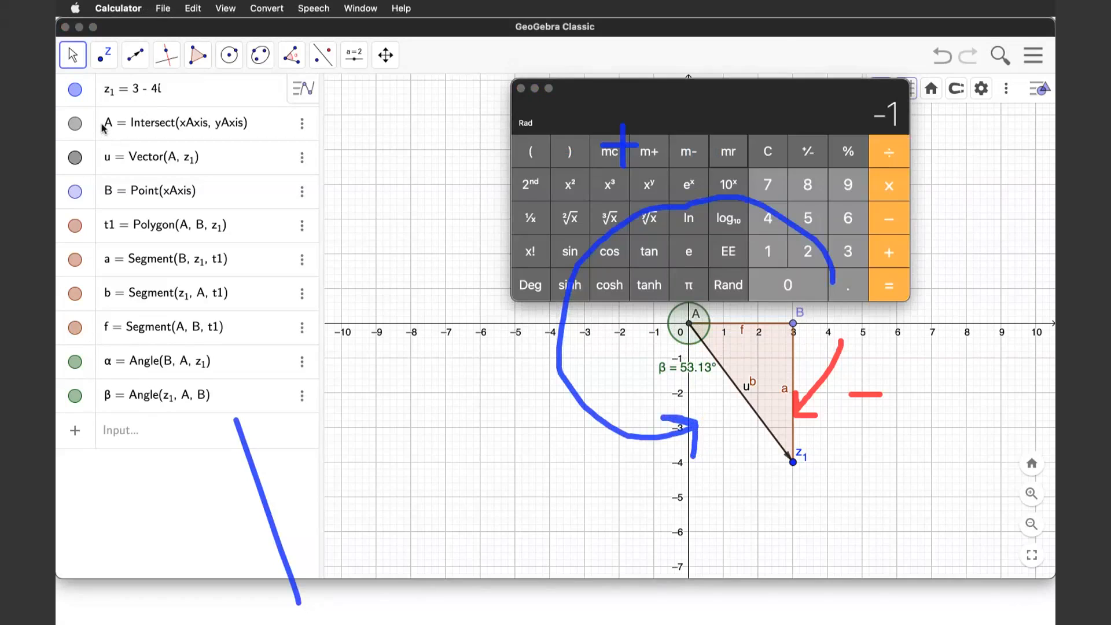
{"action": "key", "text": "super+Tab"}
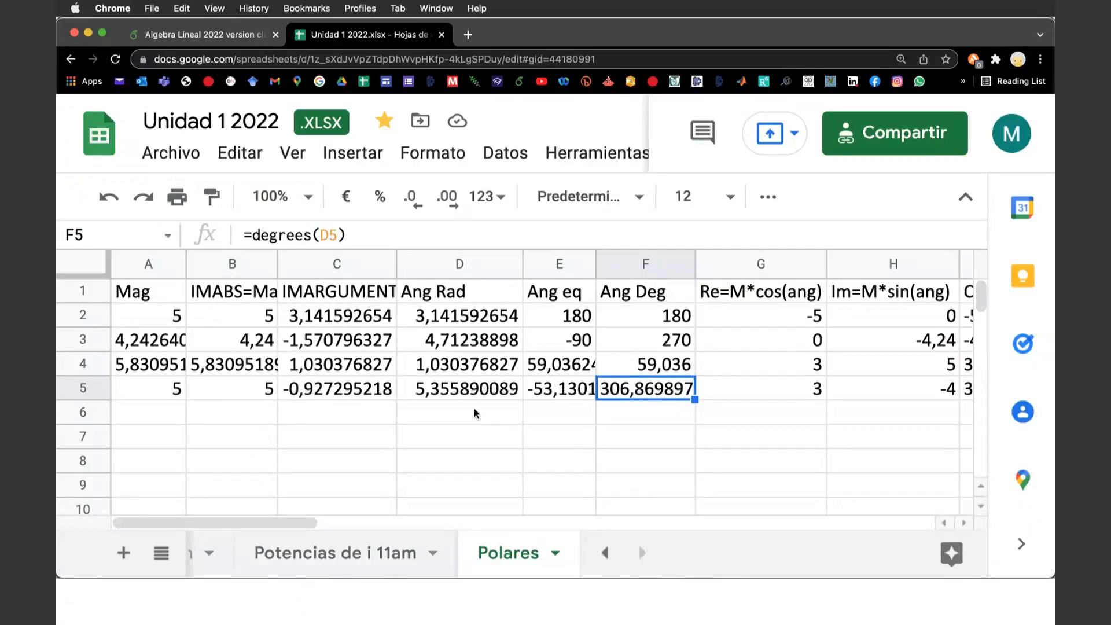
{"action": "left_click", "coordinate": [343, 391]}
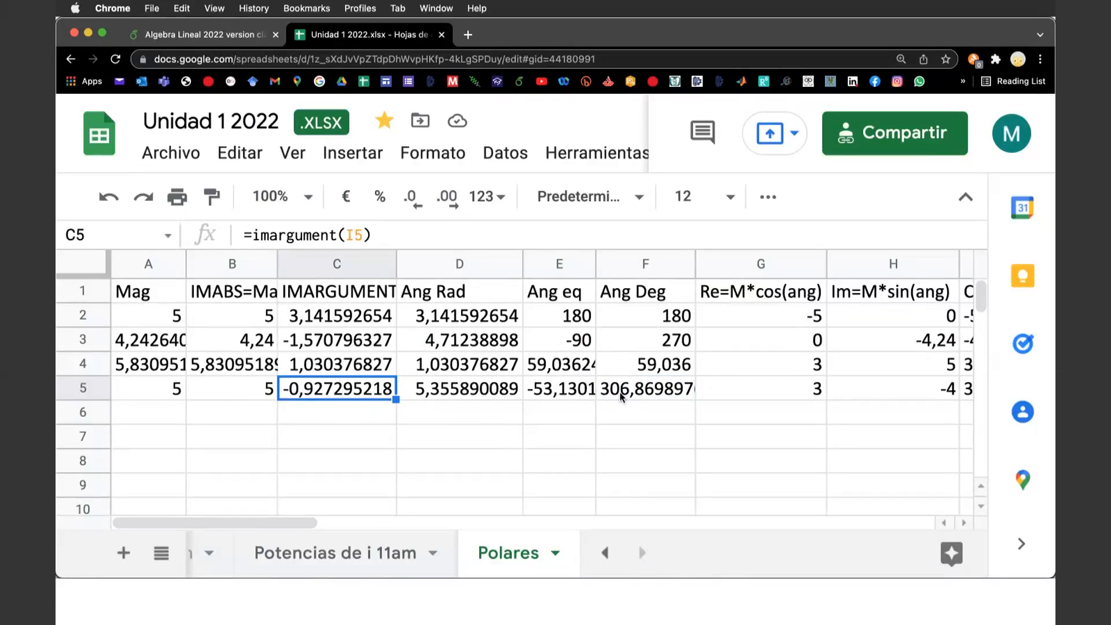
{"action": "scroll", "coordinate": [705, 405], "scroll_direction": "right", "scroll_amount": 2}
{"action": "scroll", "coordinate": [705, 405], "scroll_direction": "left", "scroll_amount": 2}
{"action": "left_click_drag", "start_coordinate": [360, 319], "coordinate": [362, 390]}
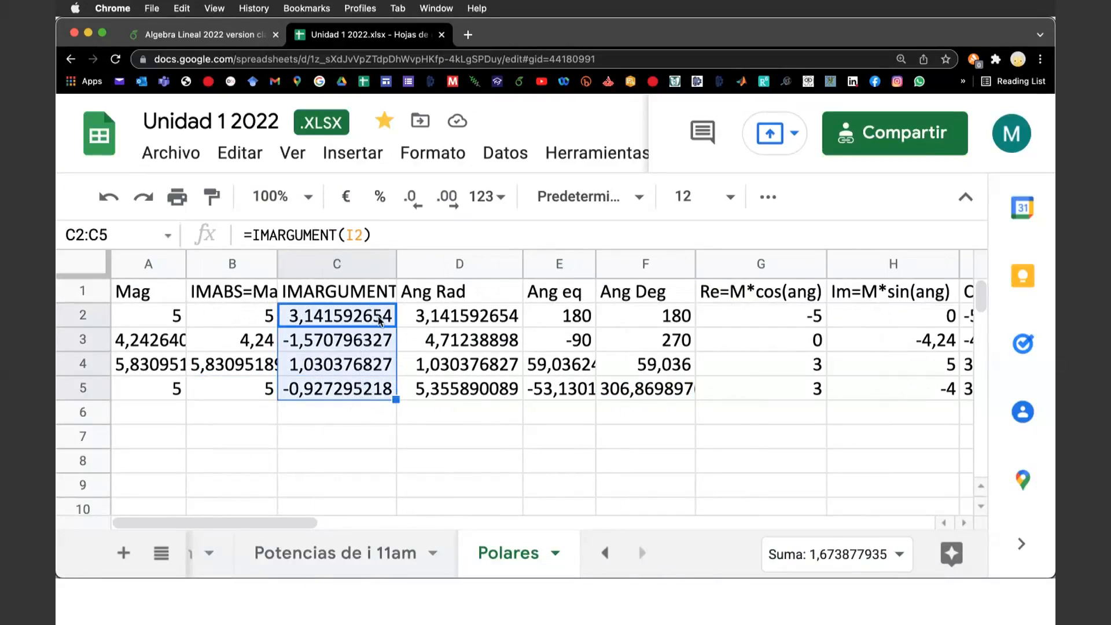
{"action": "left_click", "coordinate": [463, 313]}
{"action": "key", "text": "Down"}
{"action": "key", "text": "Down"}
{"action": "key", "text": "Down"}
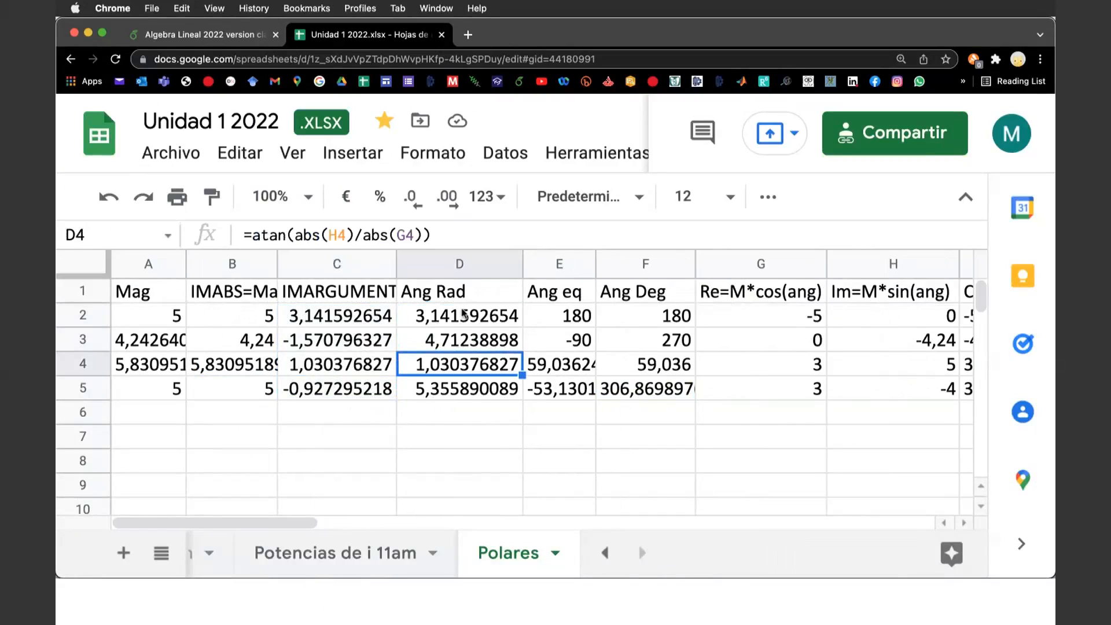
{"action": "key", "text": "Up"}
{"action": "key", "text": "Down"}
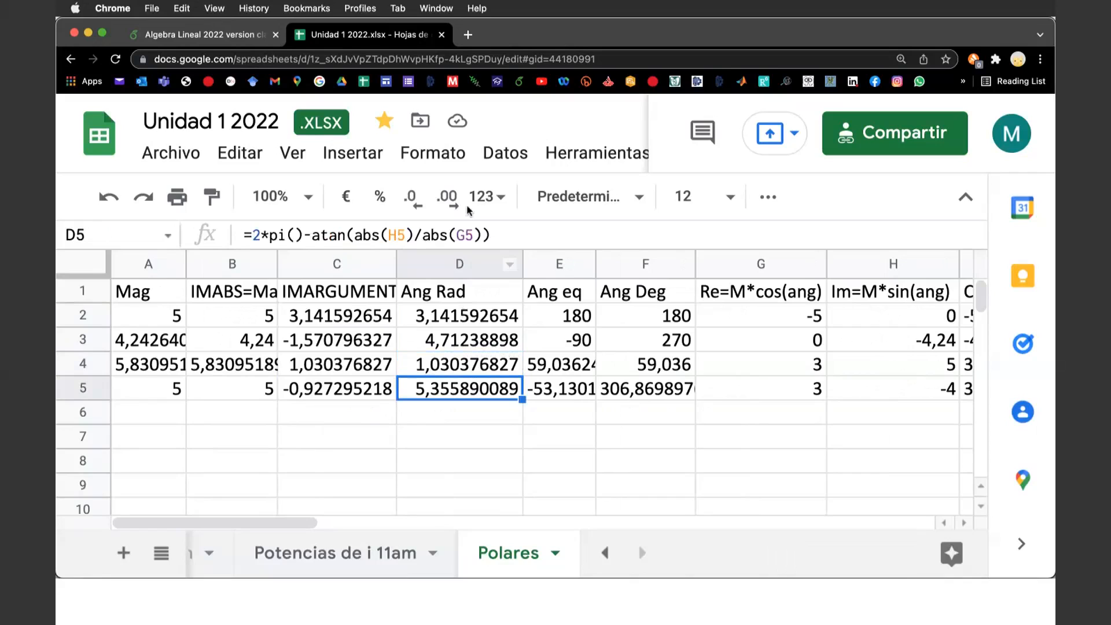
Insert a column before Ang Rad and give it the header ATAN2 in D1.
{"action": "right_click", "coordinate": [471, 265]}
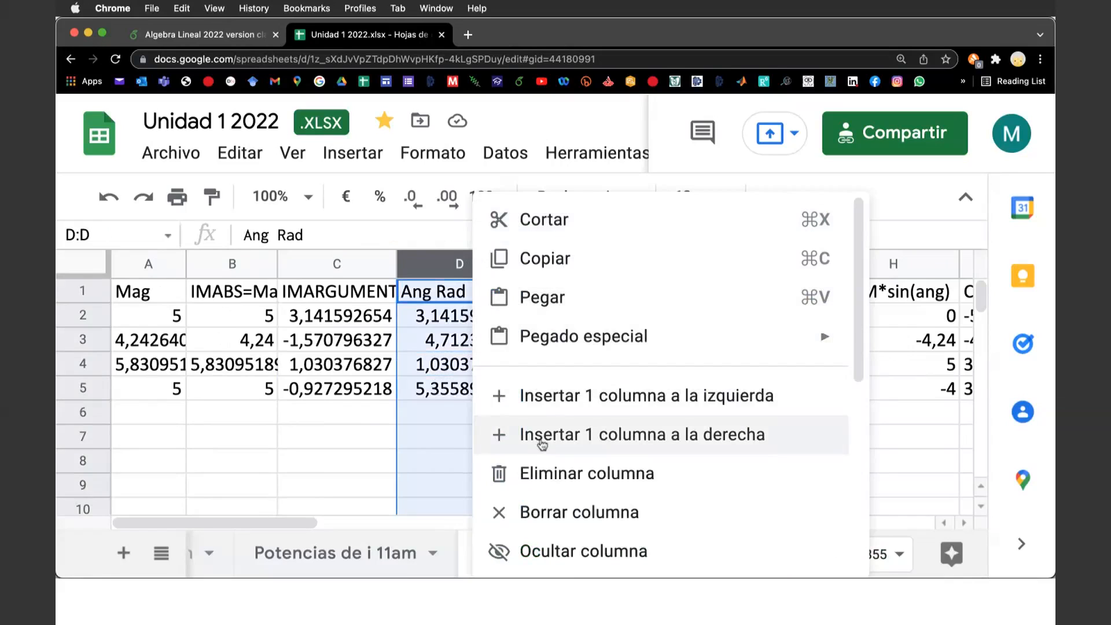
{"action": "left_click", "coordinate": [550, 395]}
{"action": "left_click", "coordinate": [443, 291]}
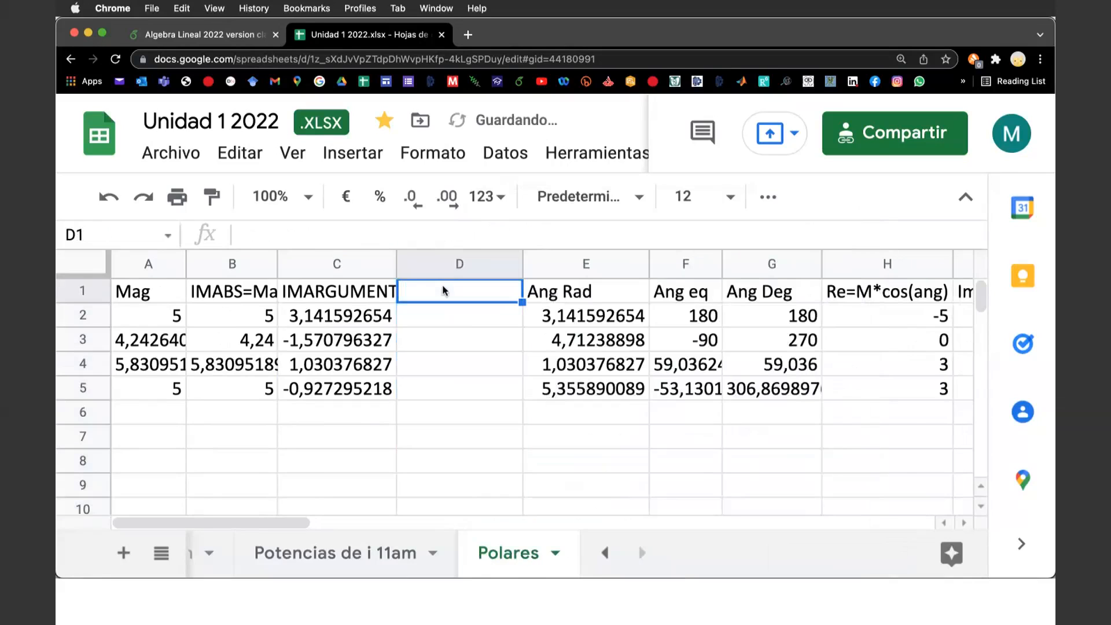
{"action": "type", "text": "ATAN2"}
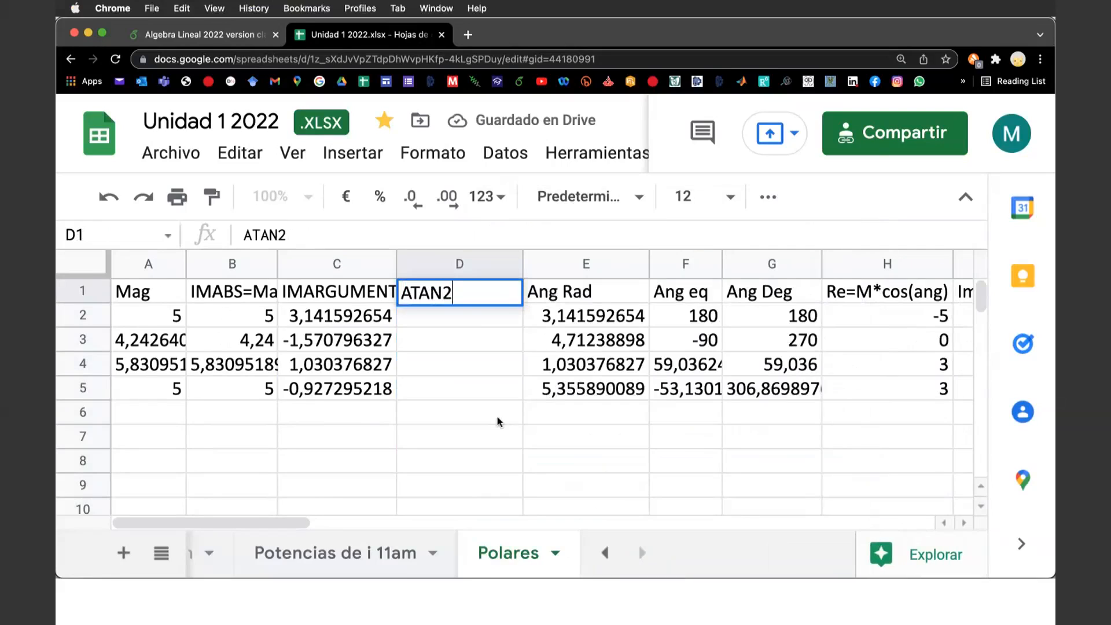
{"action": "key", "text": "Return"}
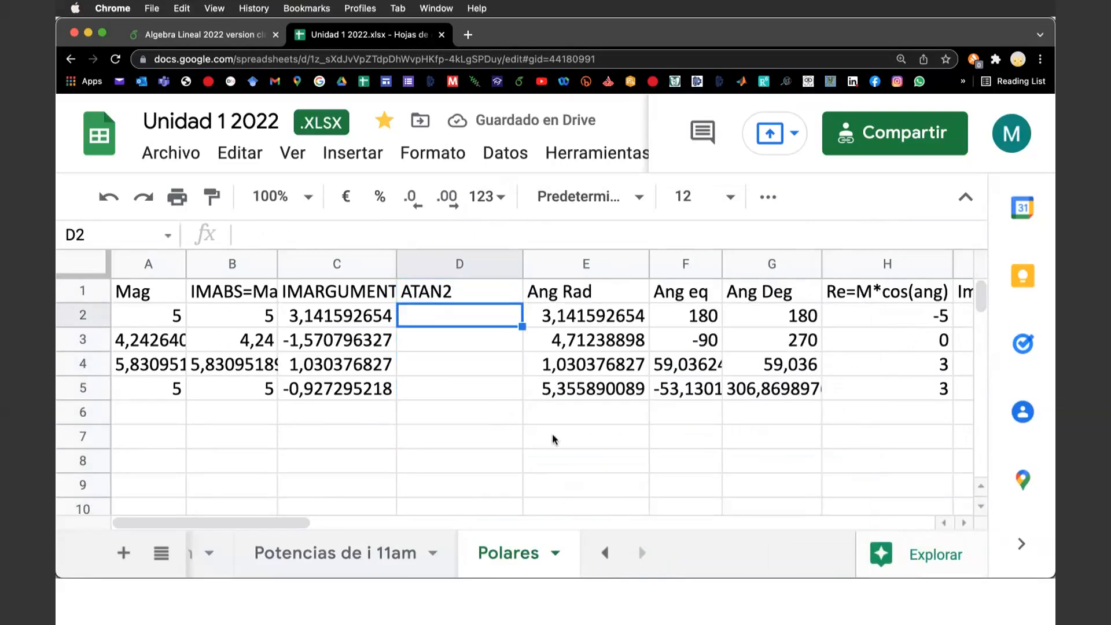
Calculate the angle in D2 from the real and imaginary parts with =ATAN2(H2;I2).
{"action": "type", "text": "=ATAN"}
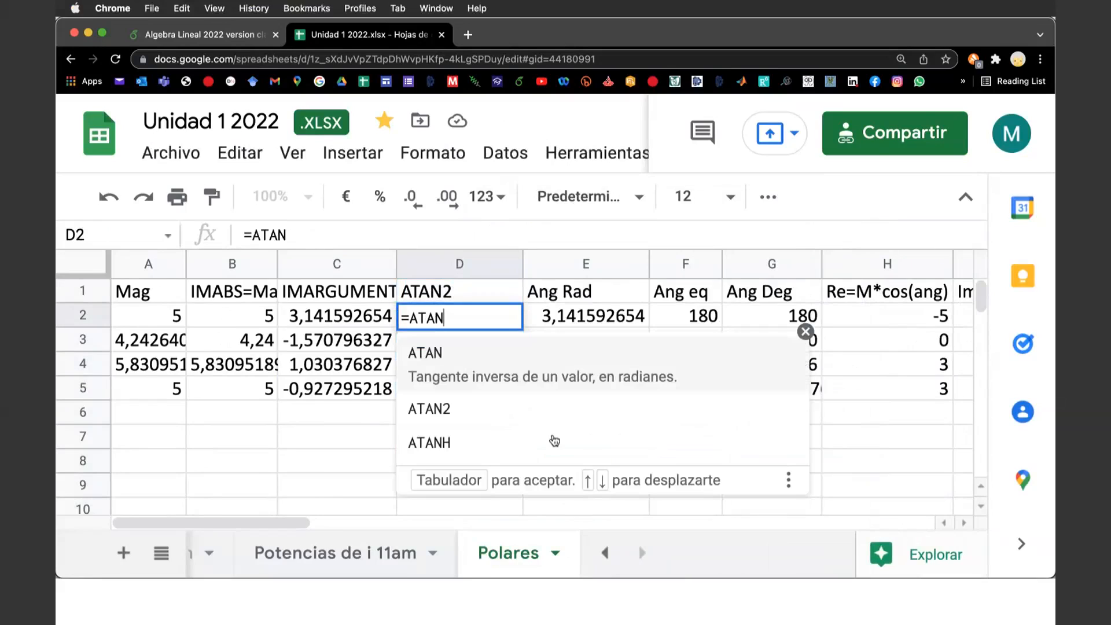
{"action": "type", "text": "2("}
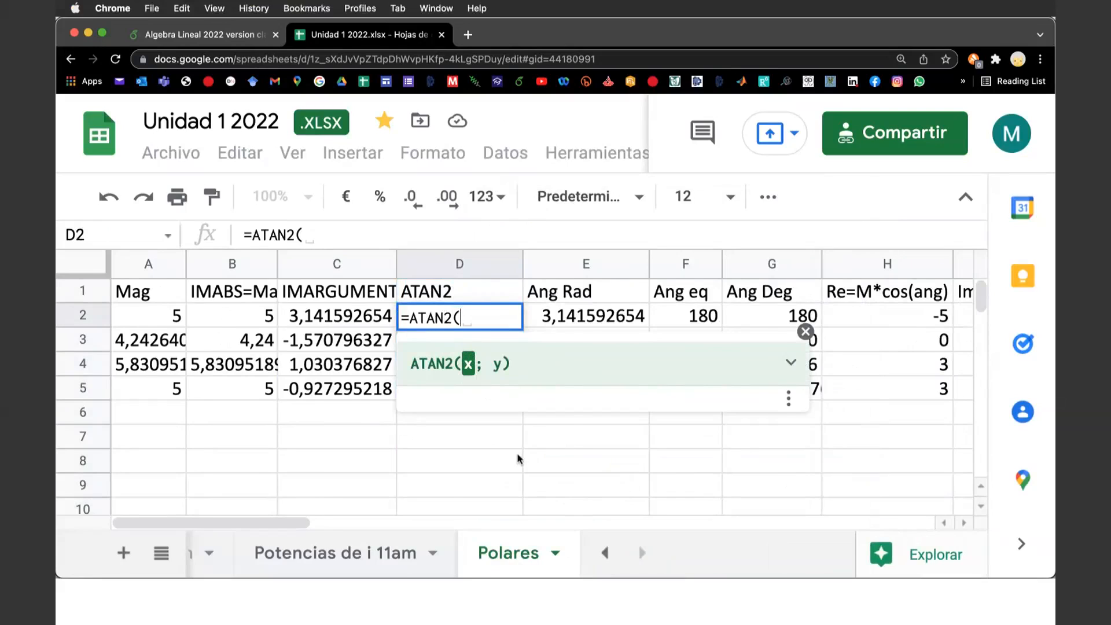
{"action": "scroll", "coordinate": [516, 453], "scroll_direction": "right", "scroll_amount": 3}
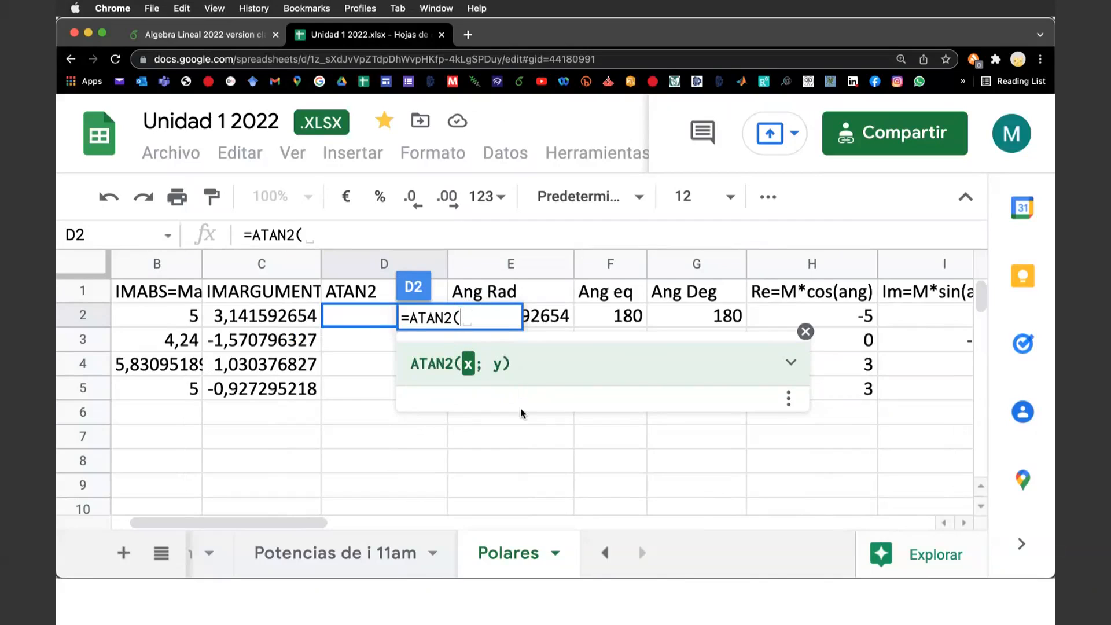
{"action": "left_click", "coordinate": [834, 318]}
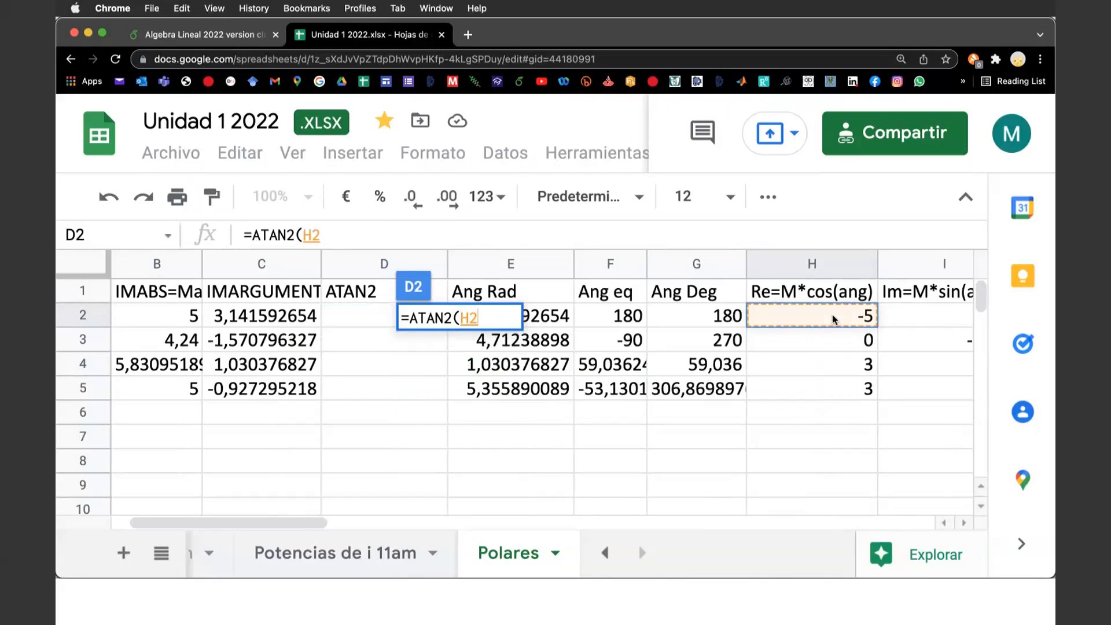
{"action": "type", "text": ";"}
{"action": "left_click", "coordinate": [929, 317]}
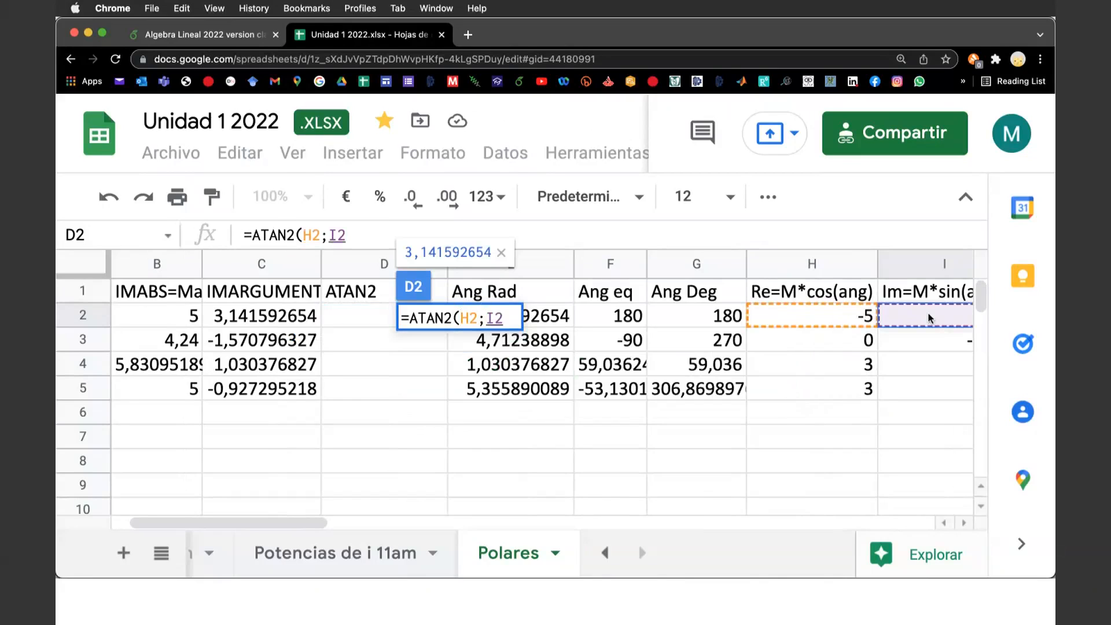
{"action": "type", "text": ")"}
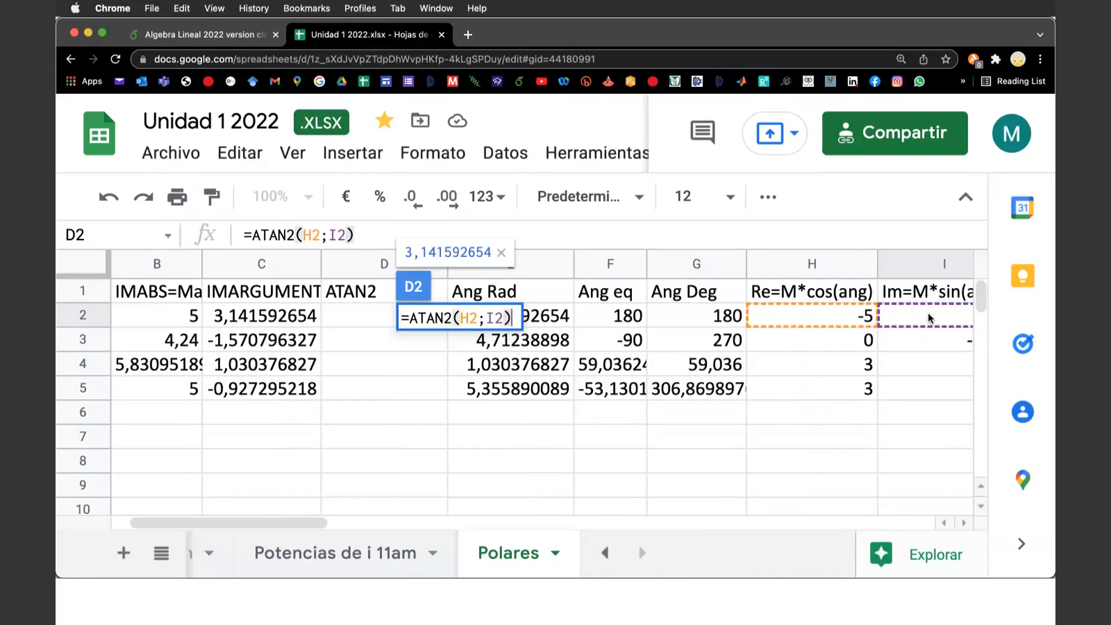
{"action": "key", "text": "Return"}
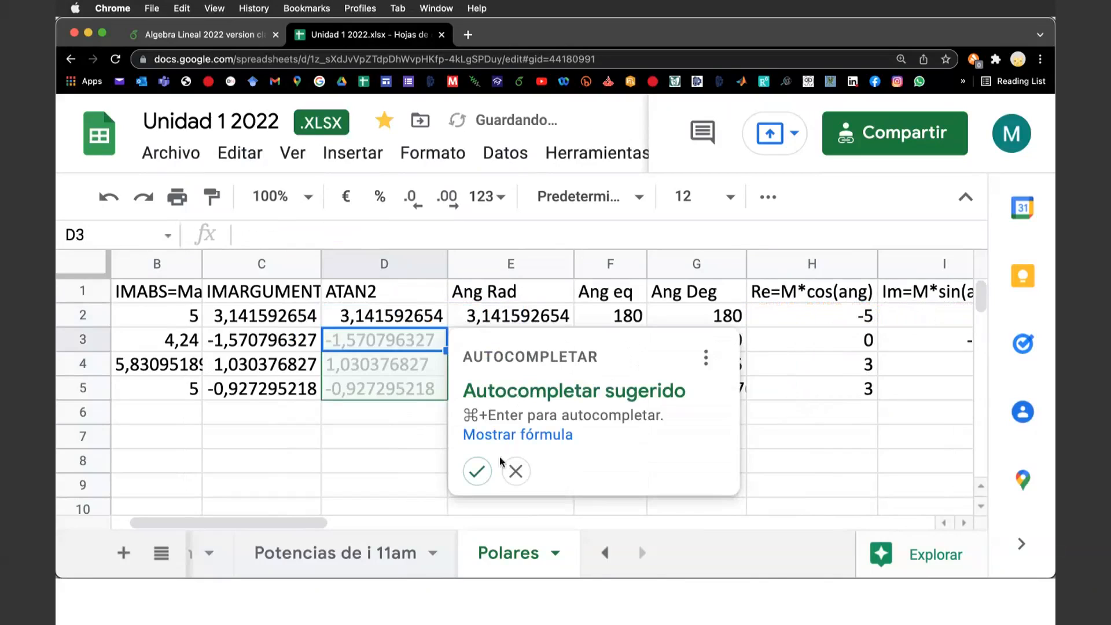
Fill the ATAN2 formula down through D3:D5 and compare the ATAN2 column with the IMARGUMENT values in column C.
{"action": "left_click", "coordinate": [477, 471]}
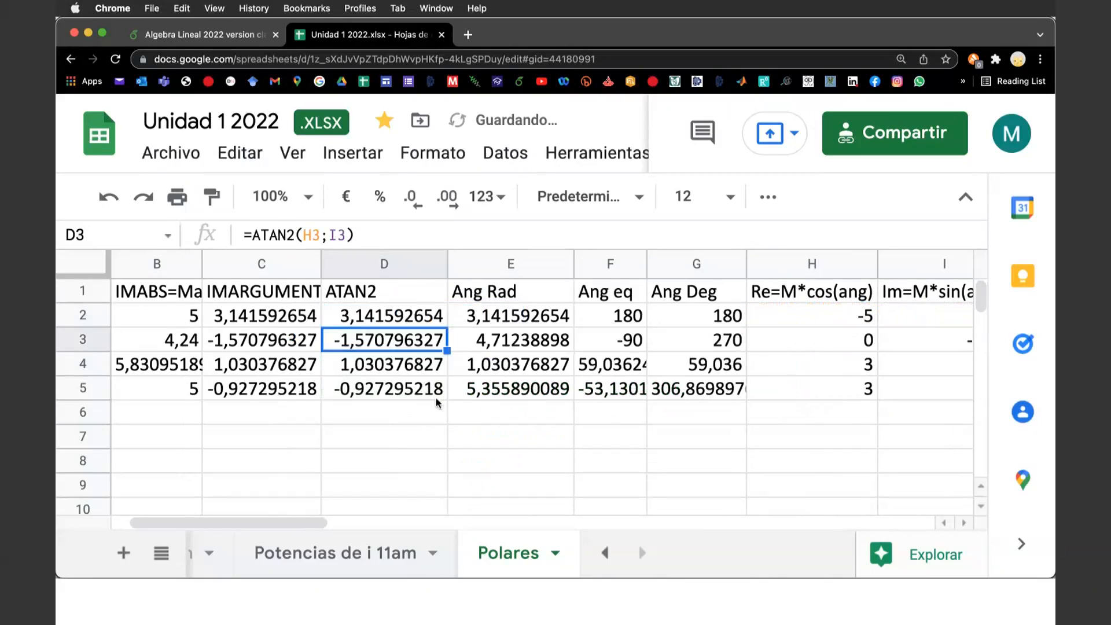
{"action": "left_click_drag", "start_coordinate": [300, 319], "coordinate": [358, 392]}
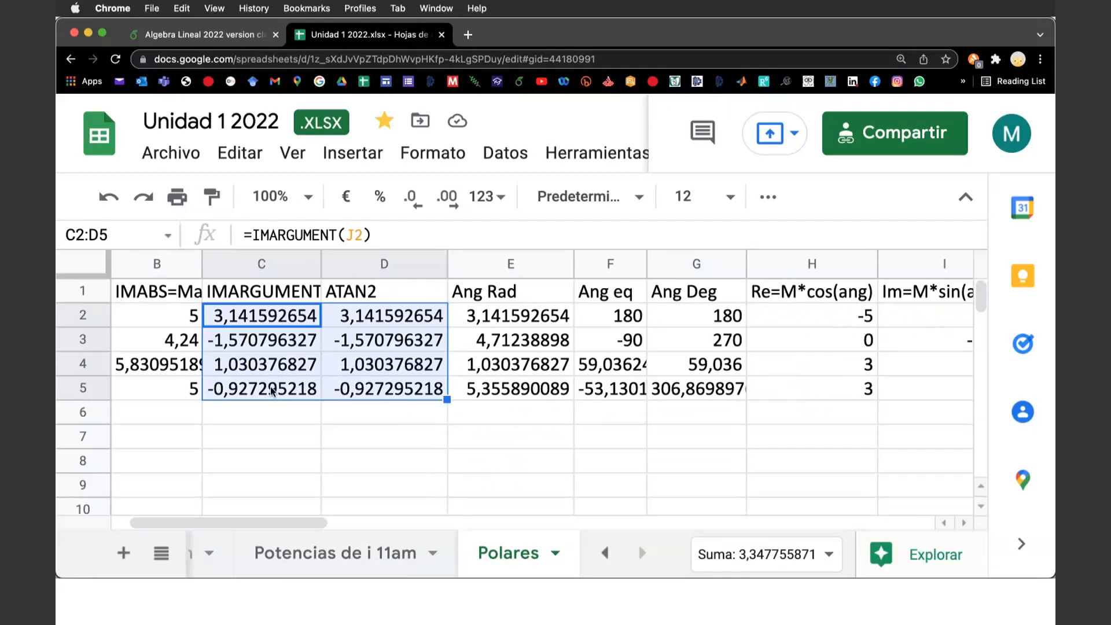
{"action": "left_click", "coordinate": [398, 396]}
{"action": "left_click", "coordinate": [399, 291]}
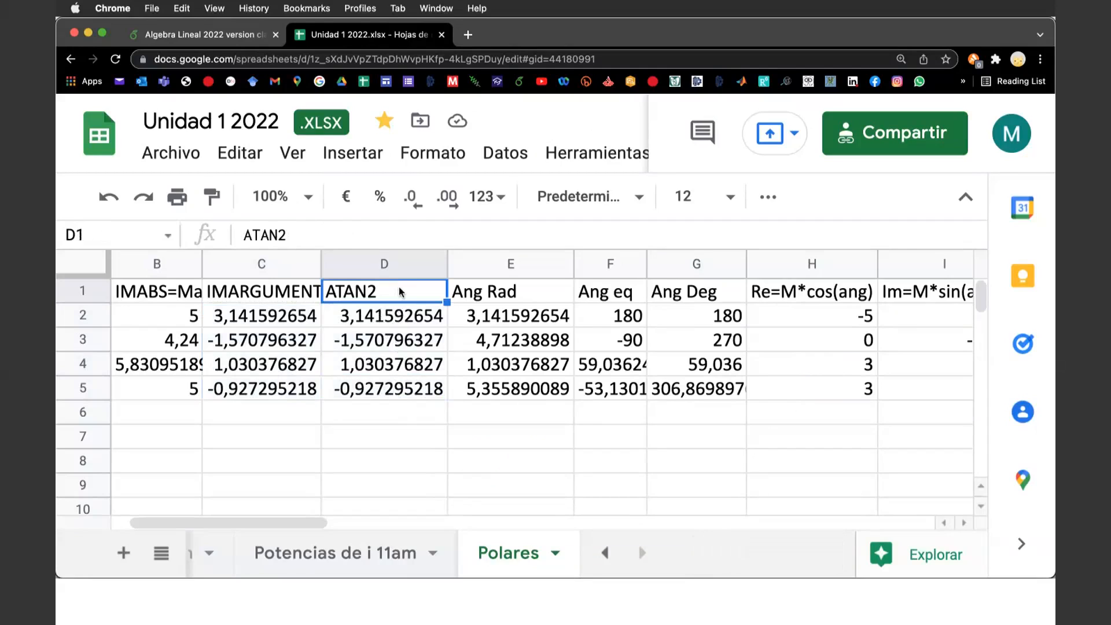
{"action": "key", "text": "shift+Down"}
{"action": "key", "text": "shift+Down"}
{"action": "key", "text": "shift+Down"}
{"action": "key", "text": "shift+Down"}
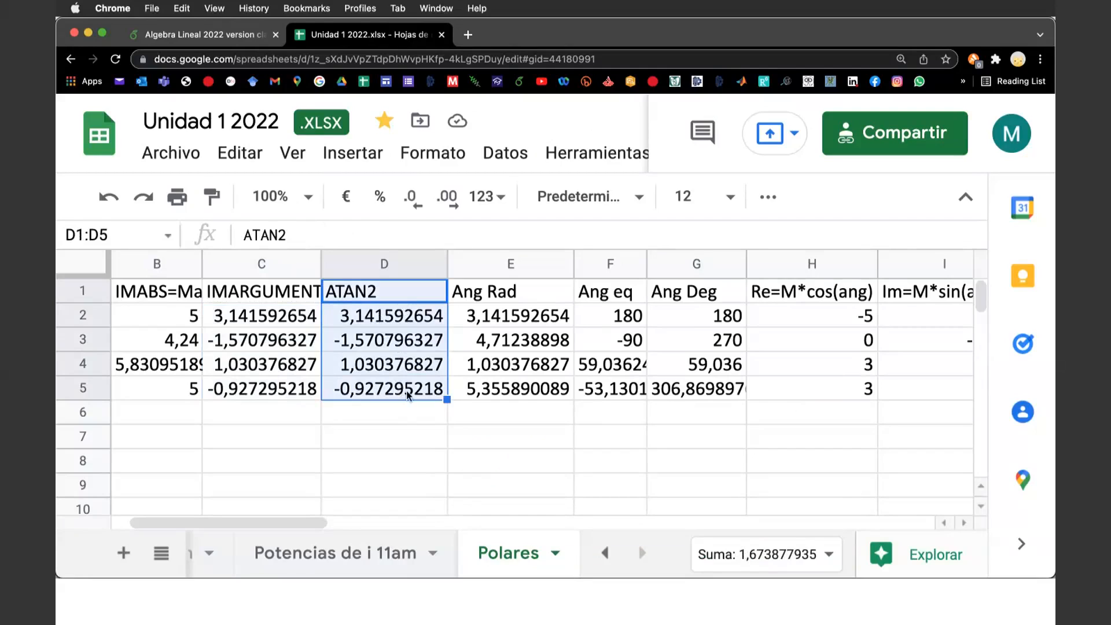
{"action": "left_click_drag", "start_coordinate": [274, 292], "coordinate": [281, 389]}
{"action": "left_click", "coordinate": [362, 371]}
{"action": "left_click_drag", "start_coordinate": [385, 301], "coordinate": [391, 392]}
Narrow column A and widen column B to fit the IMABS=Mag header.
{"action": "scroll", "coordinate": [564, 408], "scroll_direction": "left", "scroll_amount": 2}
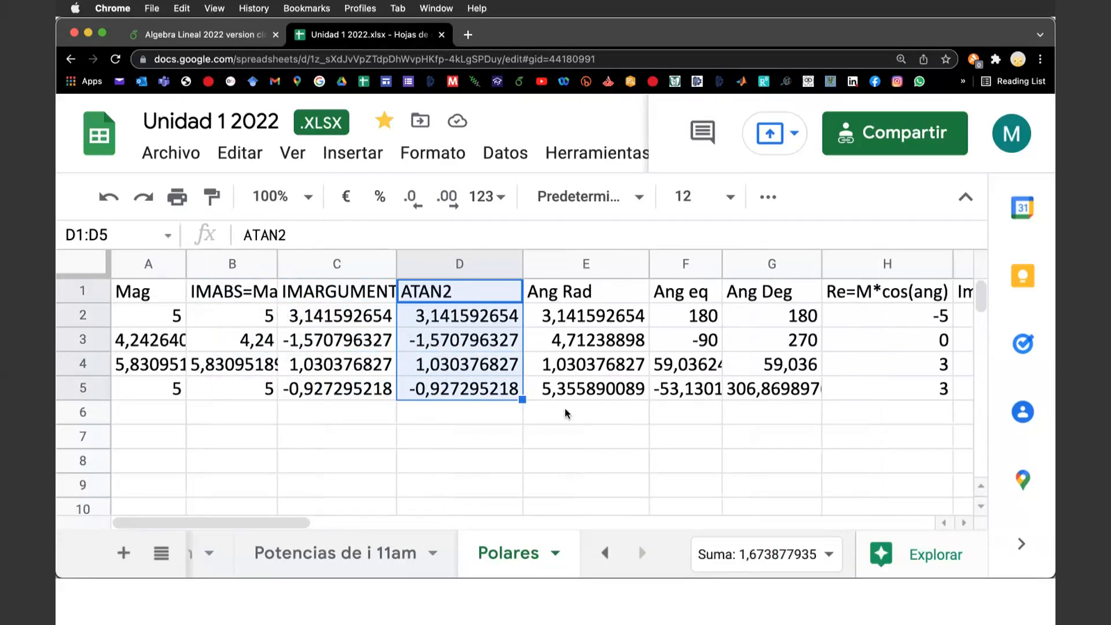
{"action": "left_click_drag", "start_coordinate": [186, 262], "coordinate": [161, 262]}
{"action": "left_click_drag", "start_coordinate": [251, 262], "coordinate": [263, 262]}
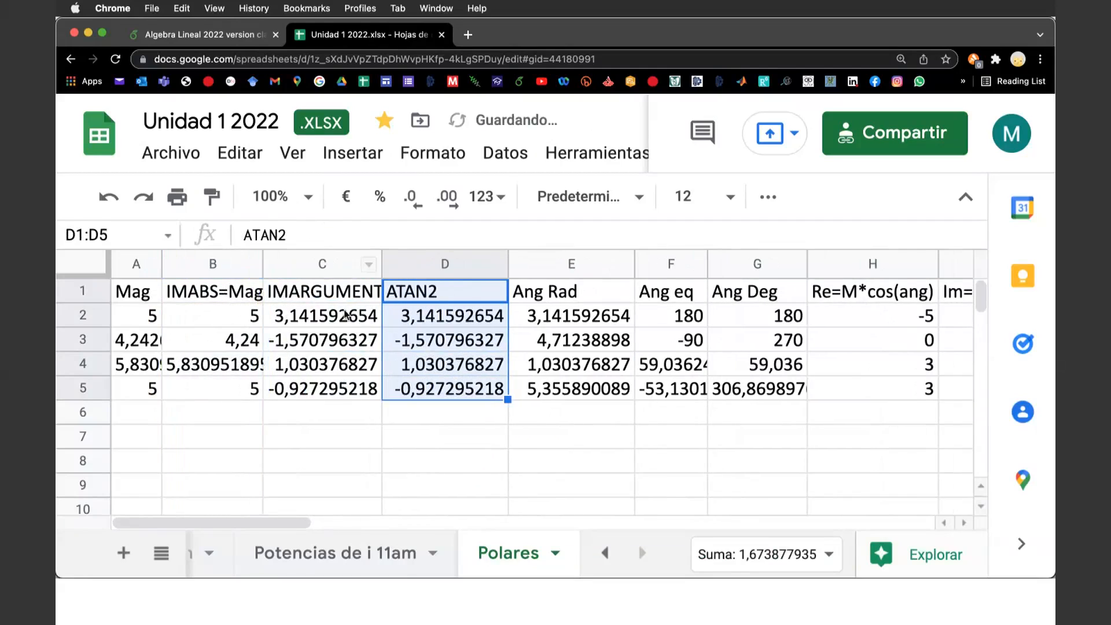
Review the sheet's columns from Mag to Complejo, checking the Complejo, IMABS=Mag and IMARGUMENT headers.
{"action": "scroll", "coordinate": [818, 359], "scroll_direction": "right", "scroll_amount": 10}
{"action": "scroll", "coordinate": [819, 359], "scroll_direction": "left", "scroll_amount": 10}
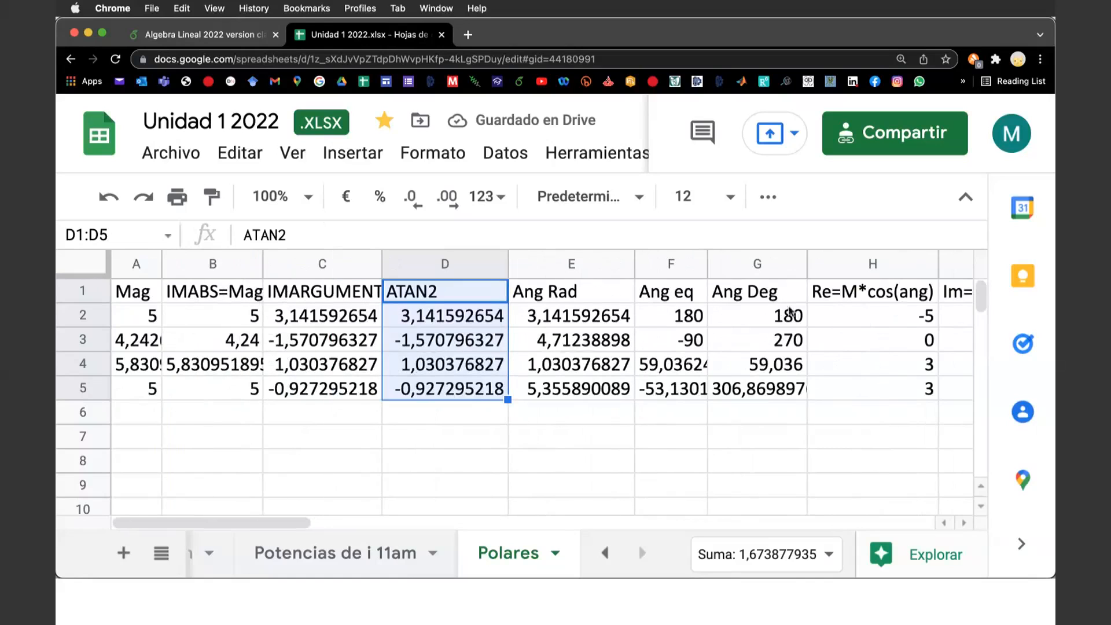
{"action": "scroll", "coordinate": [894, 331], "scroll_direction": "right", "scroll_amount": 5}
{"action": "scroll", "coordinate": [885, 331], "scroll_direction": "right", "scroll_amount": 2}
{"action": "left_click", "coordinate": [732, 293]}
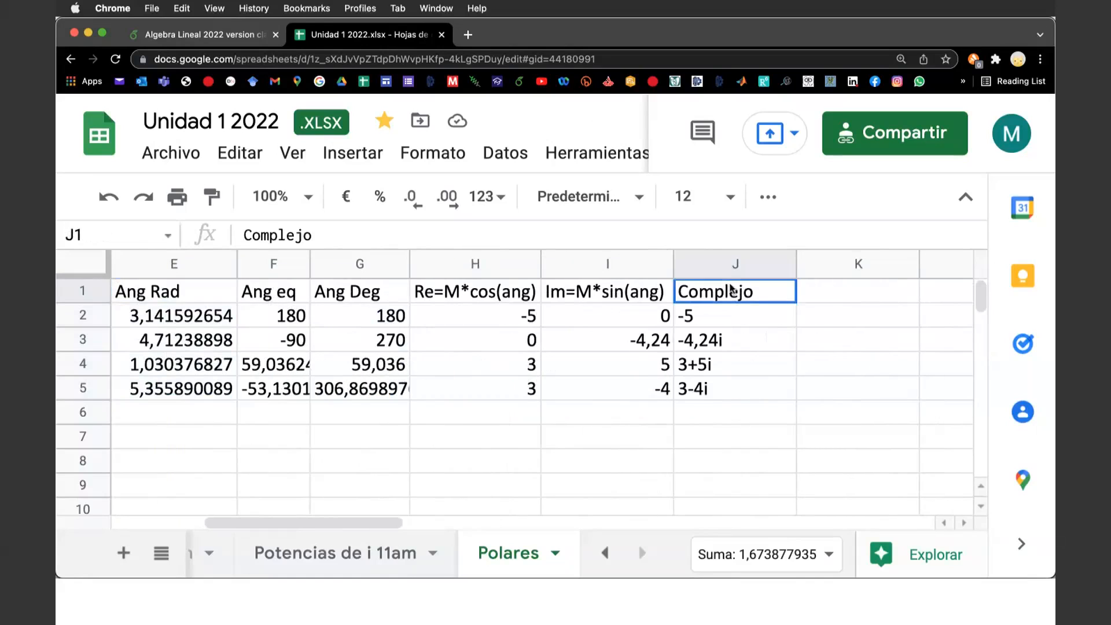
{"action": "scroll", "coordinate": [713, 364], "scroll_direction": "left", "scroll_amount": 6}
{"action": "left_click", "coordinate": [187, 290]}
{"action": "left_click", "coordinate": [309, 292]}
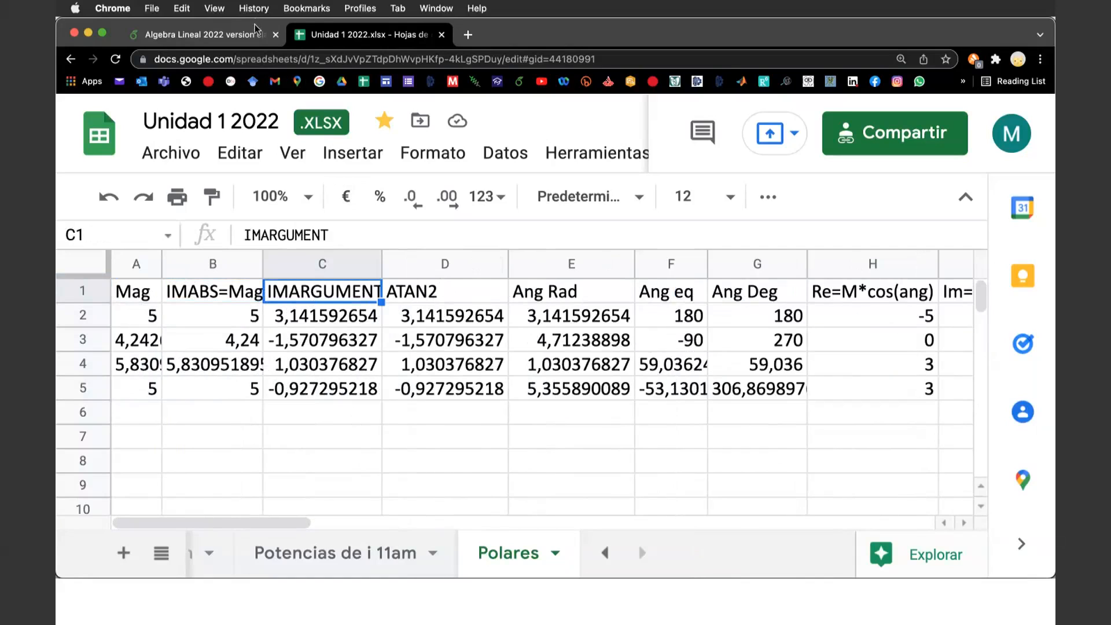
Switch to the Algebra Lineal 2022 notes in Overleaf and examine the worked examples of complex number addition, subtraction and multiplication.
{"action": "left_click", "coordinate": [235, 38]}
{"action": "scroll", "coordinate": [614, 322], "scroll_direction": "down", "scroll_amount": 2}
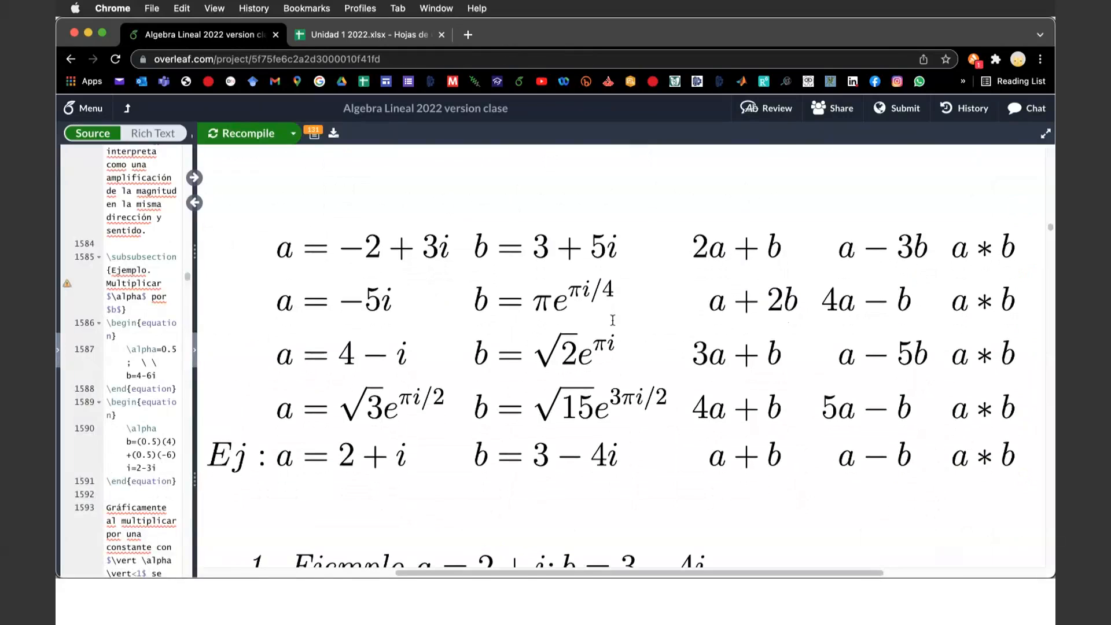
{"action": "scroll", "coordinate": [614, 324], "scroll_direction": "down", "scroll_amount": 5}
{"action": "scroll", "coordinate": [612, 318], "scroll_direction": "down", "scroll_amount": 5}
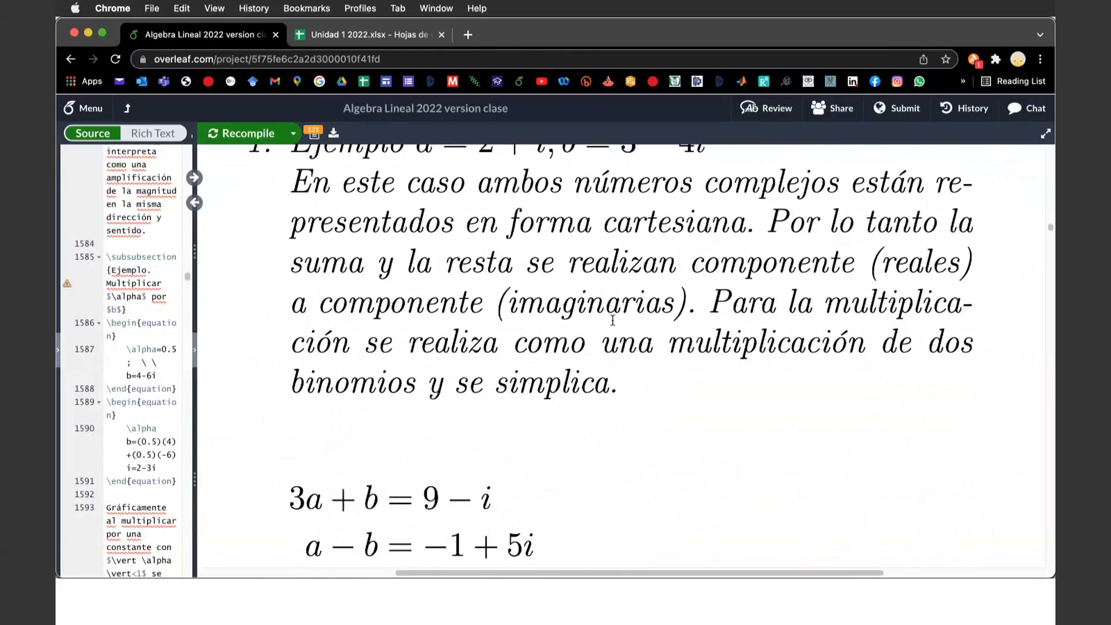
{"action": "scroll", "coordinate": [612, 324], "scroll_direction": "down", "scroll_amount": 10}
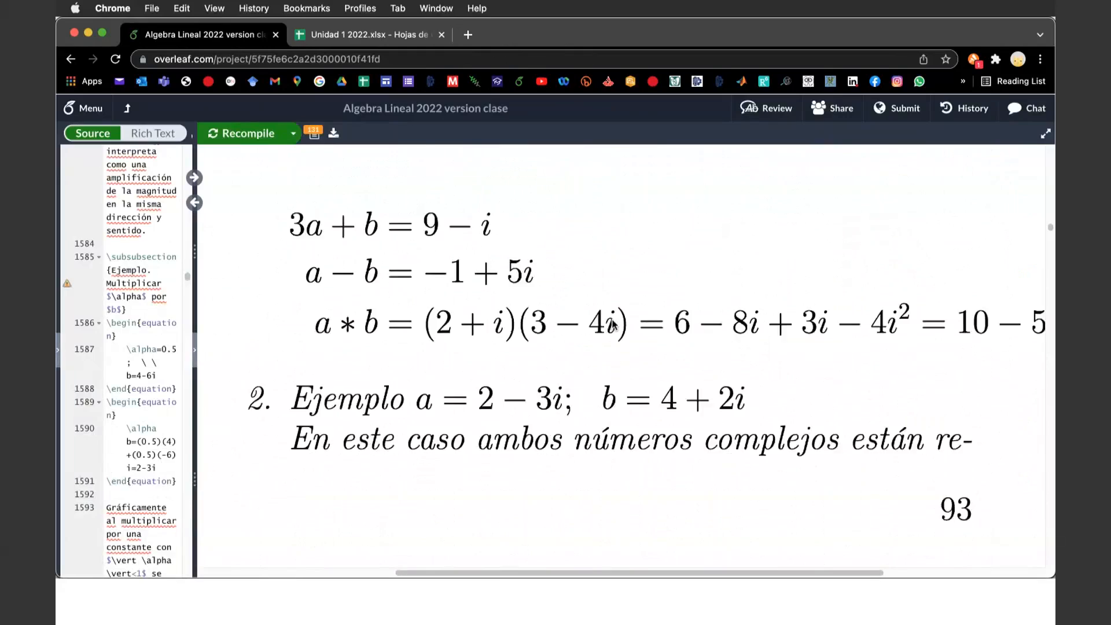
{"action": "scroll", "coordinate": [612, 319], "scroll_direction": "down", "scroll_amount": 10}
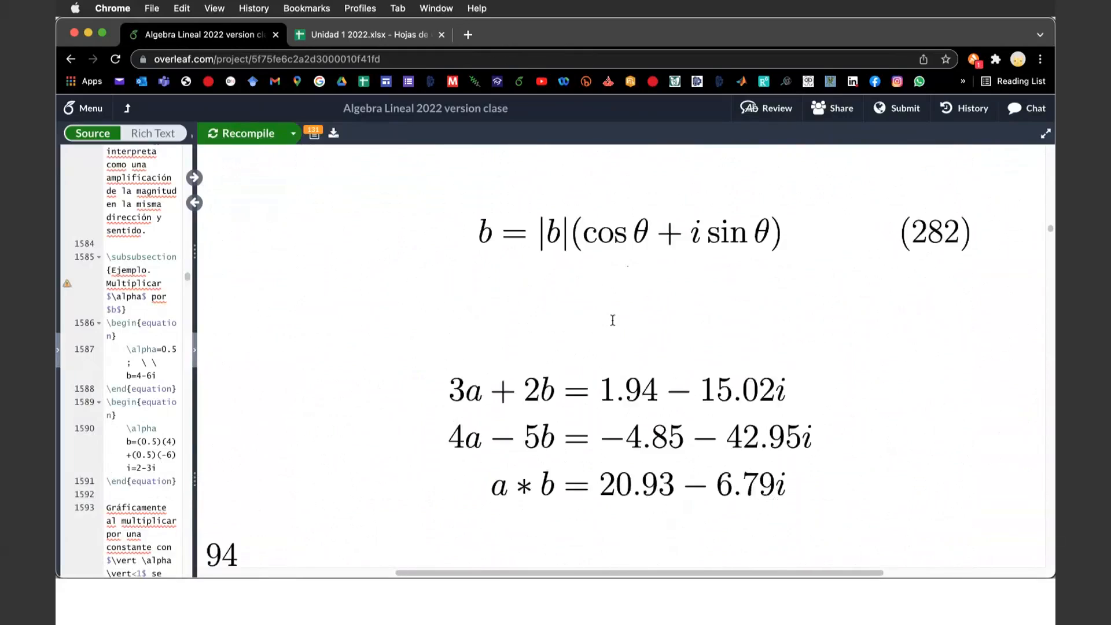
{"action": "scroll", "coordinate": [612, 319], "scroll_direction": "up", "scroll_amount": 3}
{"action": "scroll", "coordinate": [612, 318], "scroll_direction": "down", "scroll_amount": 10}
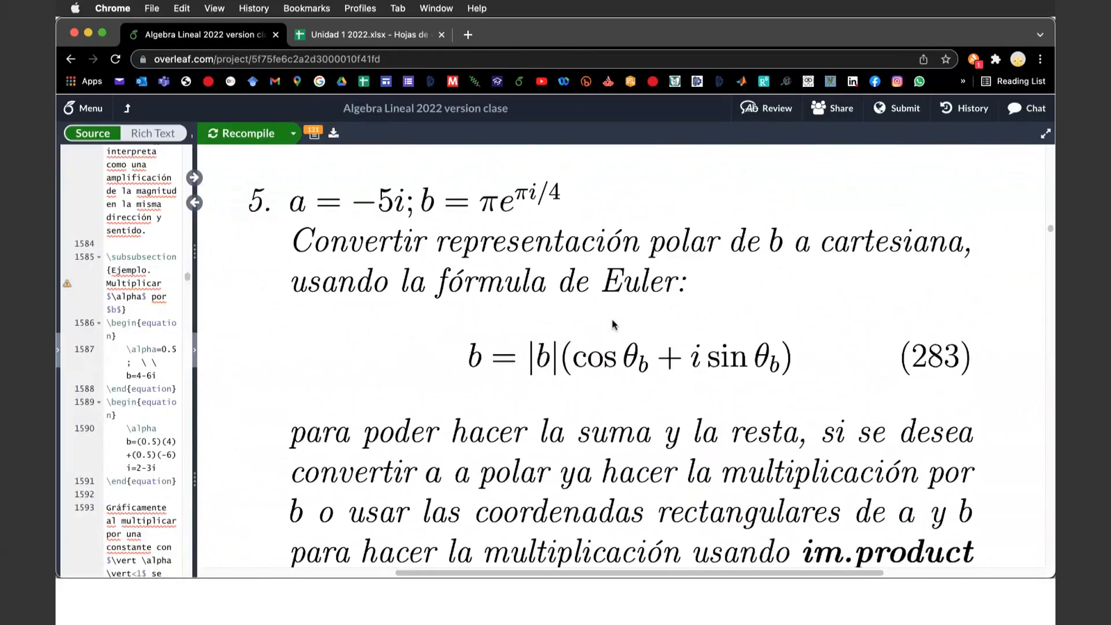
{"action": "scroll", "coordinate": [611, 320], "scroll_direction": "up", "scroll_amount": 2}
{"action": "scroll", "coordinate": [612, 320], "scroll_direction": "down", "scroll_amount": 10}
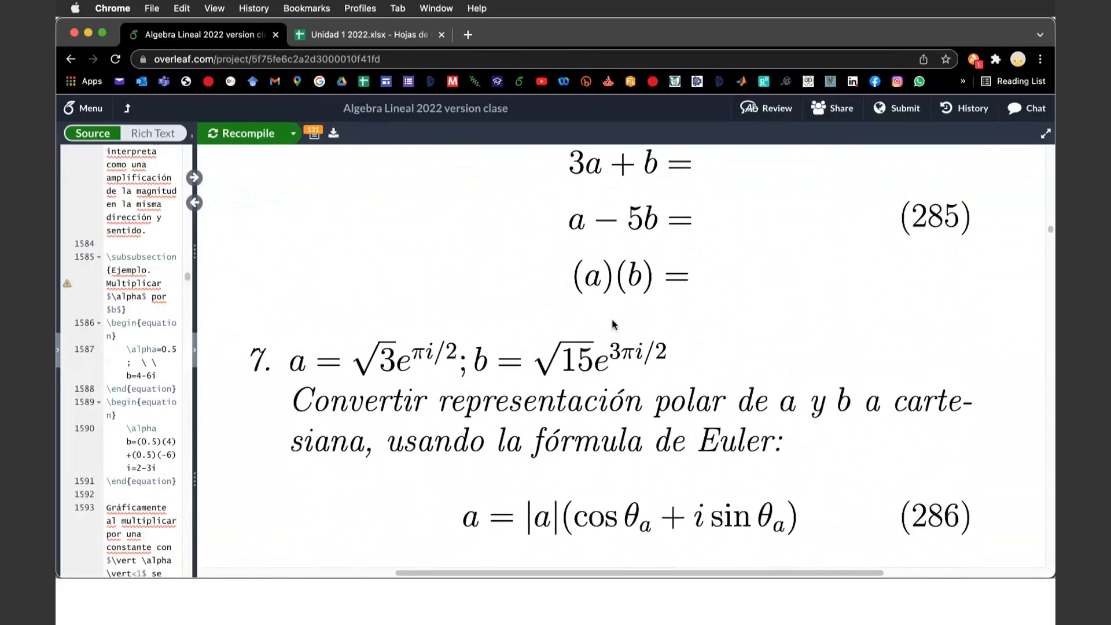
{"action": "scroll", "coordinate": [612, 320], "scroll_direction": "down", "scroll_amount": 10}
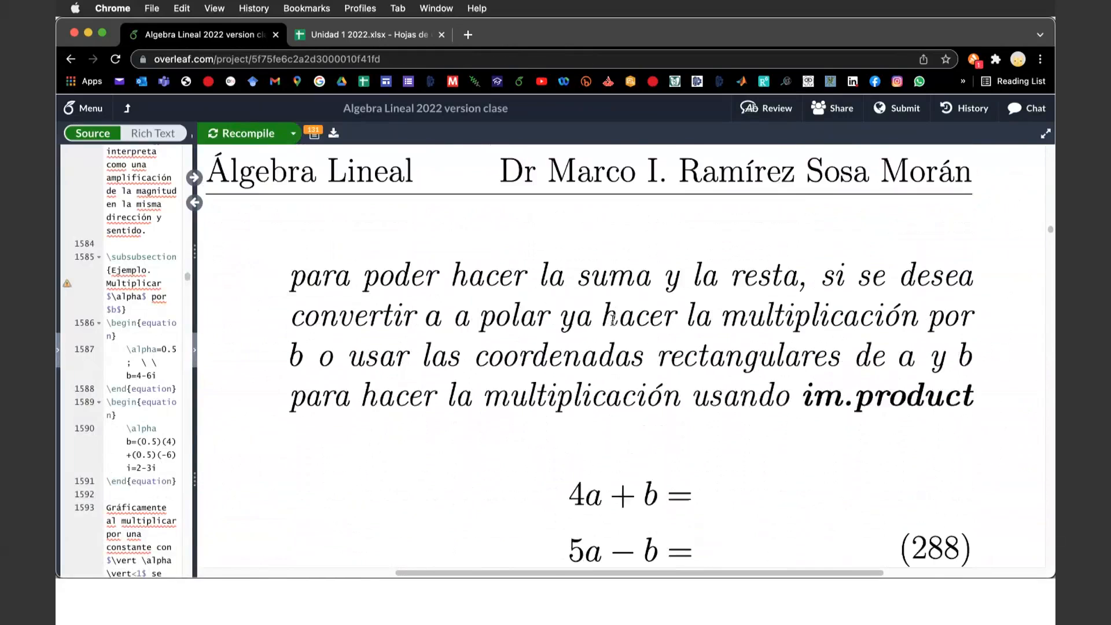
{"action": "scroll", "coordinate": [613, 324], "scroll_direction": "down", "scroll_amount": 3}
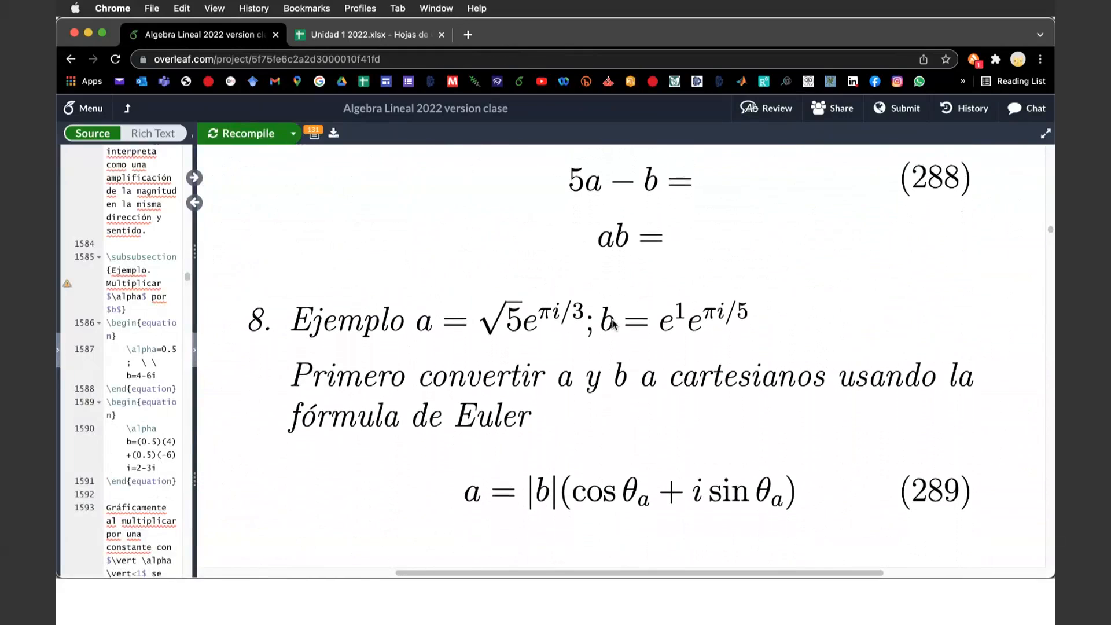
{"action": "scroll", "coordinate": [613, 324], "scroll_direction": "down", "scroll_amount": 10}
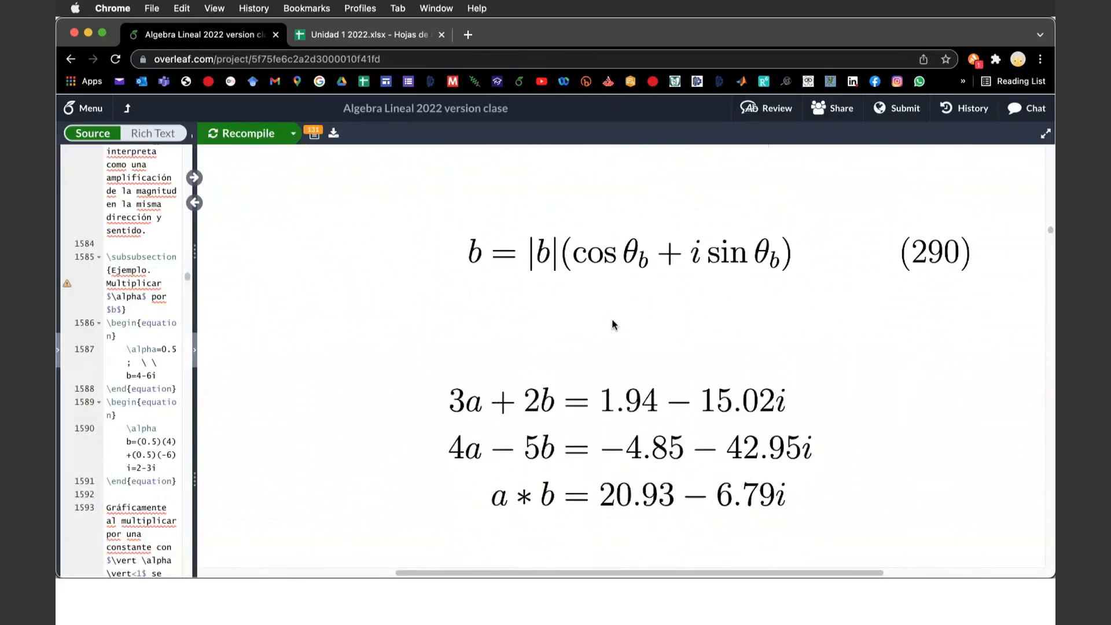
{"action": "scroll", "coordinate": [612, 320], "scroll_direction": "down", "scroll_amount": 10}
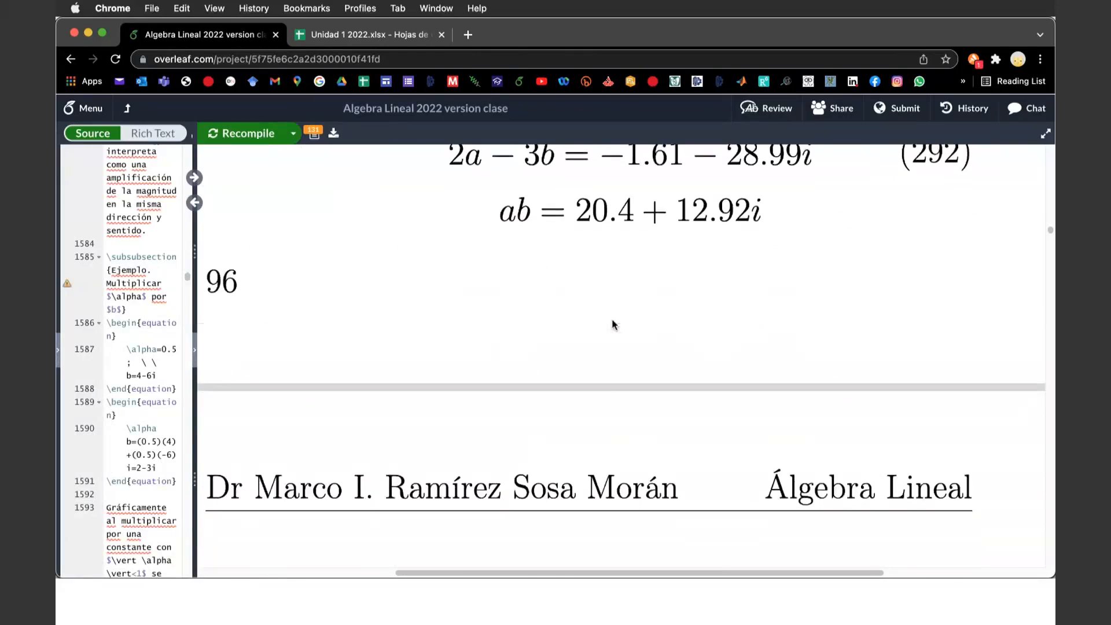
Read section I.14 of the review problems, from the sum in problem I.14.1 to the statement of I.14.2.
{"action": "scroll", "coordinate": [612, 320], "scroll_direction": "down", "scroll_amount": 10}
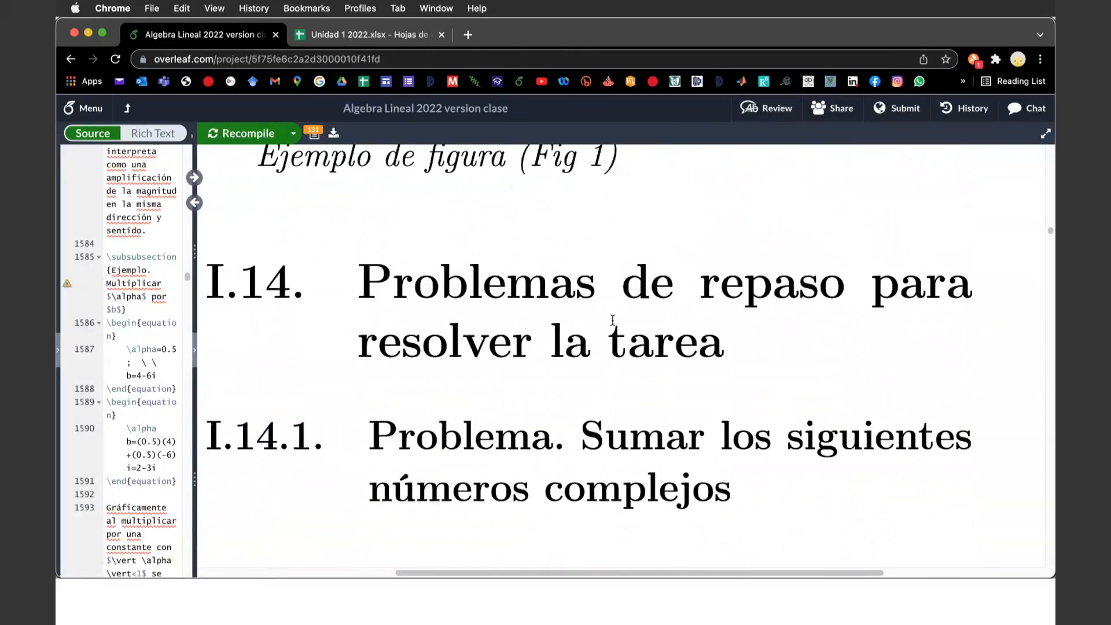
{"action": "scroll", "coordinate": [612, 320], "scroll_direction": "down", "scroll_amount": 3}
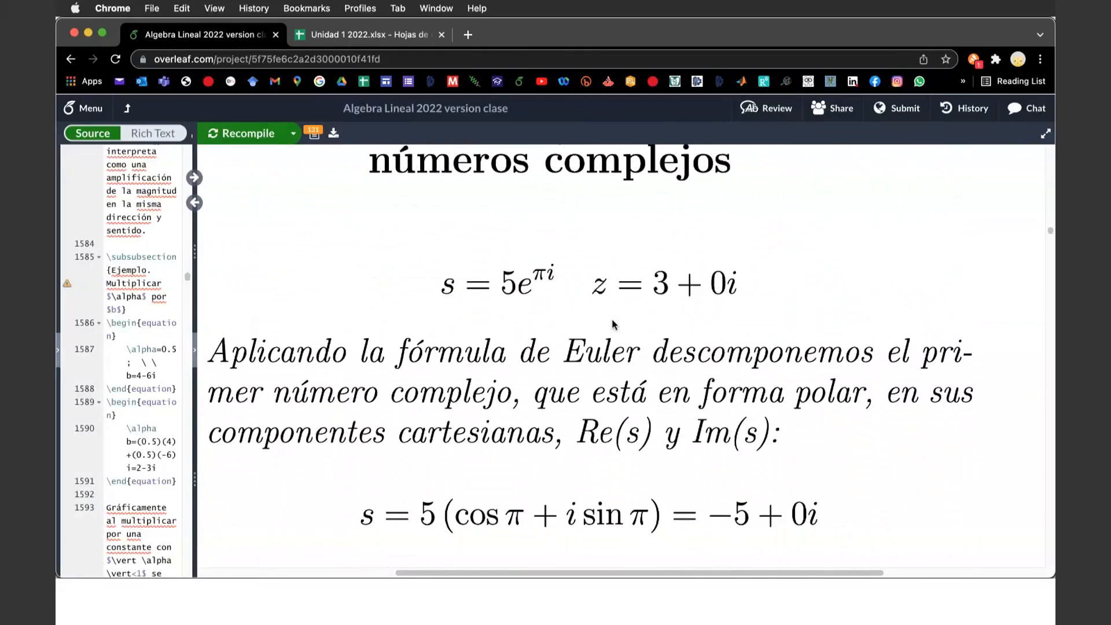
{"action": "scroll", "coordinate": [707, 353], "scroll_direction": "down", "scroll_amount": 10}
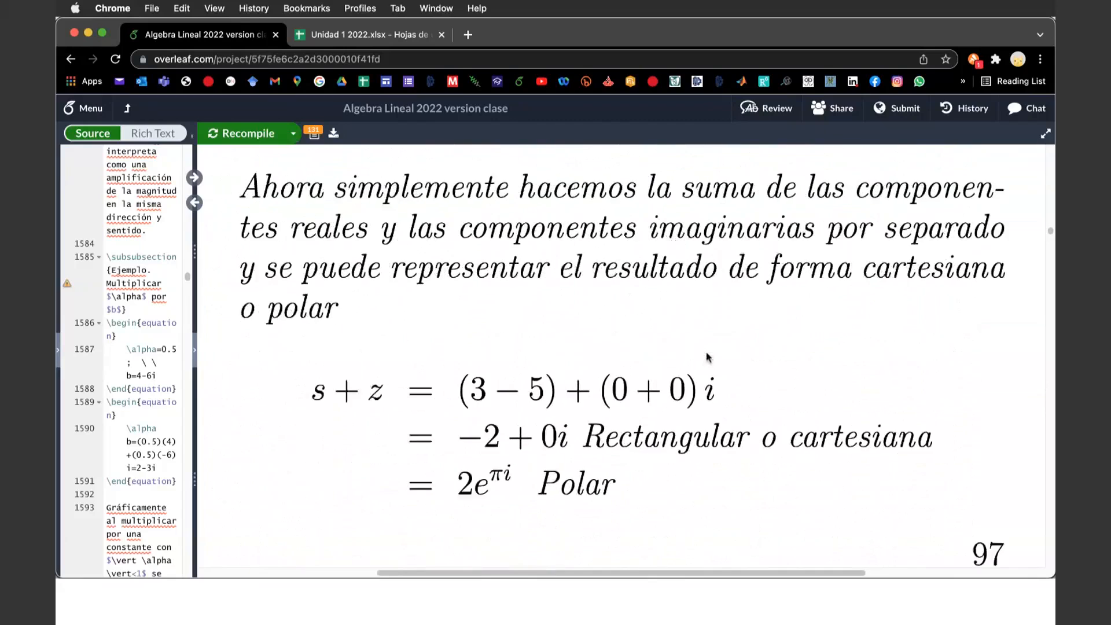
{"action": "scroll", "coordinate": [706, 356], "scroll_direction": "down", "scroll_amount": 10}
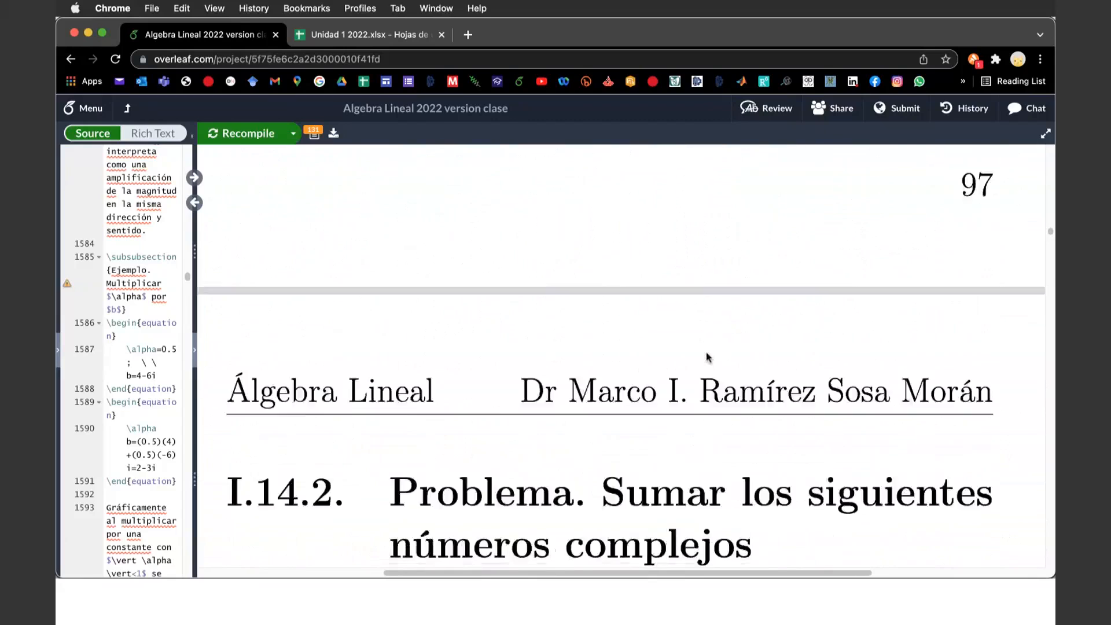
{"action": "scroll", "coordinate": [706, 353], "scroll_direction": "down", "scroll_amount": 1}
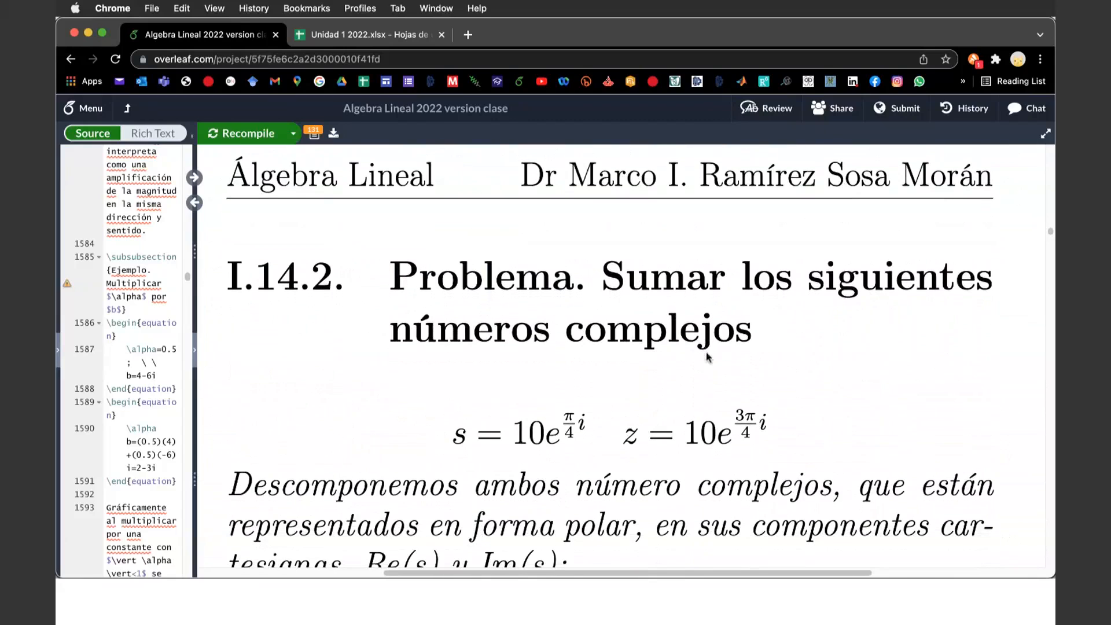